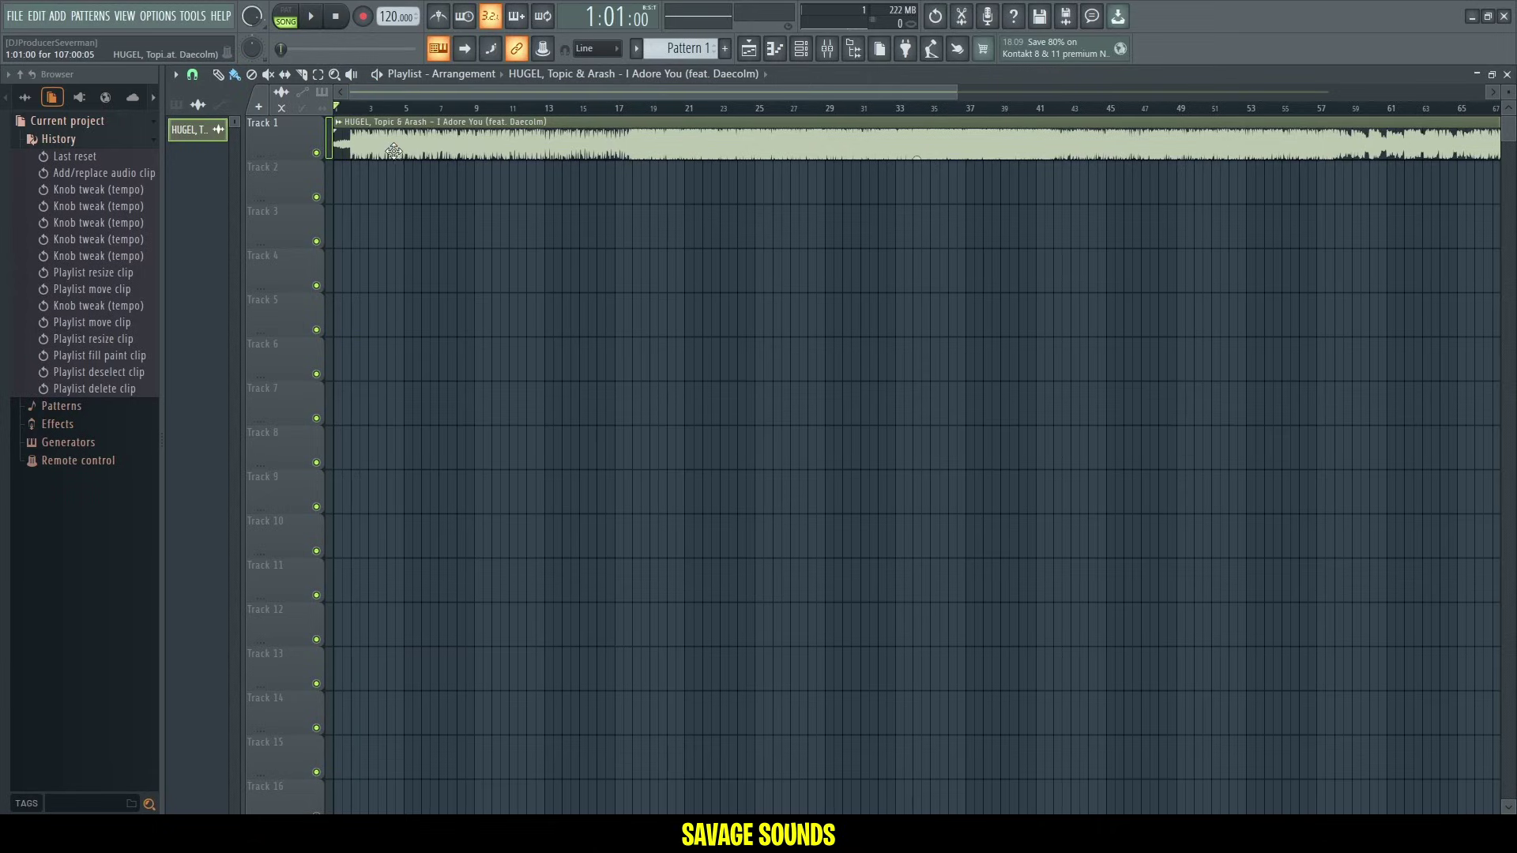
Extract stems from the 'I Adore You' song clip on Track 1.
click(338, 124)
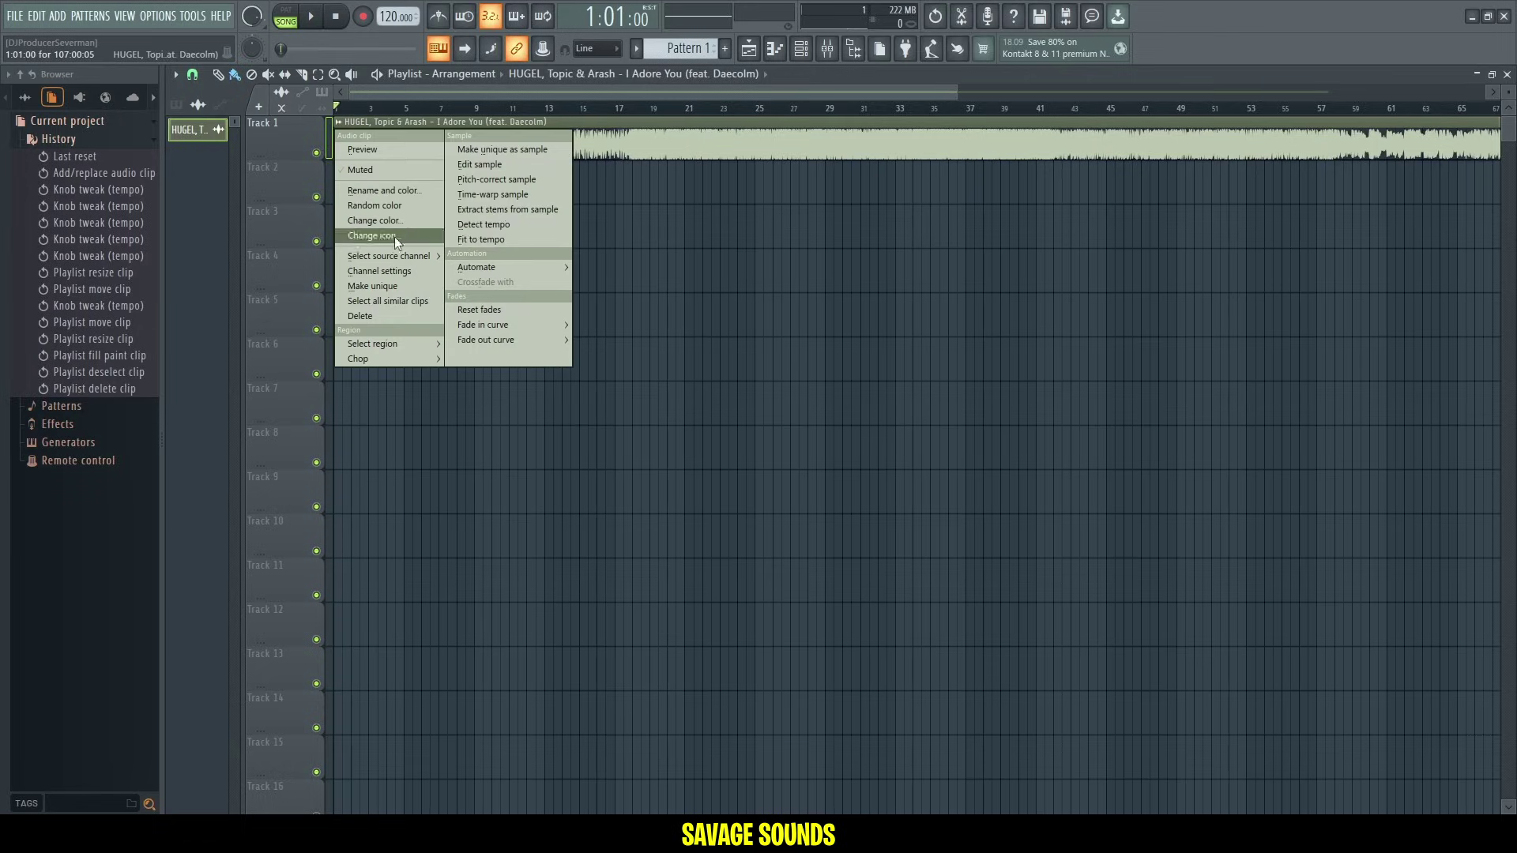
click(491, 209)
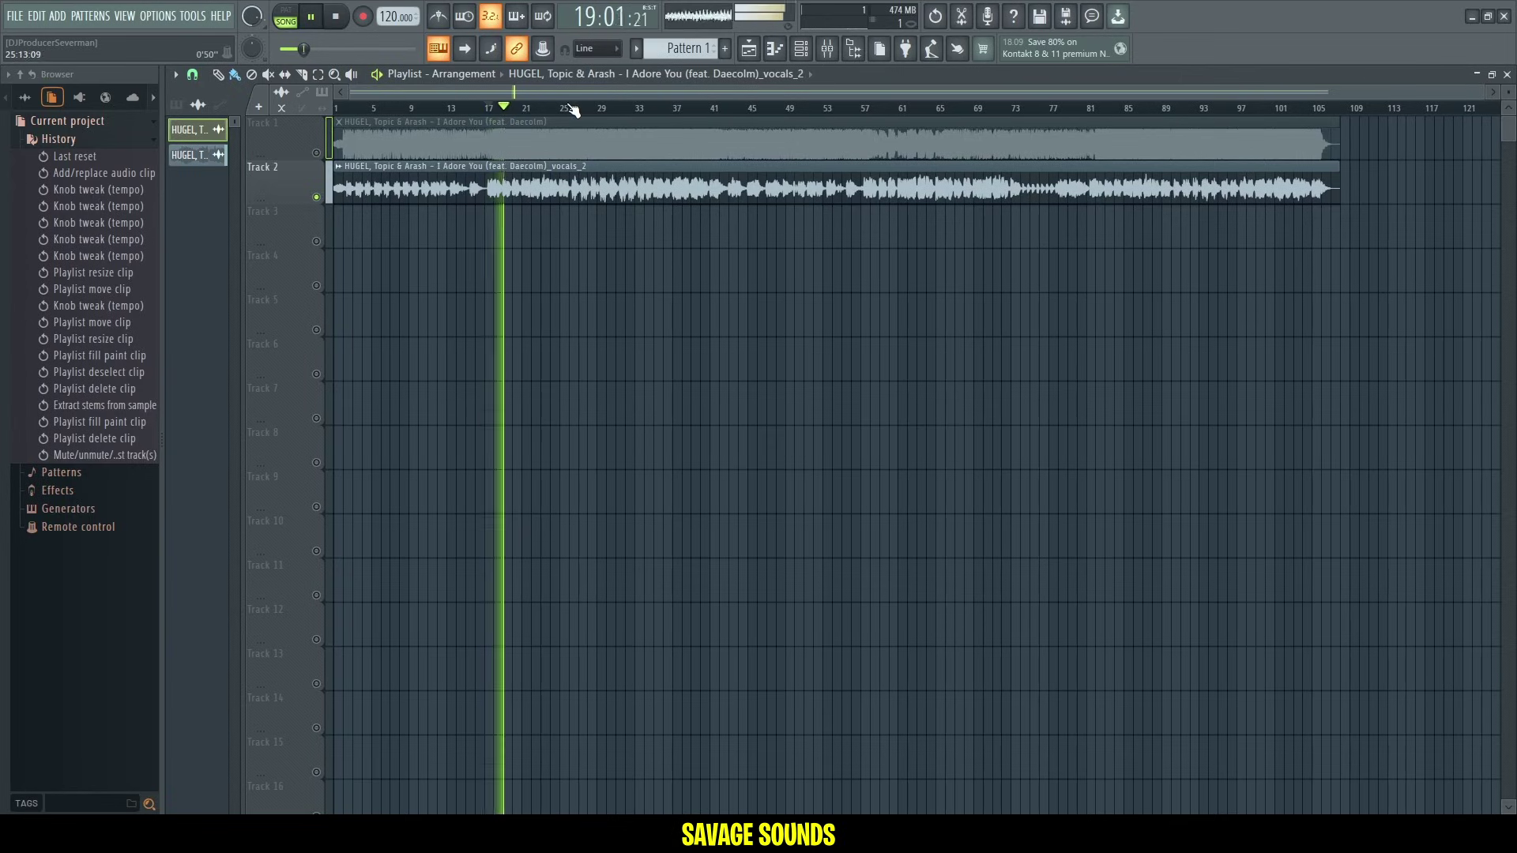
Place Piano Chords 12 (D#min) on Track 3 and audition it from bar 2.
scroll(562, 113, up, 3)
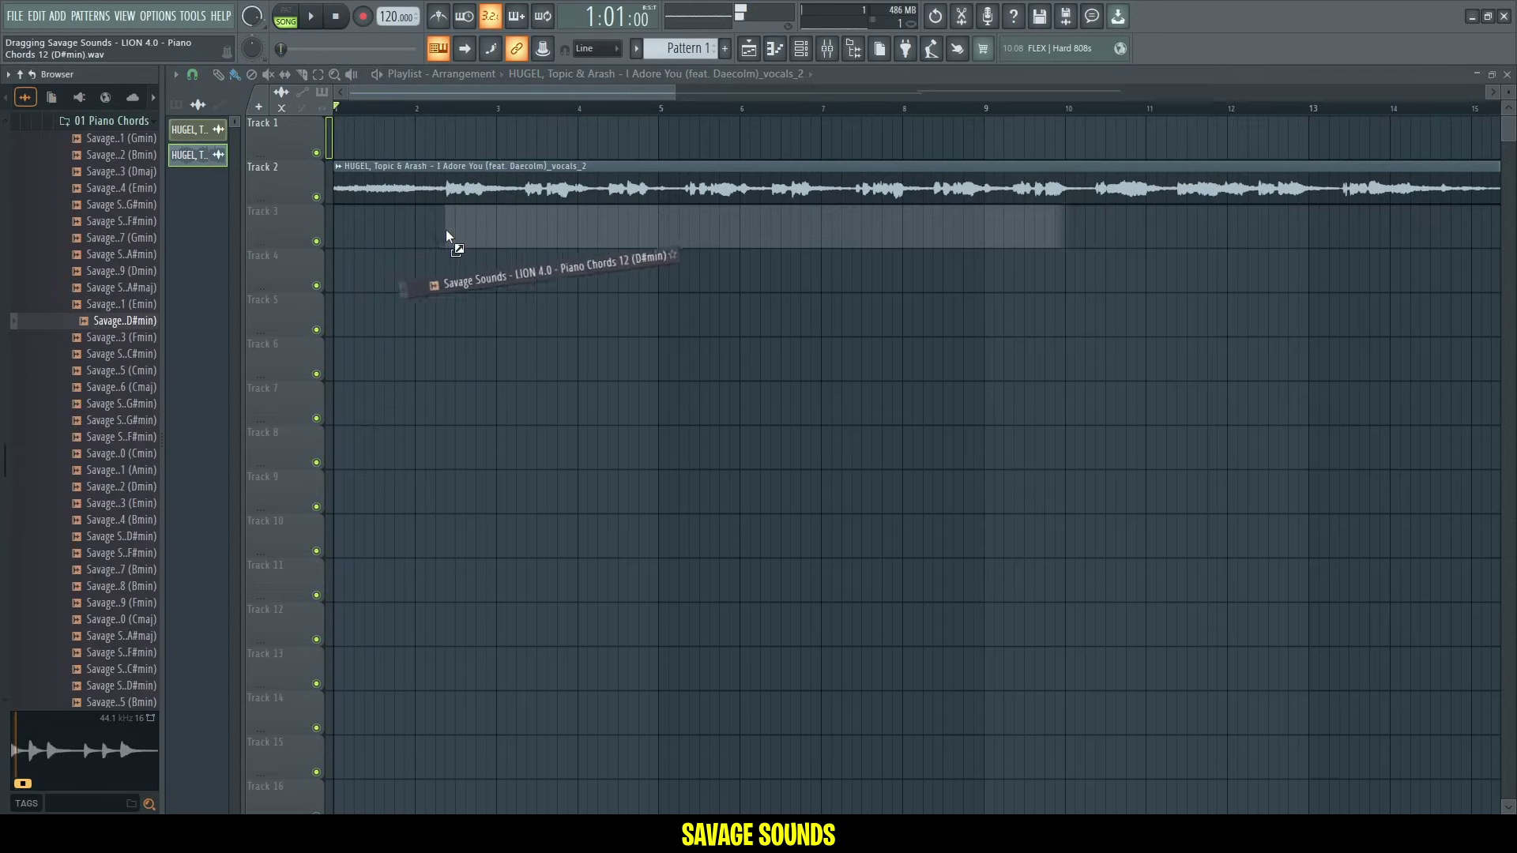
drag(445, 229, 421, 233)
double_click(434, 233)
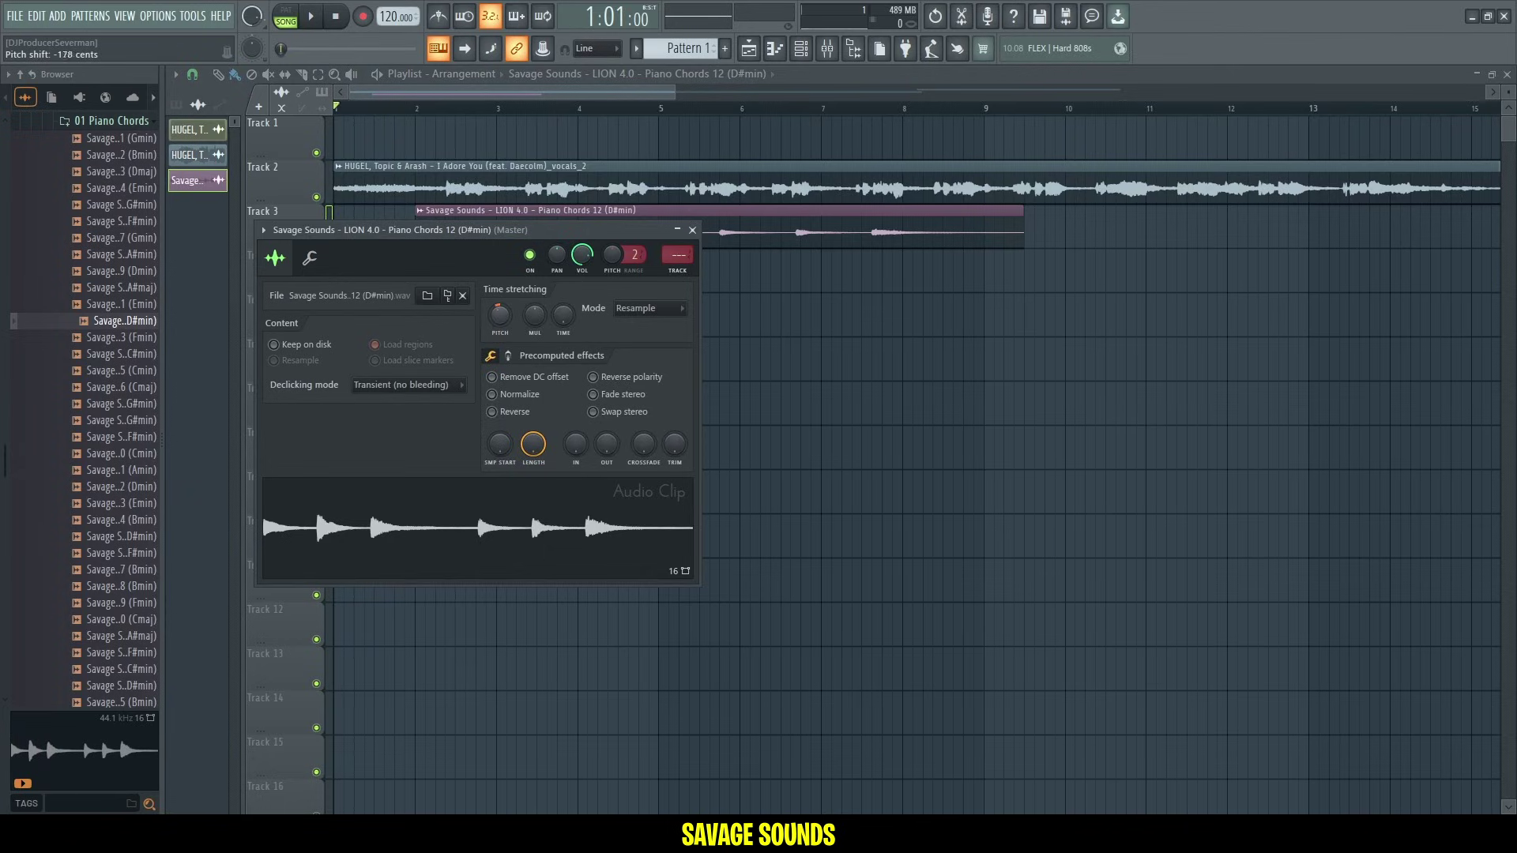
click(427, 109)
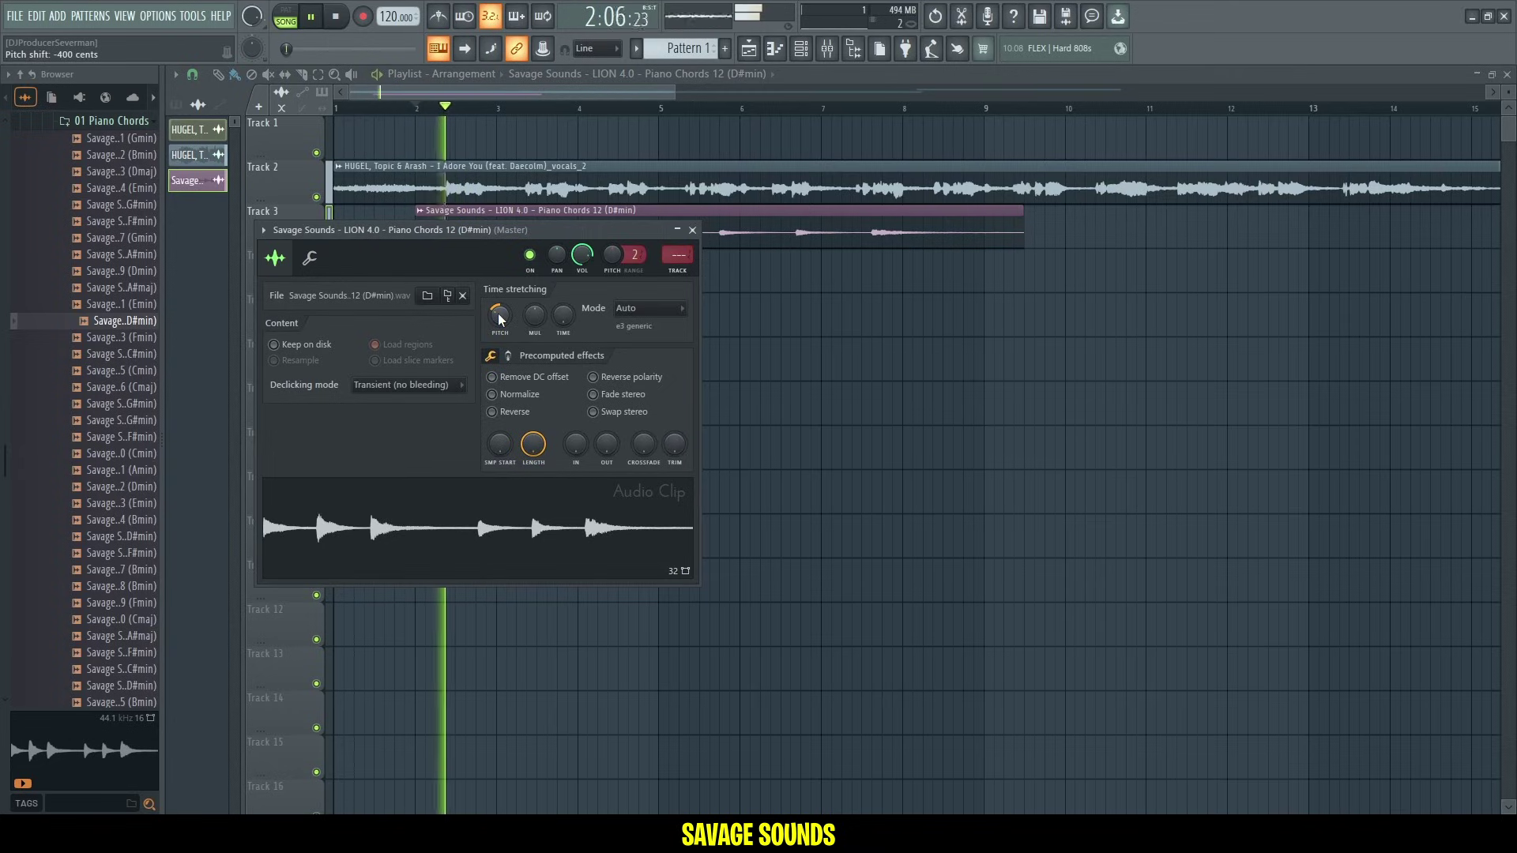
Set the vocals' stretch mode to Stretch Pro and normalize the D#min chord loop.
drag(513, 230, 621, 345)
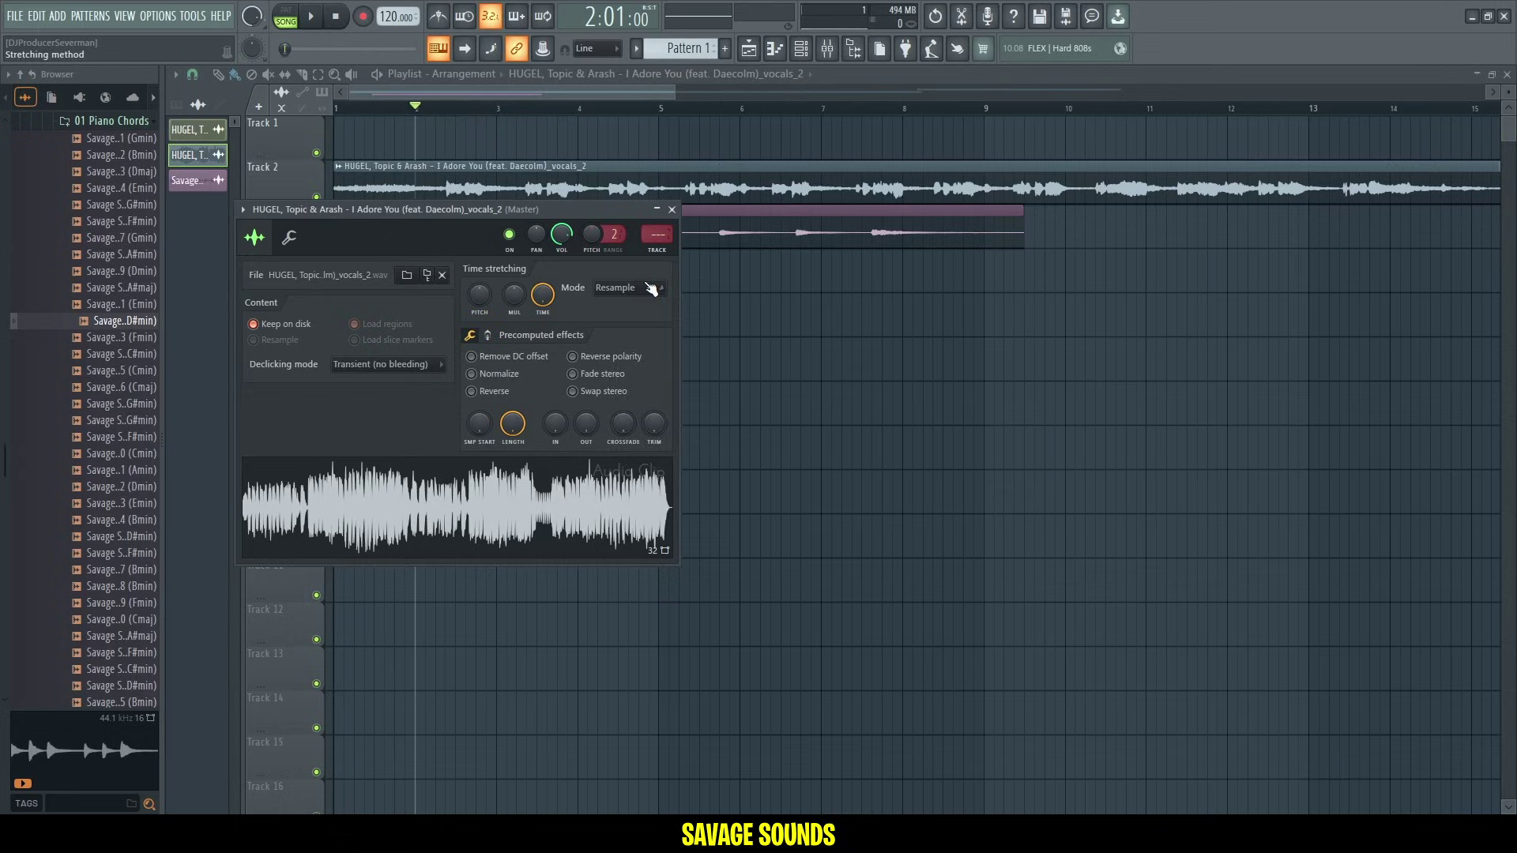
click(640, 288)
click(613, 340)
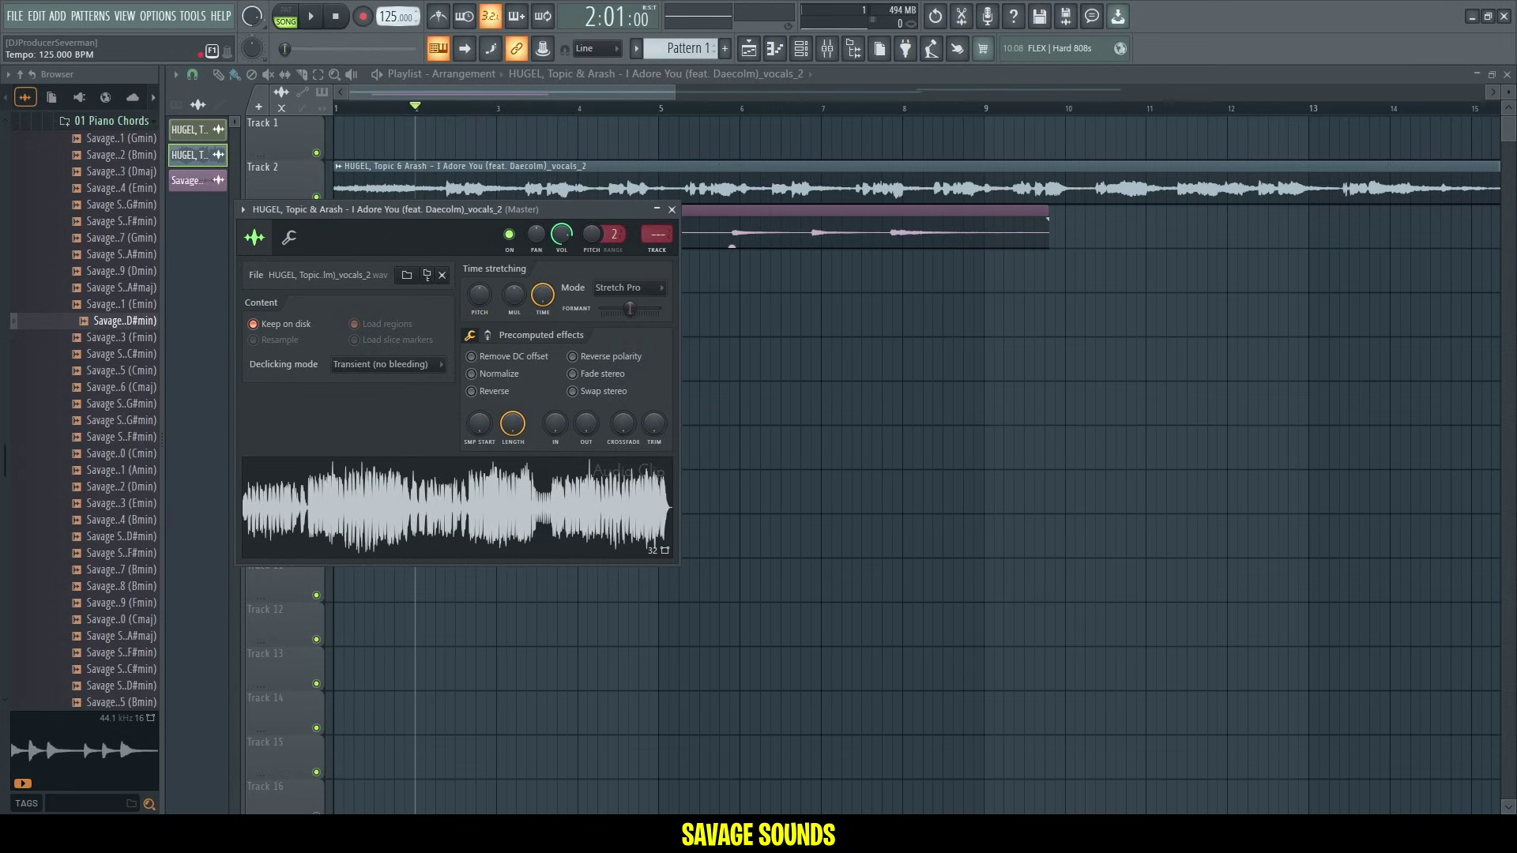
click(673, 209)
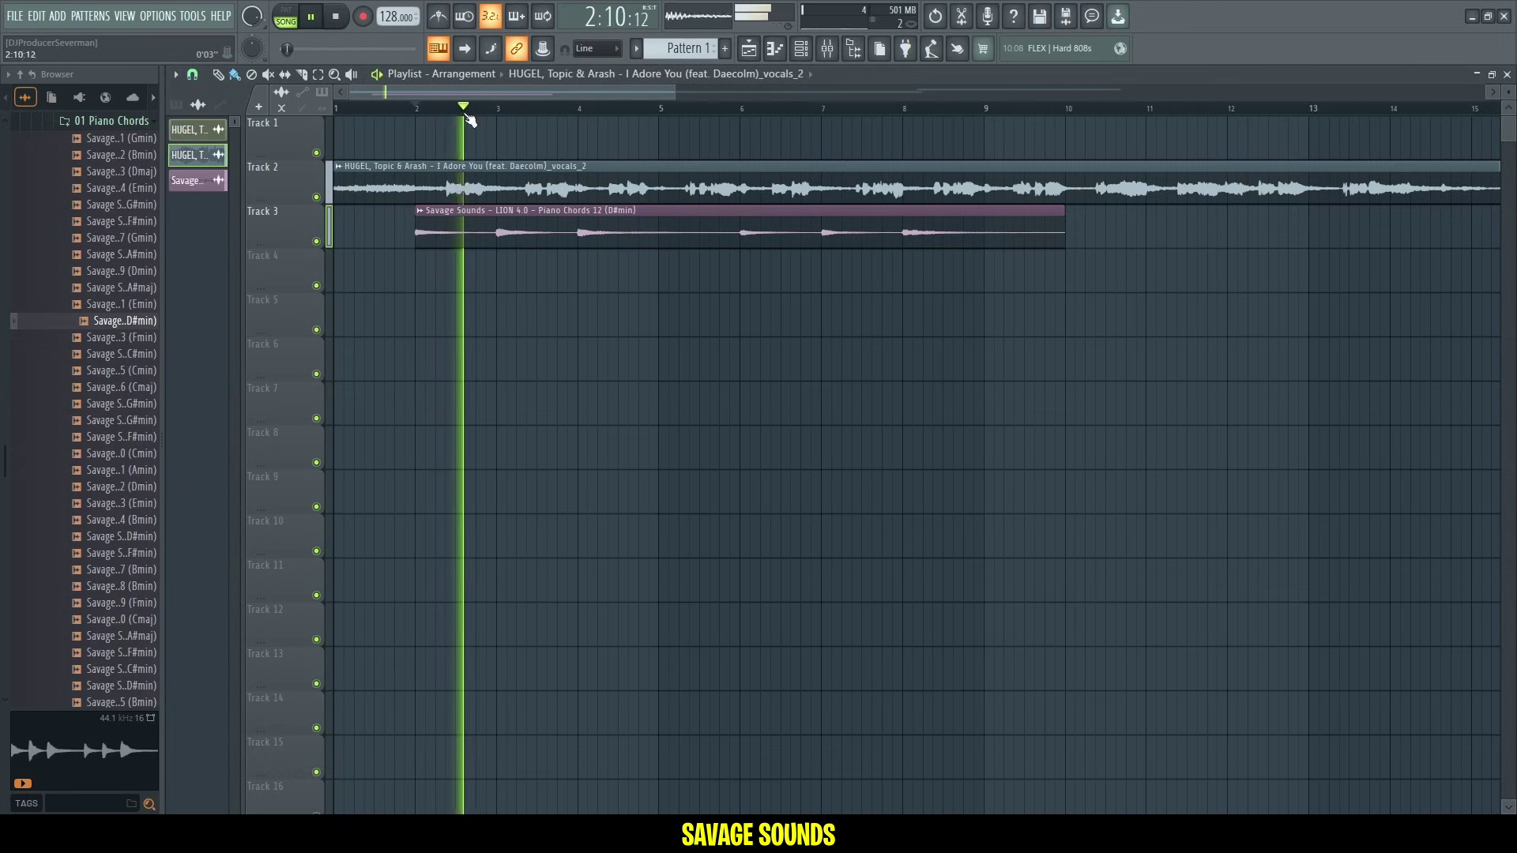
double_click(575, 219)
click(629, 516)
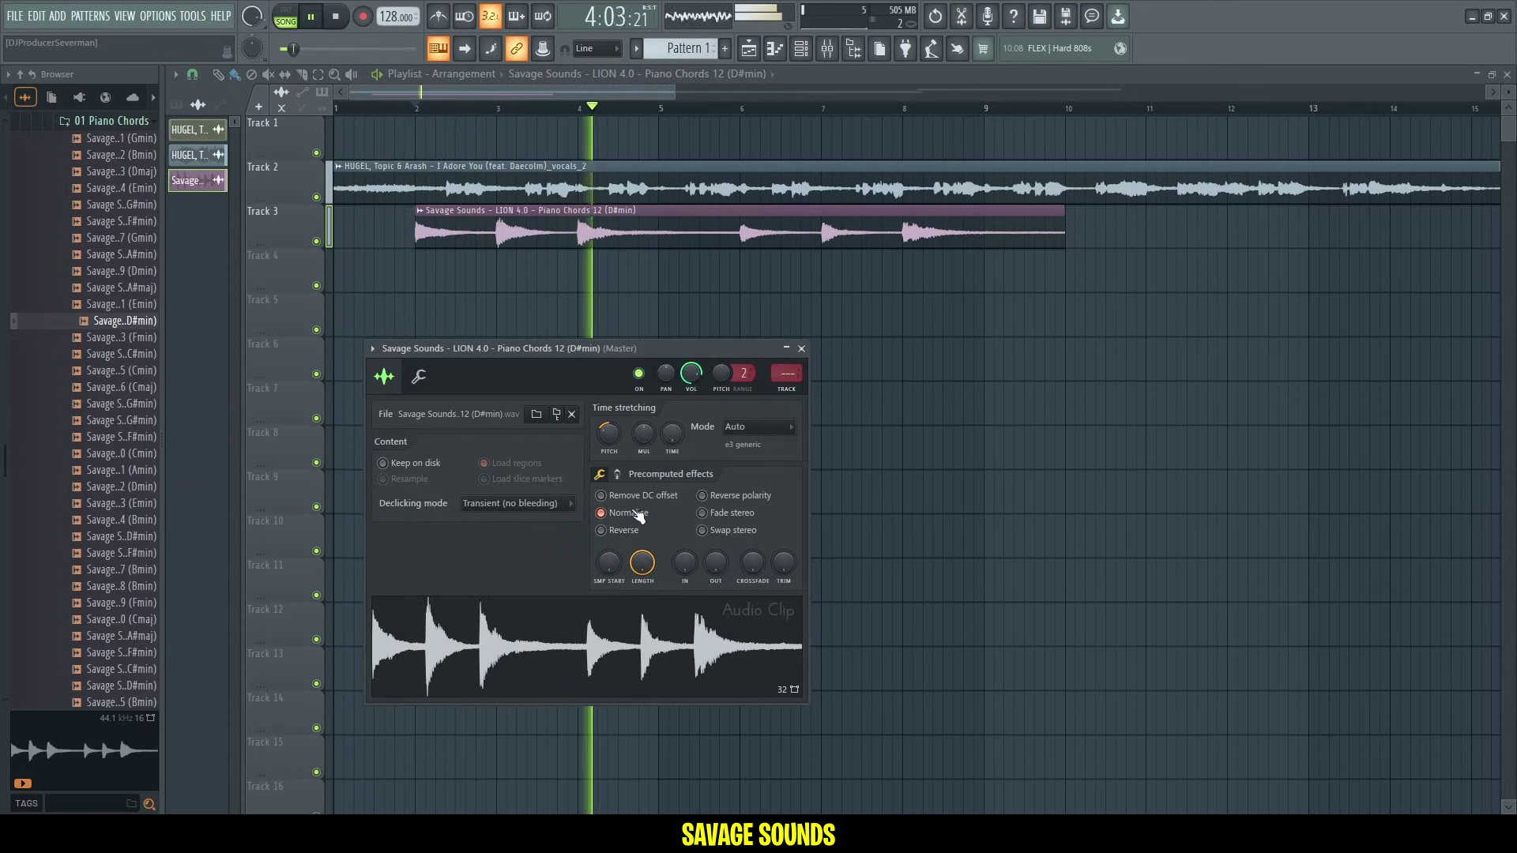
Replace the Track 3 loop with Piano Chords 02 (Bmin) and play from bar 2.
click(94, 156)
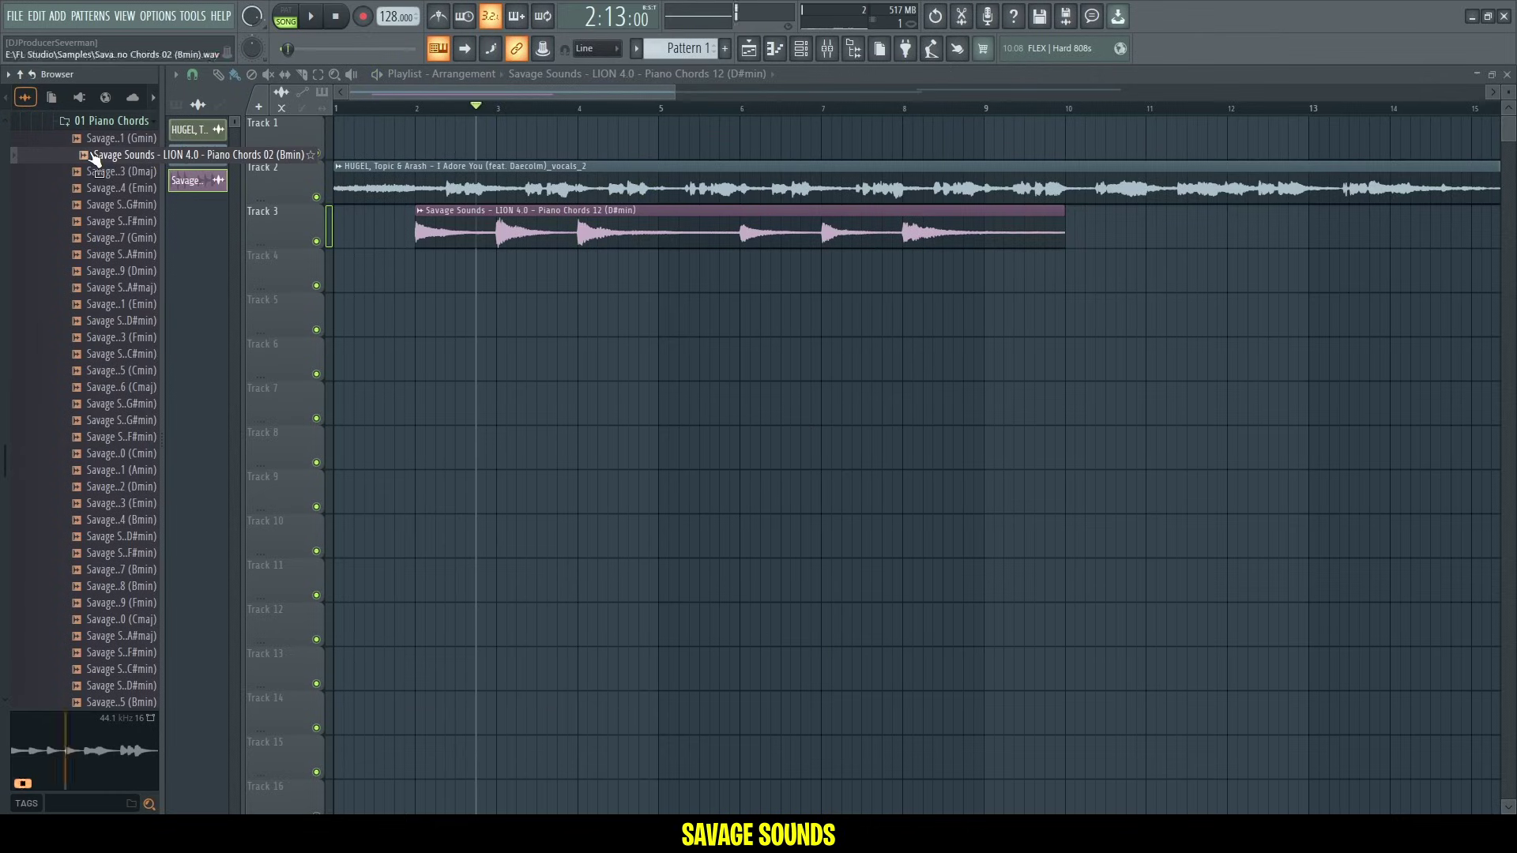
drag(94, 156, 474, 217)
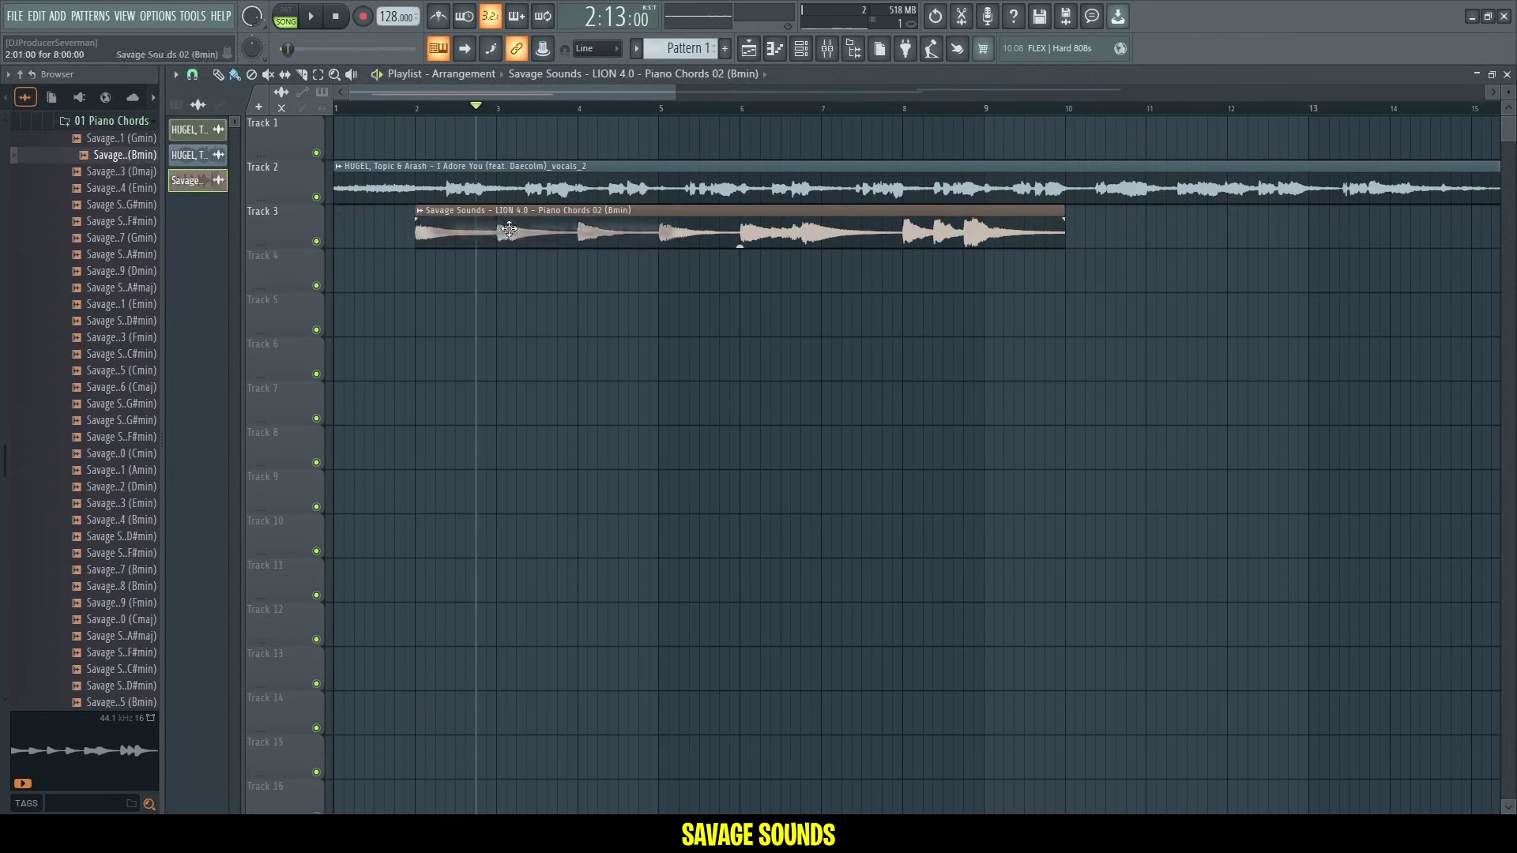
click(421, 108)
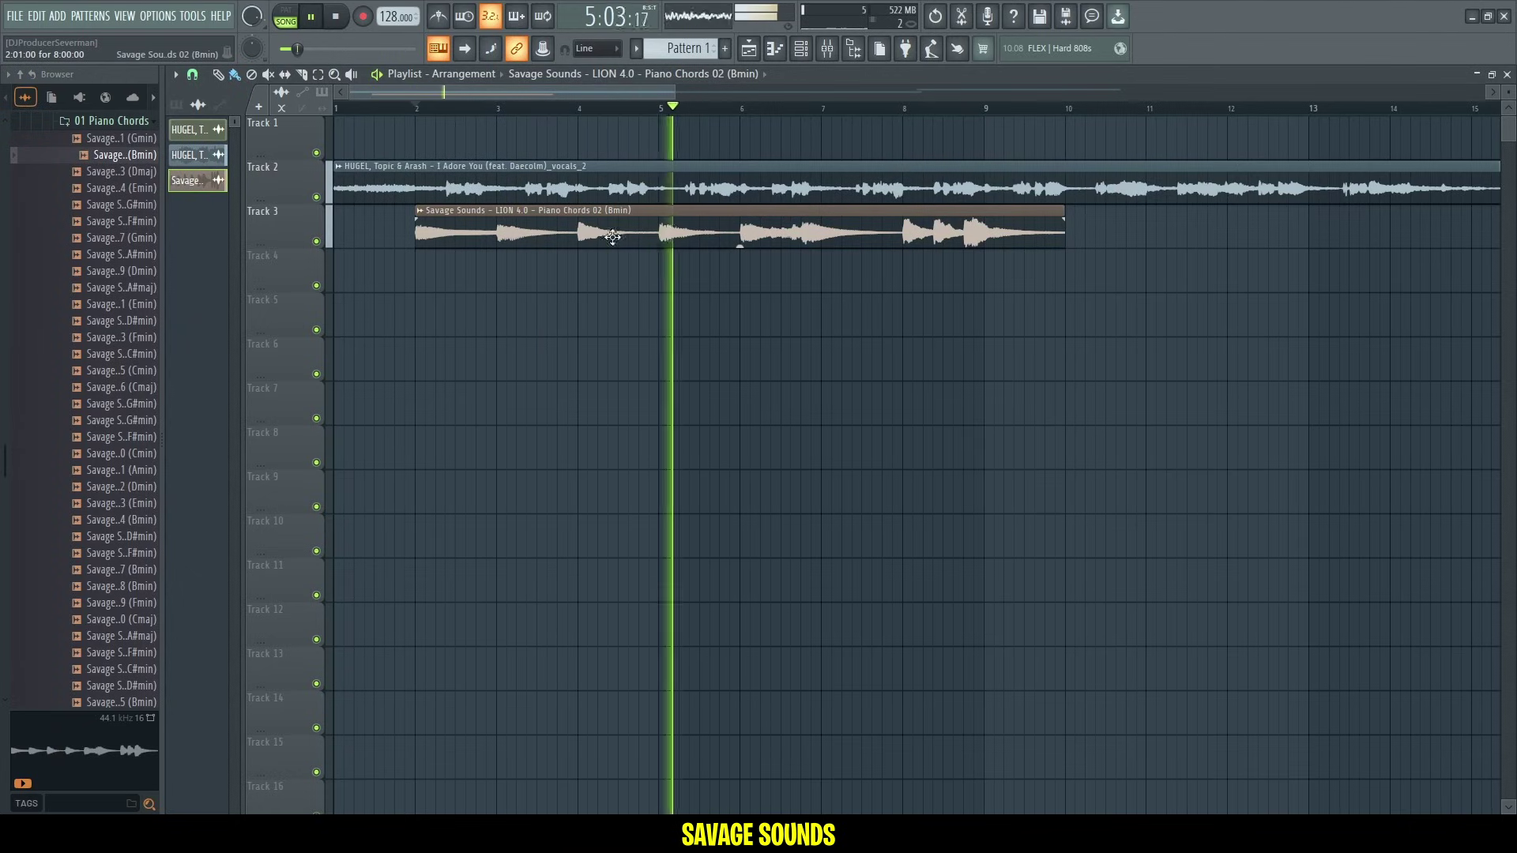
Add a second Piano Chords 02 clip on Track 3 at bar 10.
double_click(747, 236)
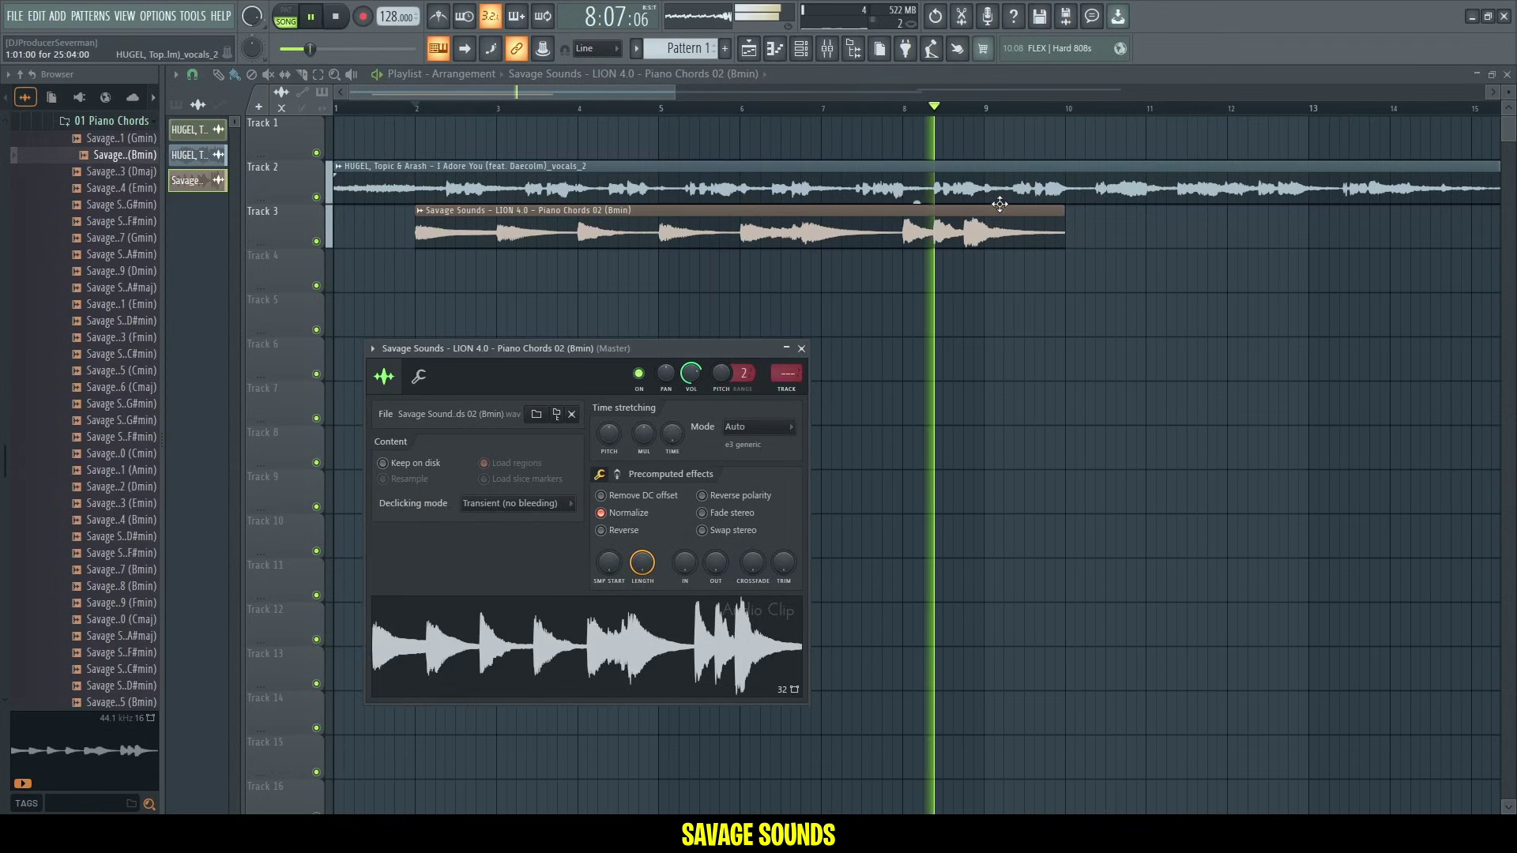
key(Escape)
click(1117, 233)
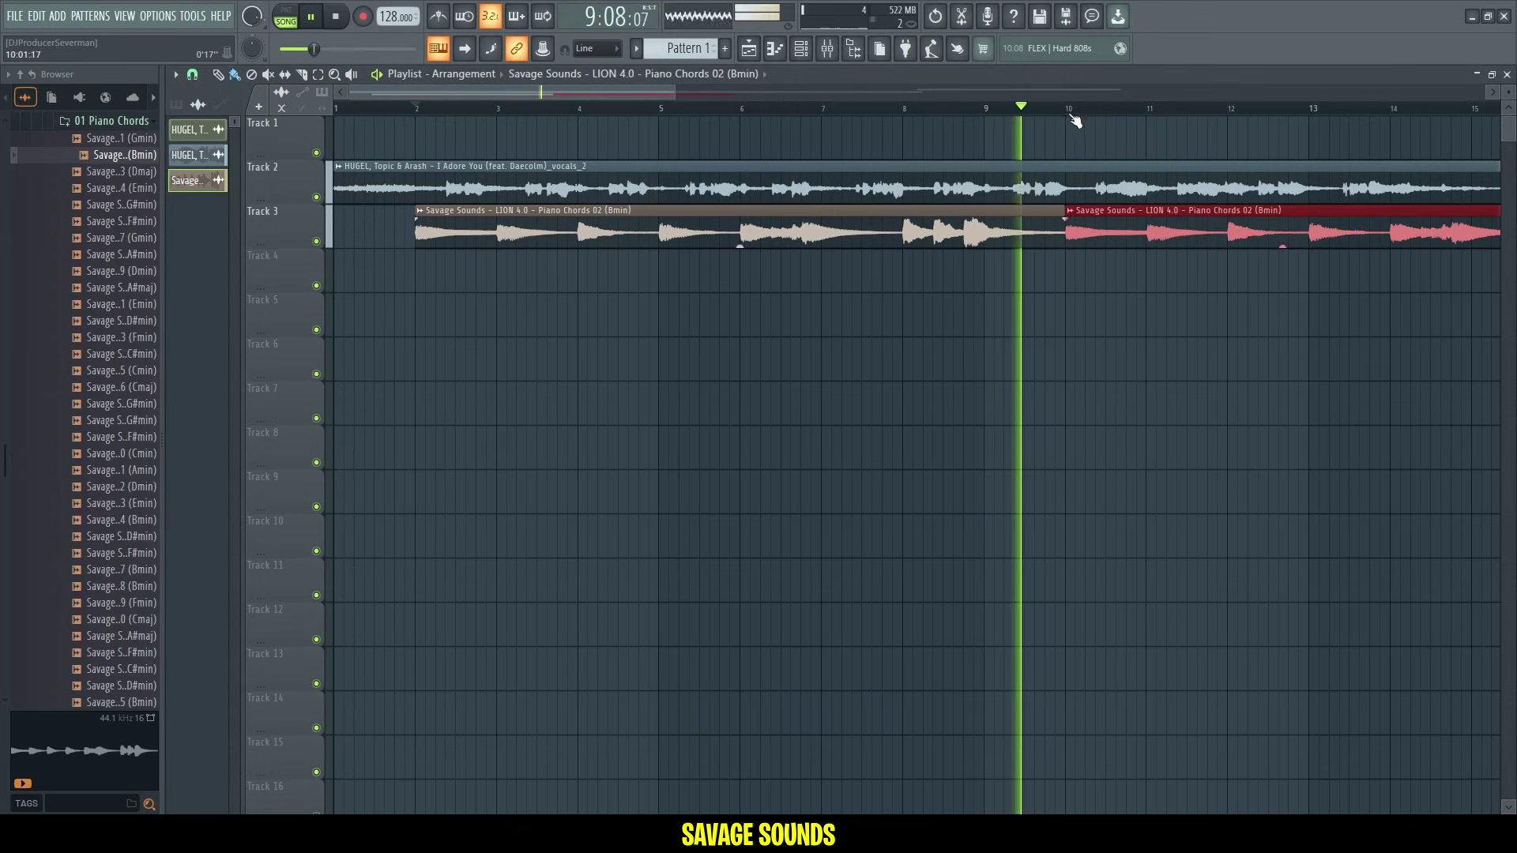
scroll(1076, 114, down, 4)
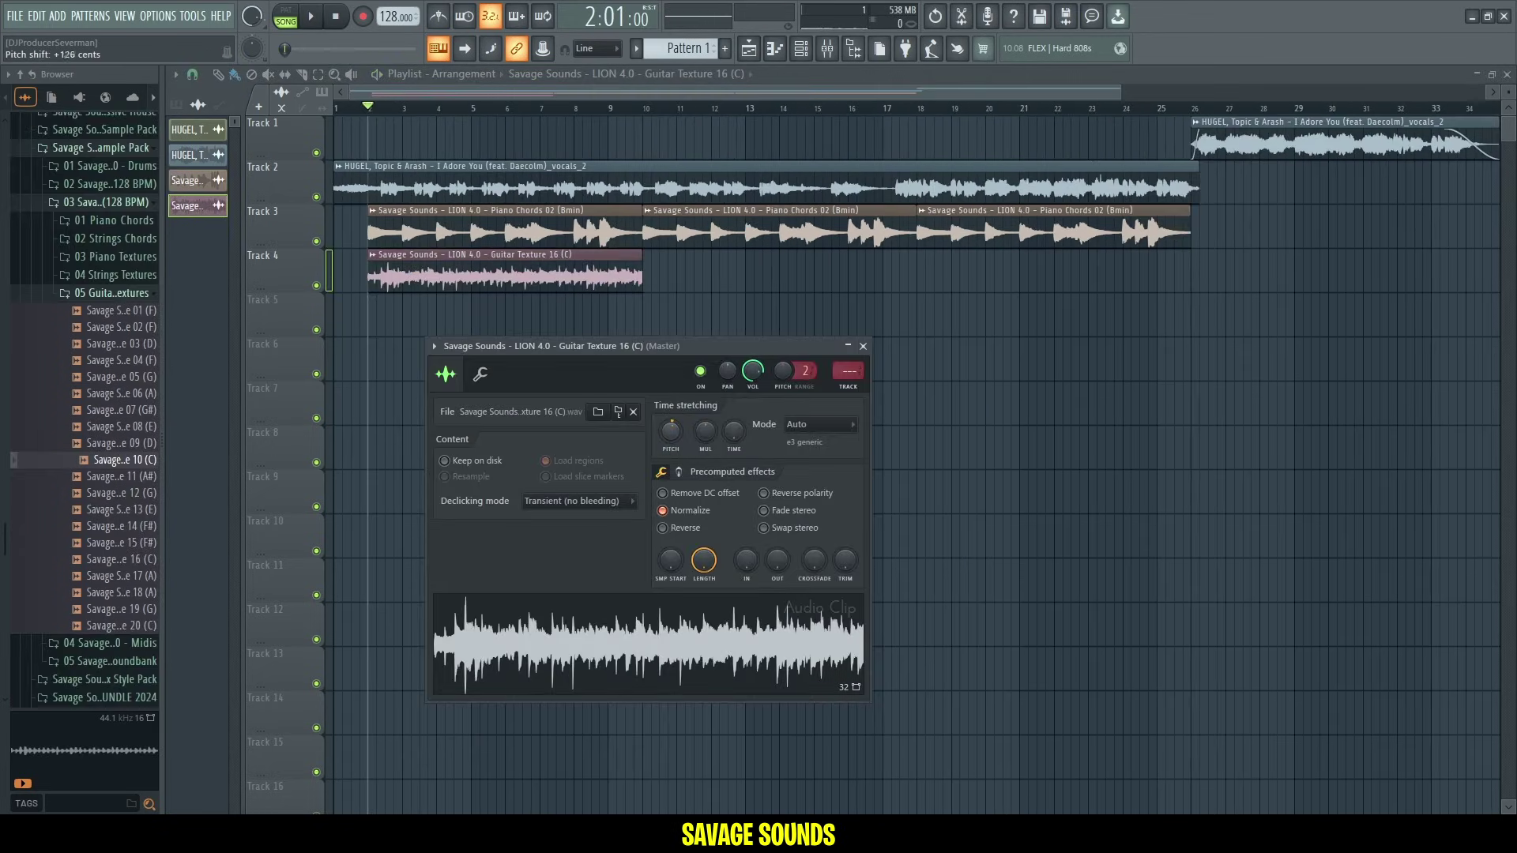
Play the arrangement and keep normalization enabled on the Guitar Texture 16 clip.
key(space)
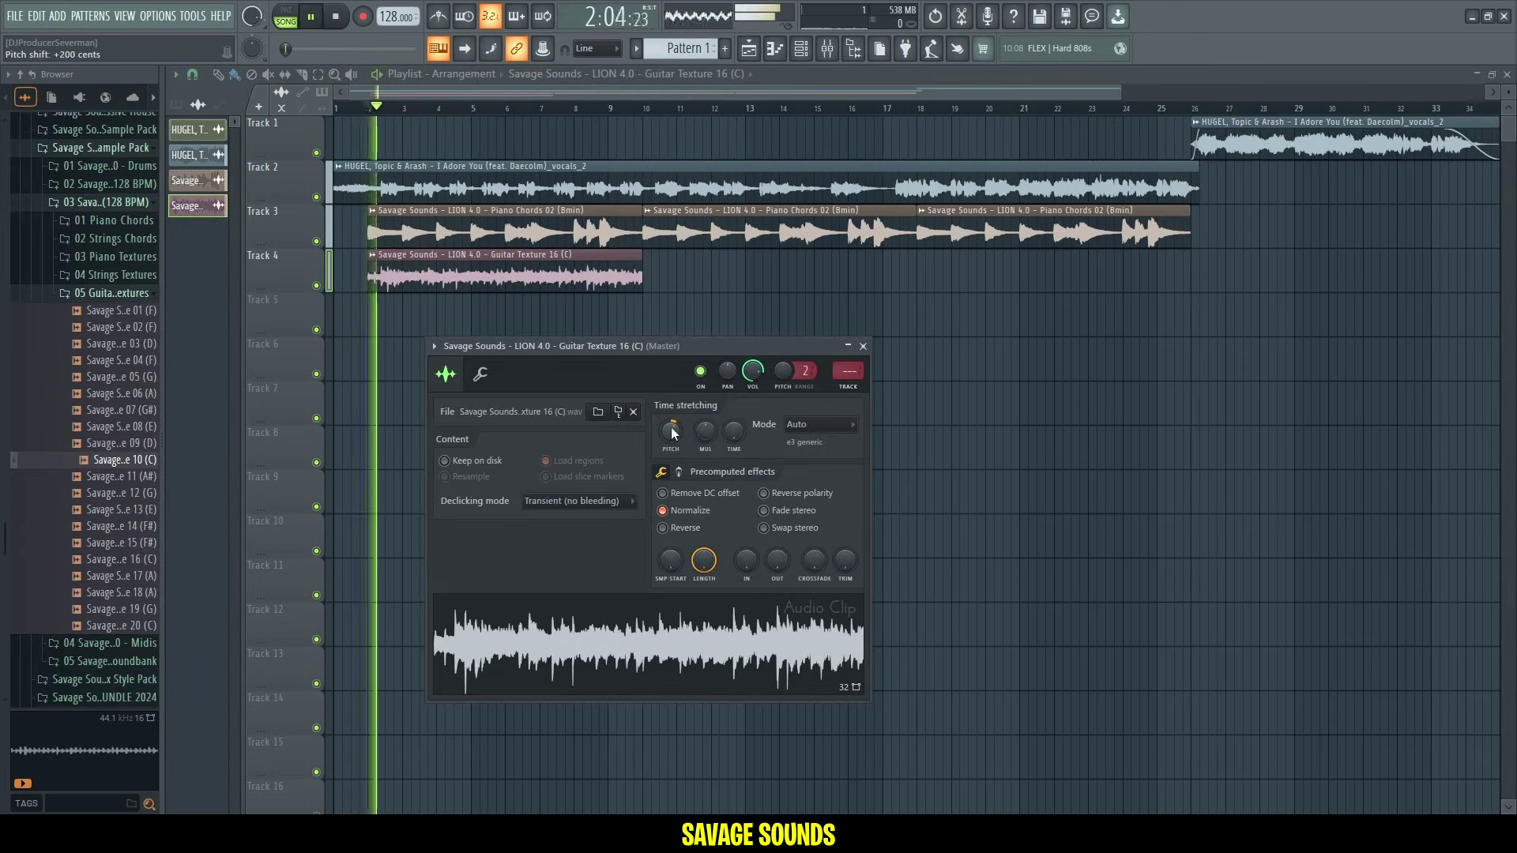
click(702, 510)
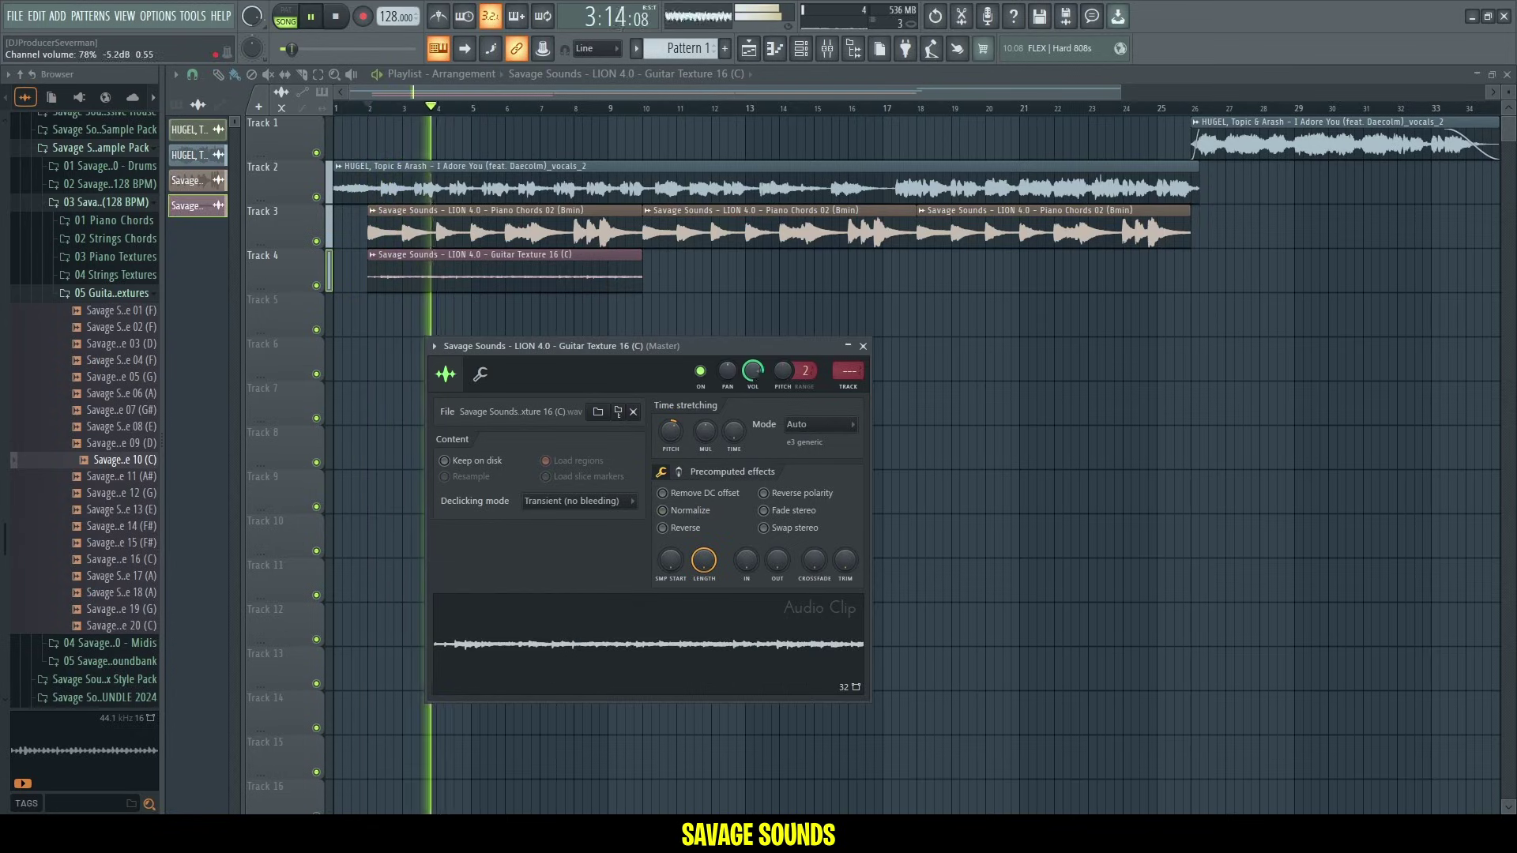
click(689, 513)
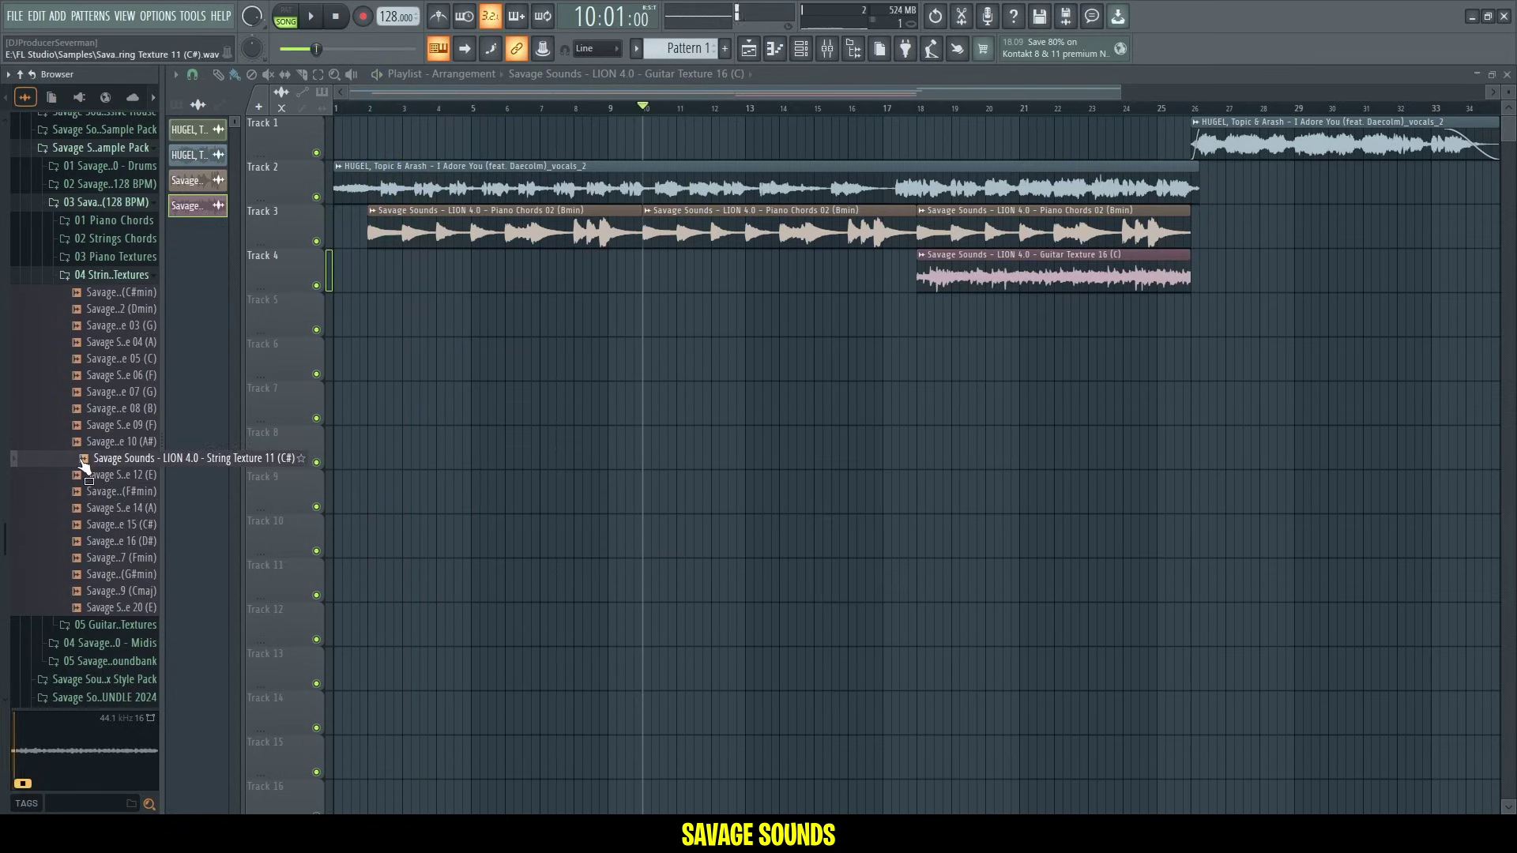
Place String Texture 11 (C#) on Track 5, copy it to bar 18, and normalize it.
drag(123, 459, 667, 309)
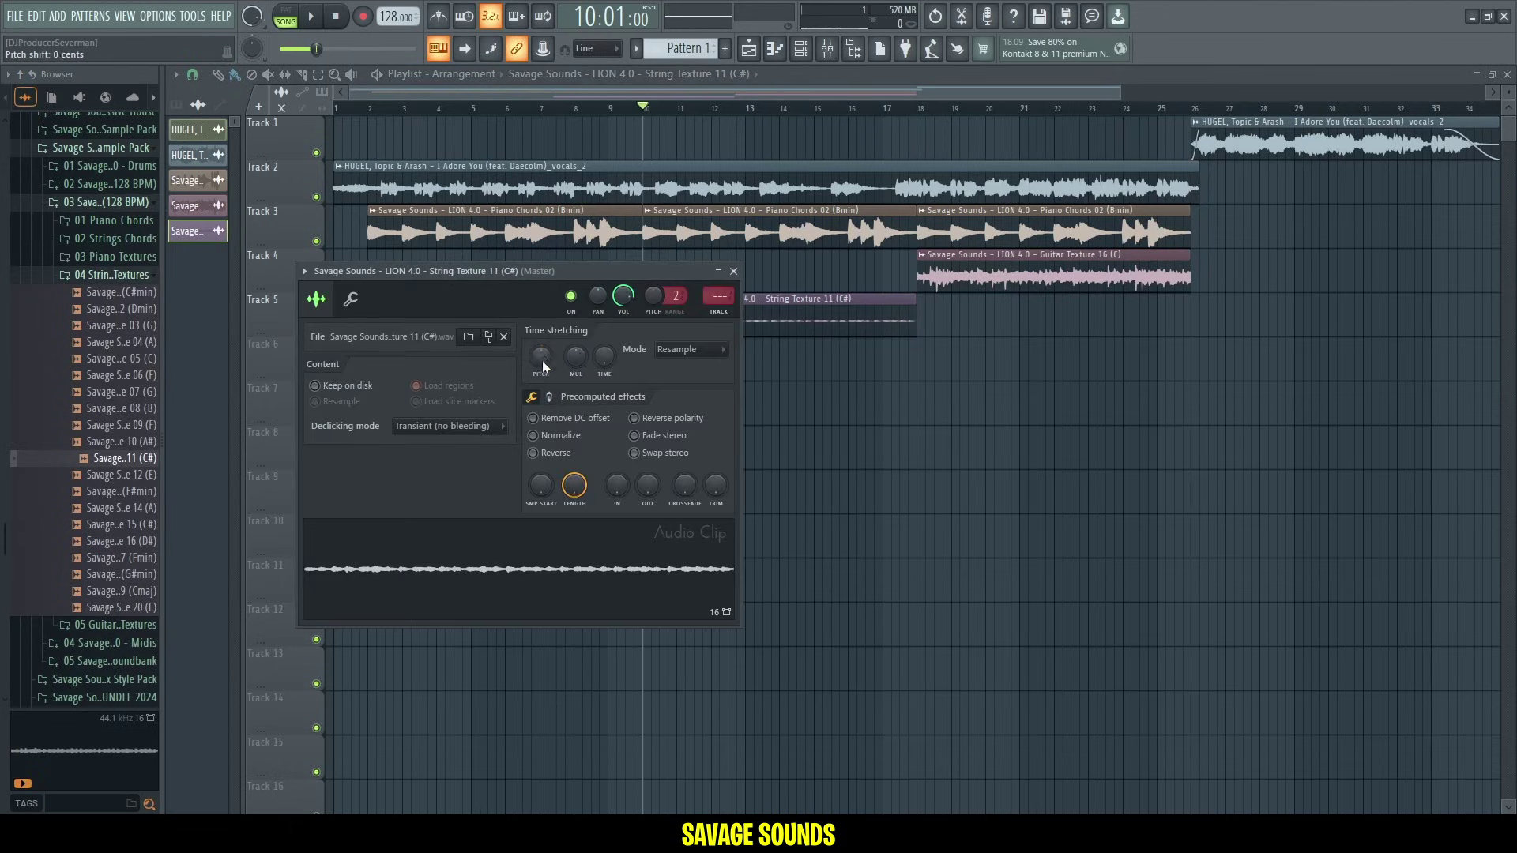
click(908, 312)
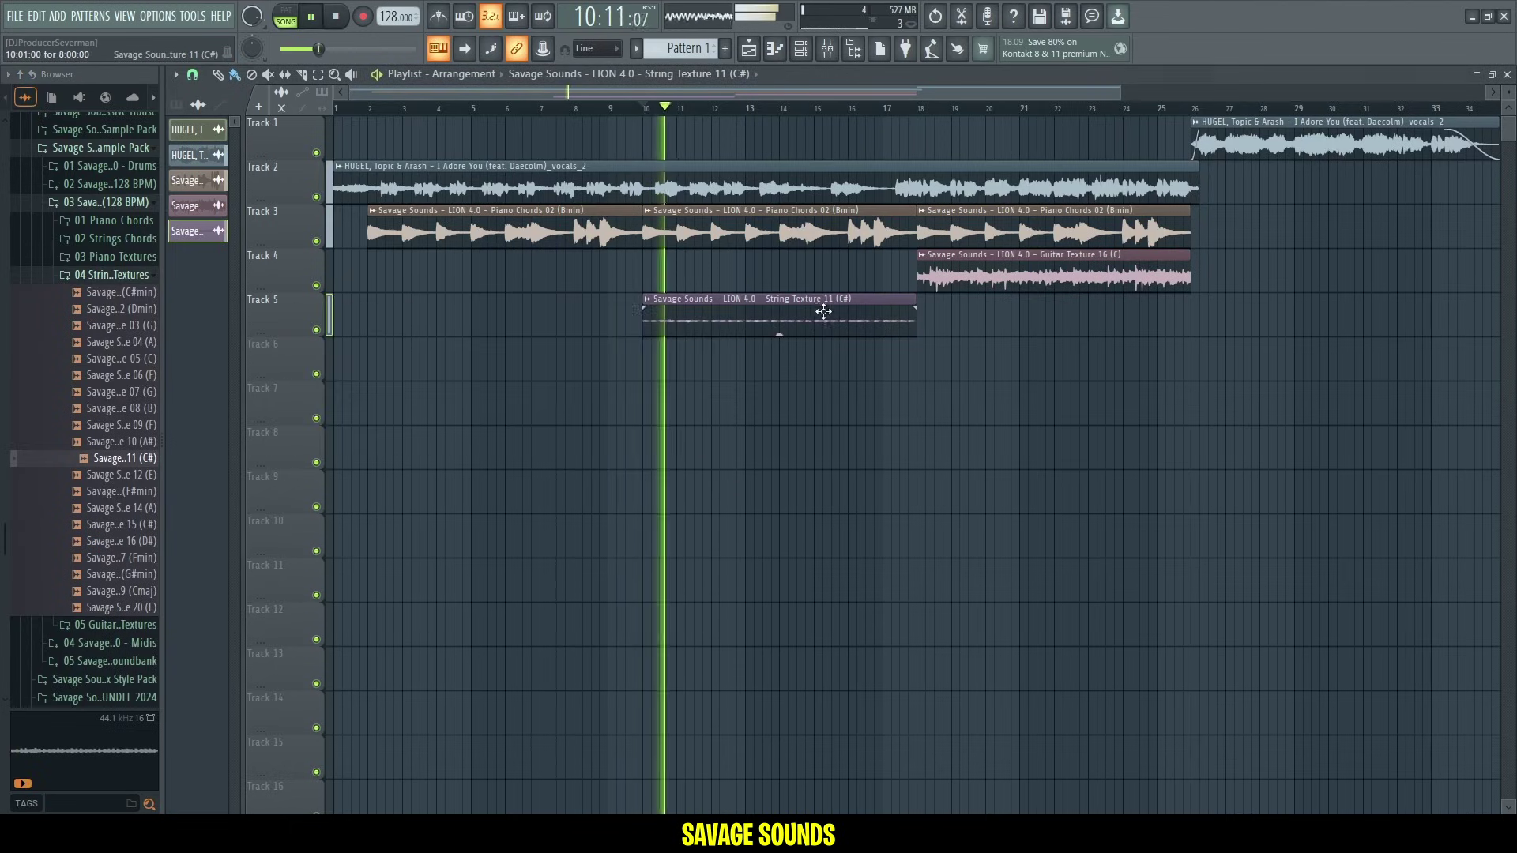
click(940, 323)
double_click(940, 324)
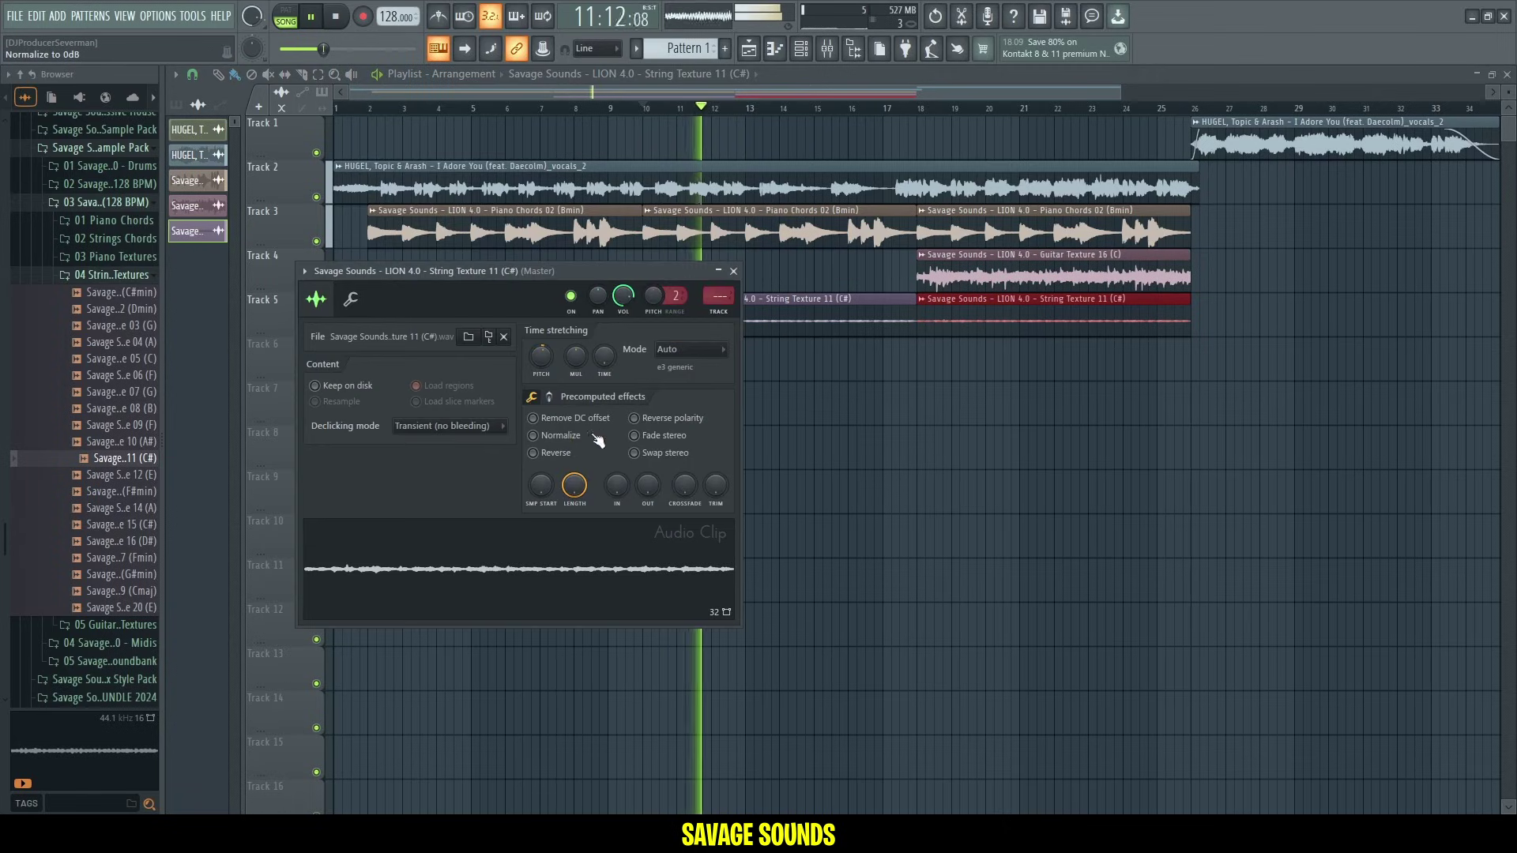
click(577, 435)
Recheck the String Texture 11 settings, then place Piano Texture 09 (D) on Track 6 at bar 10.
click(834, 435)
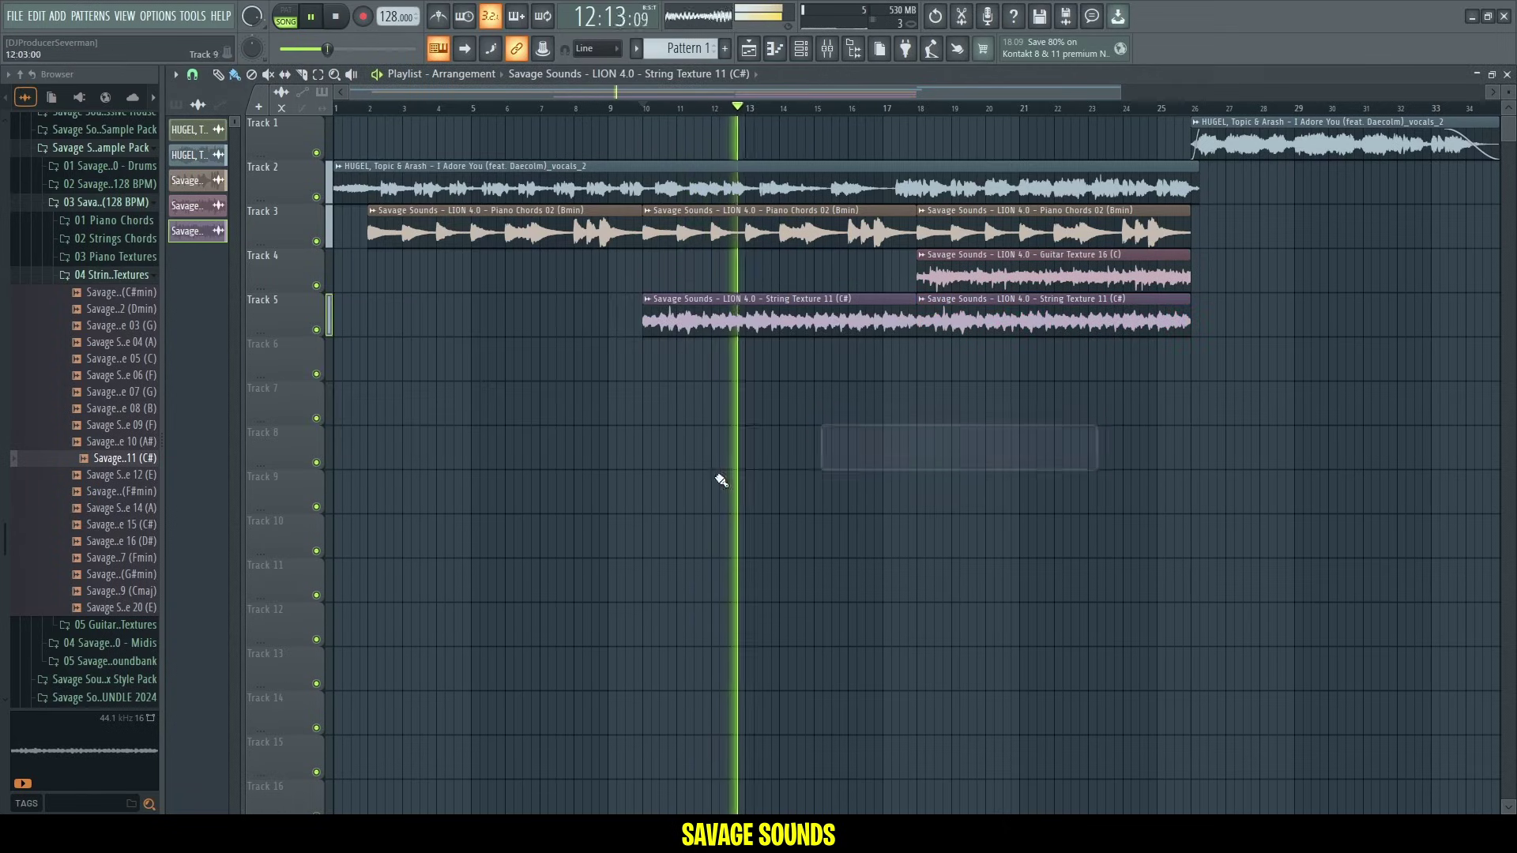
double_click(638, 309)
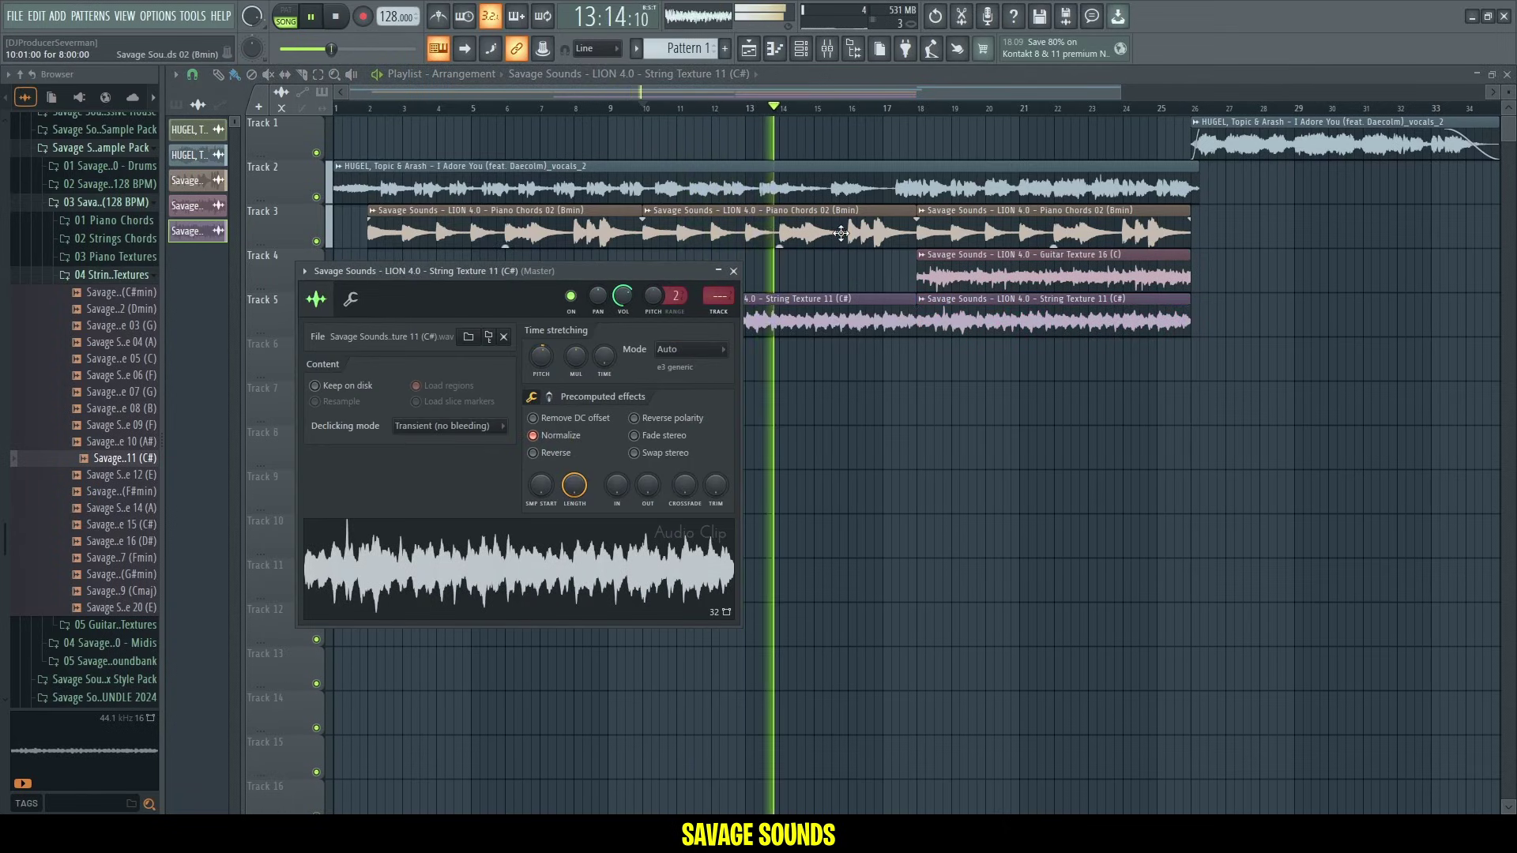
key(space)
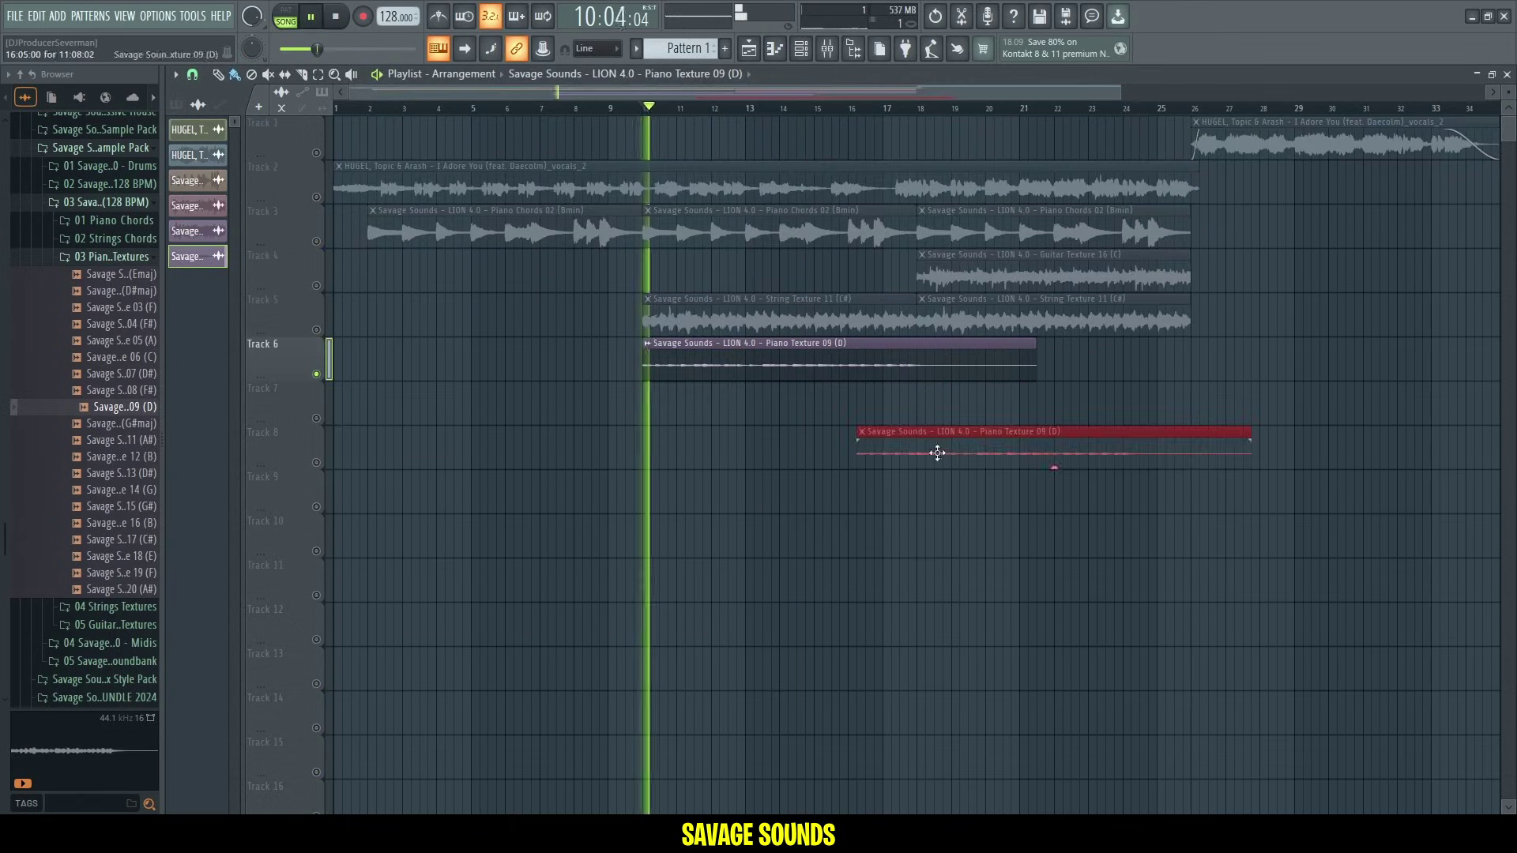
drag(934, 451, 837, 352)
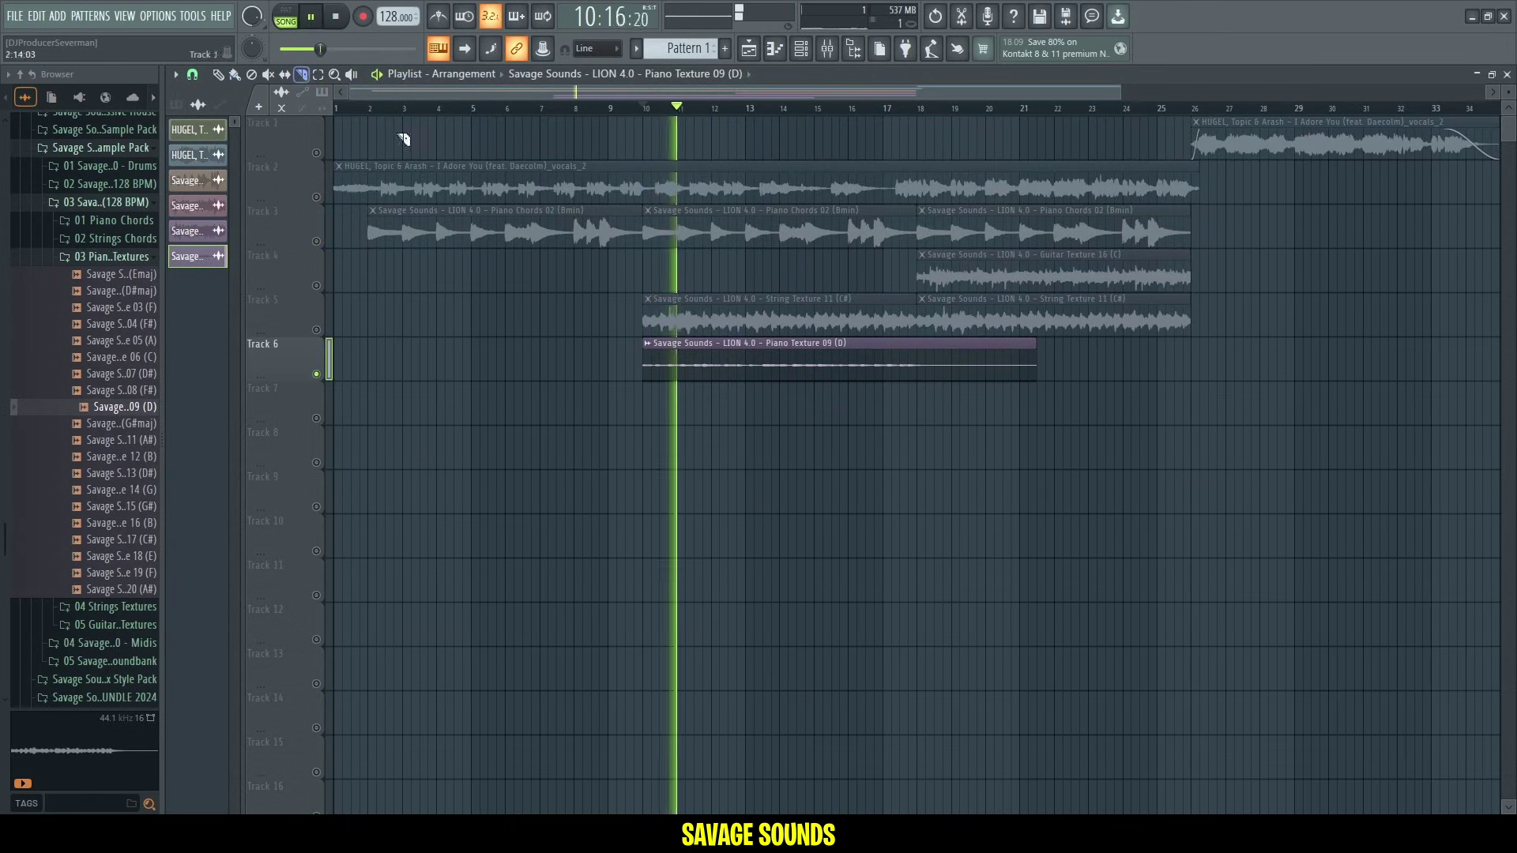
Trim the piano texture at bar 18 and unmute Track 3.
drag(918, 387, 916, 359)
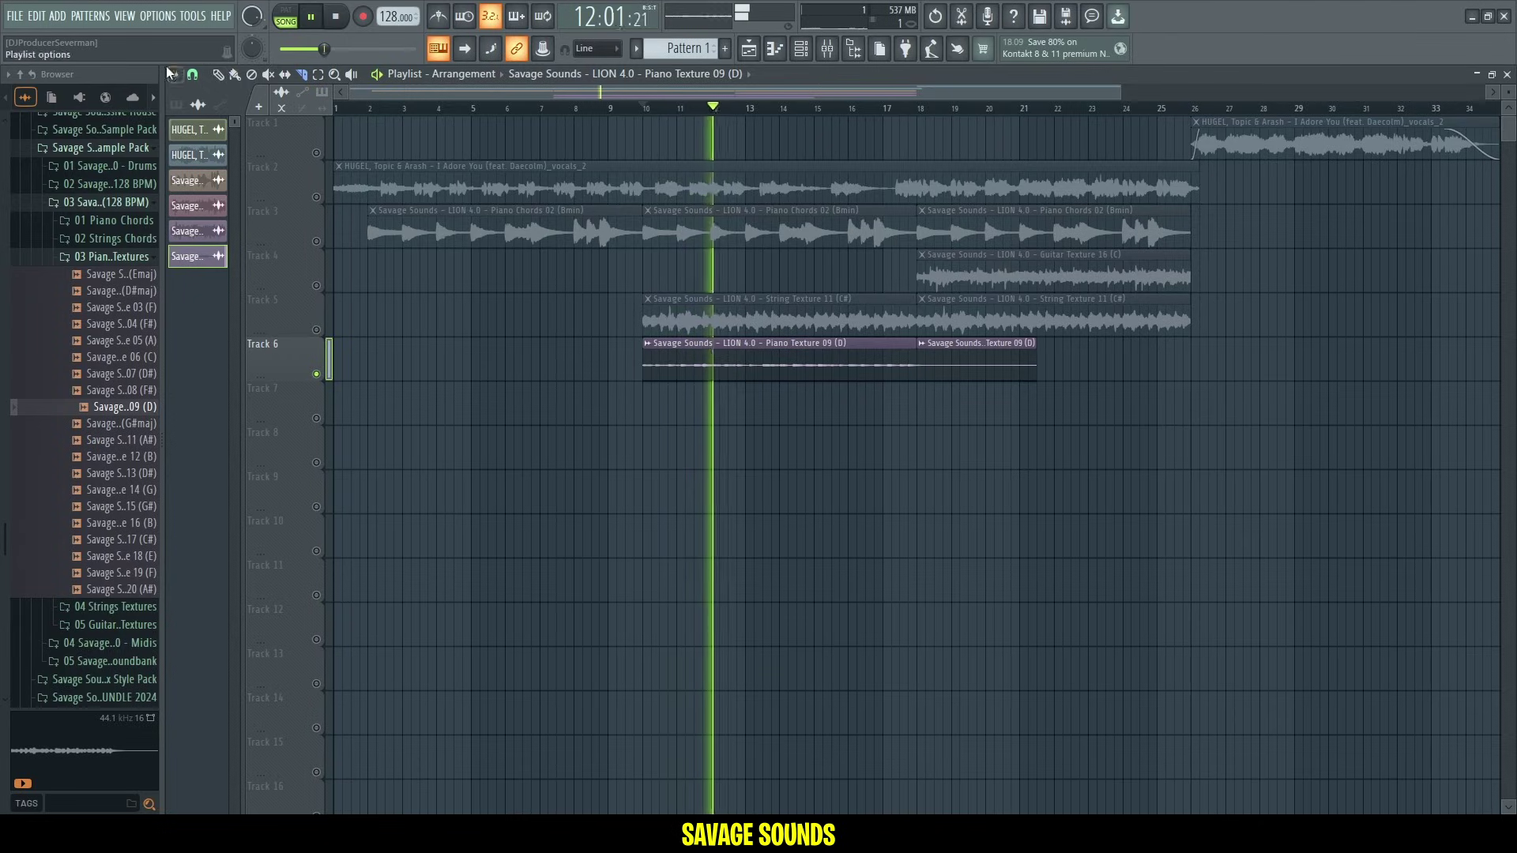
right_click(976, 362)
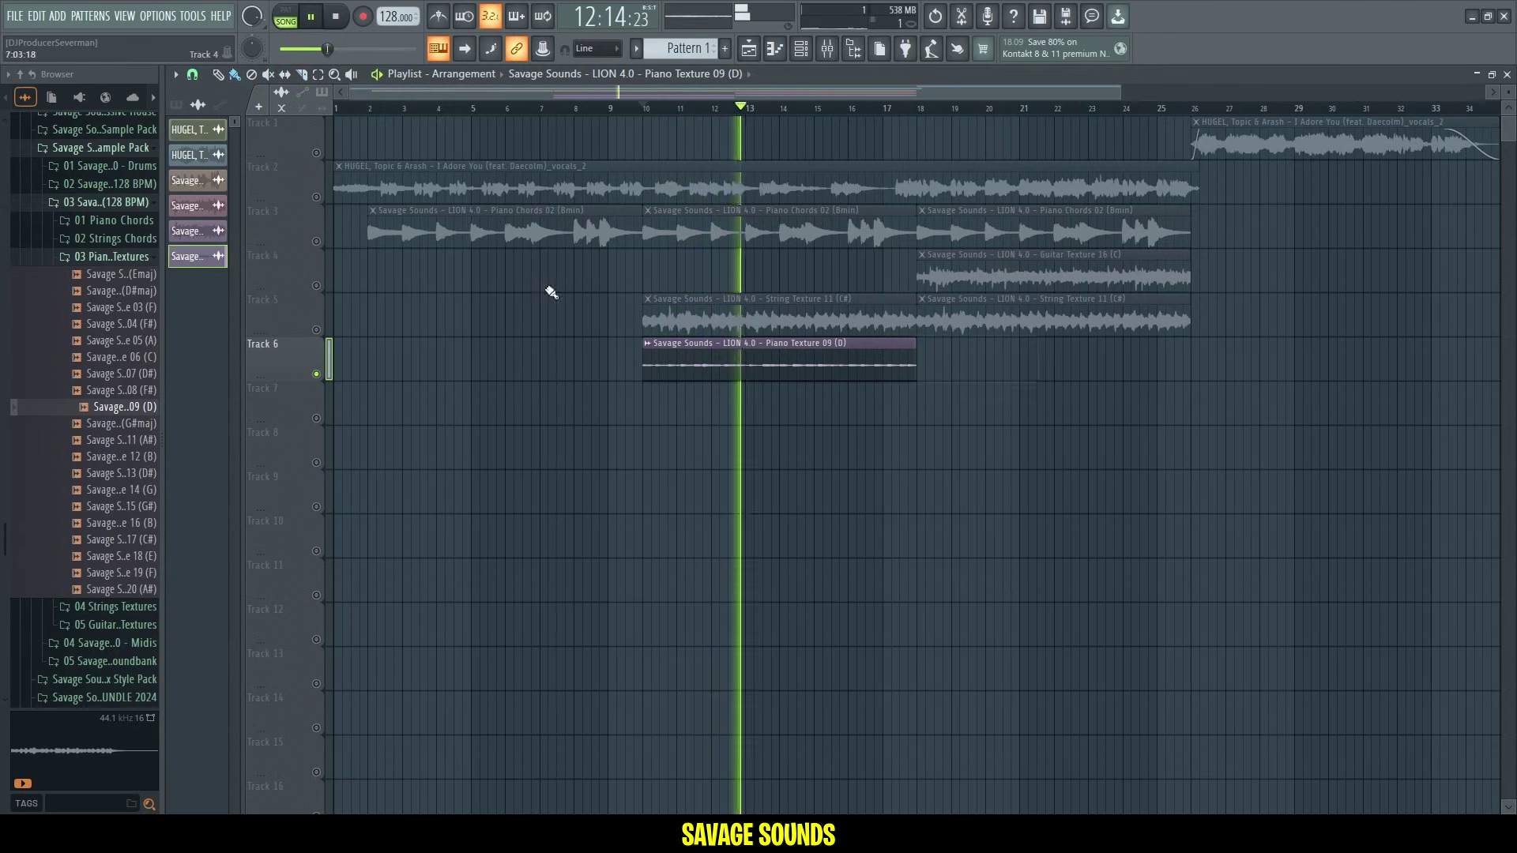
click(317, 242)
drag(921, 365, 662, 365)
double_click(662, 365)
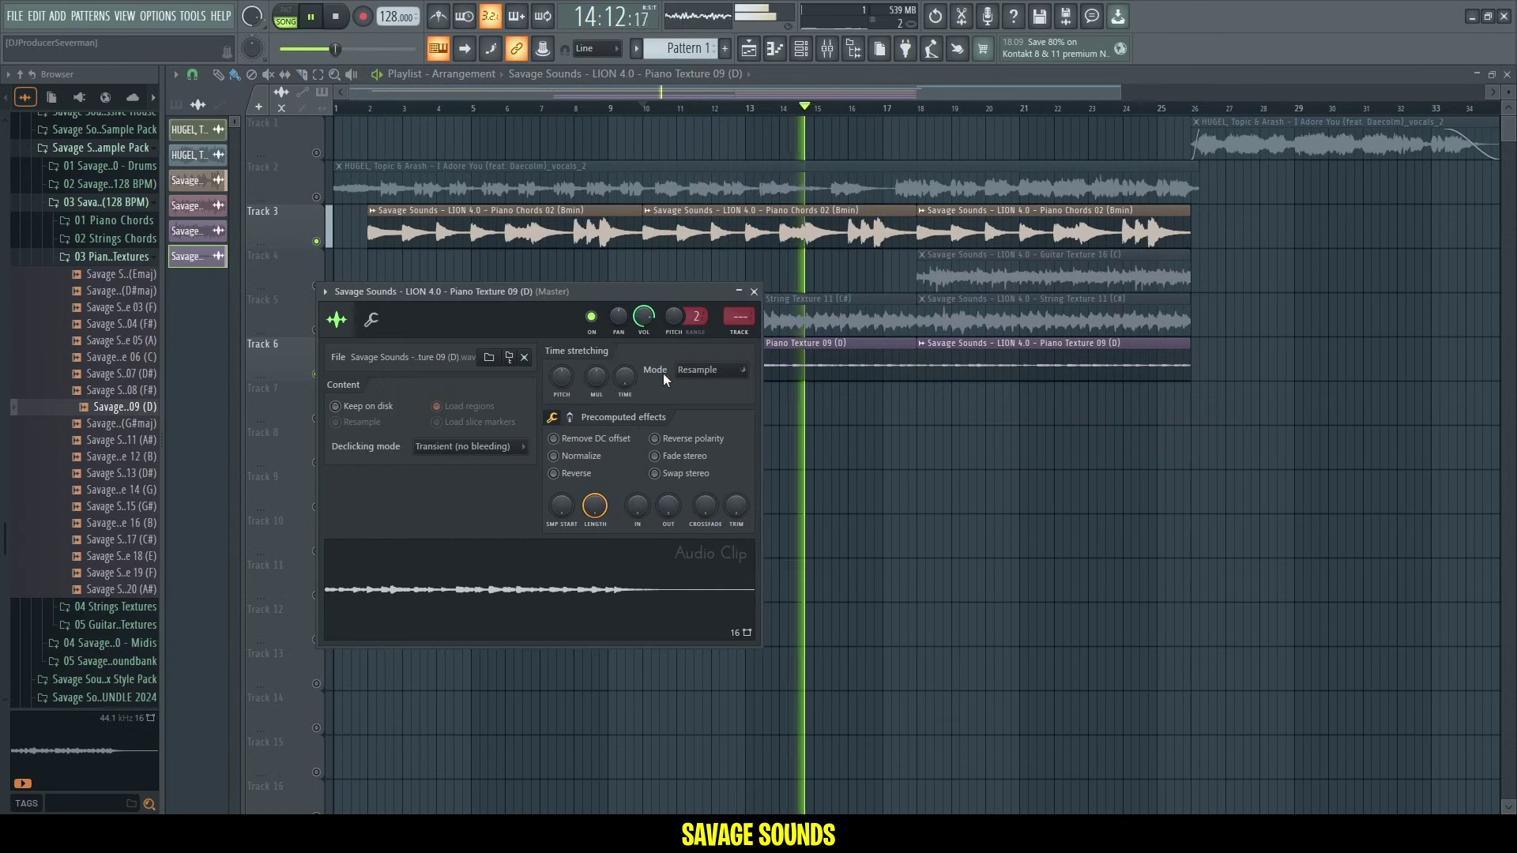
click(743, 337)
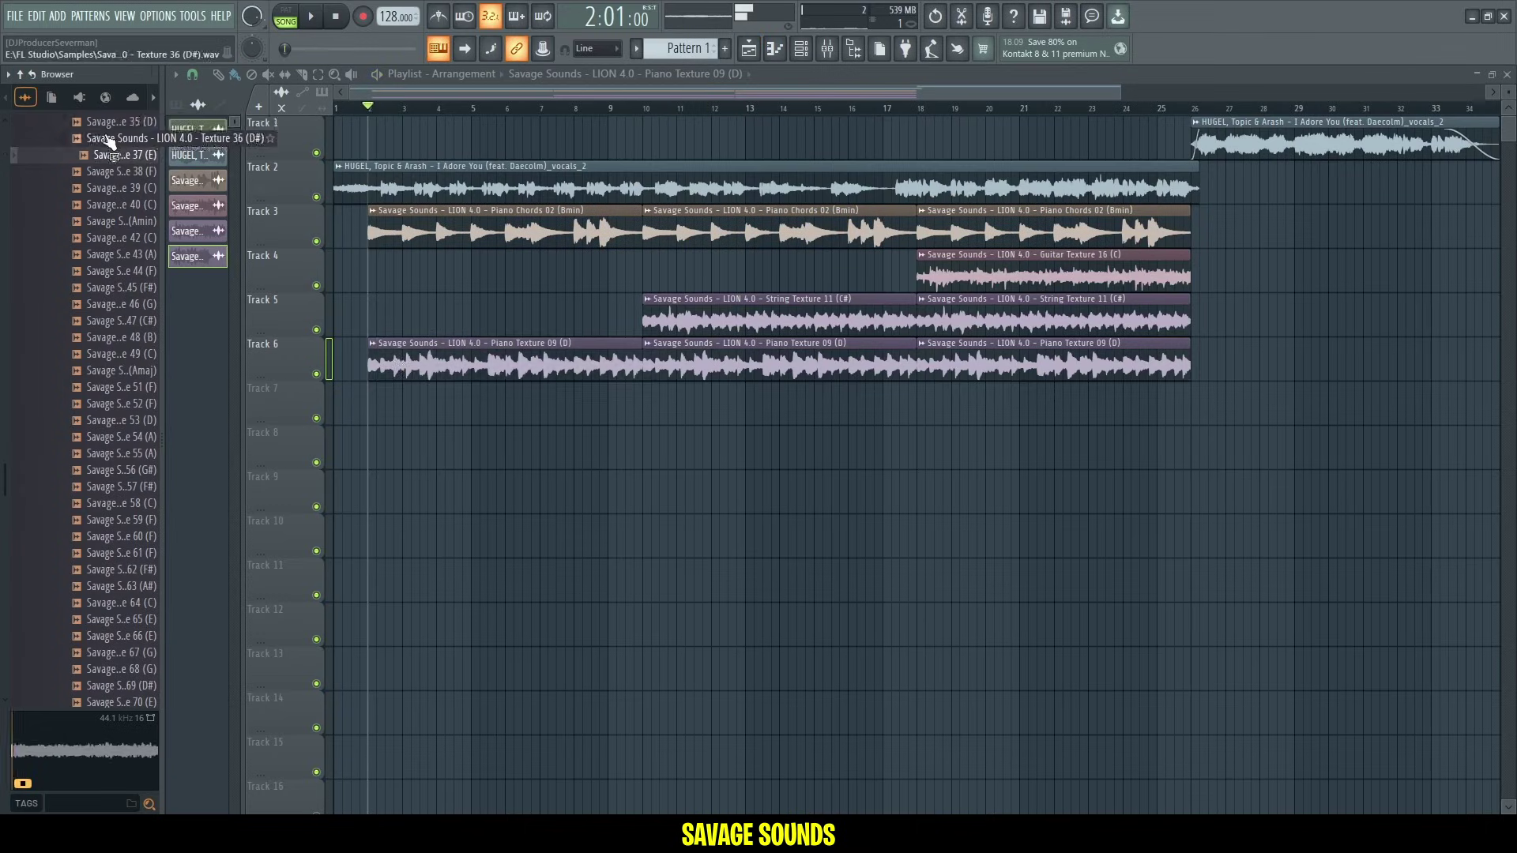
Place Texture 35 (D) on Track 7 and unmute Tracks 2 and 3 while auditioning.
drag(123, 122, 328, 426)
key(space)
double_click(491, 400)
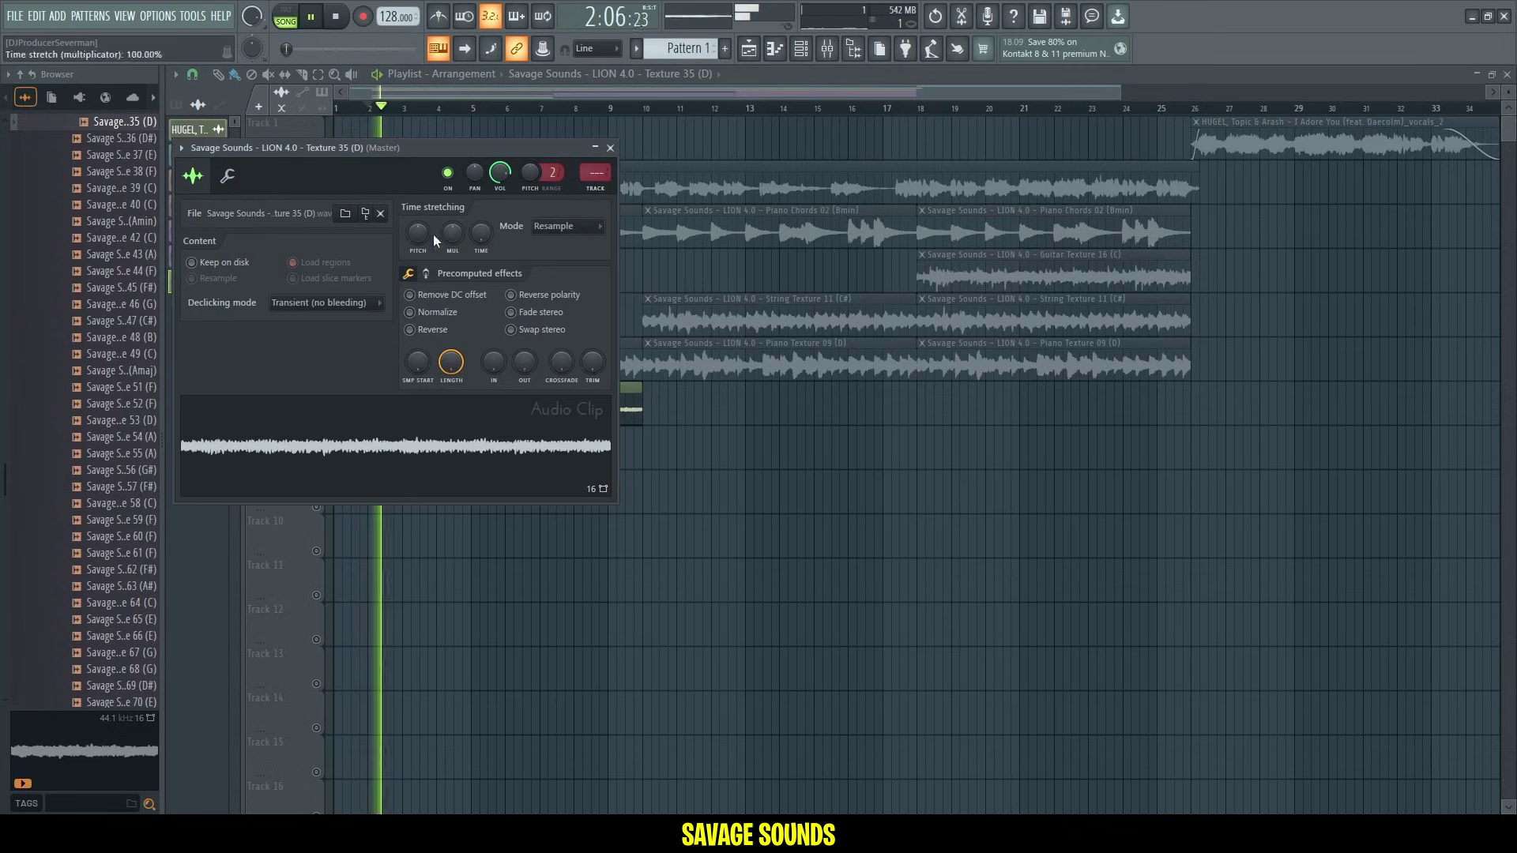
drag(409, 162, 889, 261)
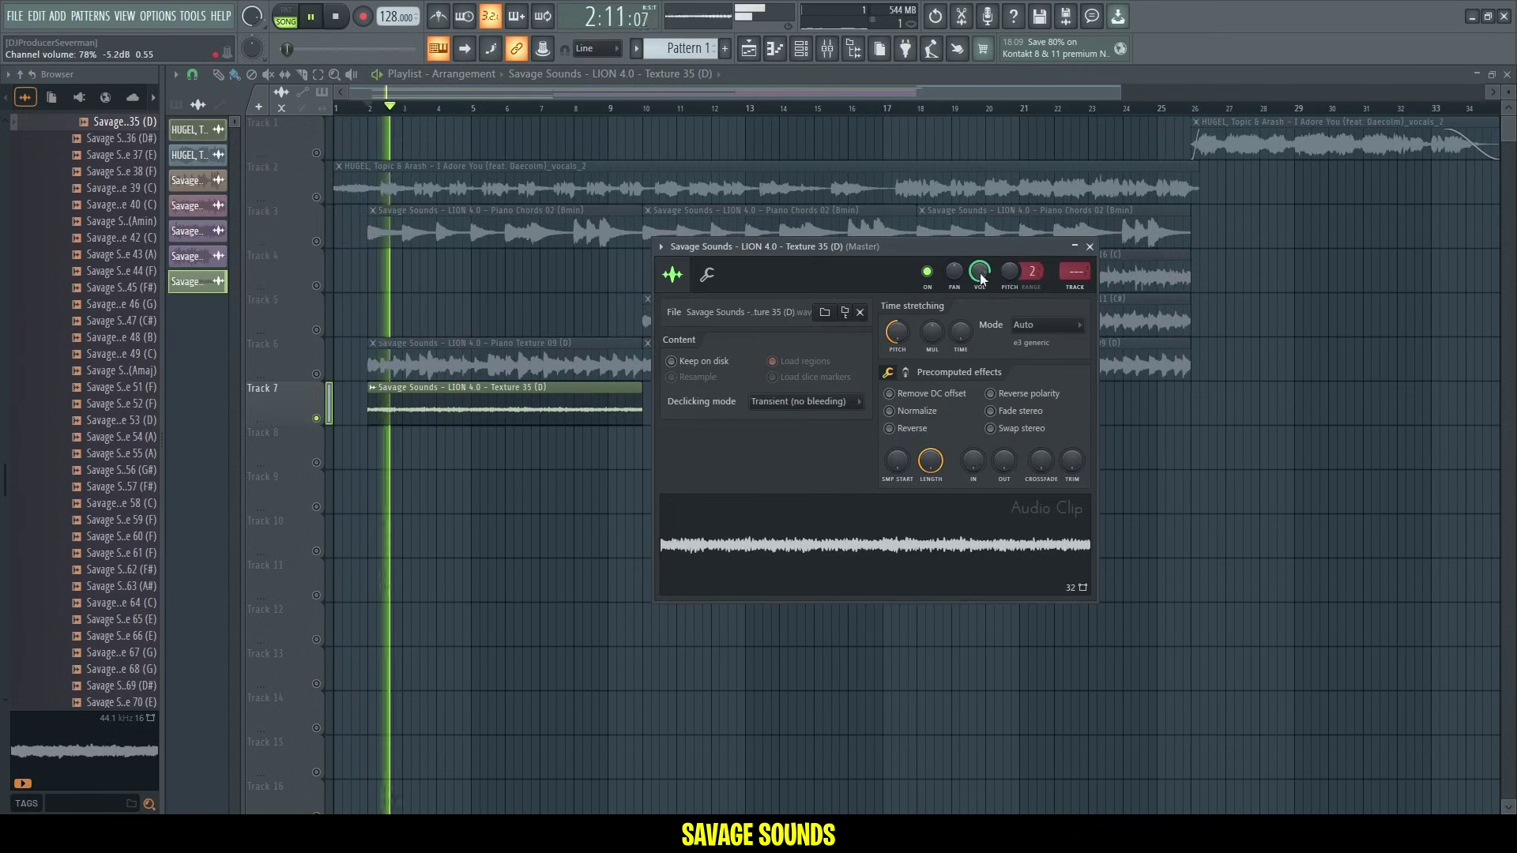
click(316, 196)
click(316, 241)
double_click(577, 403)
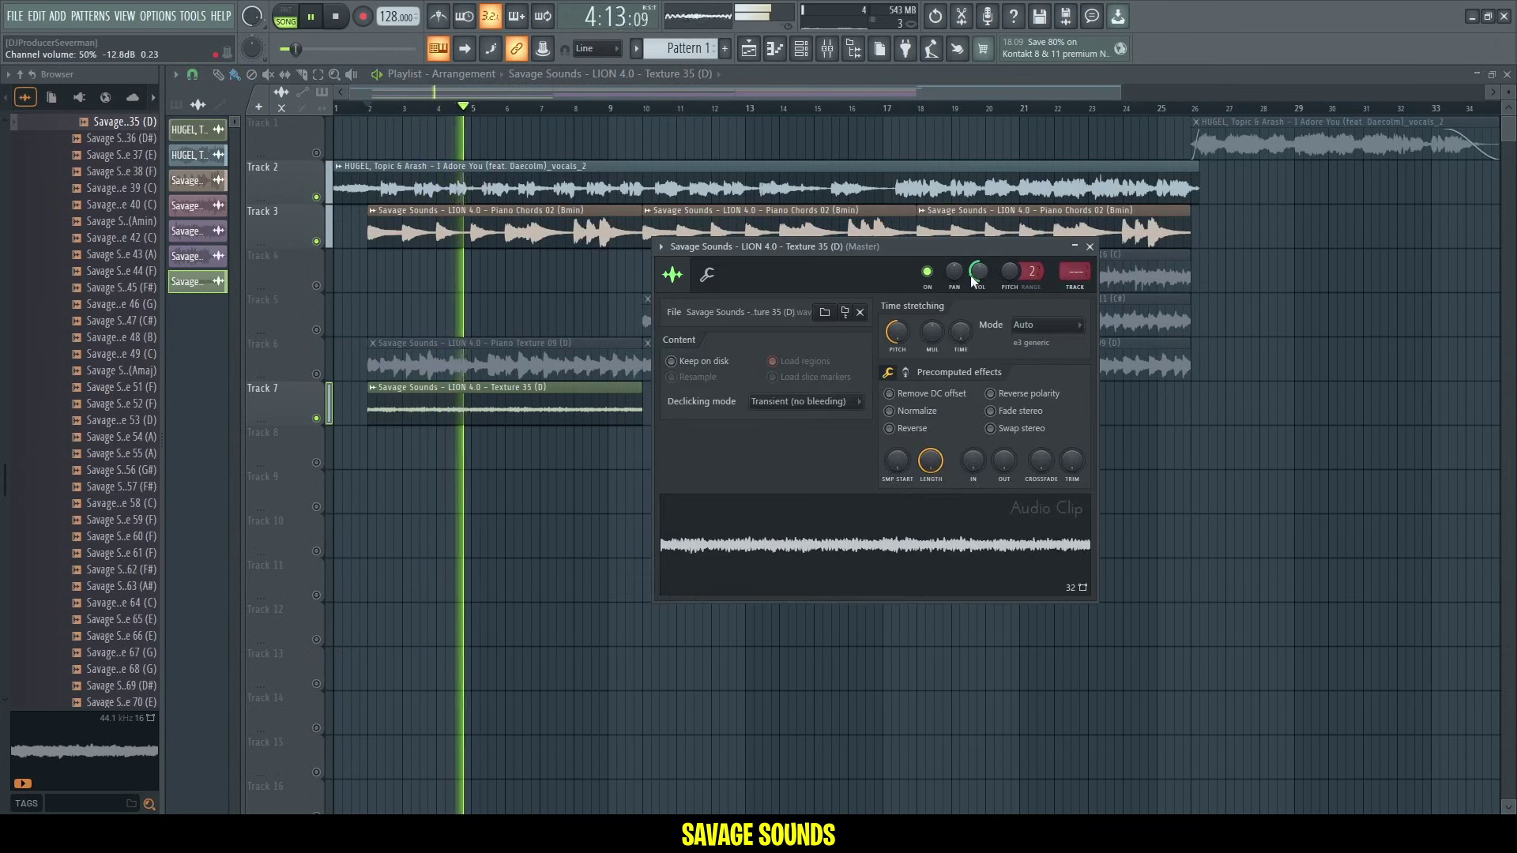
click(579, 409)
Repeat the Texture 35 clip along Track 7 and unmute Track 6.
key(ctrl+b)
key(ctrl+b)
click(885, 561)
click(316, 373)
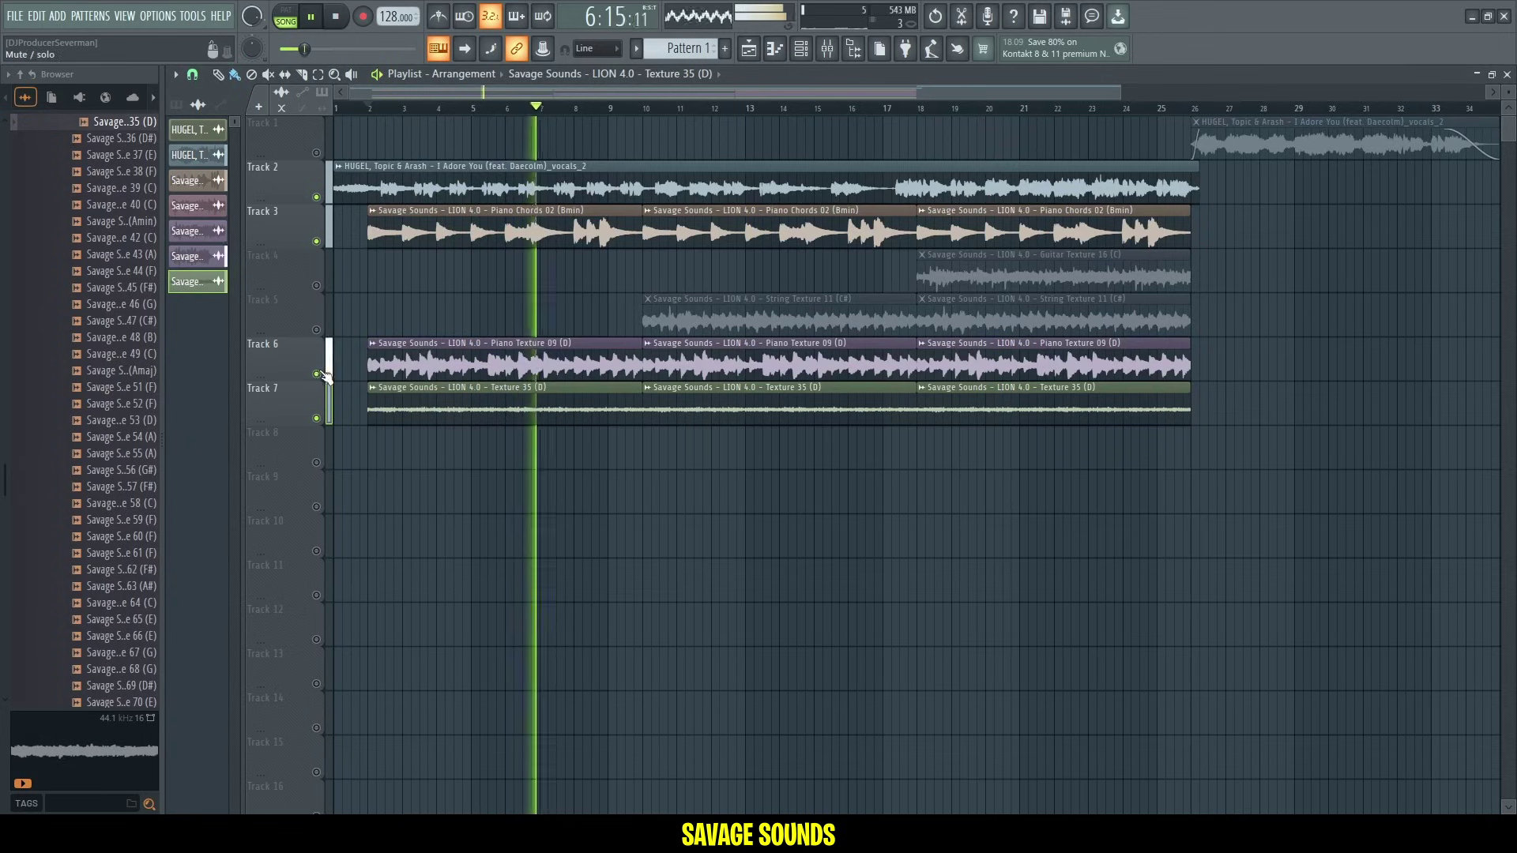
Put Texture 54 (A) on Track 8, audition it, then mute Track 8.
double_click(504, 418)
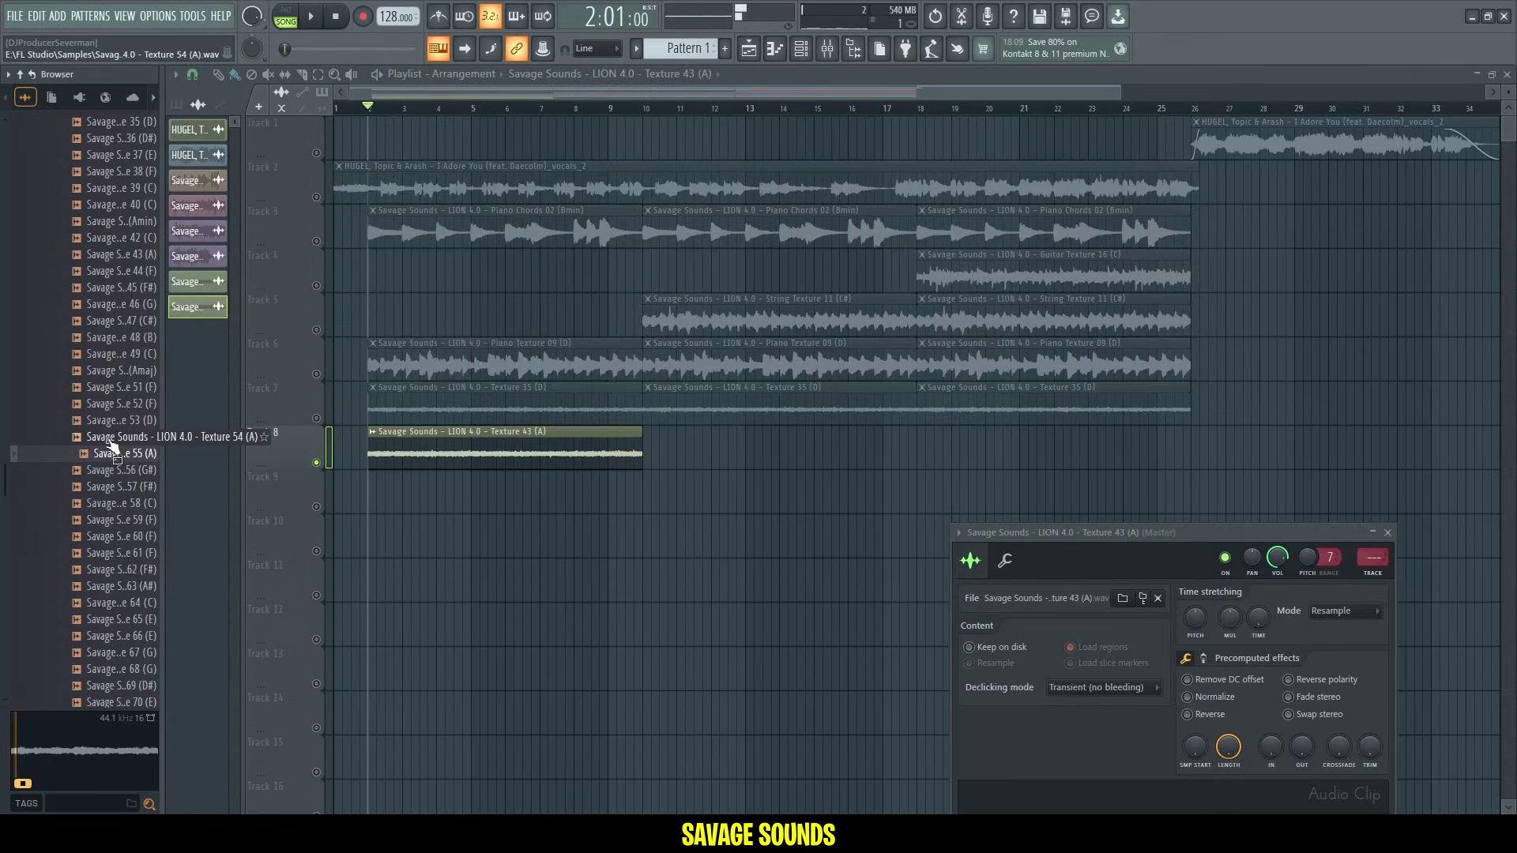
drag(110, 446, 463, 439)
key(space)
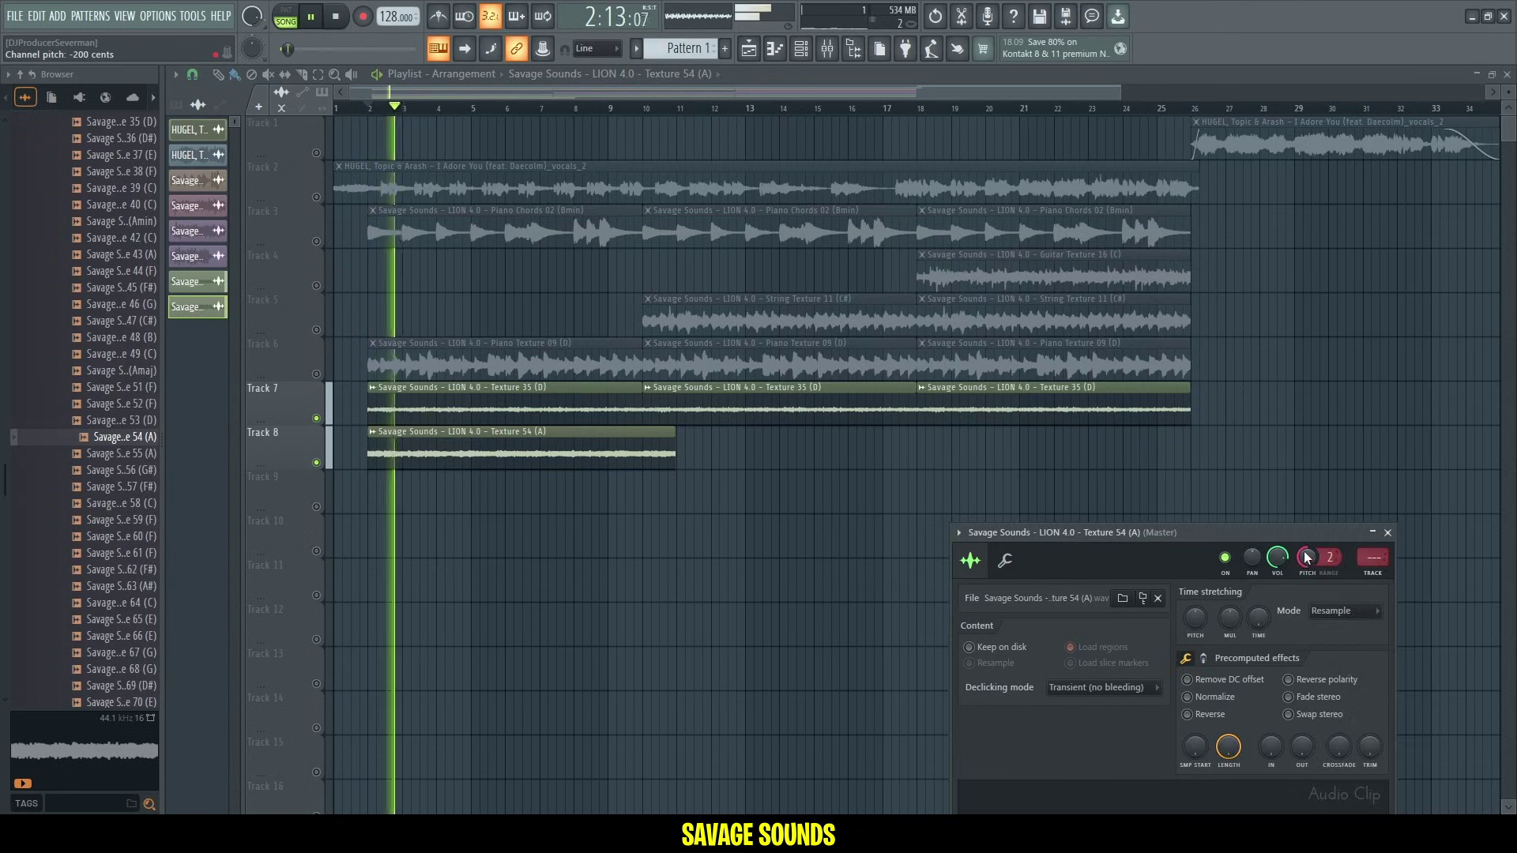
click(329, 361)
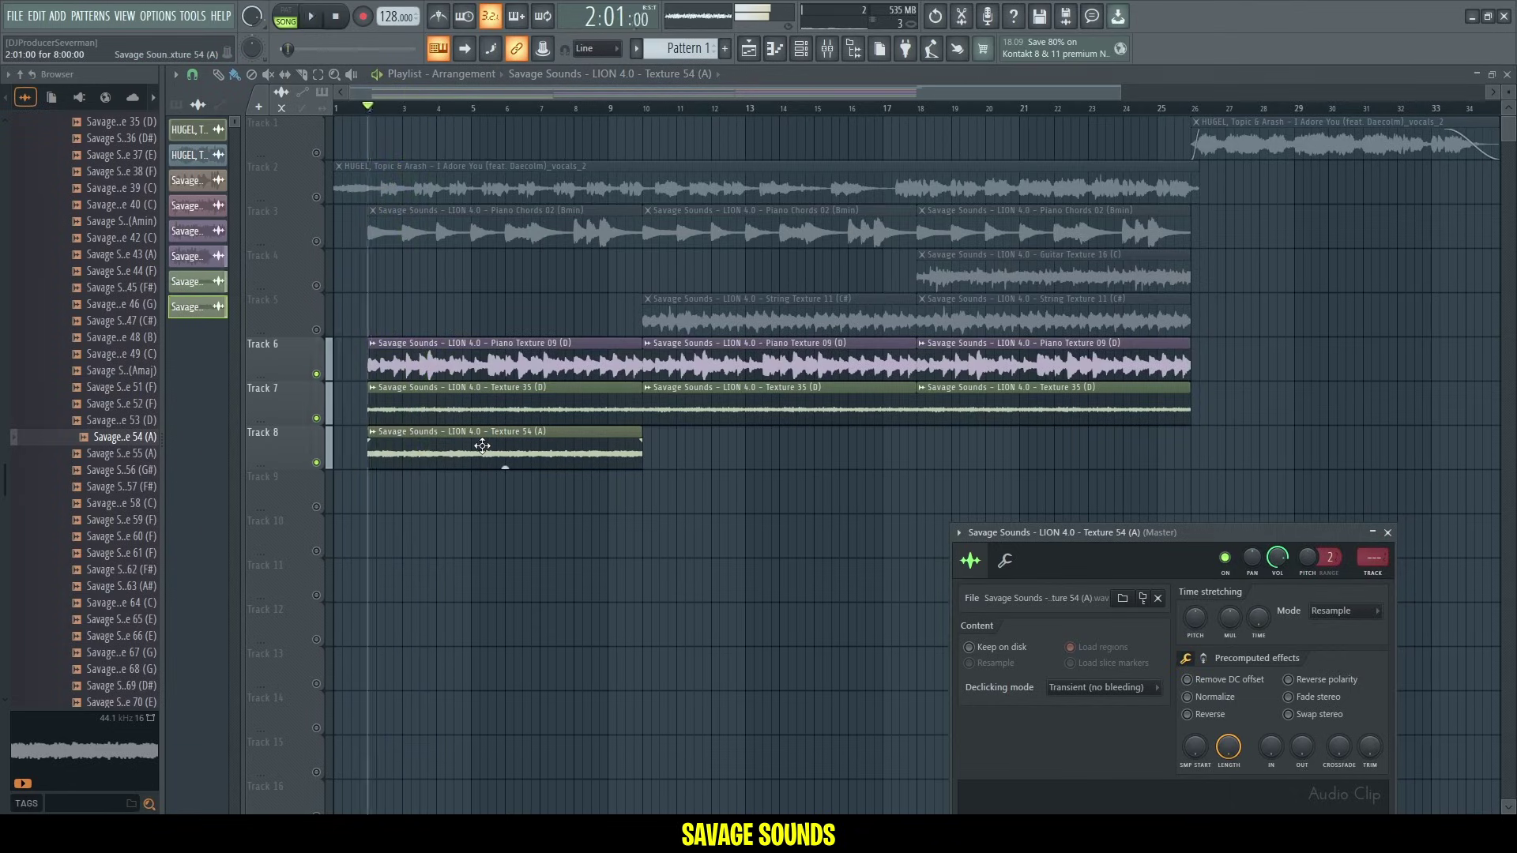
key(space)
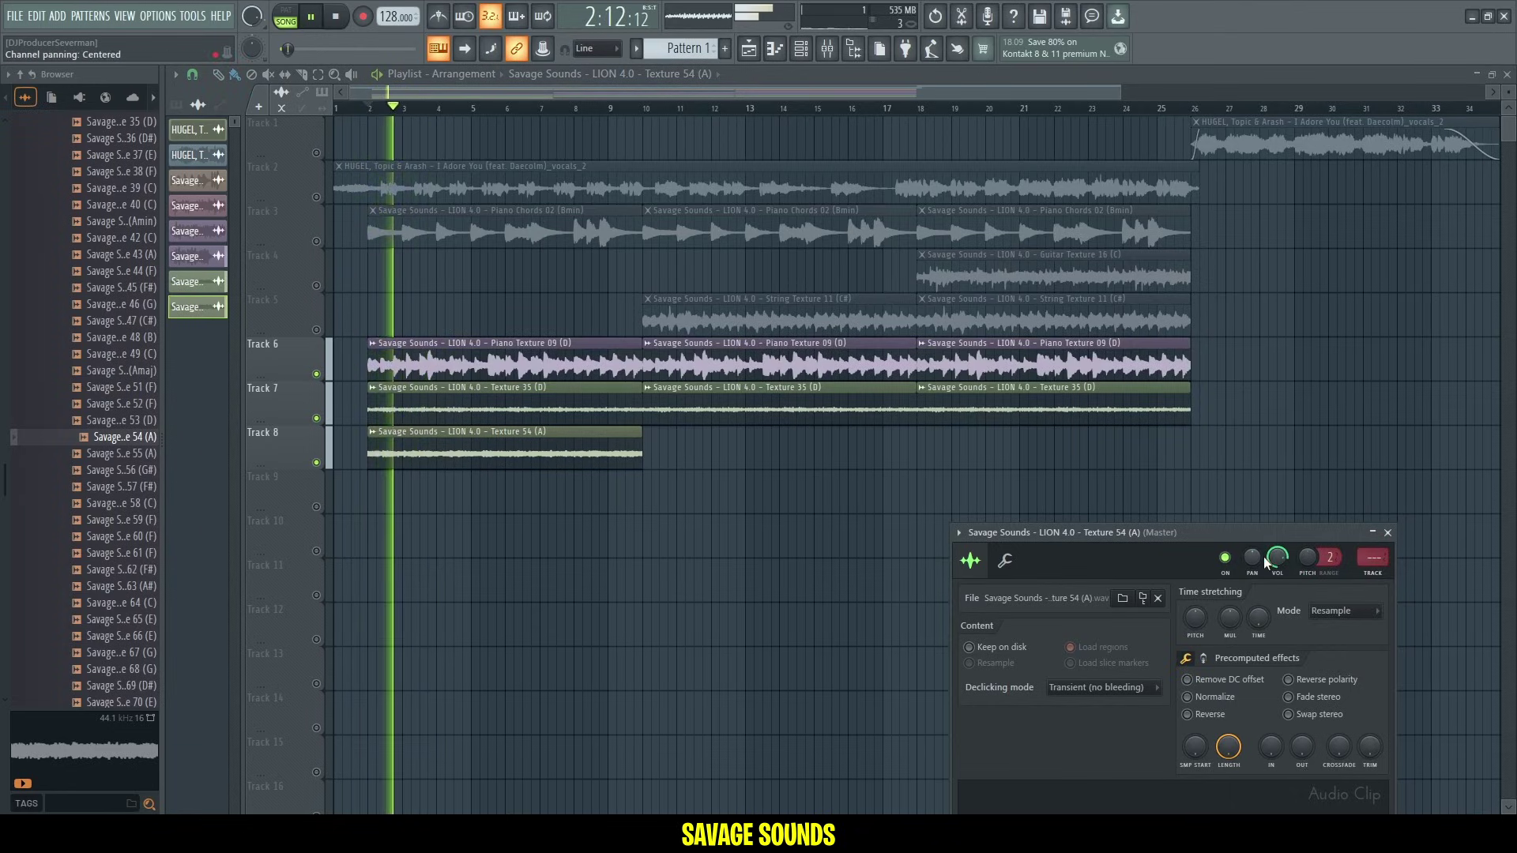
click(325, 465)
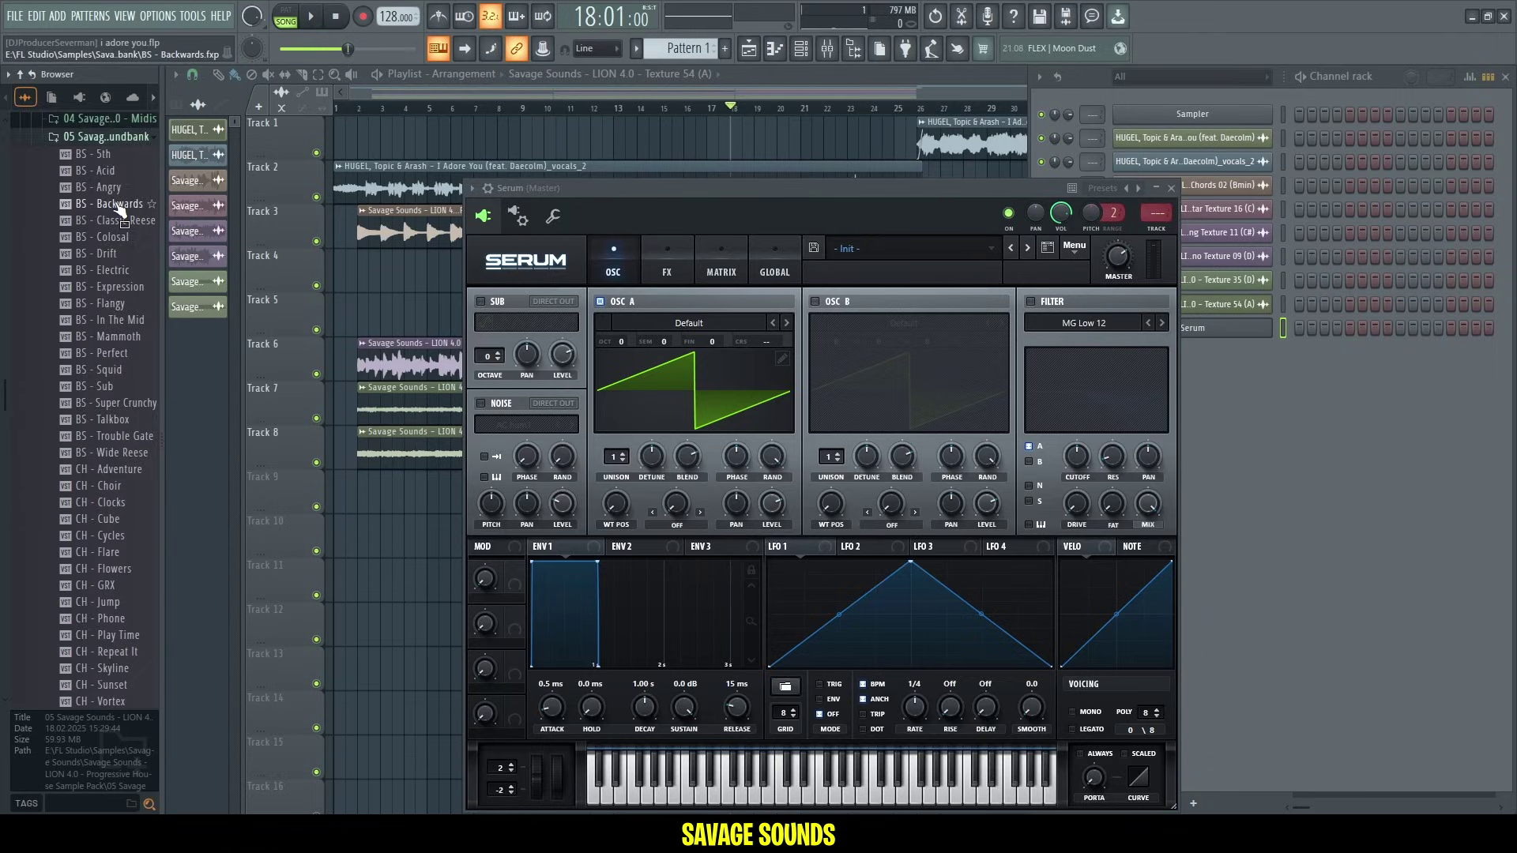
scroll(117, 435, down, 5)
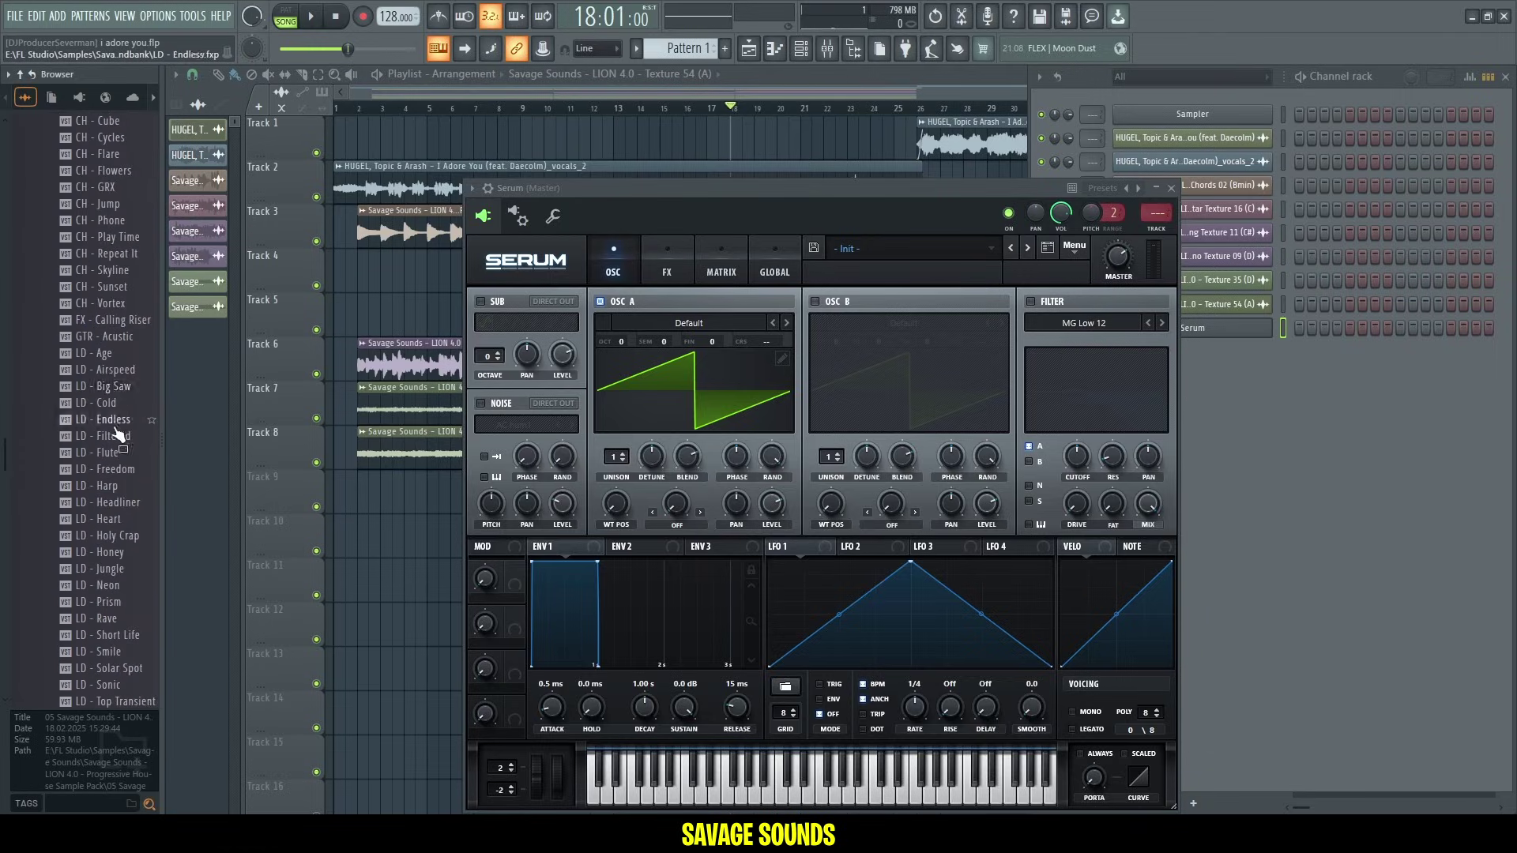
Load a lead preset into Serum, move the C6 note to B5 and lengthen the F#6 note.
drag(727, 188, 727, 188)
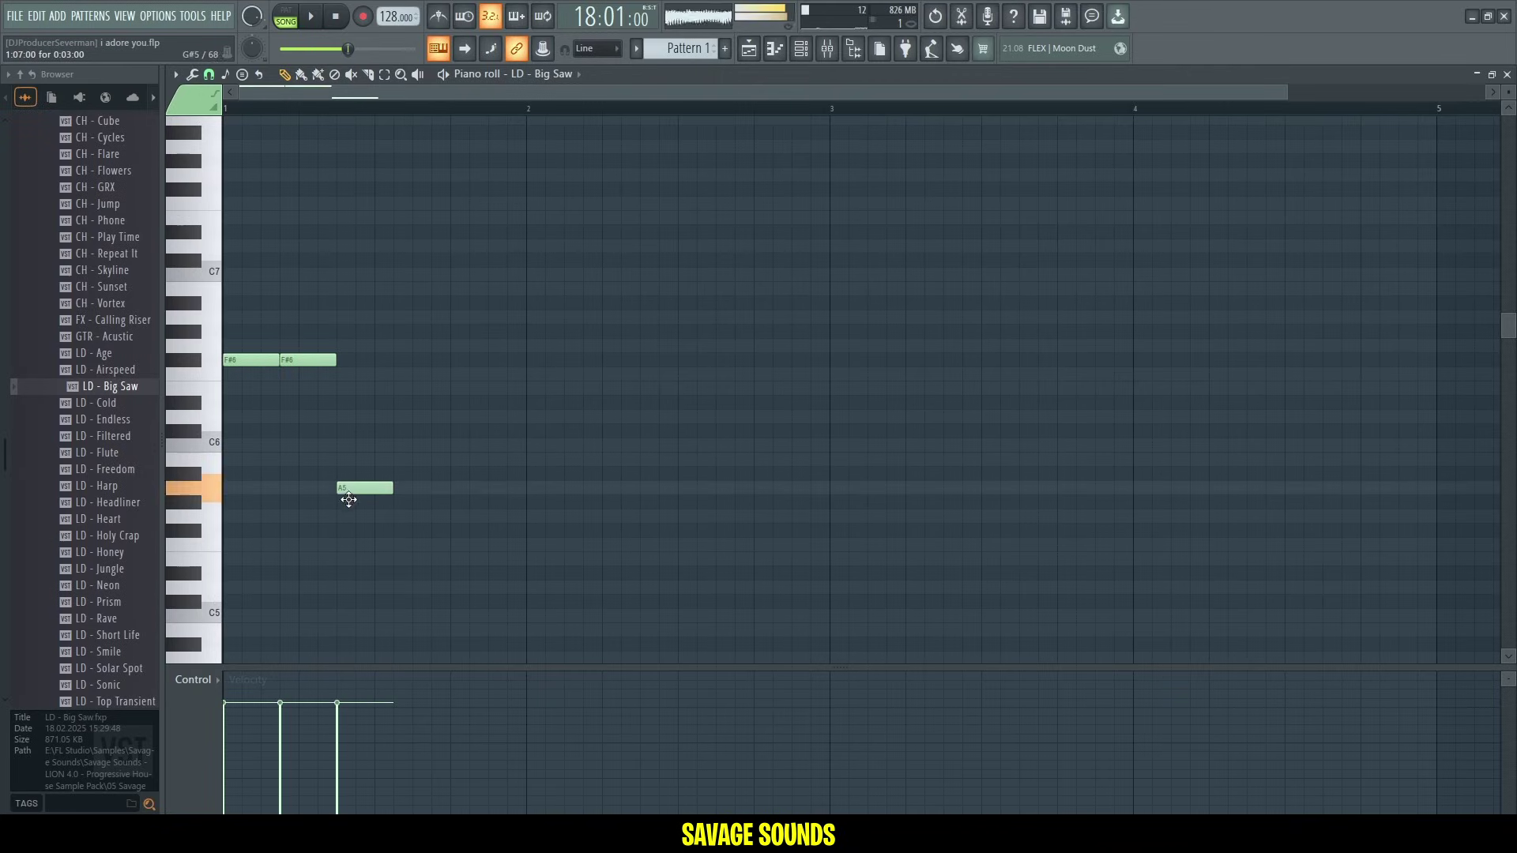
click(313, 11)
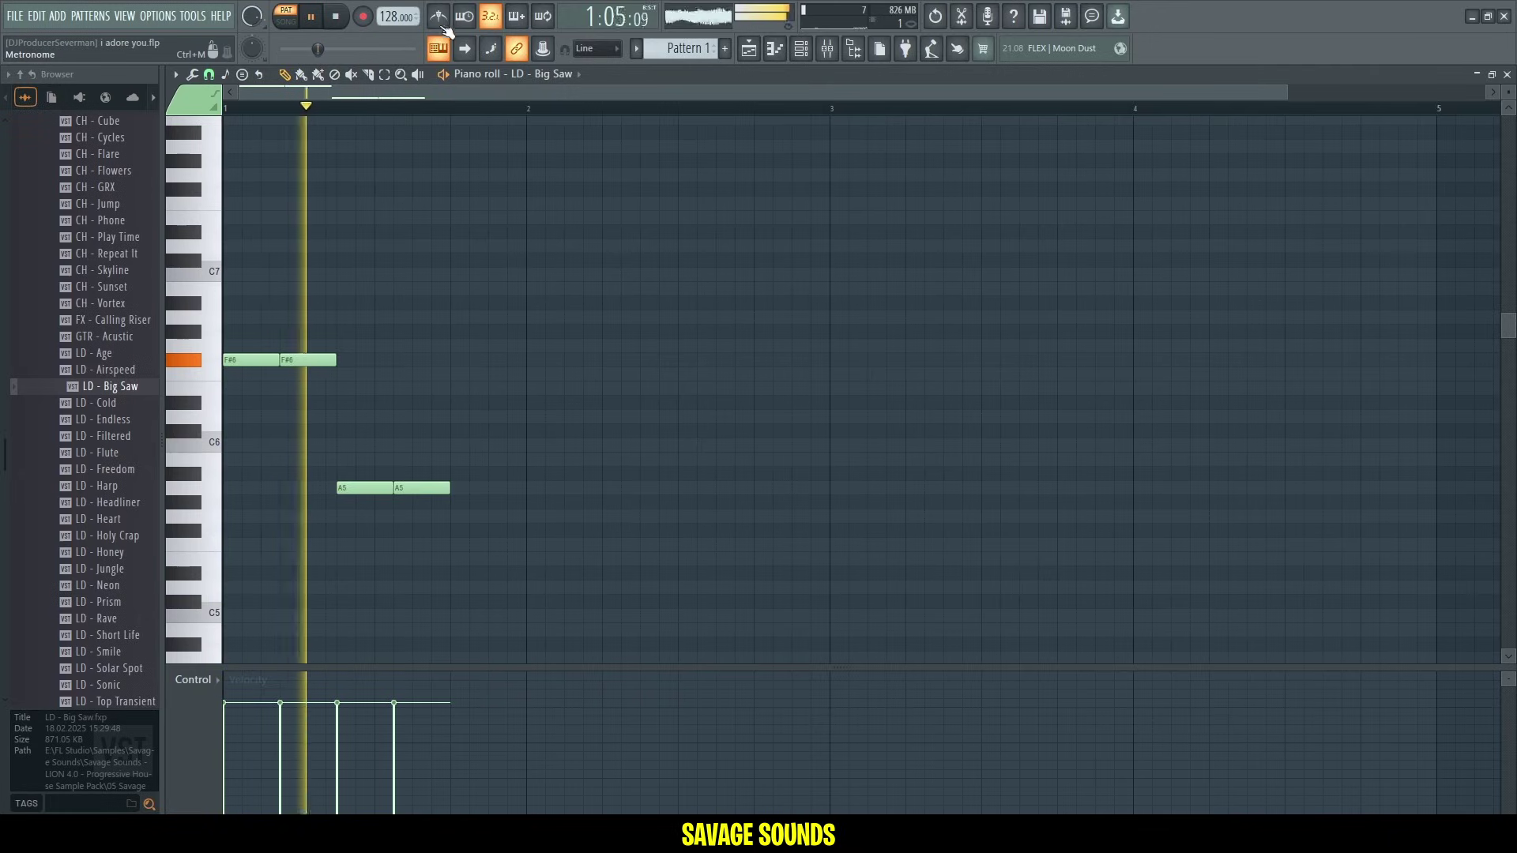
drag(452, 440, 482, 457)
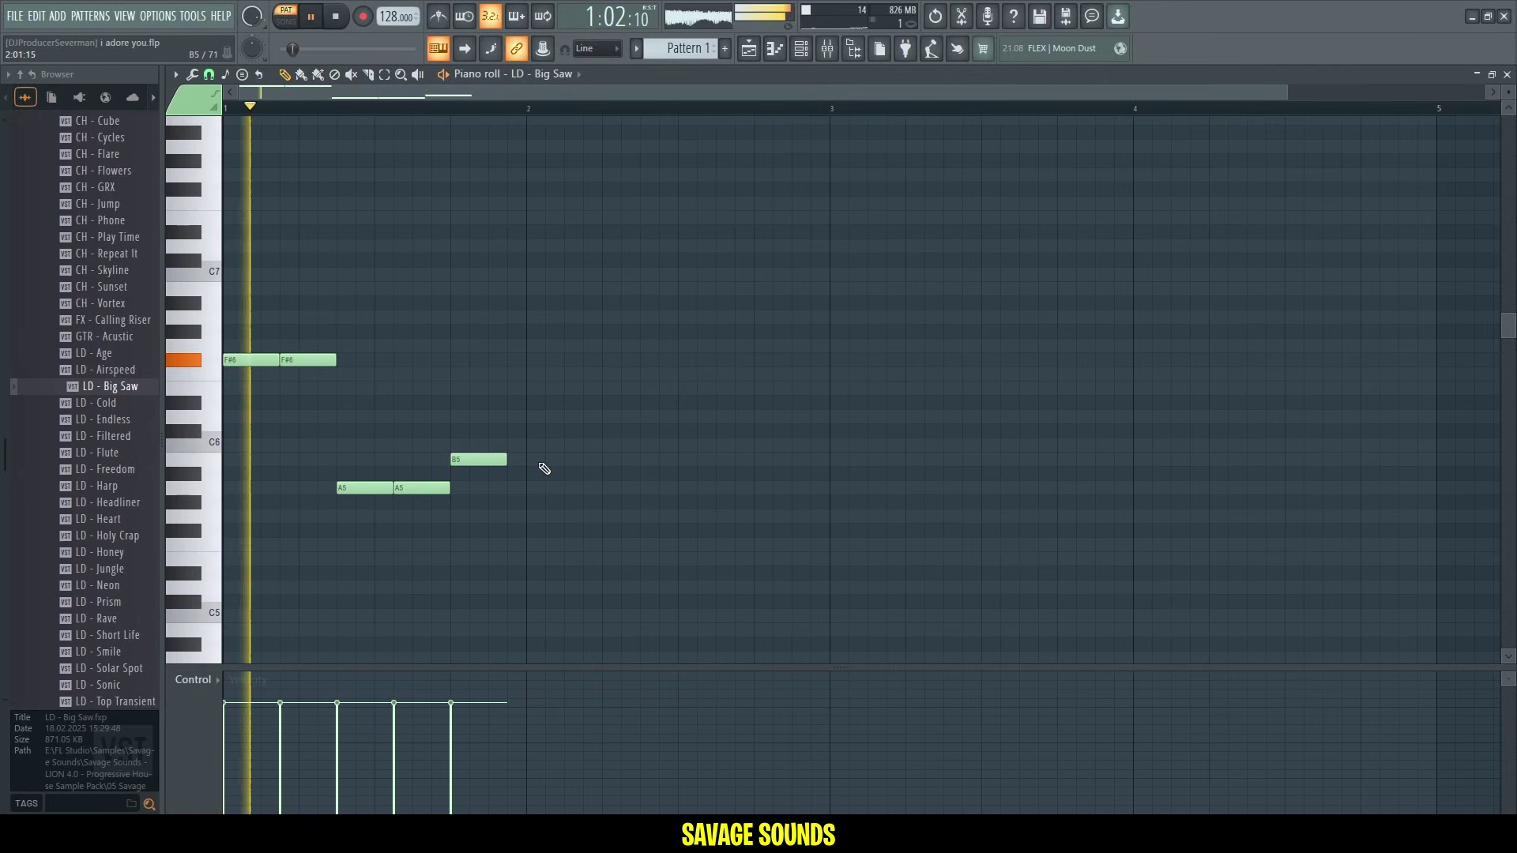
key(space)
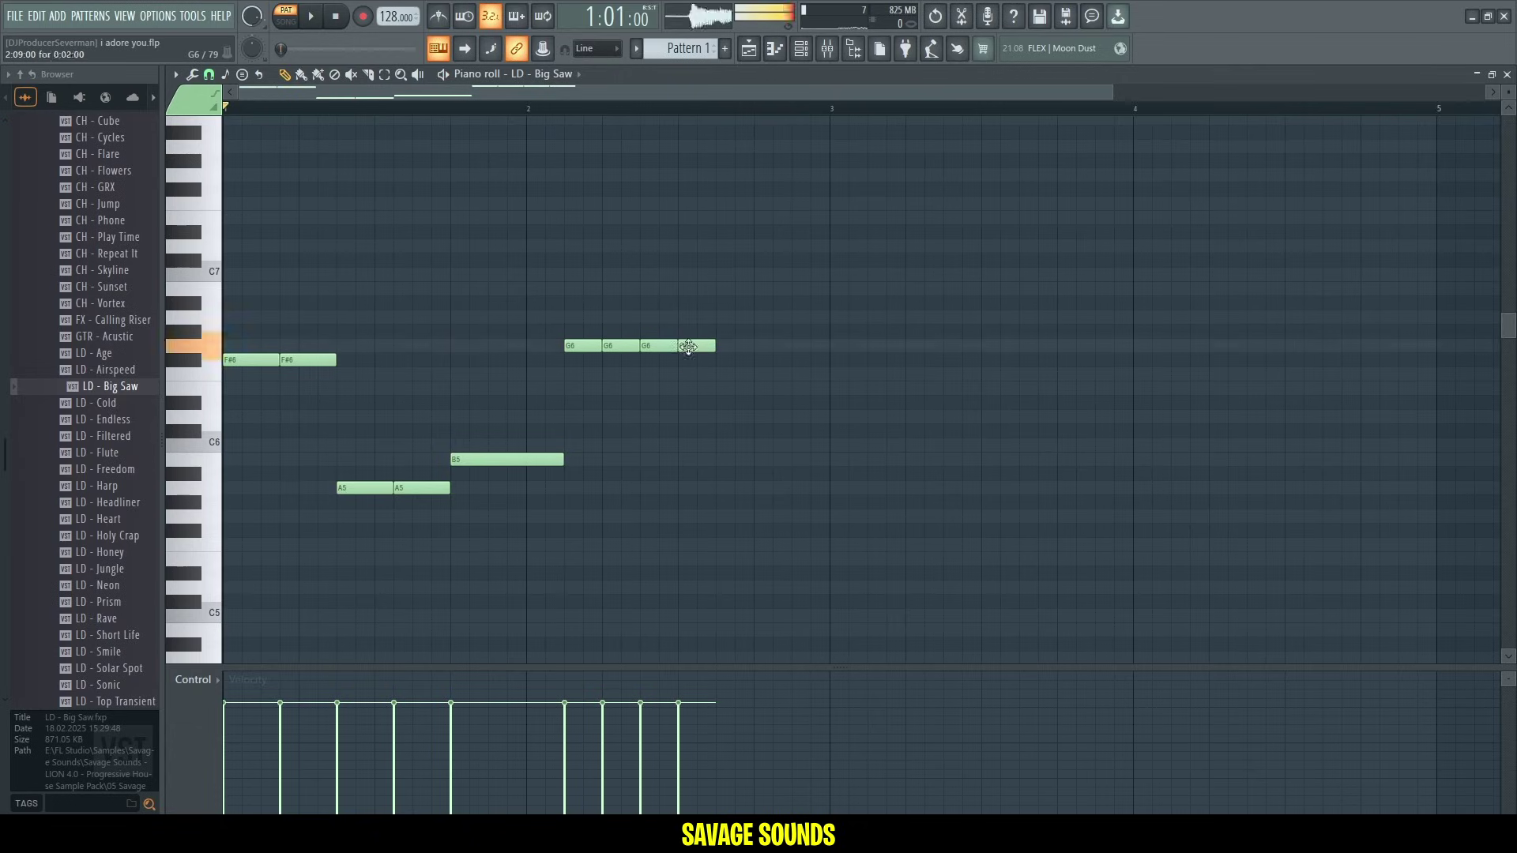
drag(790, 359, 830, 360)
Duplicate the phrase into bars 3–4 and raise the copied A5 note pair to D6.
key(ctrl+a)
key(ctrl+b)
key(space)
drag(938, 477, 1021, 389)
key(space)
click(1017, 408)
key(space)
key(space)
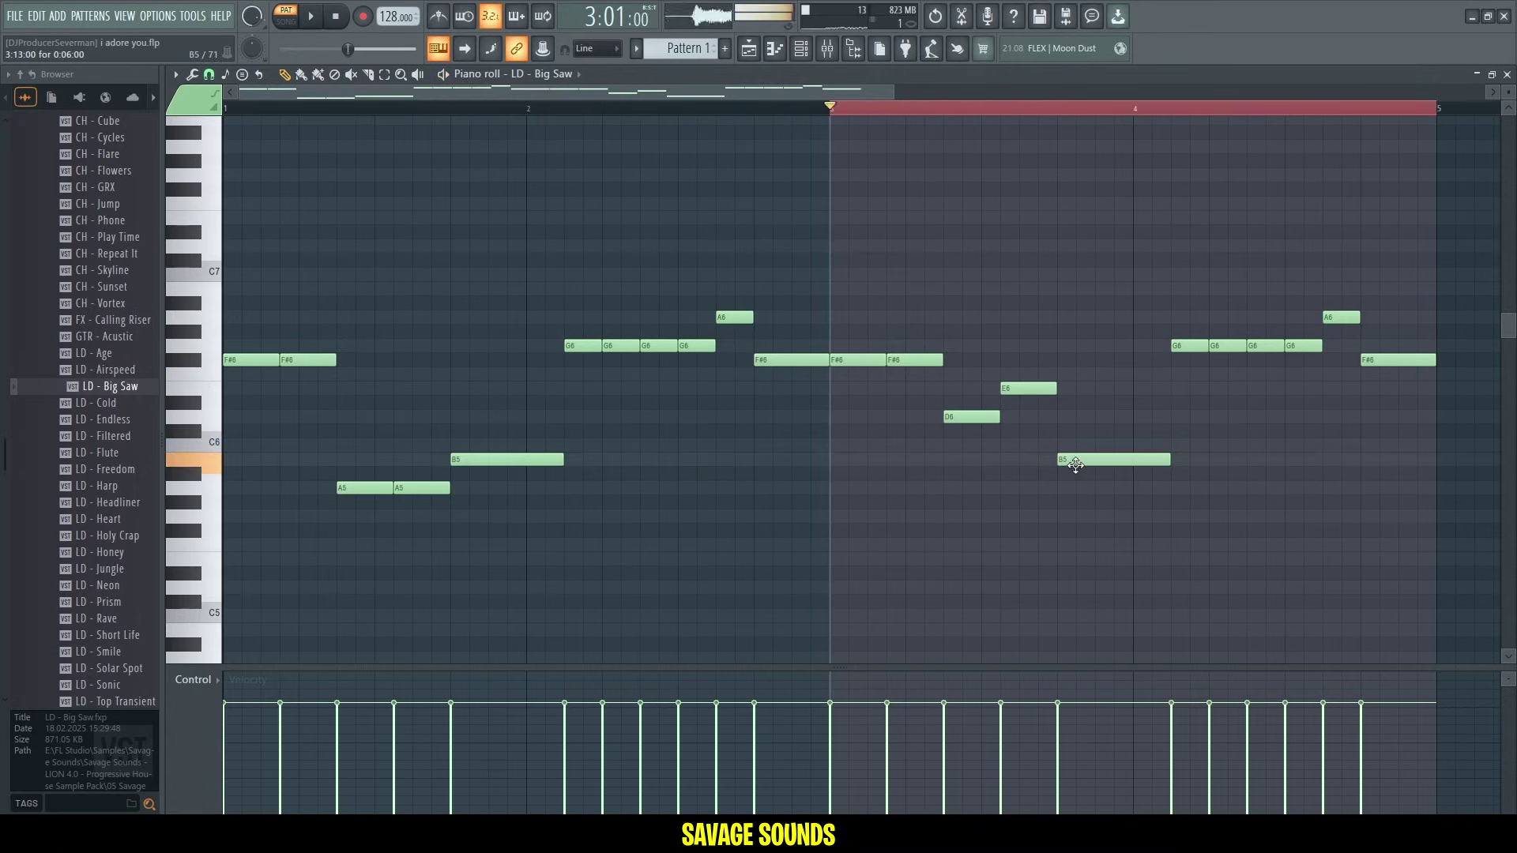
key(space)
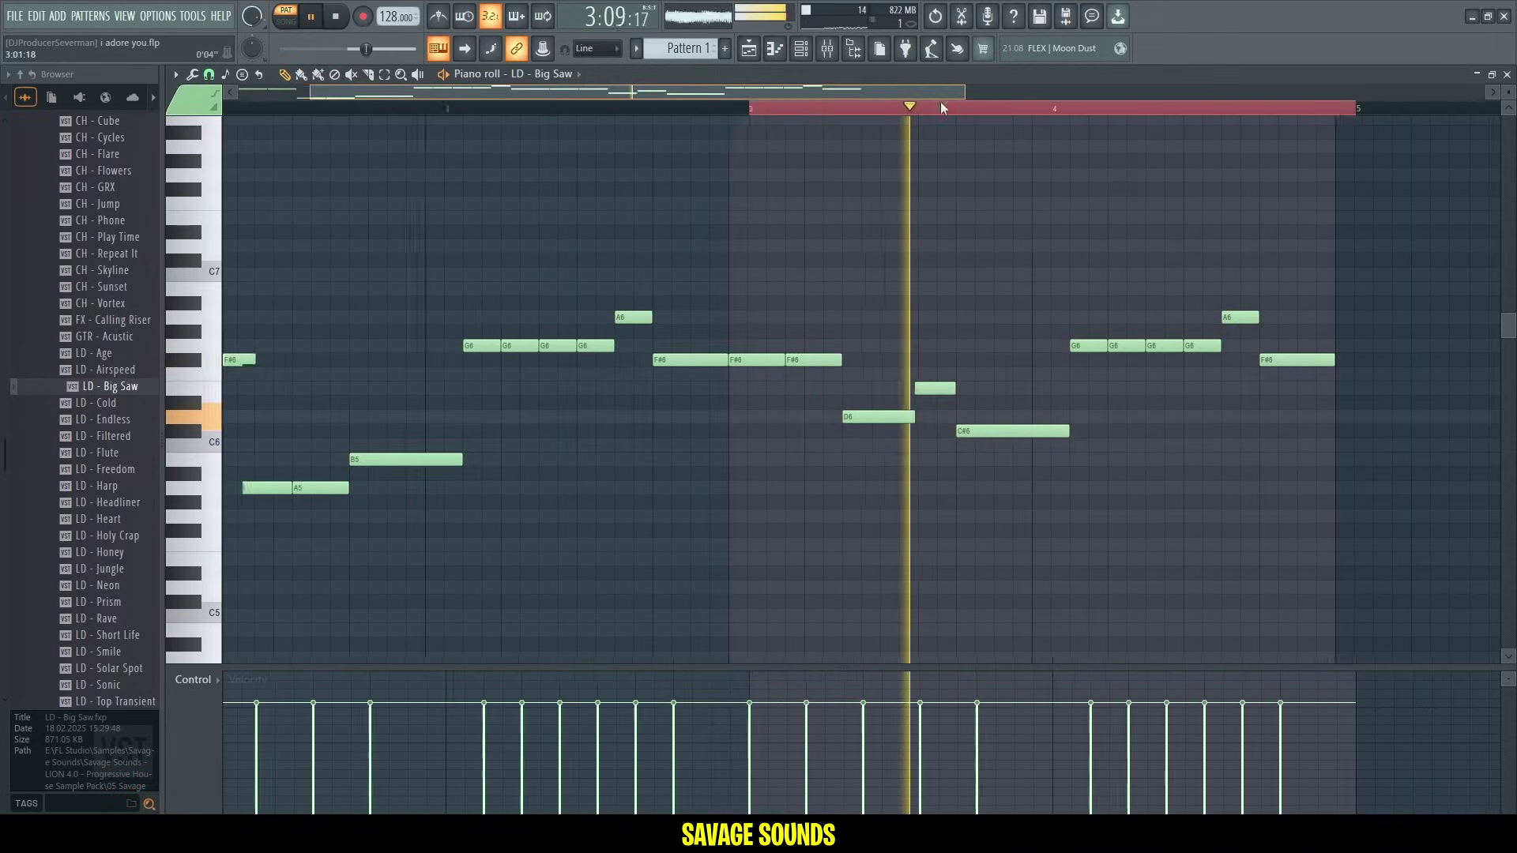
key(space)
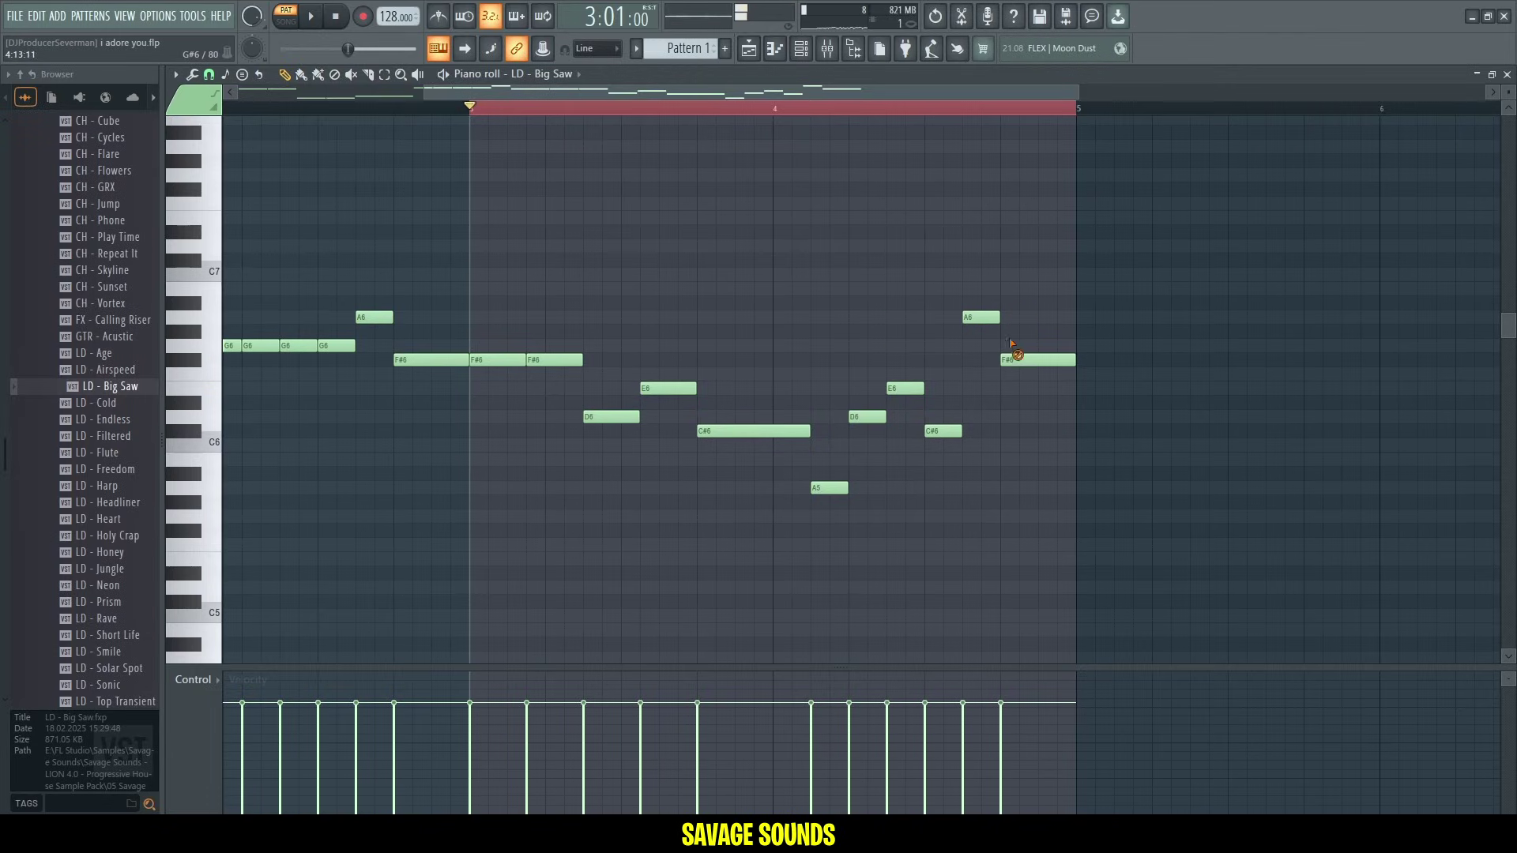
Duplicate the whole melody after bar 5 and play it back.
key(ctrl+a)
key(ctrl+b)
key(space)
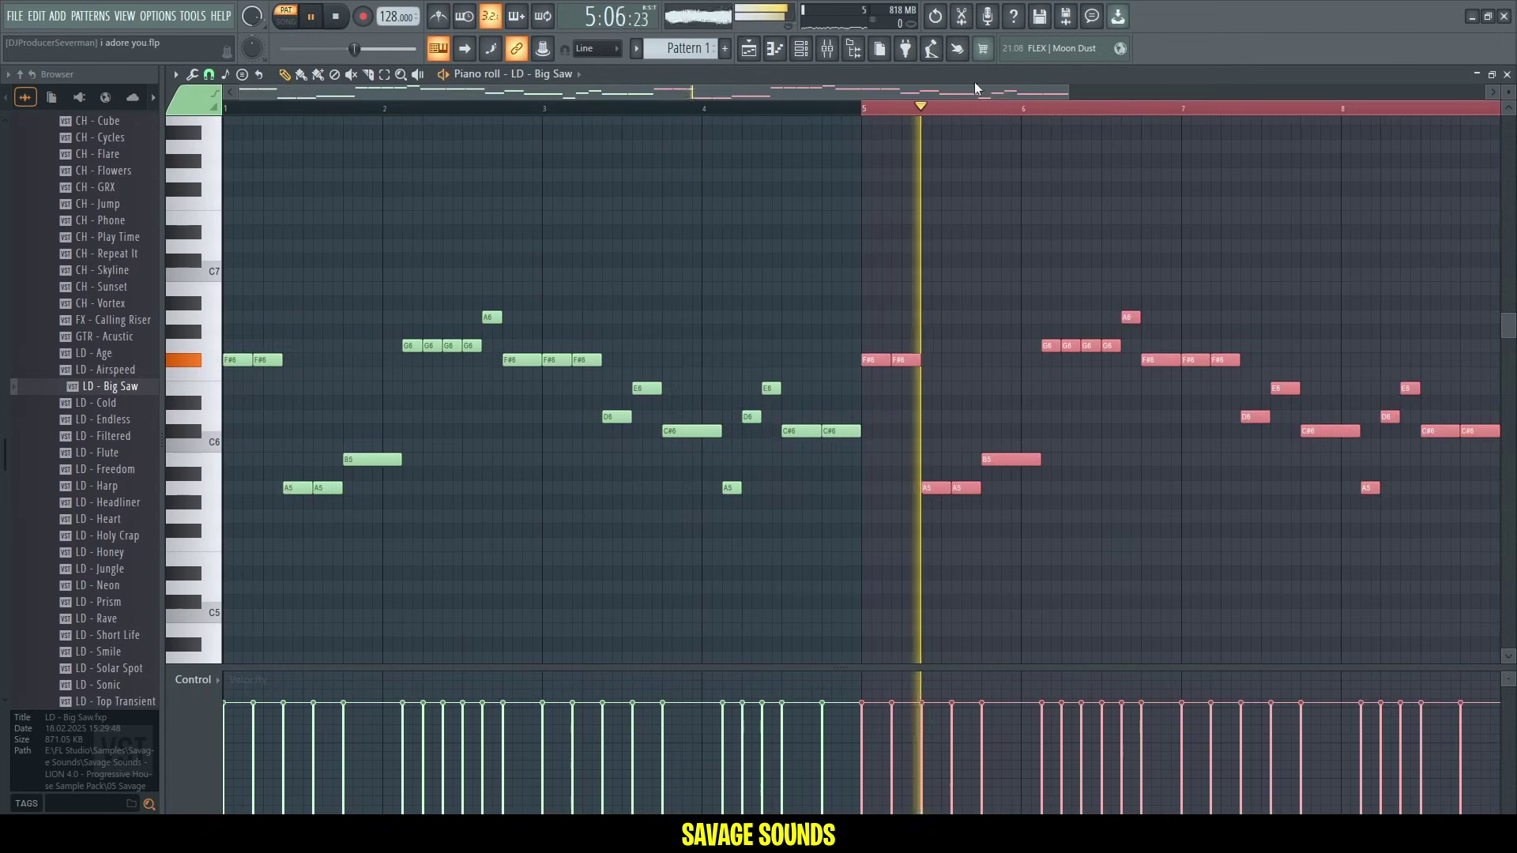
Rework bars 7–8 of the Big Saw lead to climb to A6, replaying from bar 7.
scroll(976, 89, up, 3)
click(1005, 262)
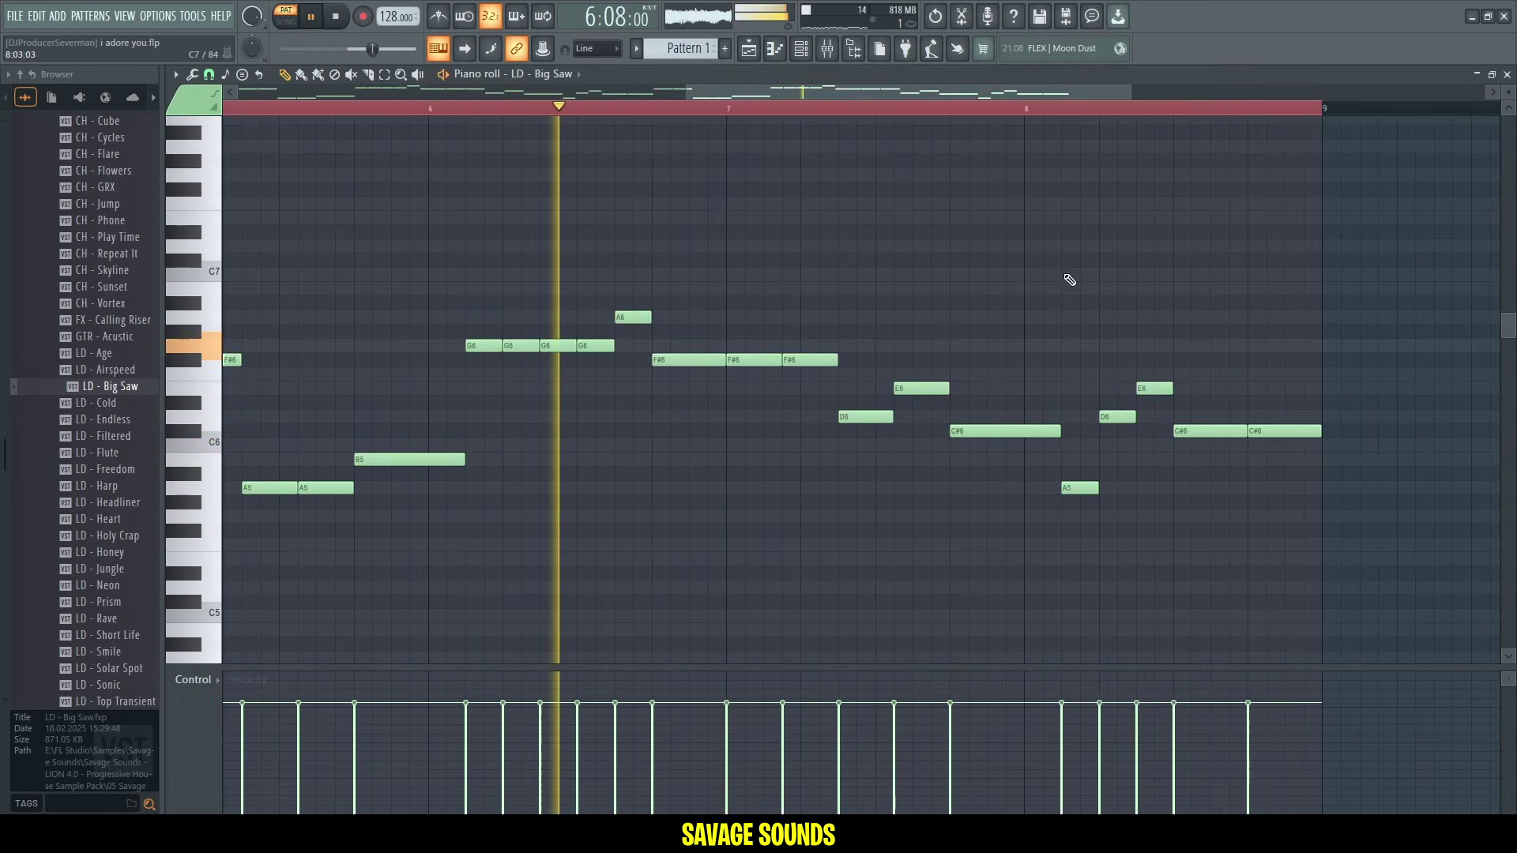
key(space)
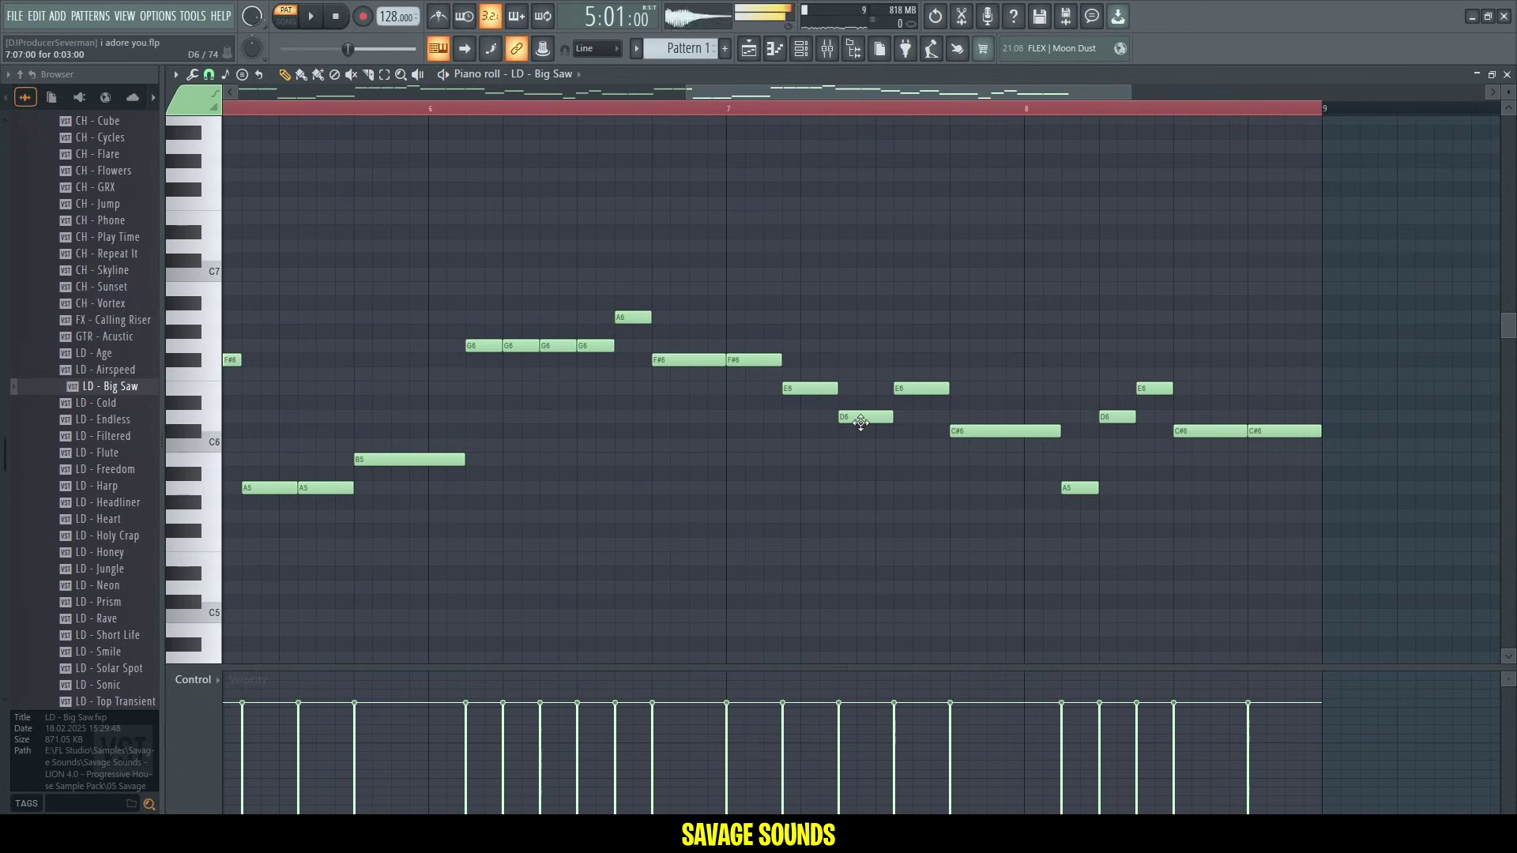
click(732, 109)
key(space)
key(space)
key(space)
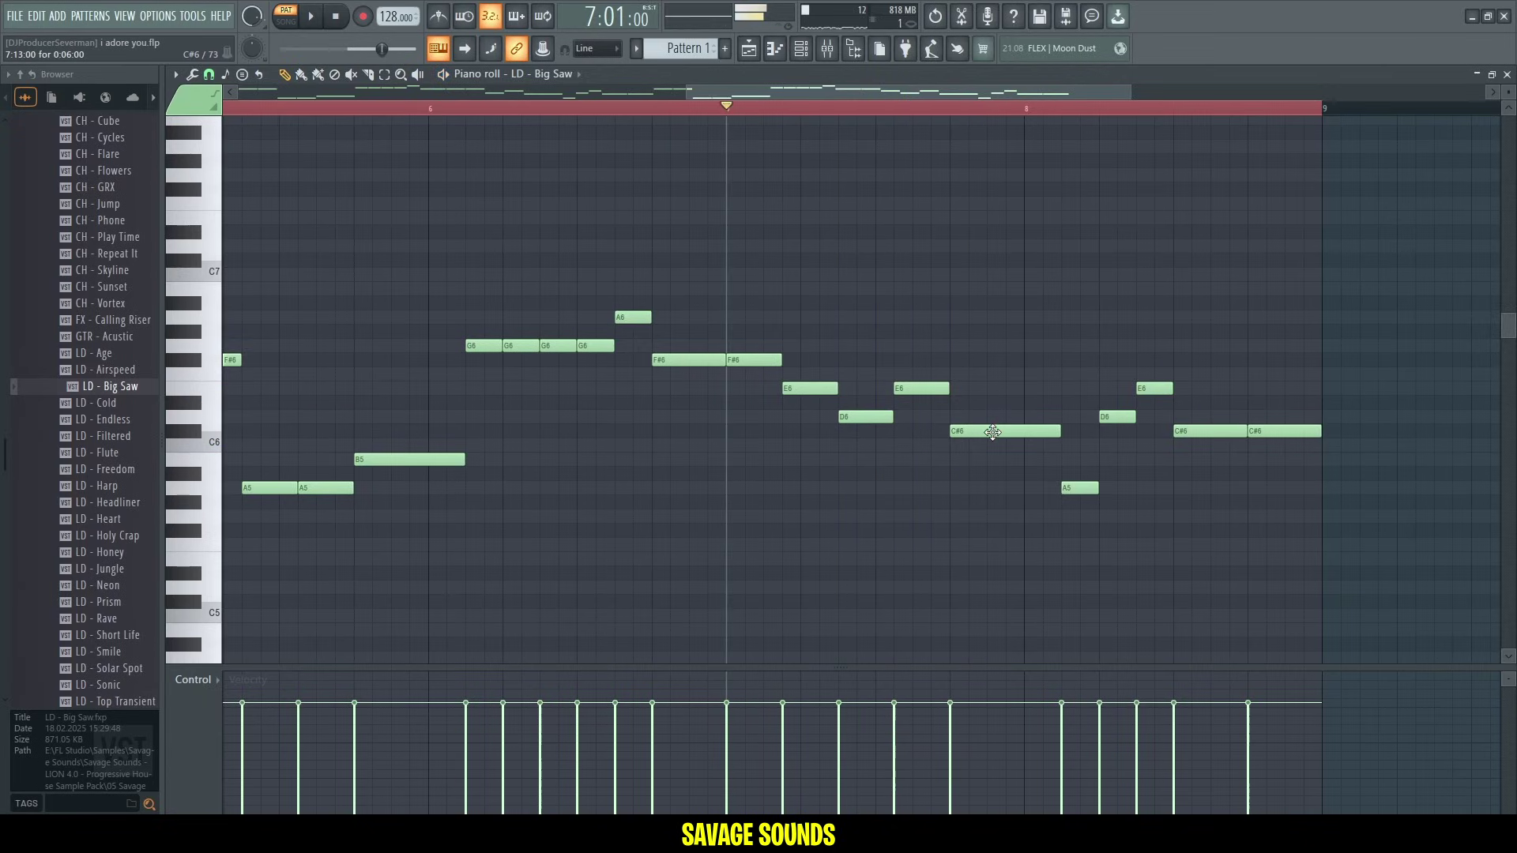
key(space)
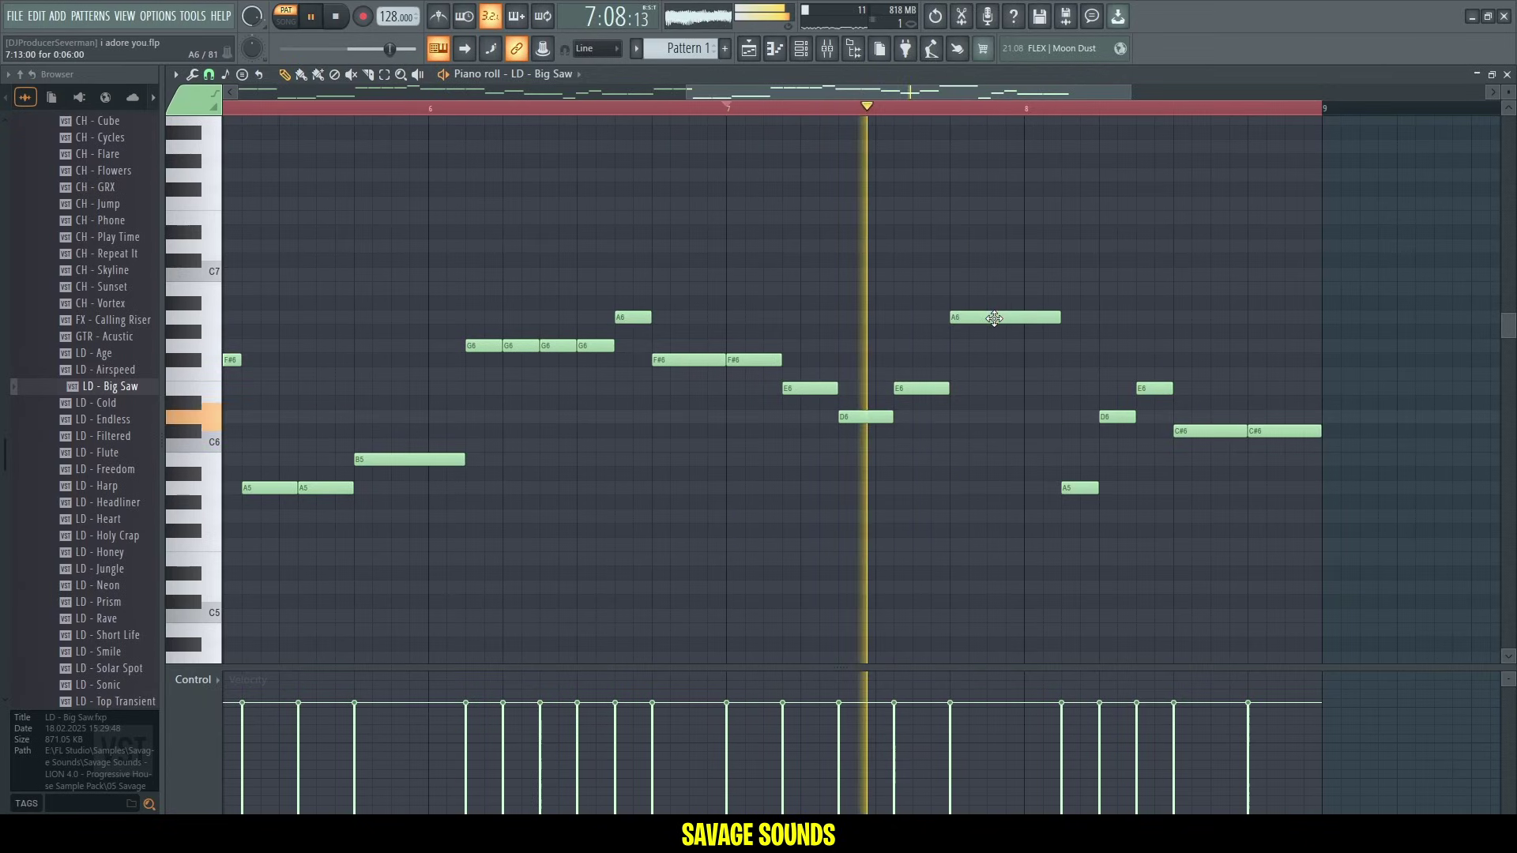
key(space)
scroll(1029, 95, right, 4)
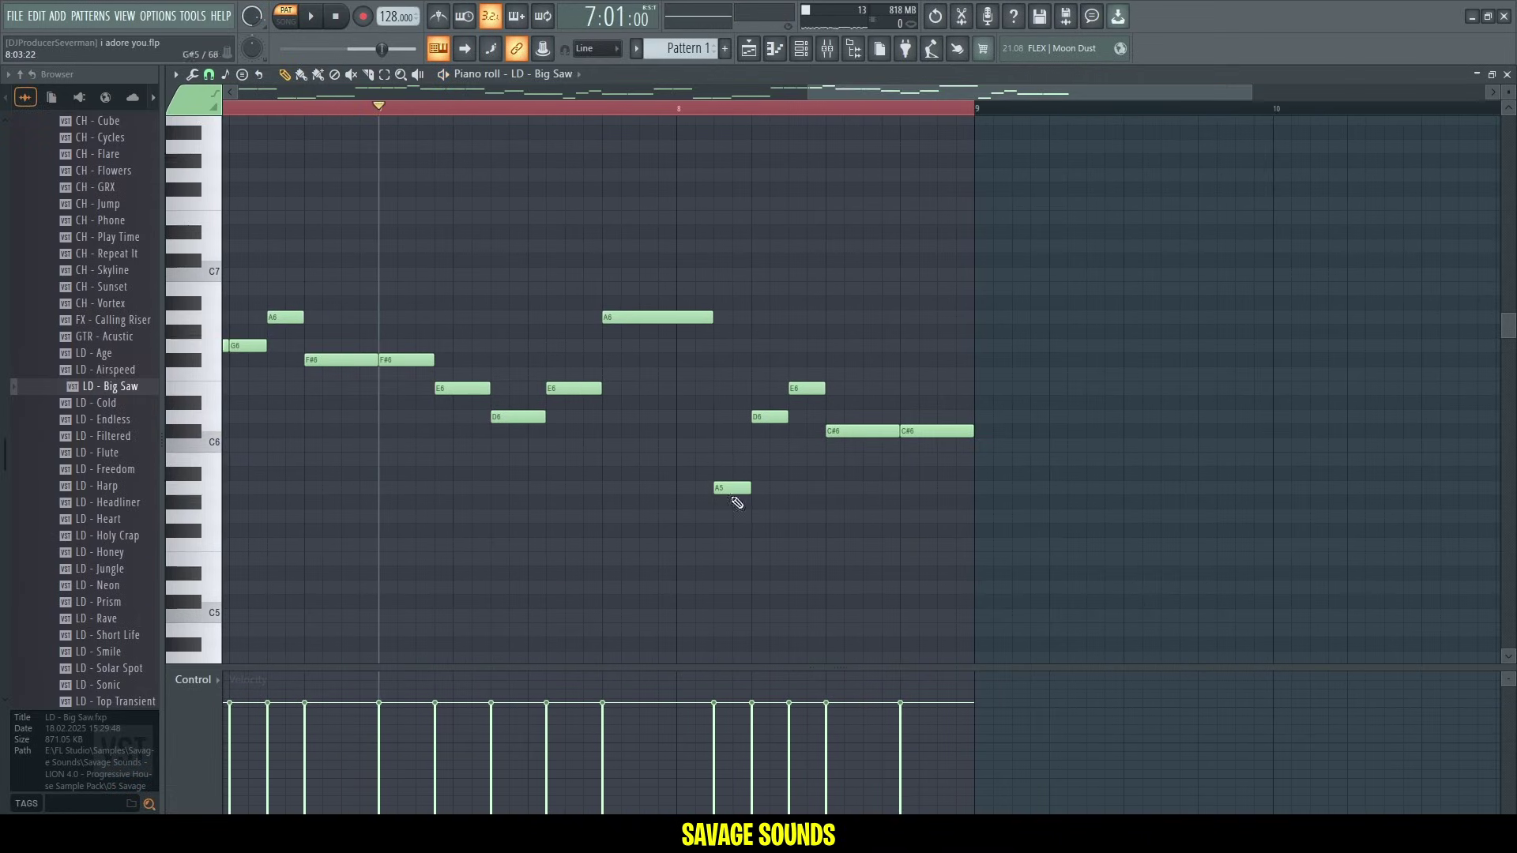
key(space)
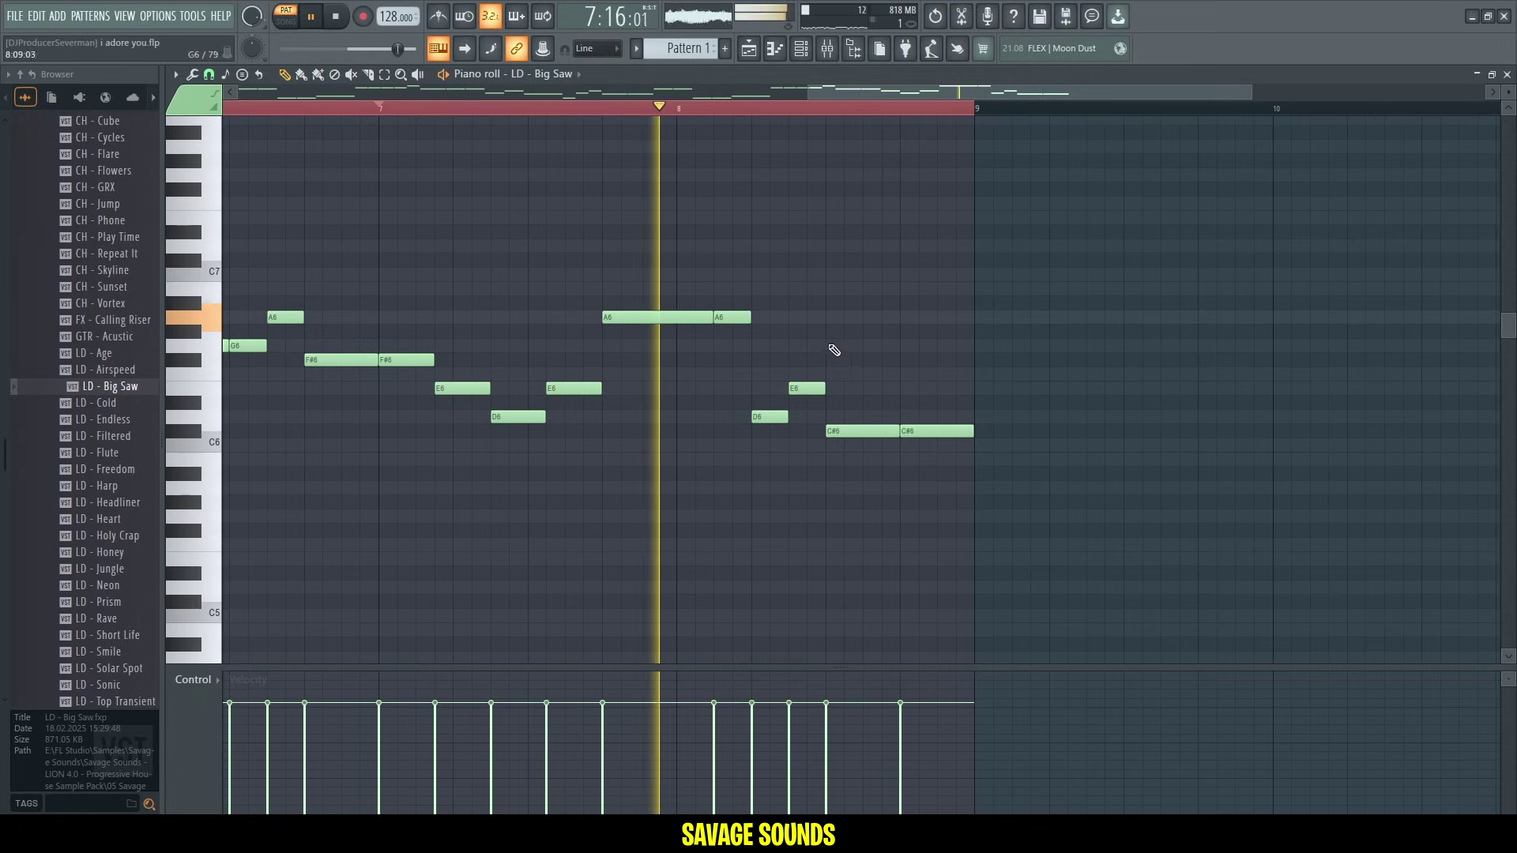
key(space)
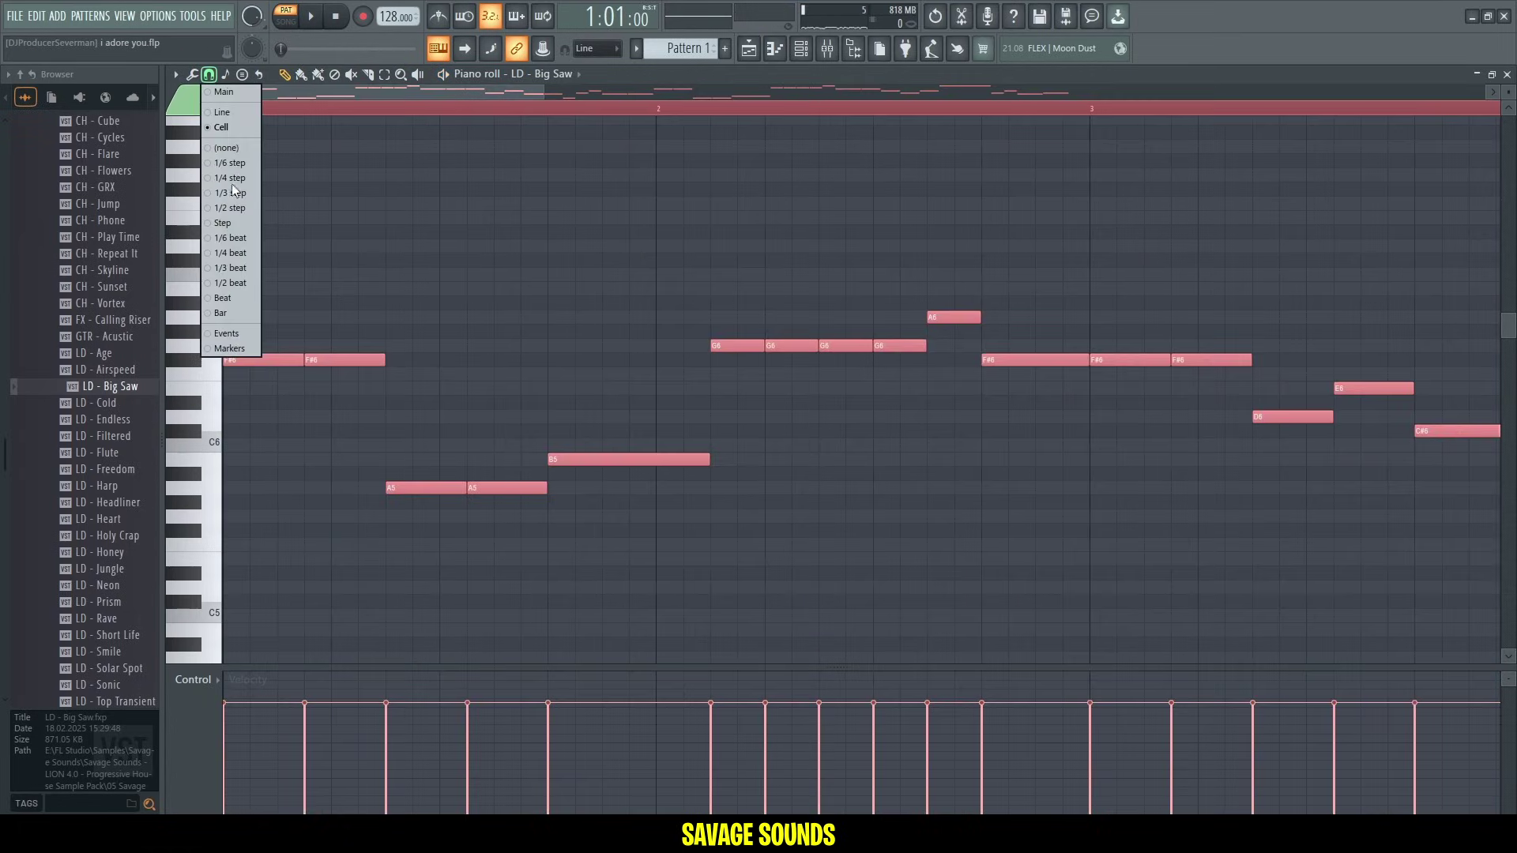
click(232, 182)
key(space)
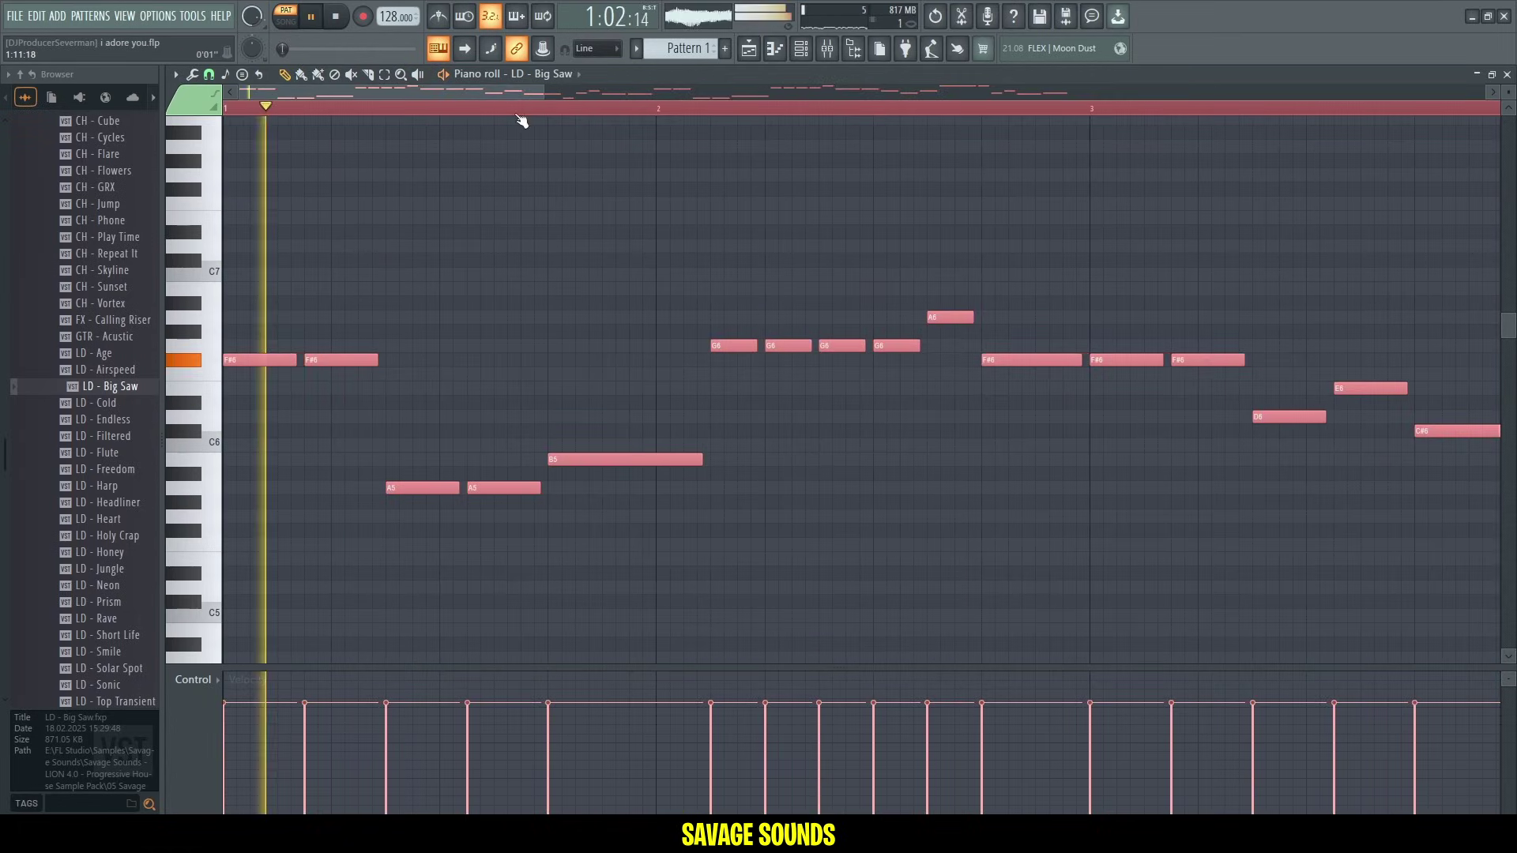
scroll(532, 112, down, 4)
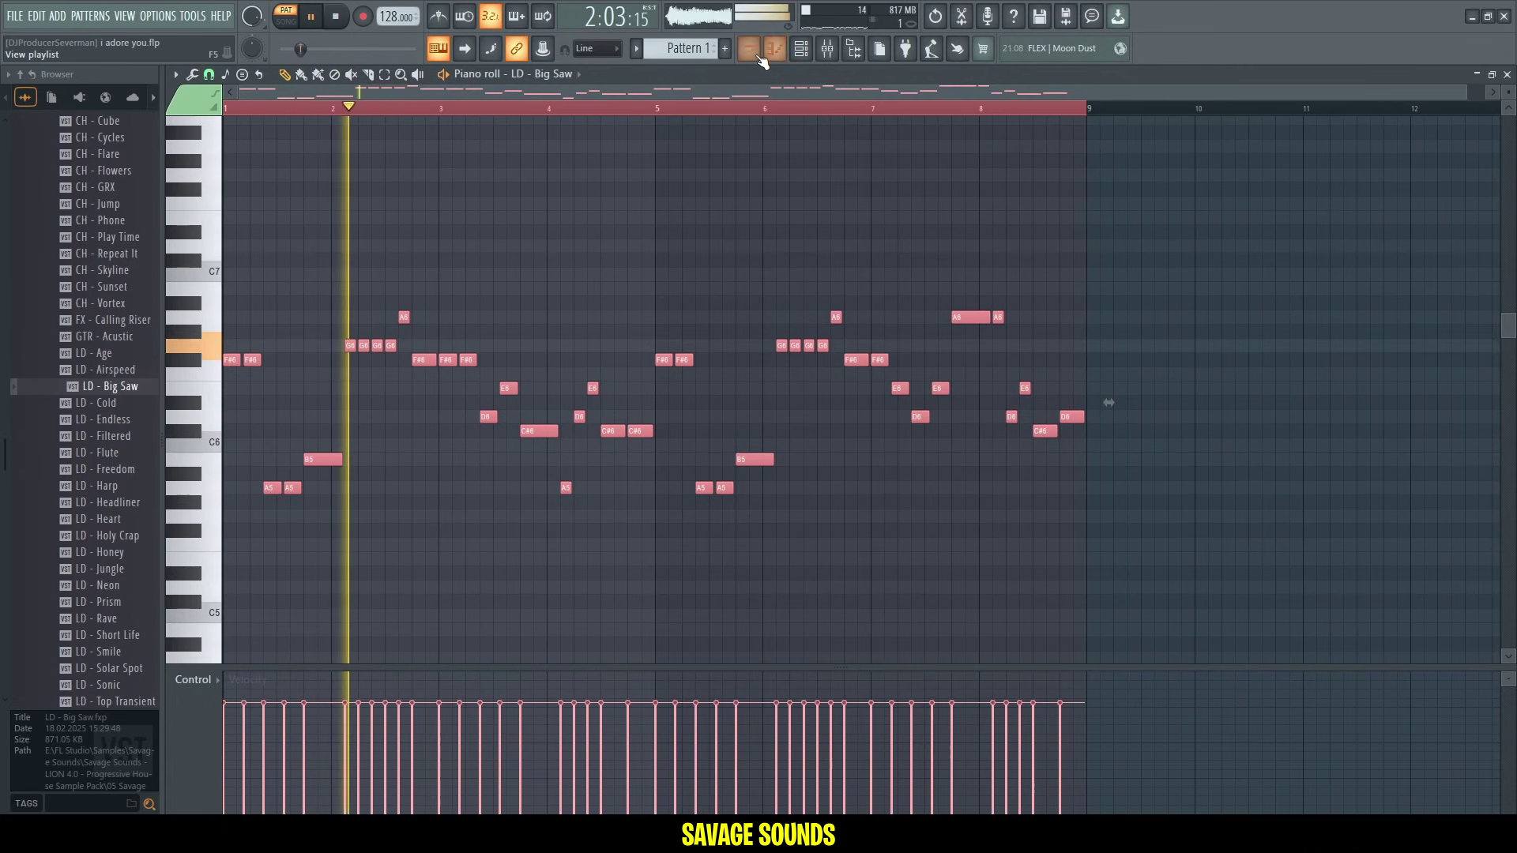
click(804, 49)
Add a FLEX channel loaded with the BB FlatWound Tough bass preset to the channel rack.
click(806, 50)
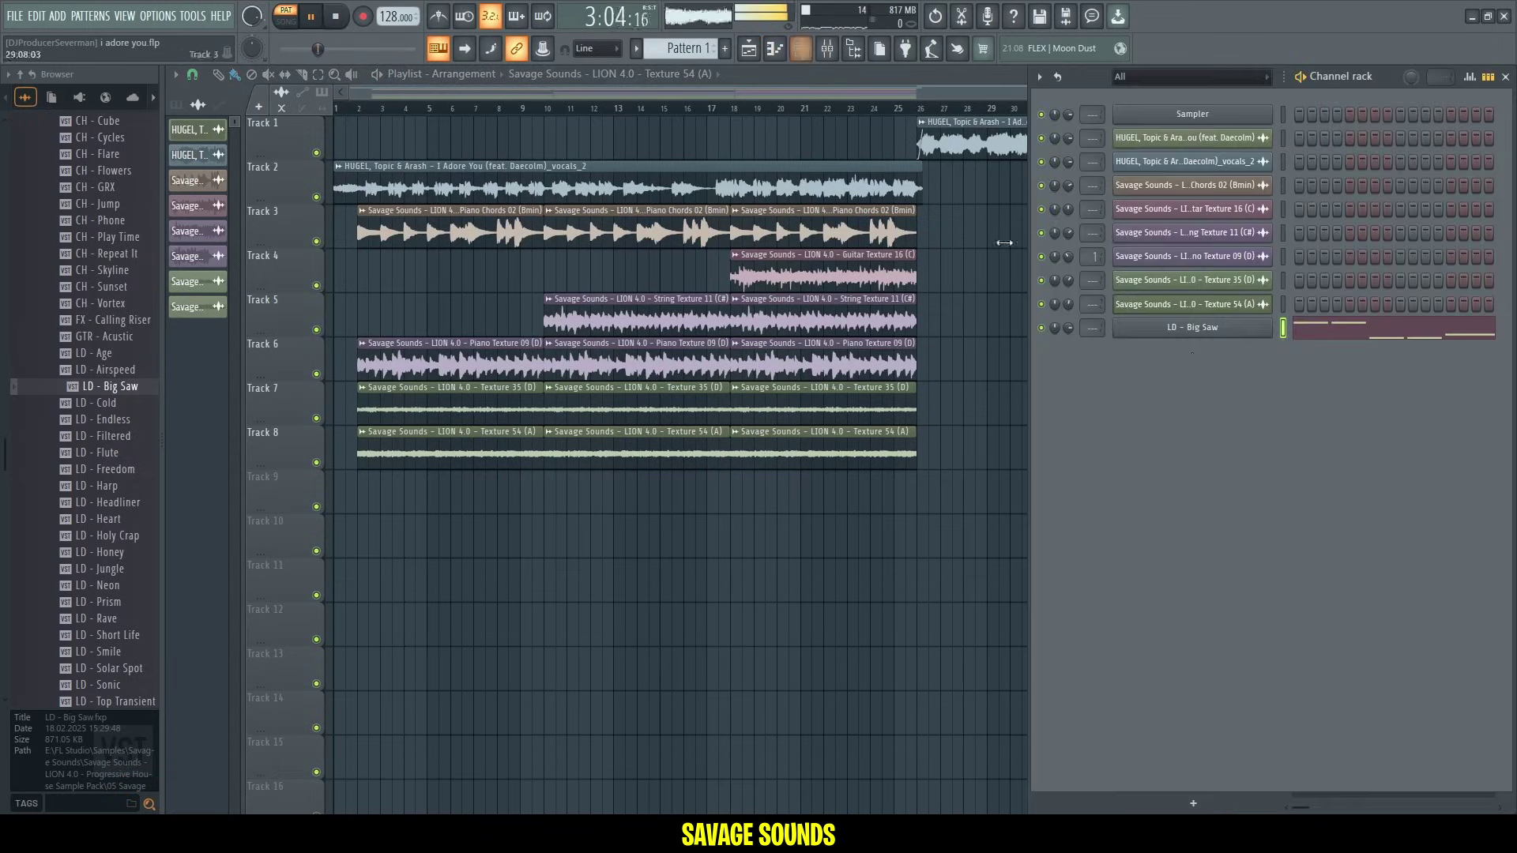
click(1345, 342)
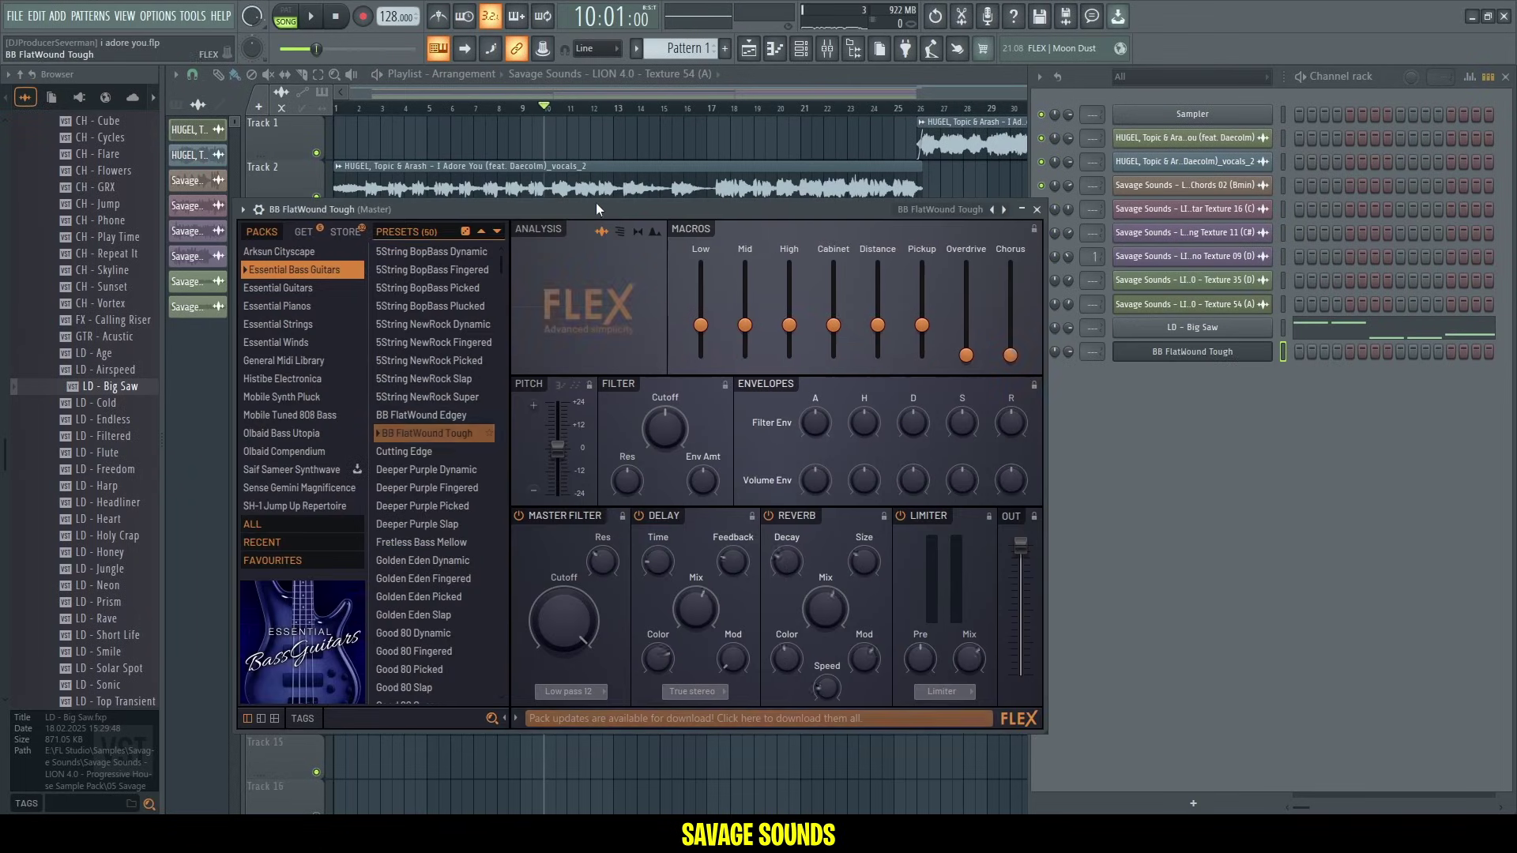
drag(595, 207, 665, 207)
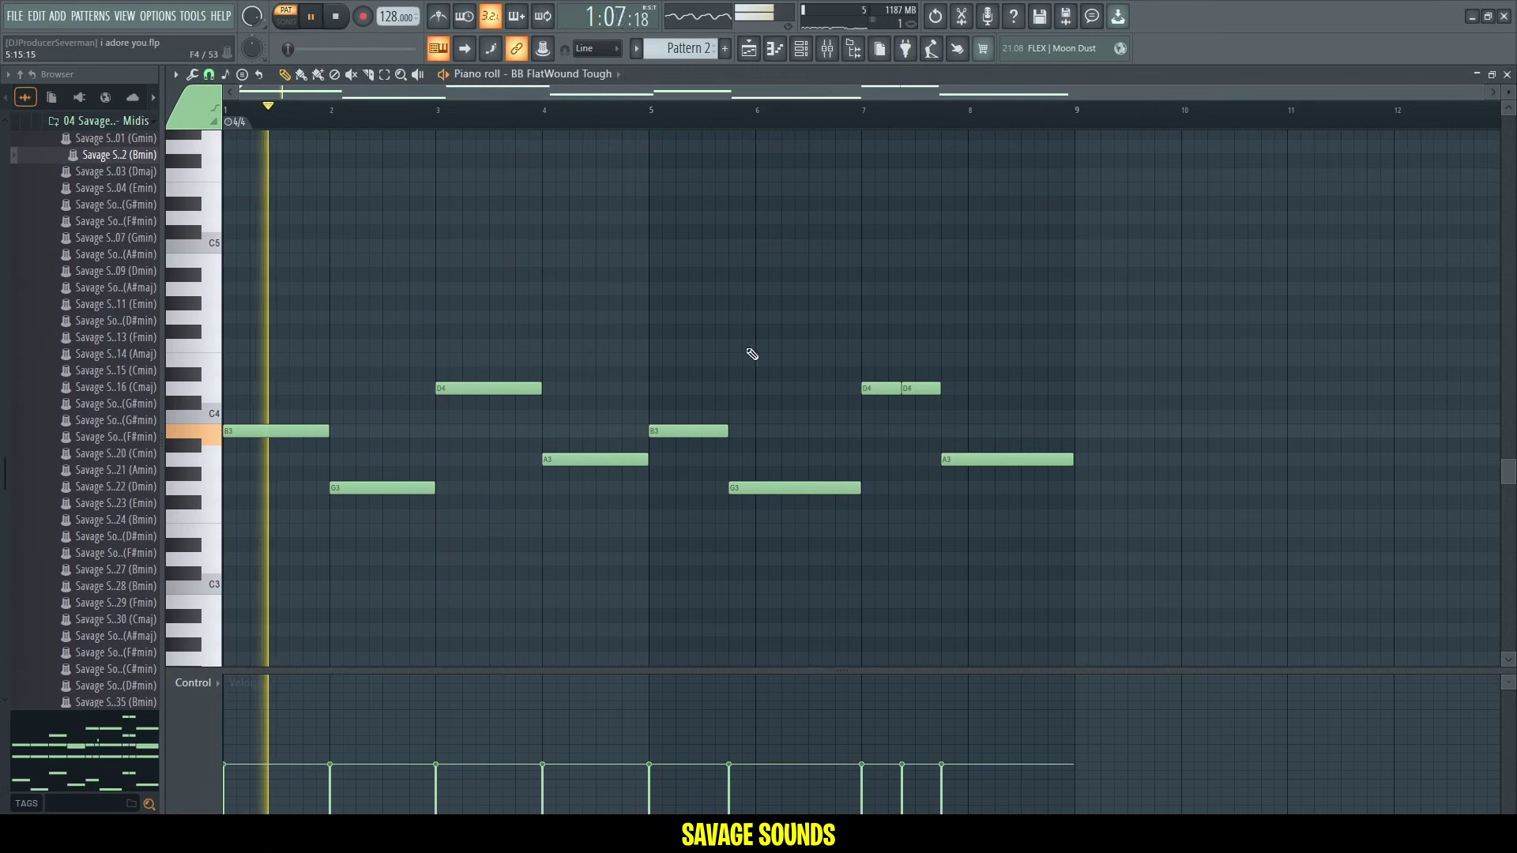
Chop all the bass notes into short repeating slices and delete the stray short note.
key(ctrl+a)
click(212, 75)
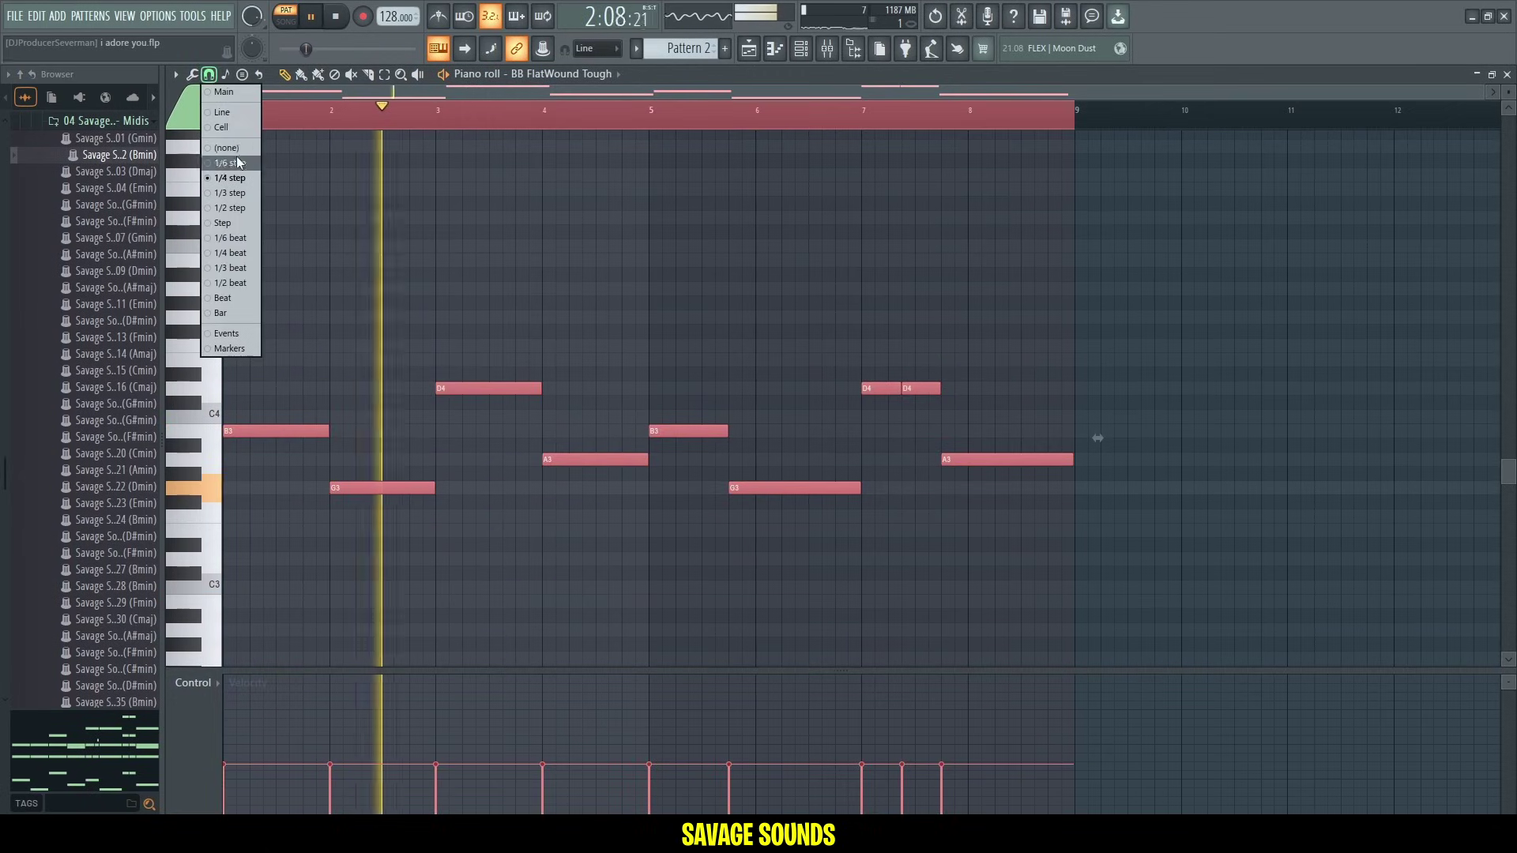
click(192, 74)
click(230, 227)
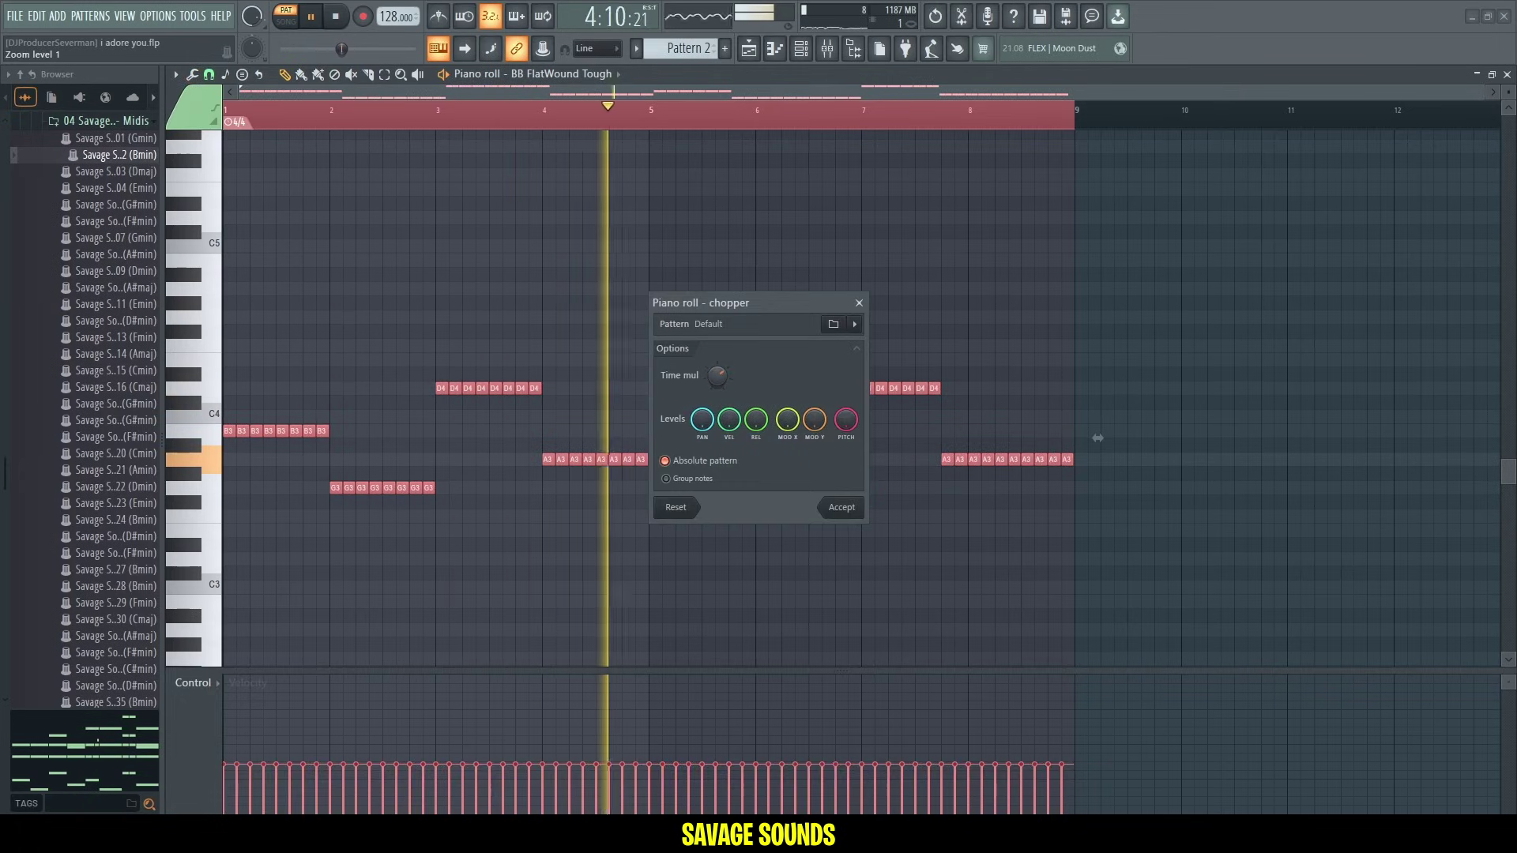
click(849, 508)
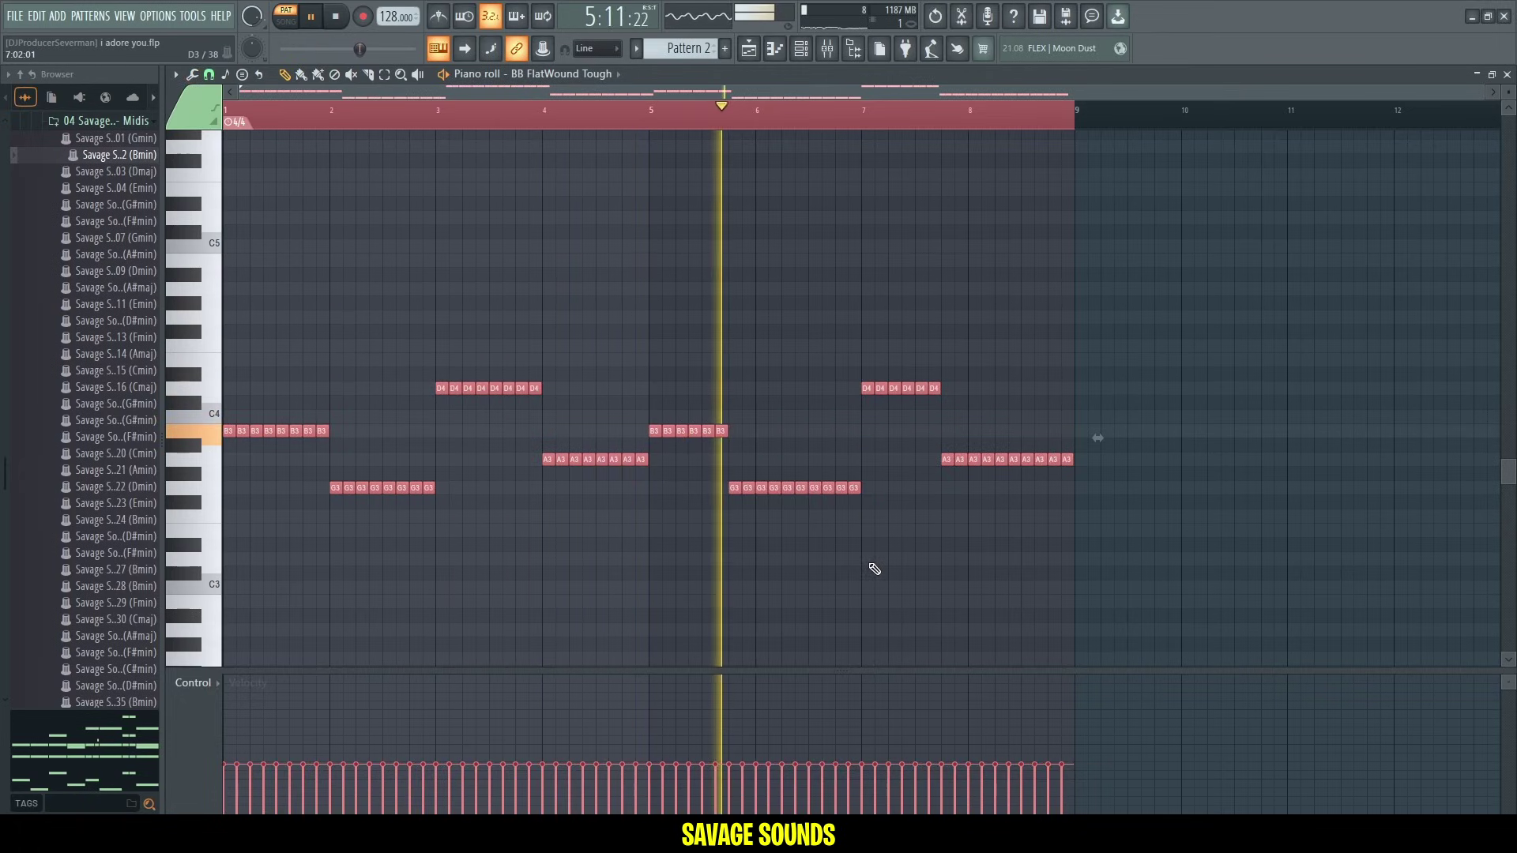
click(977, 586)
right_click(975, 588)
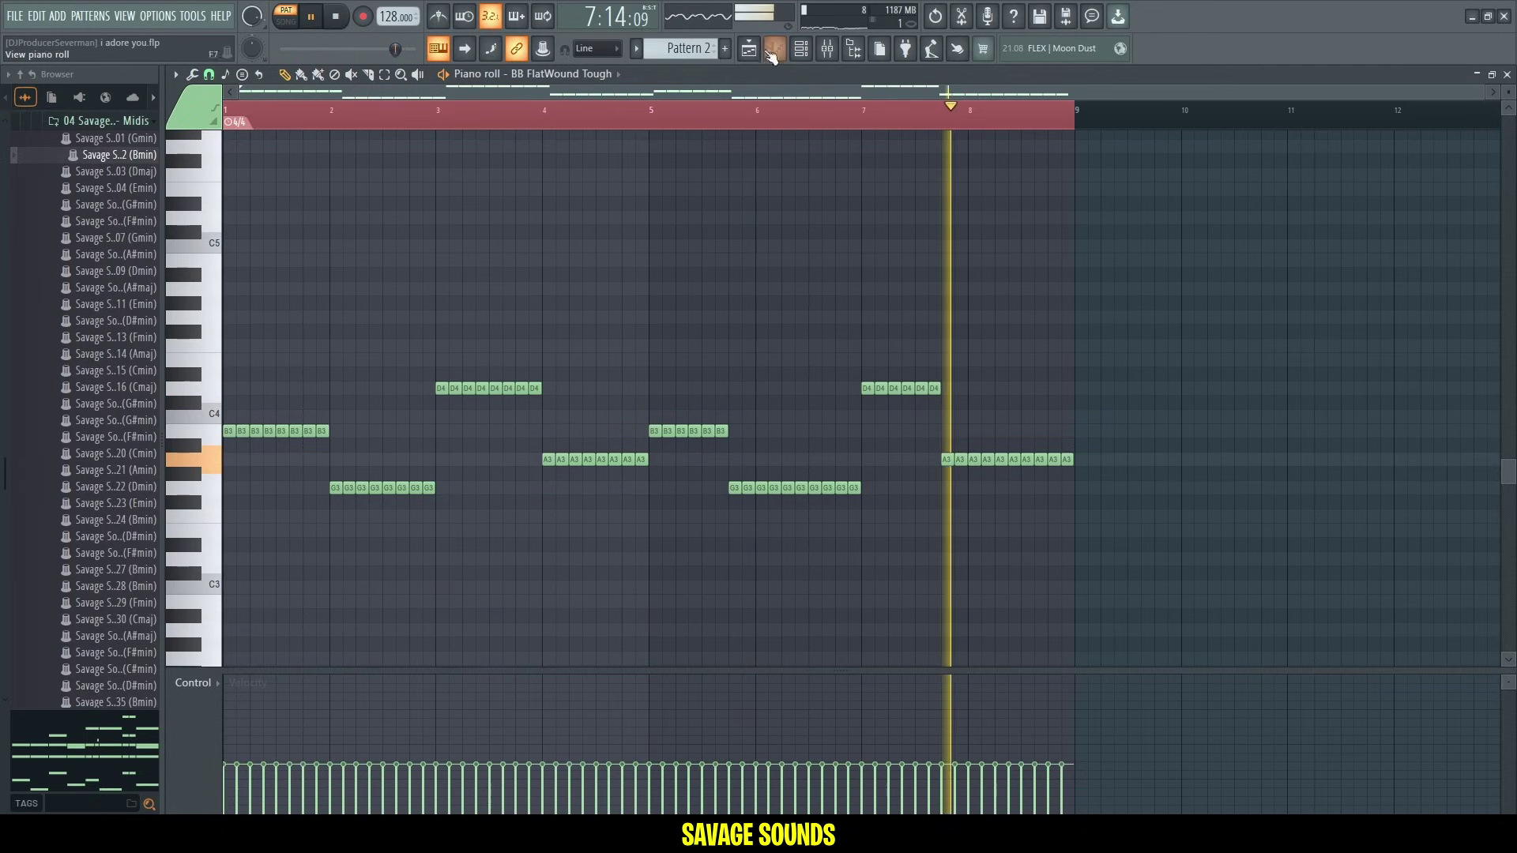
key(F5)
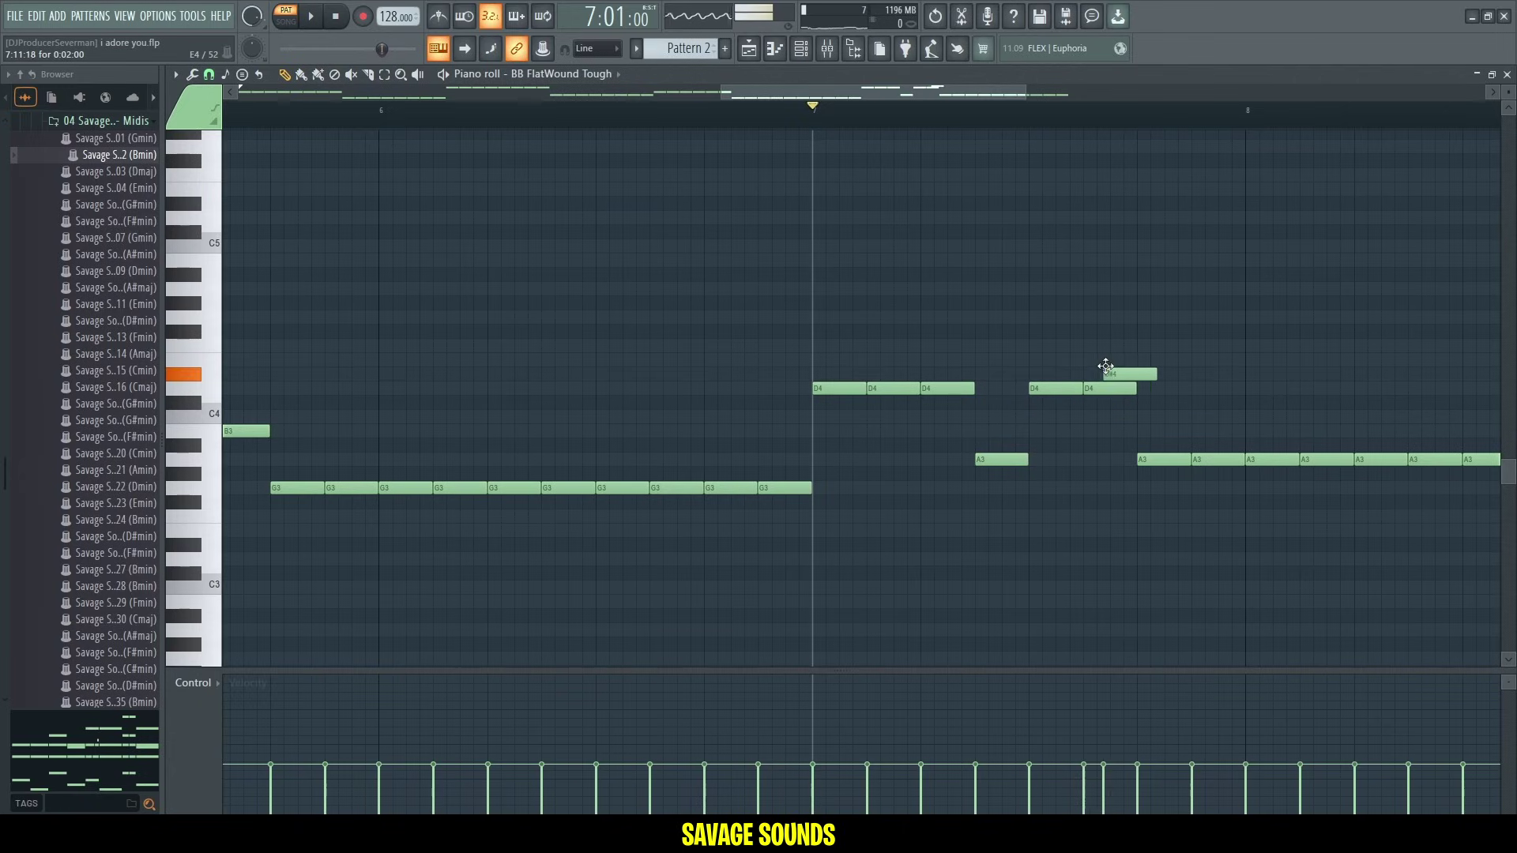
Vary the bass ending near bar 8 by moving an E4 note to F4 and deleting a D4 note.
drag(1105, 366, 1085, 350)
right_click(1094, 388)
key(space)
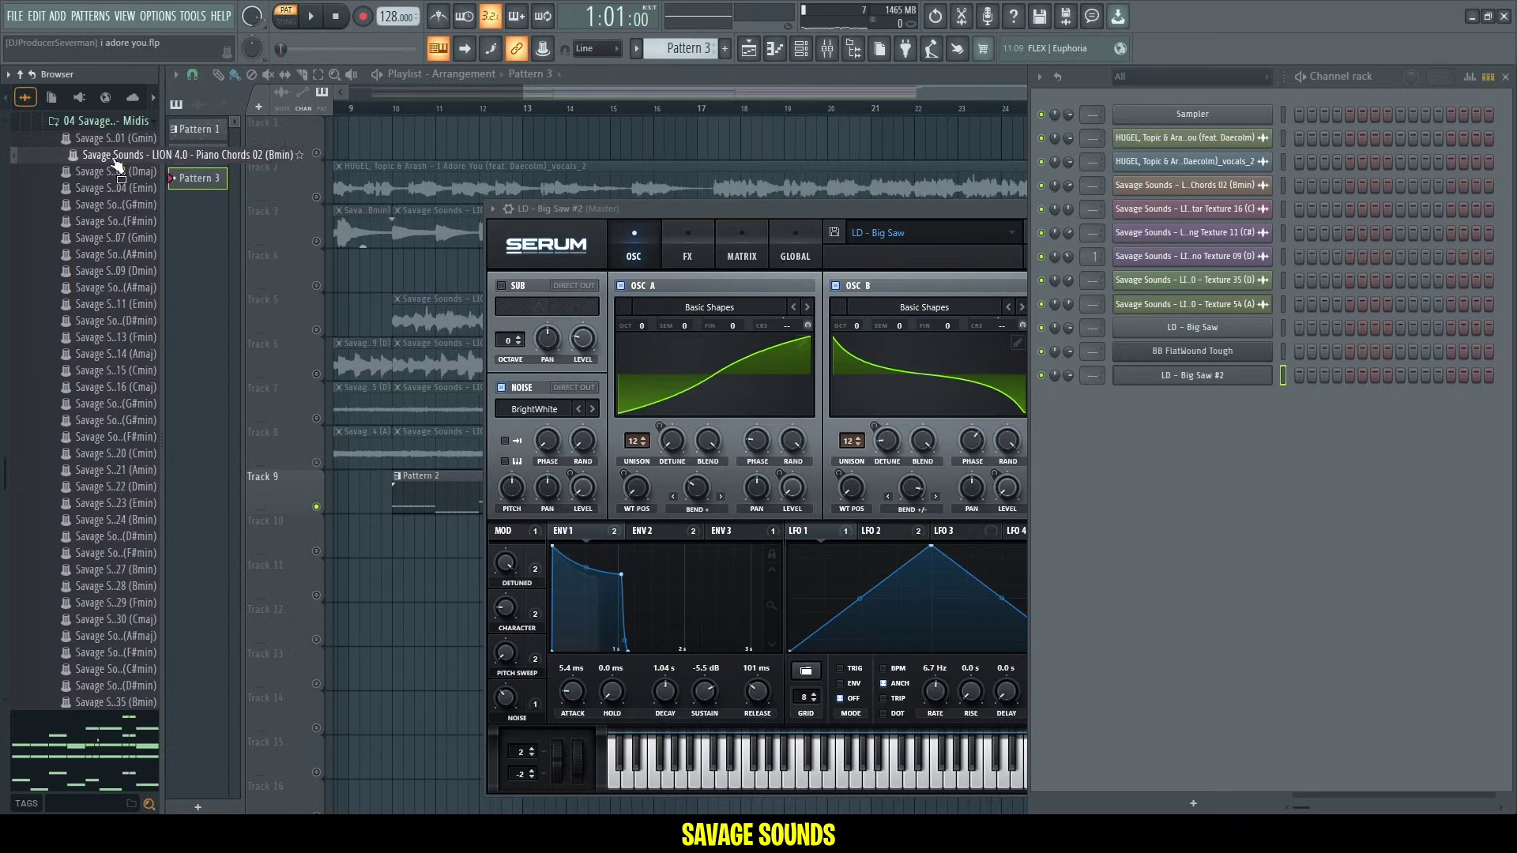
Import Piano Chords 02 (Bmin) onto LD - Big Saw #2, voiced by CH - Skyline, cutoff at 94 Hz.
drag(113, 159, 1048, 357)
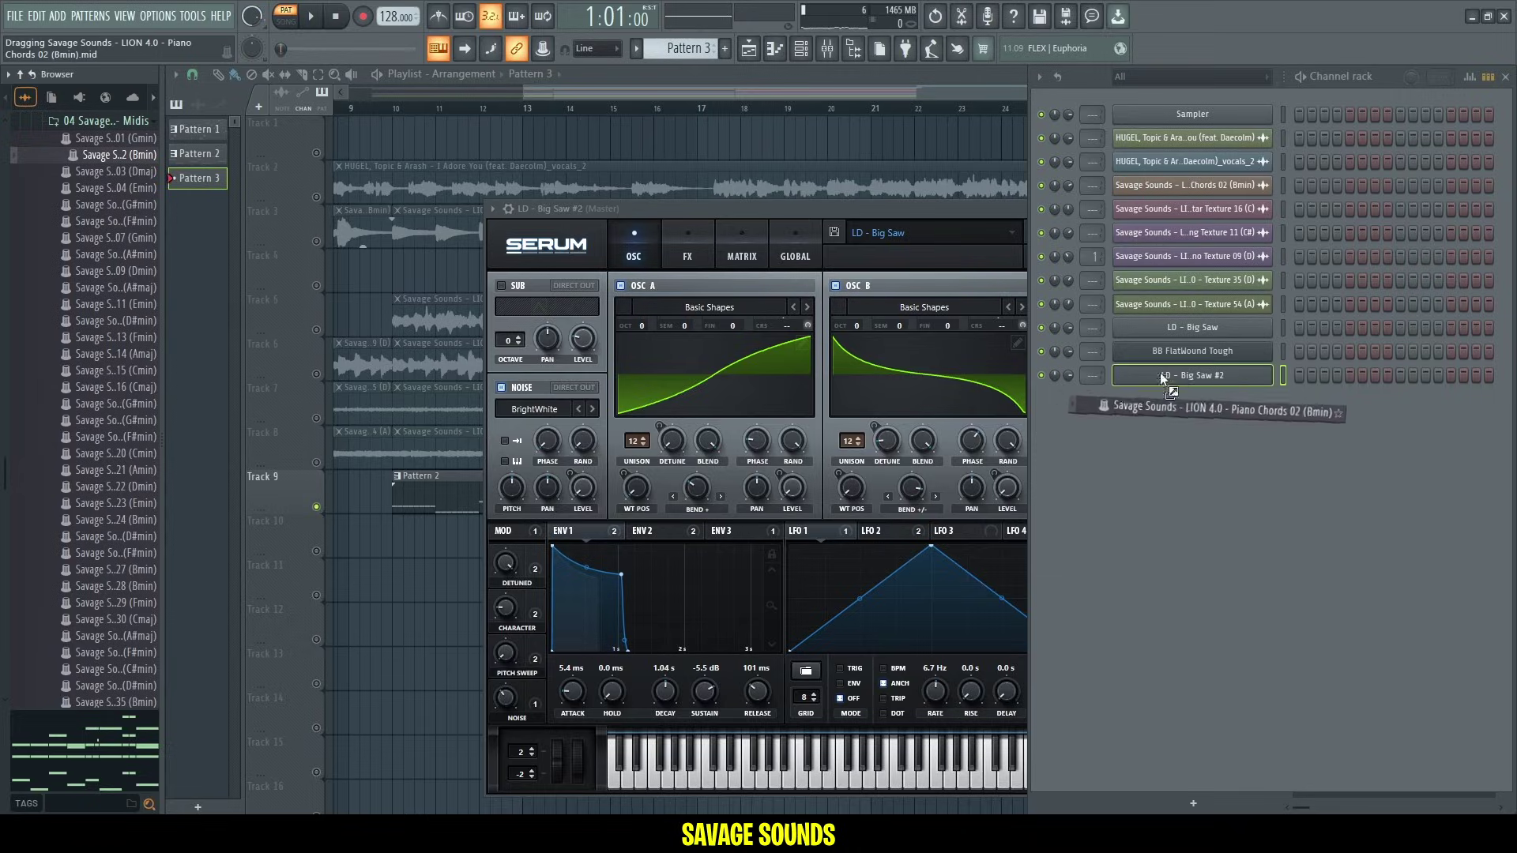
drag(1194, 376, 1196, 375)
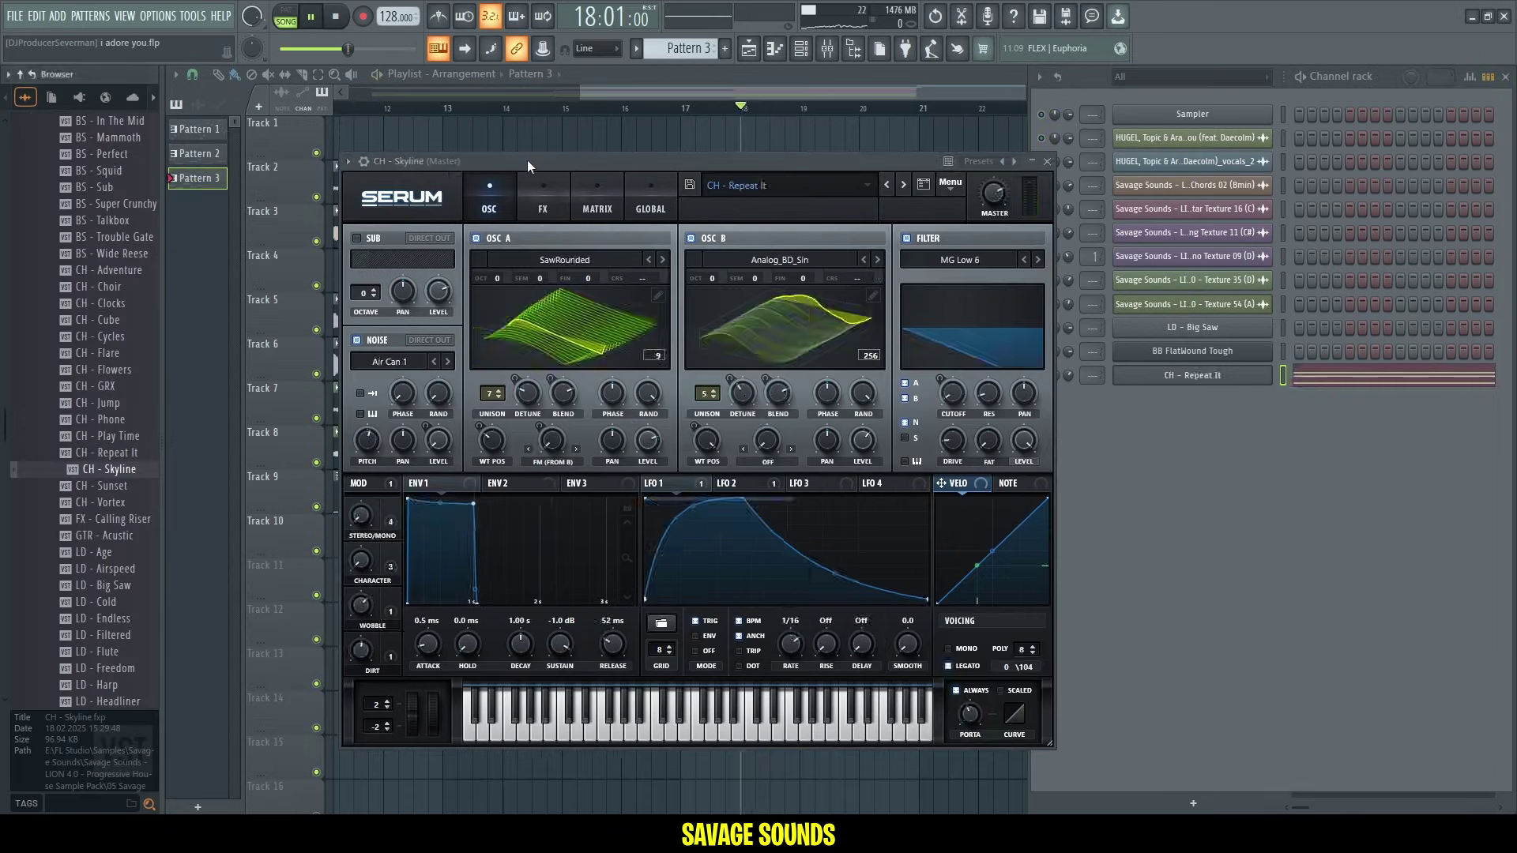
drag(527, 159, 539, 143)
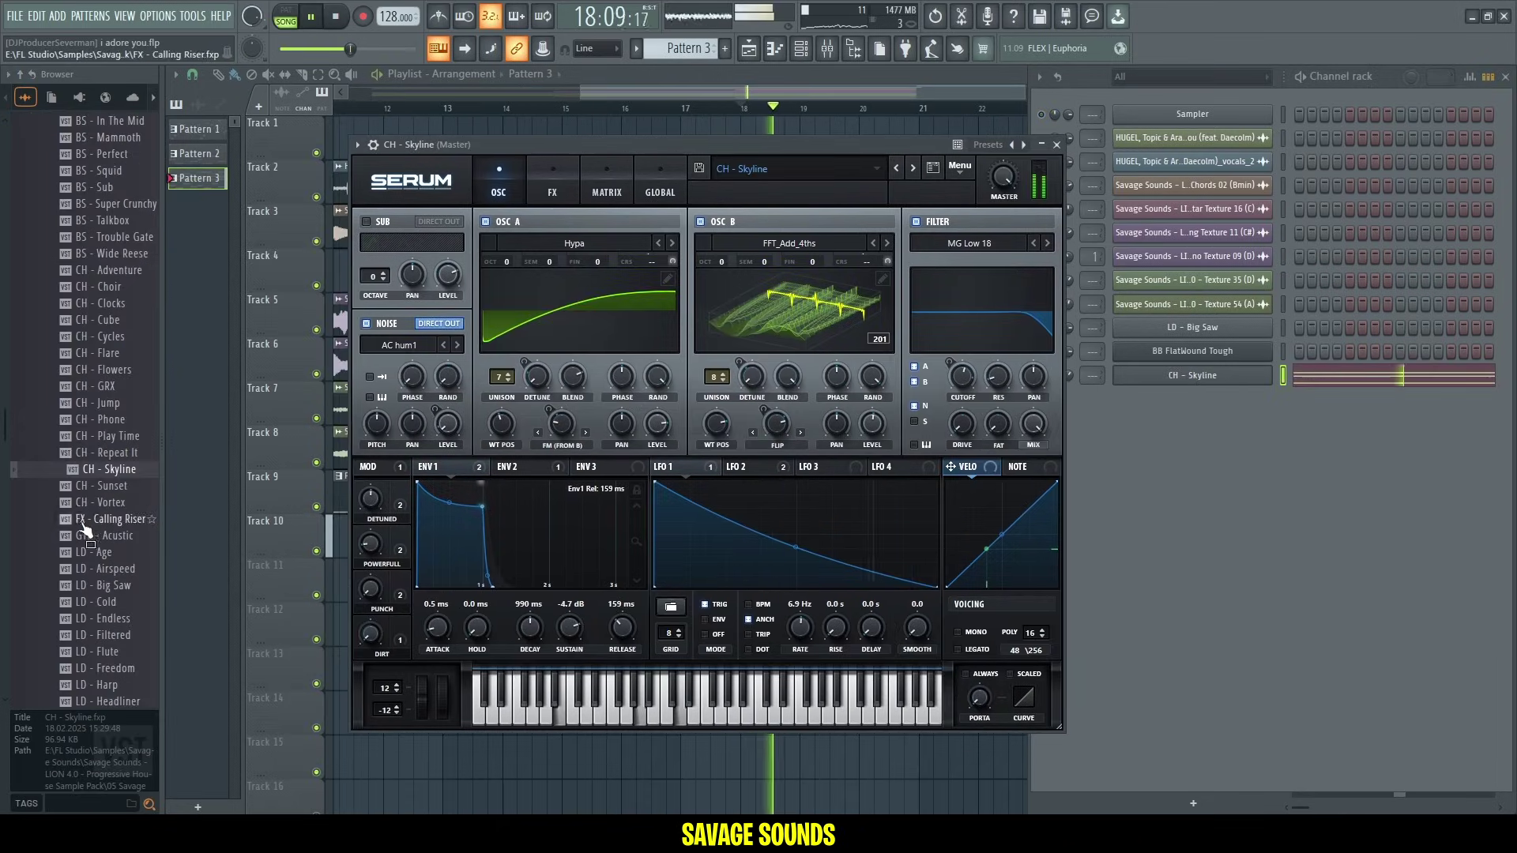
mouse_move(968, 393)
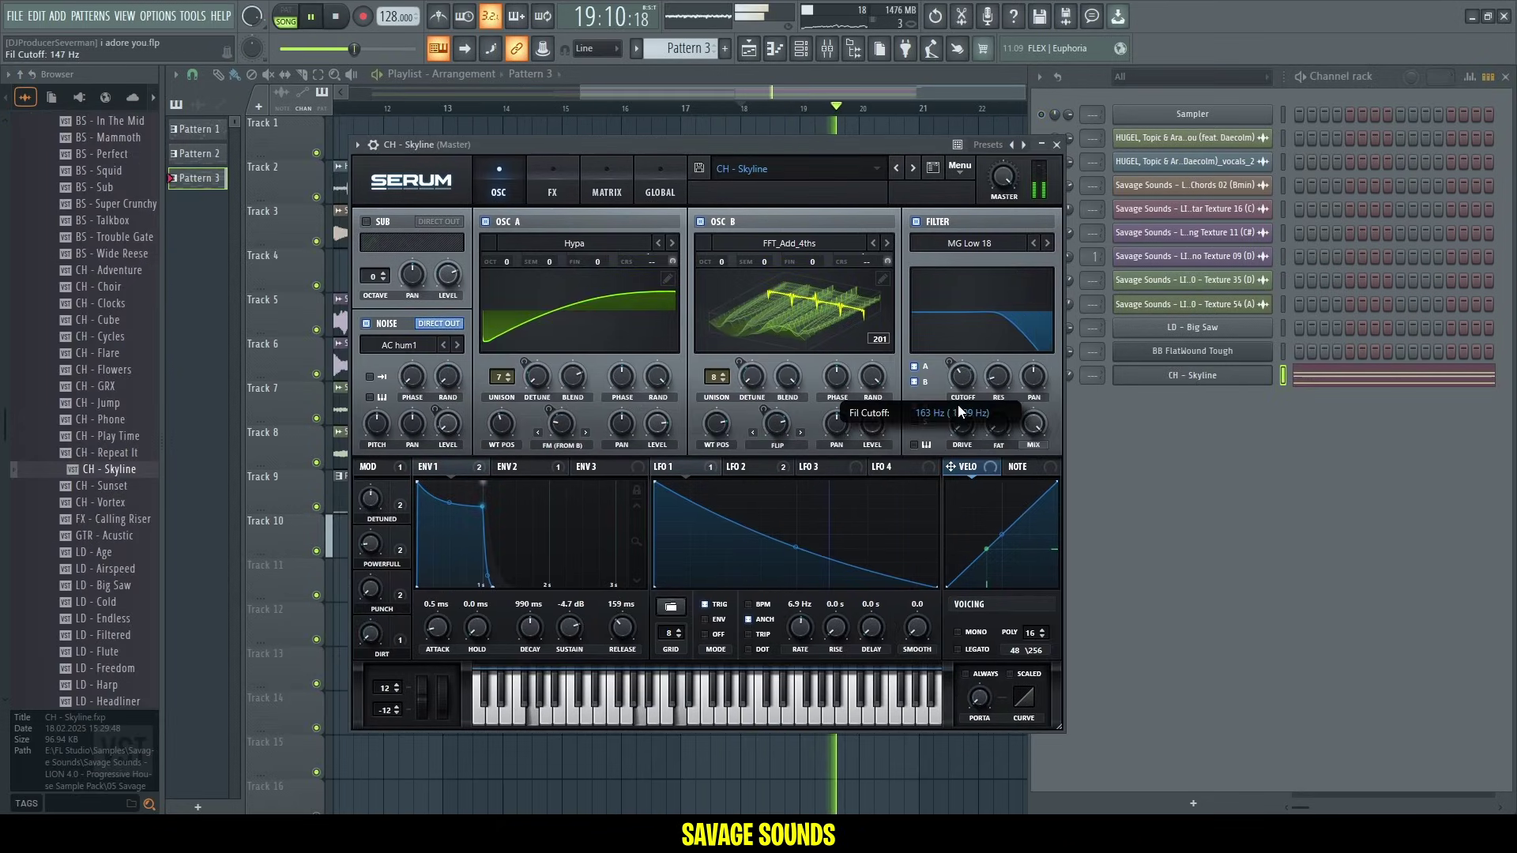
drag(964, 387, 962, 395)
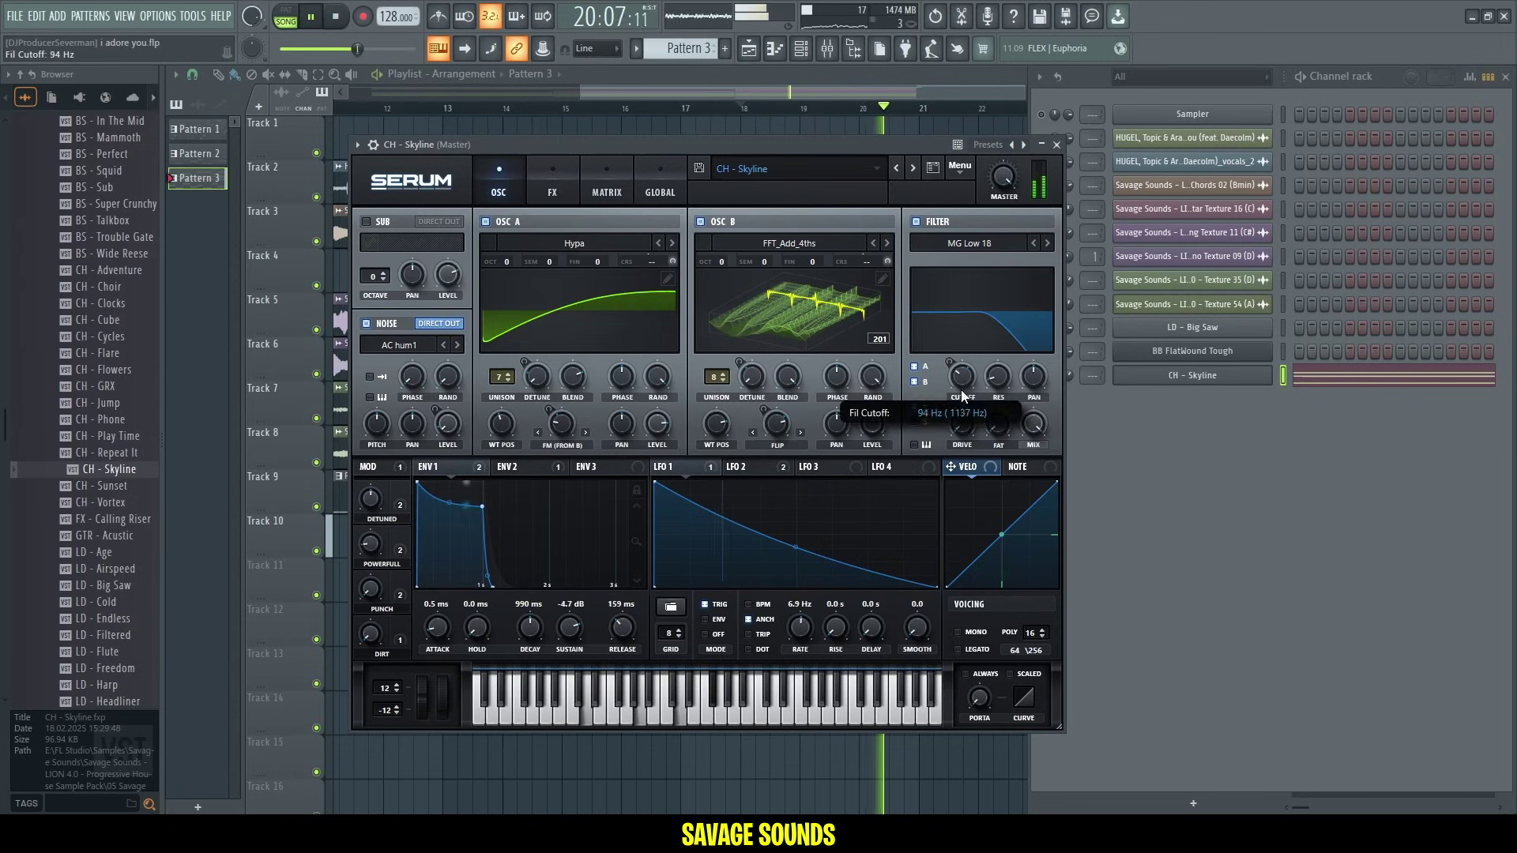
click(1196, 378)
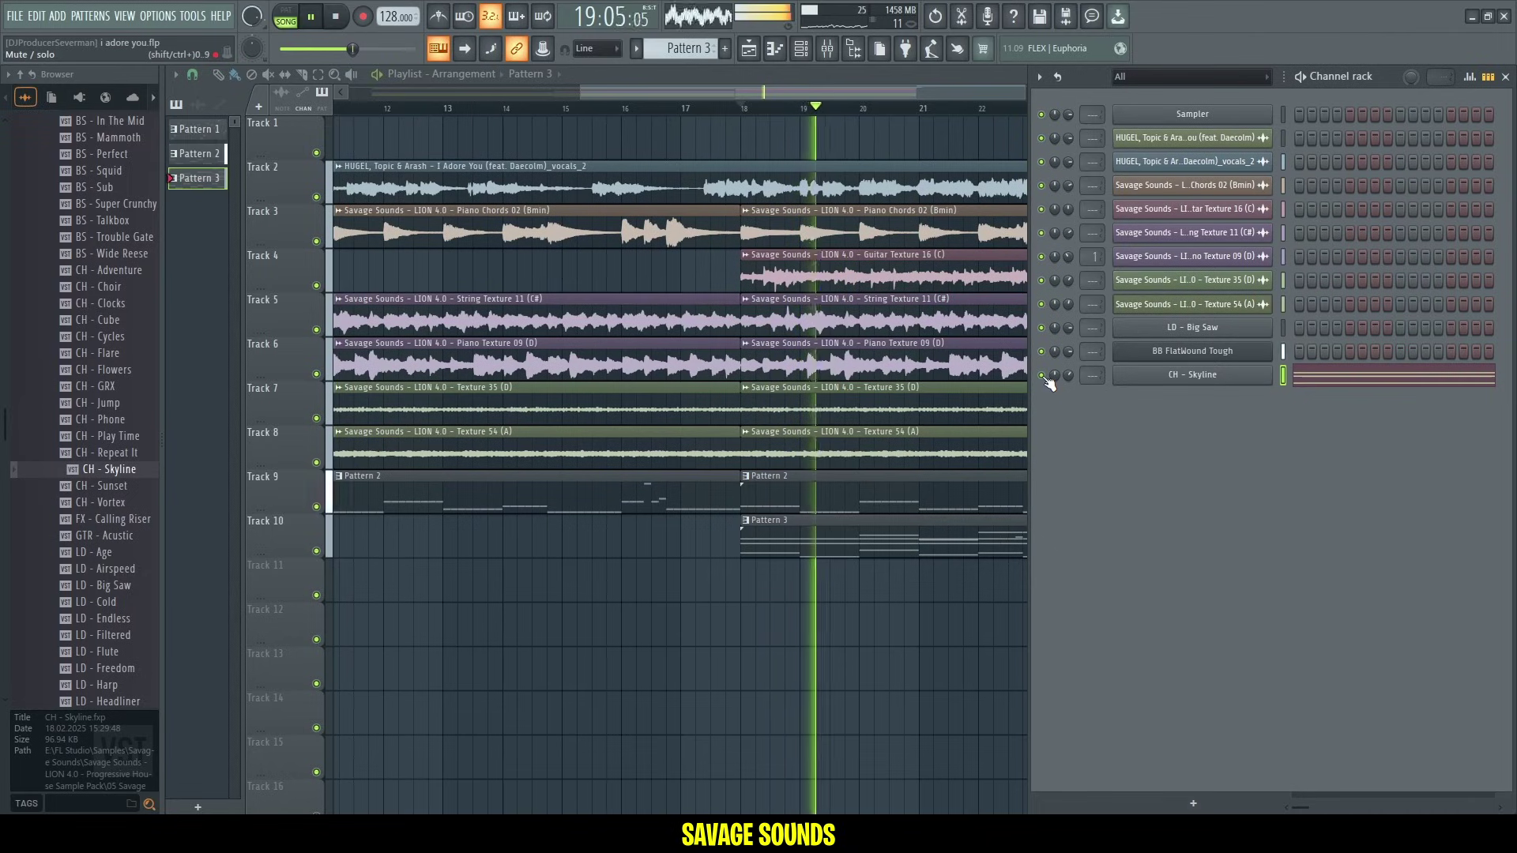
Place Cymbal Transition 04 on Track 11 and Cymbal Transition 03 on the next track before bar 18.
click(1193, 375)
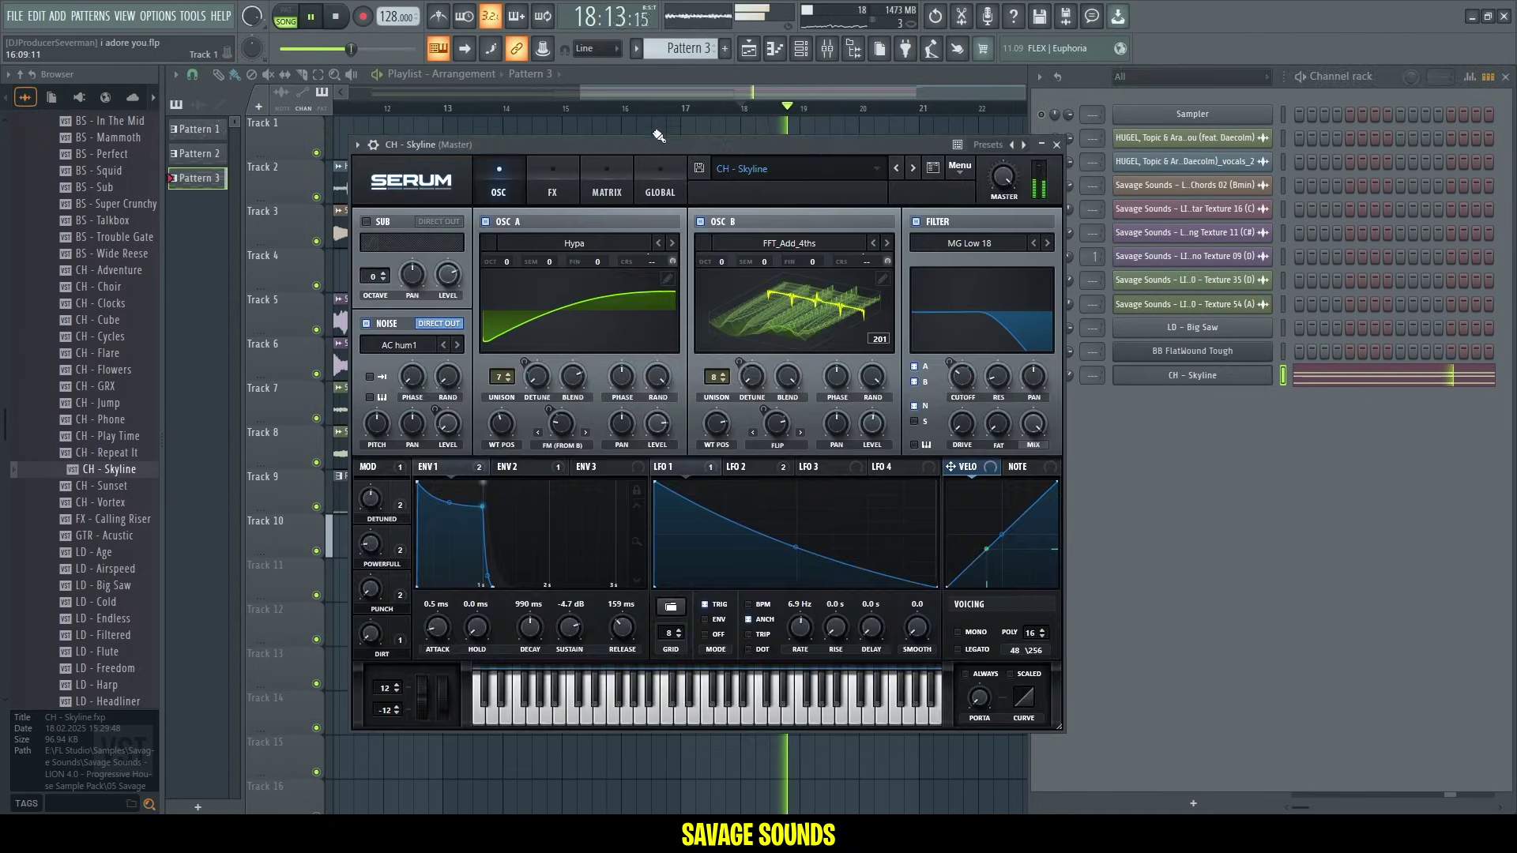
click(658, 136)
key(F6)
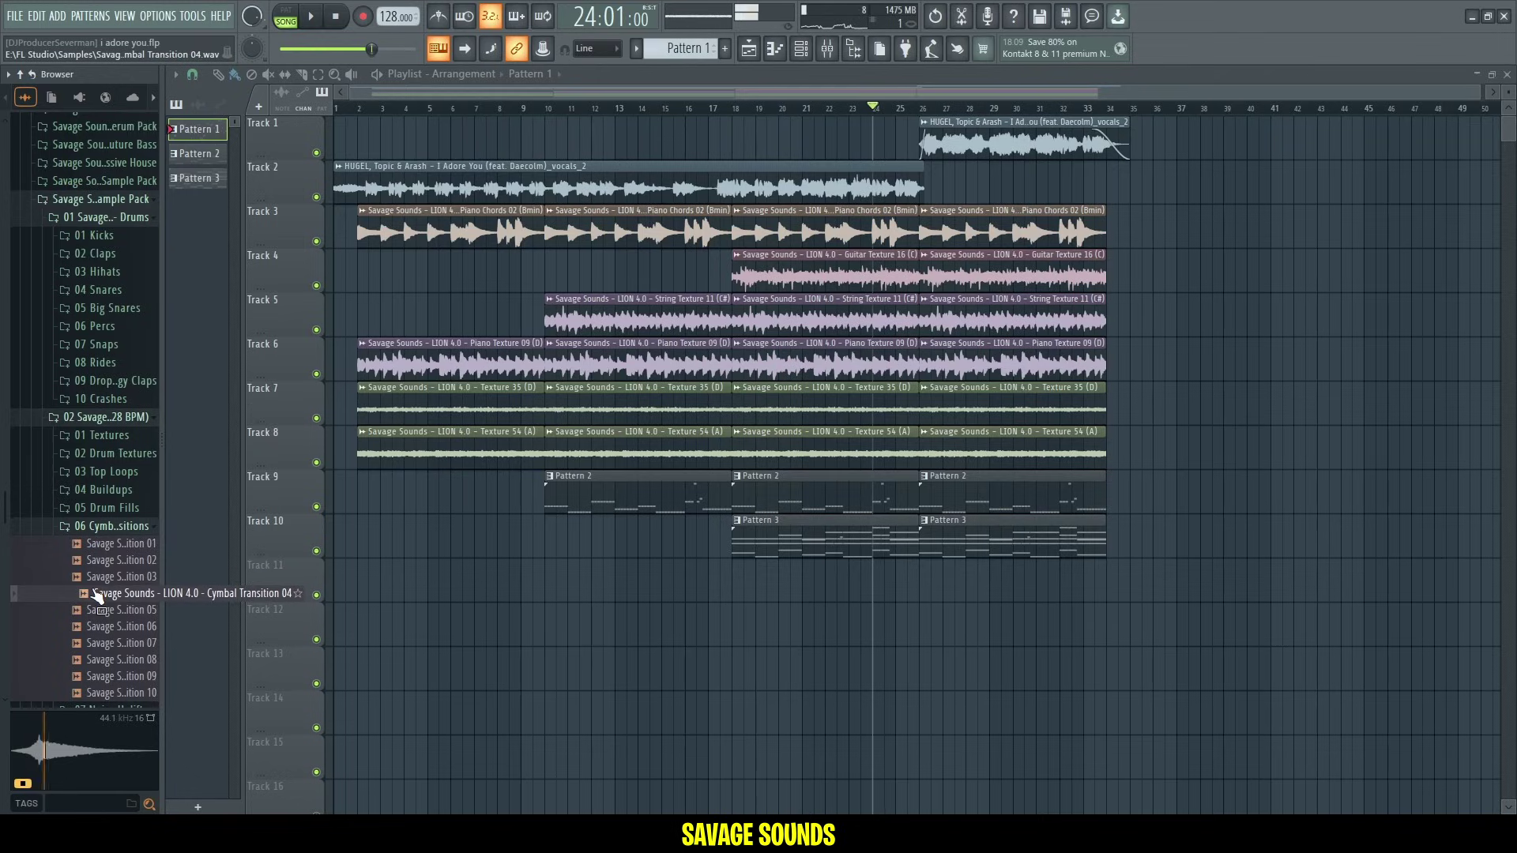
drag(93, 601, 828, 597)
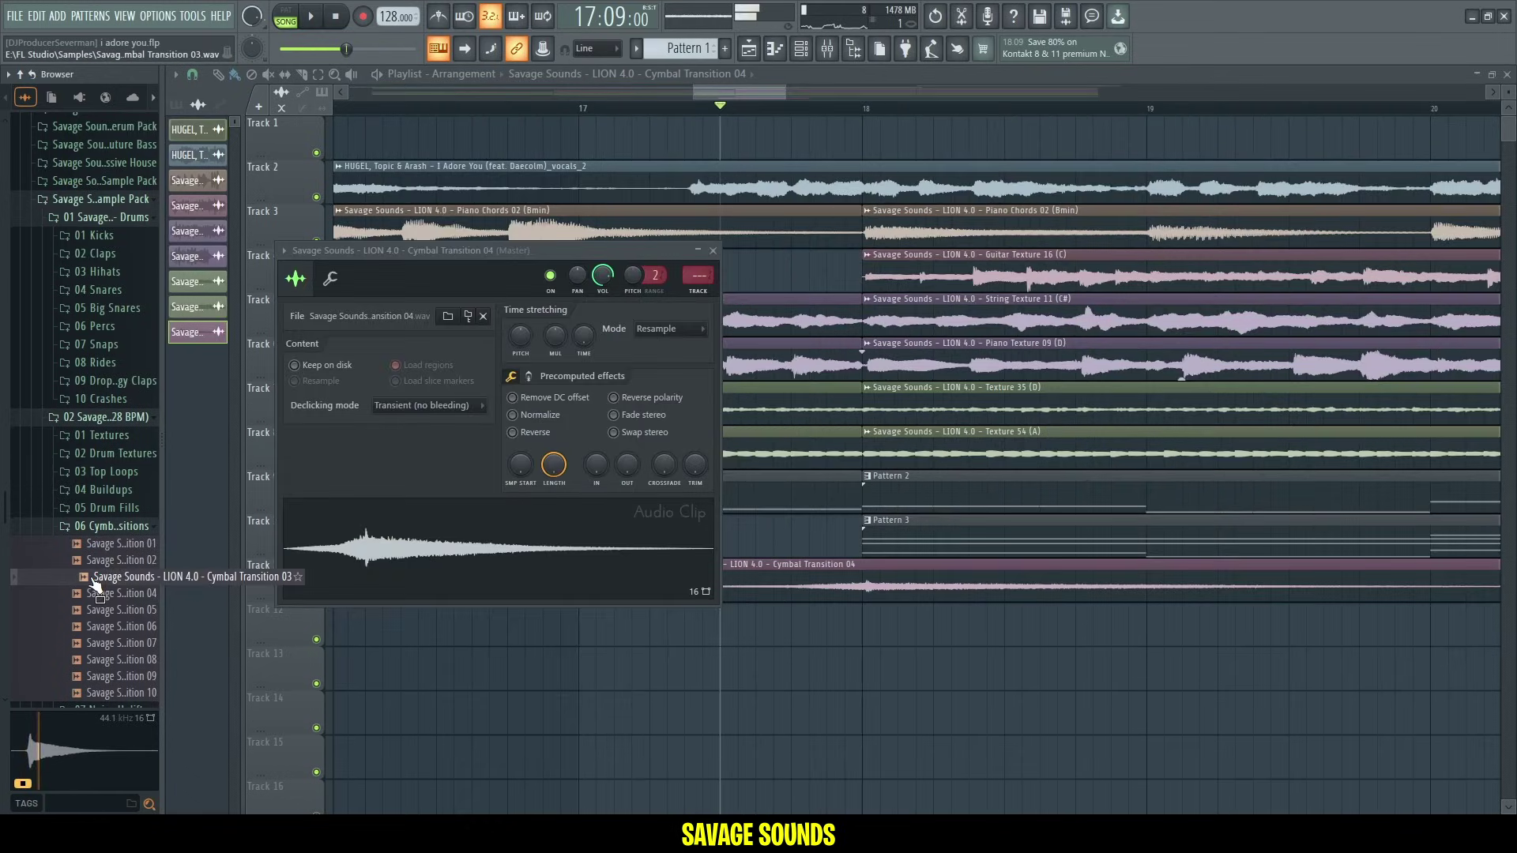
drag(93, 585, 921, 671)
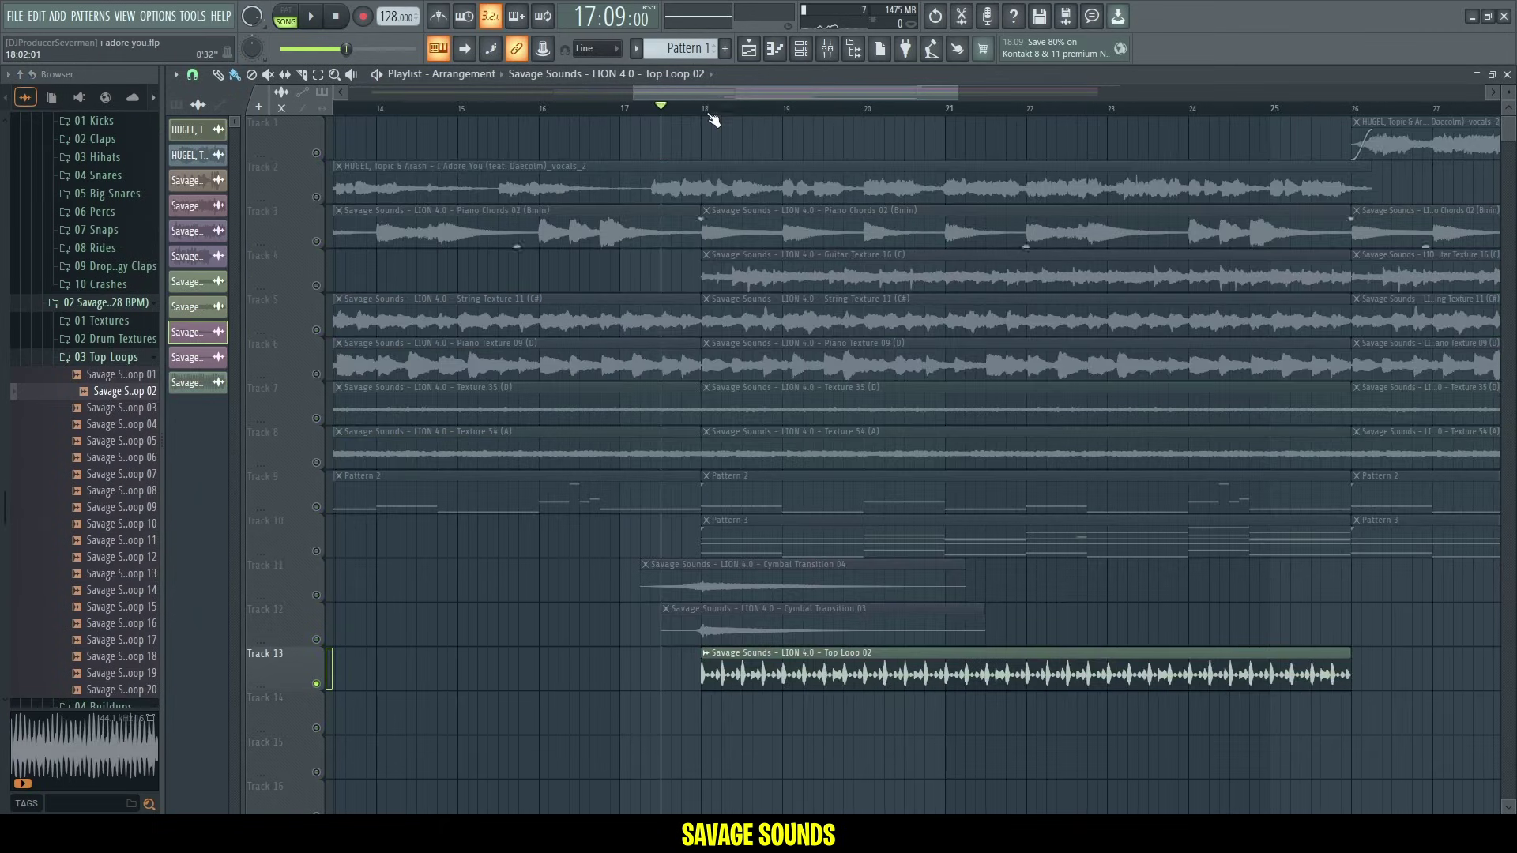
Audition Top Loop 02 from bar 18 and open its sample settings.
click(711, 115)
key(space)
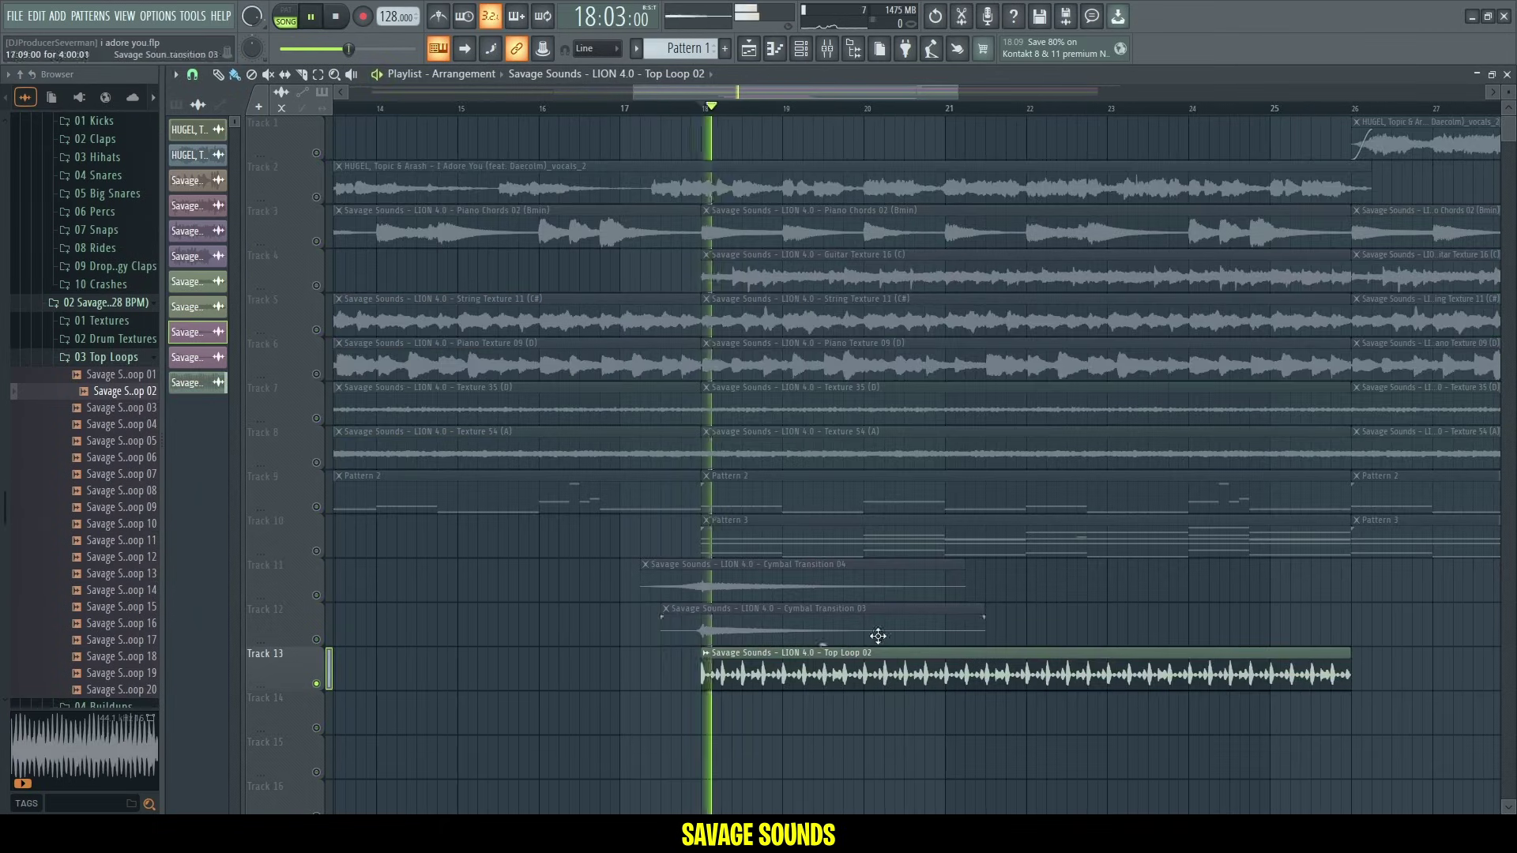
double_click(873, 668)
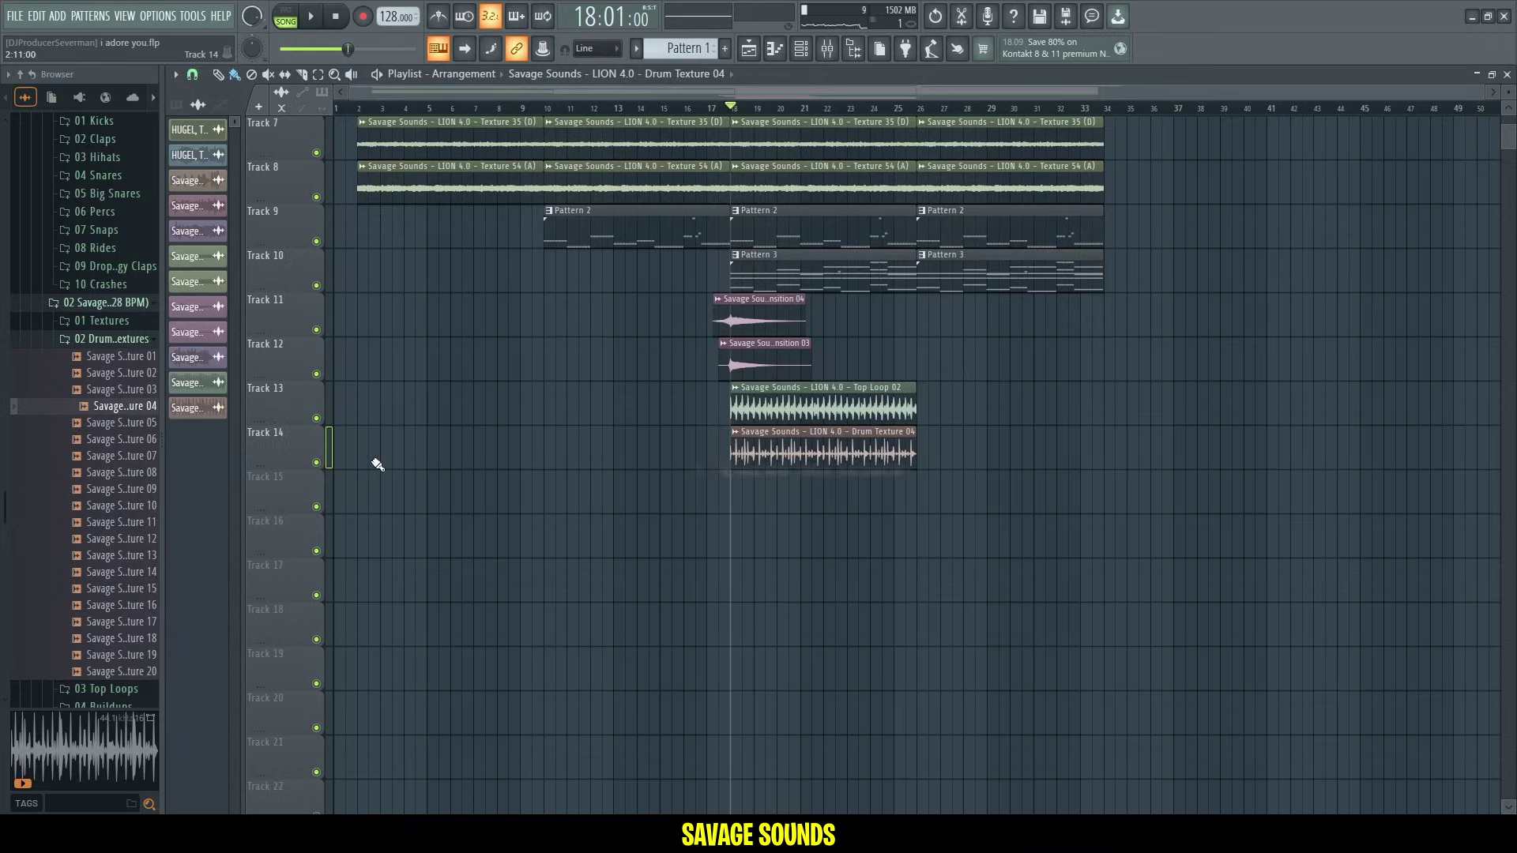
Solo Track 14 to audition Drum Texture 04 and open its sample settings.
right_click(317, 464)
key(space)
double_click(790, 450)
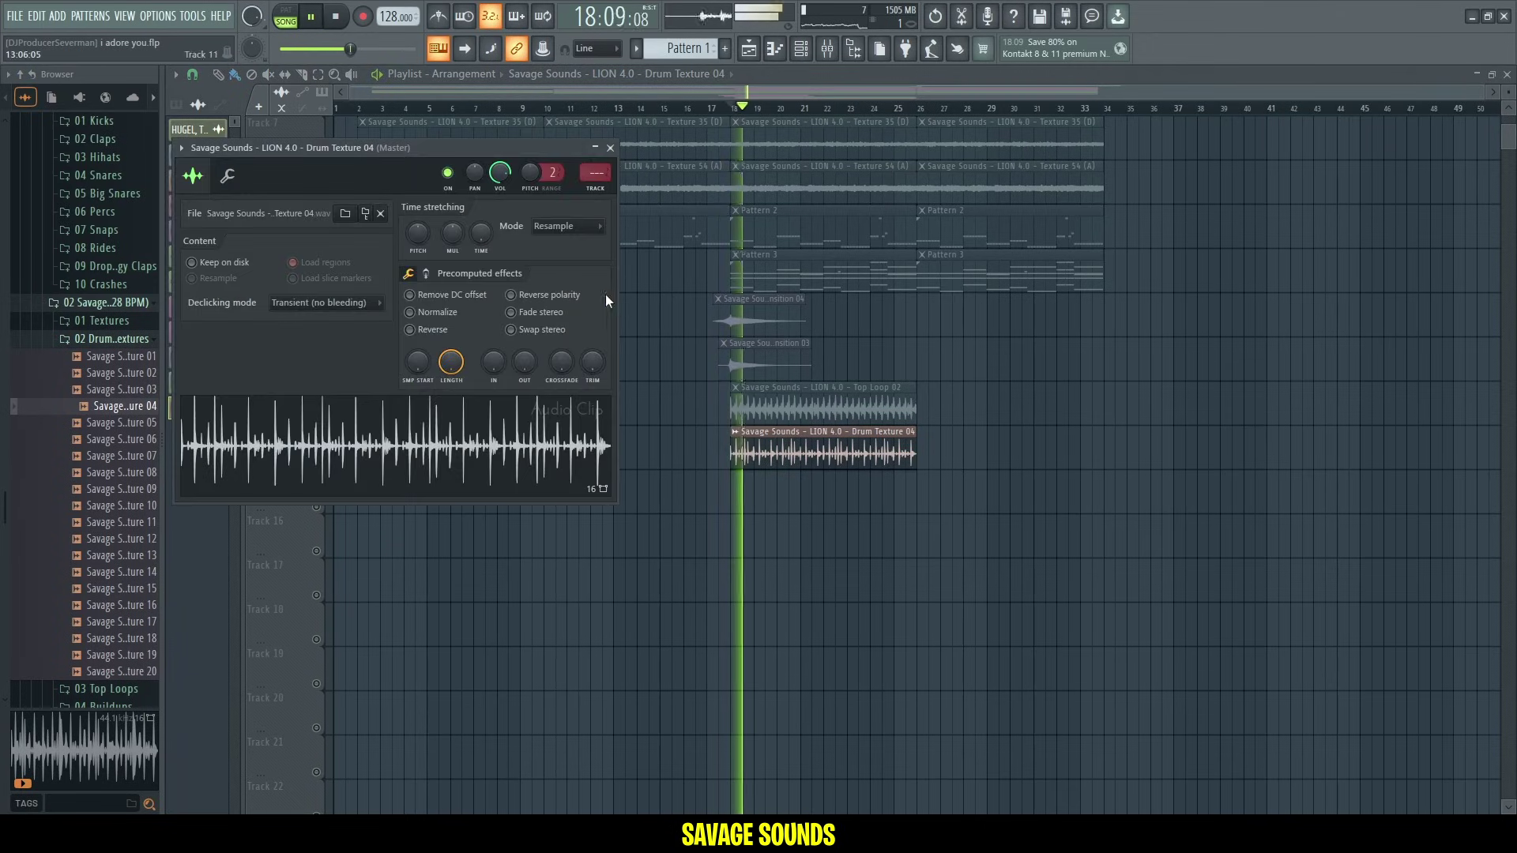
drag(428, 155, 788, 282)
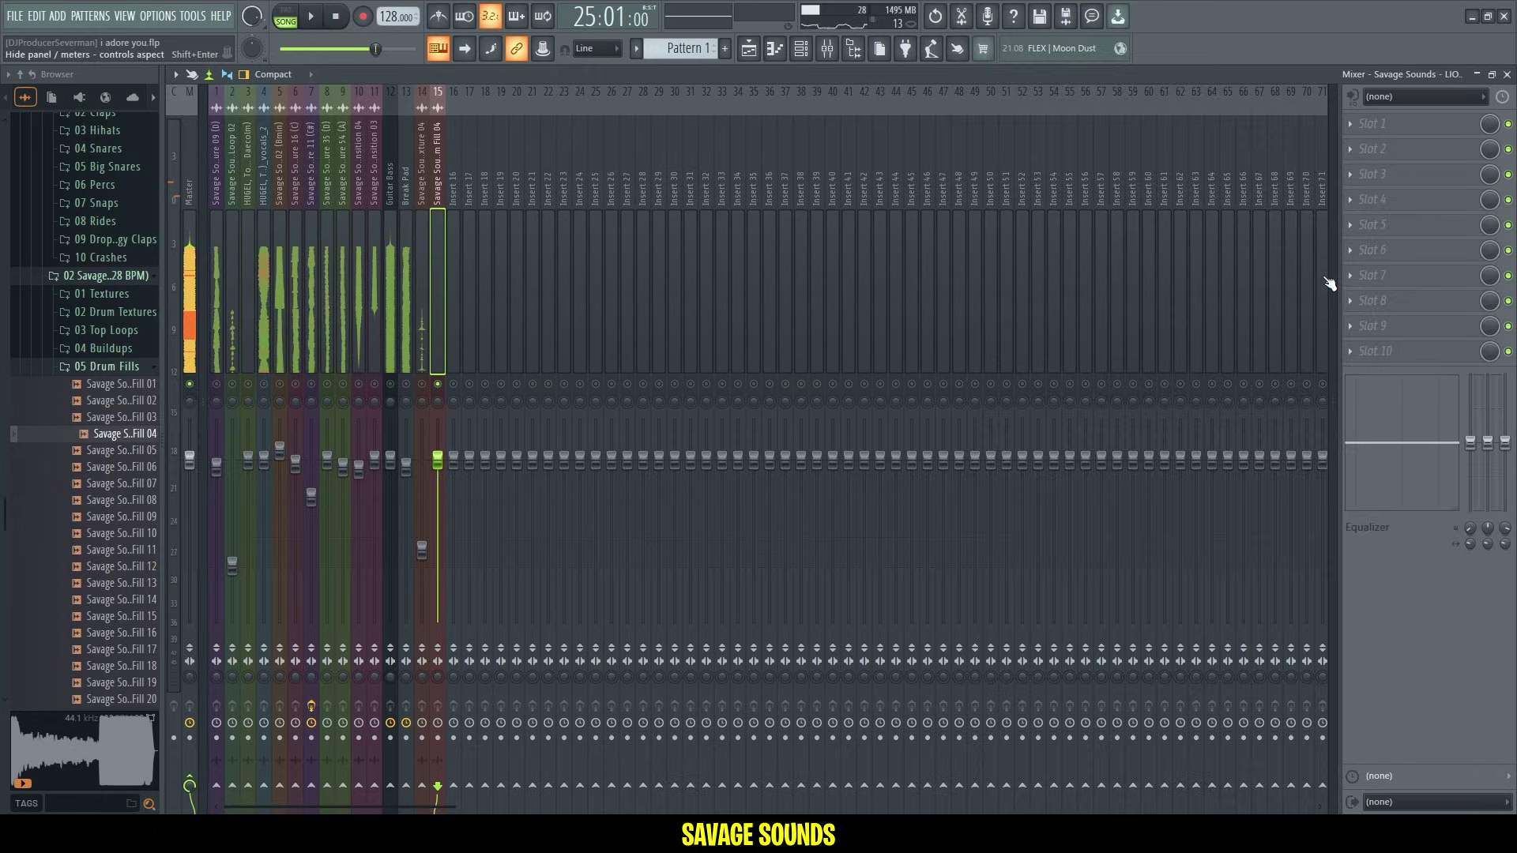
Load Endless Smile 64 into an empty Drum Fill 04 insert slot with Intensity turned up.
click(1410, 199)
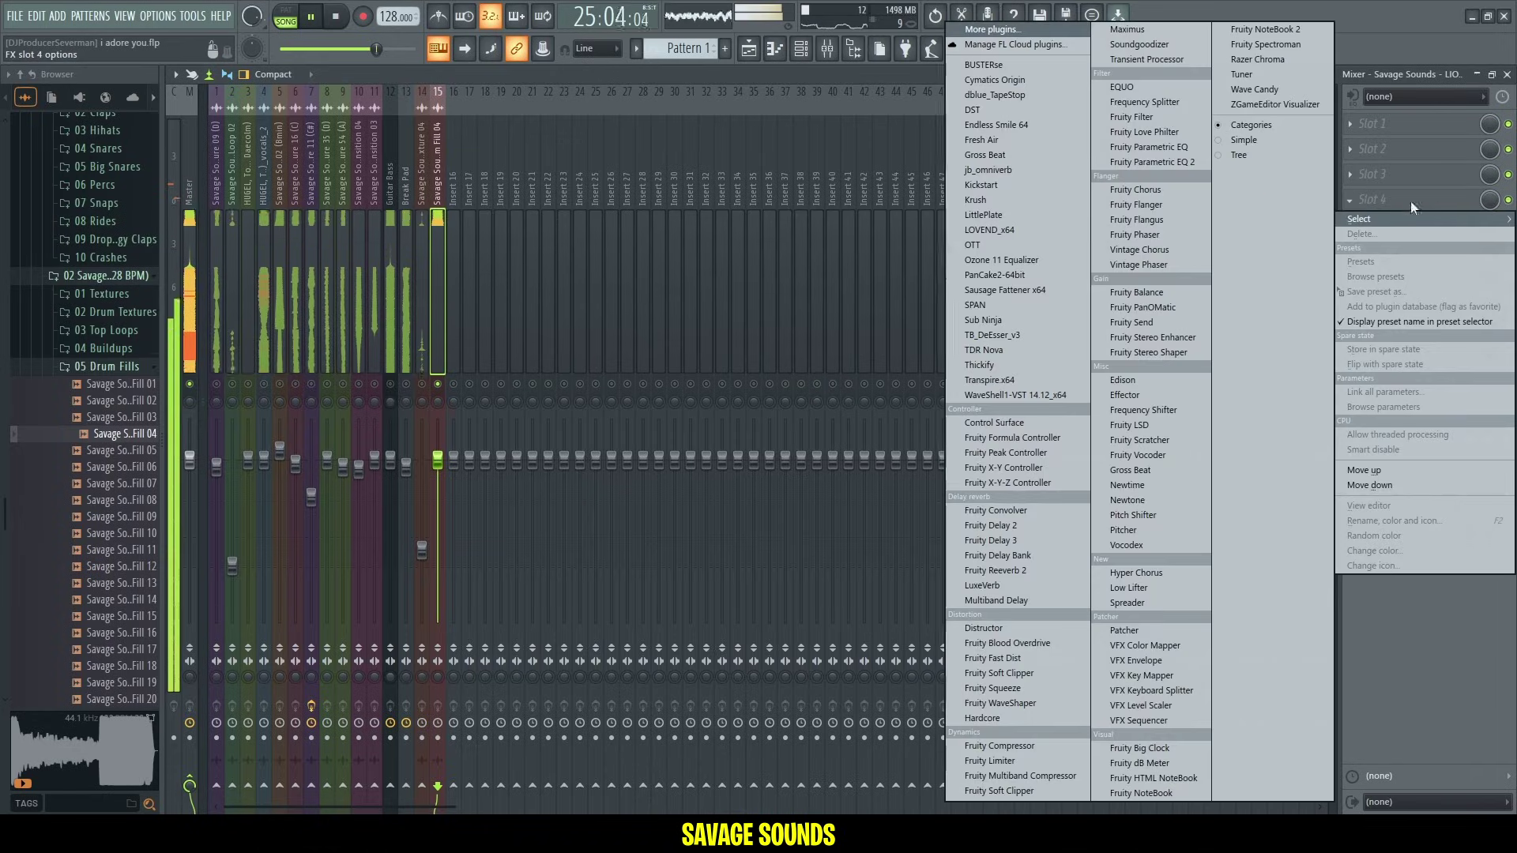
click(996, 125)
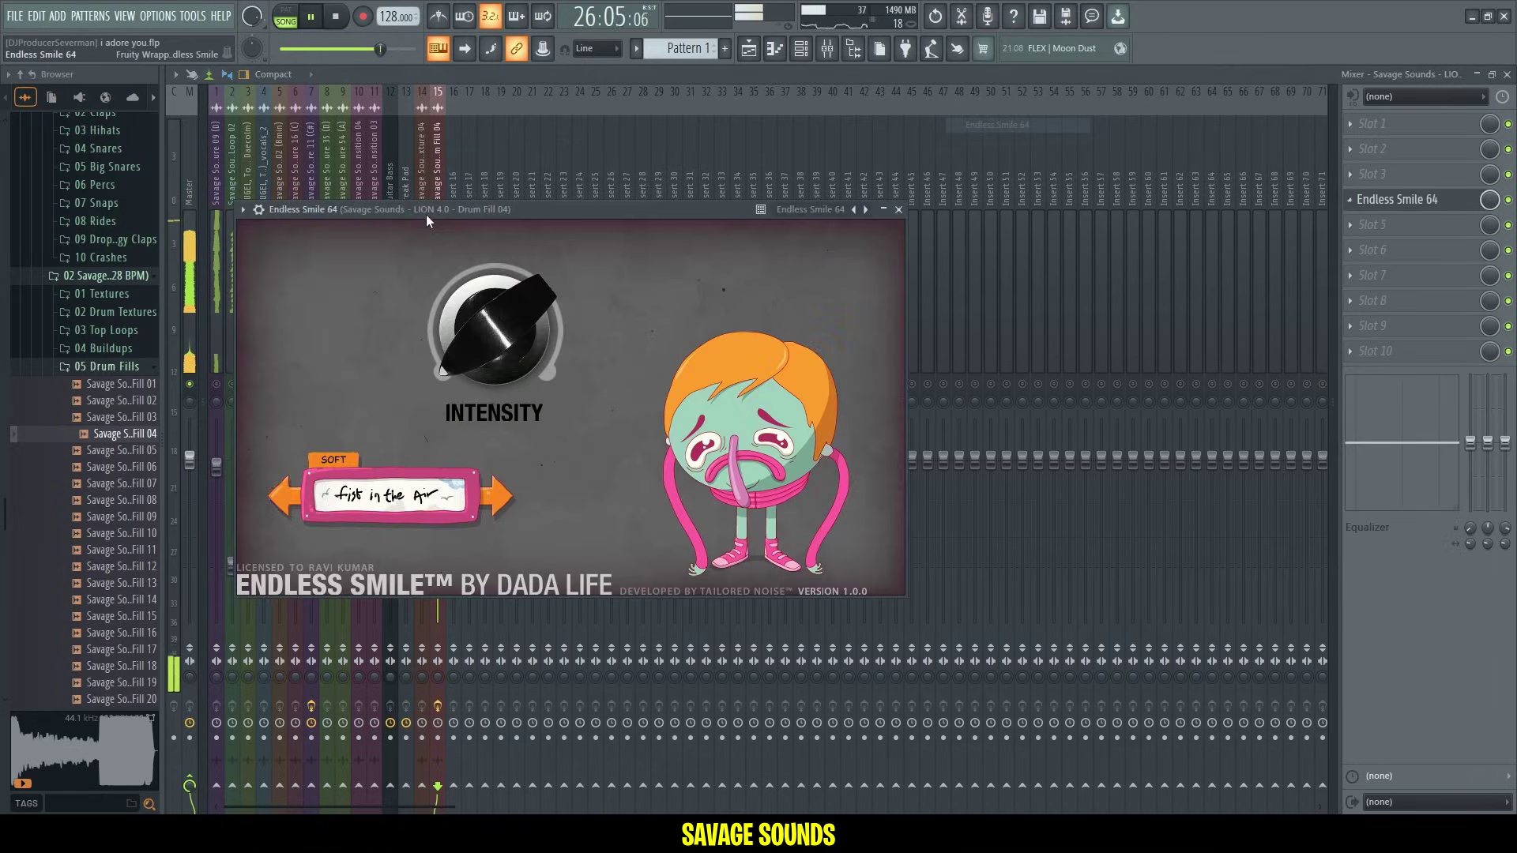
drag(519, 270, 556, 322)
scroll(510, 384, down, 3)
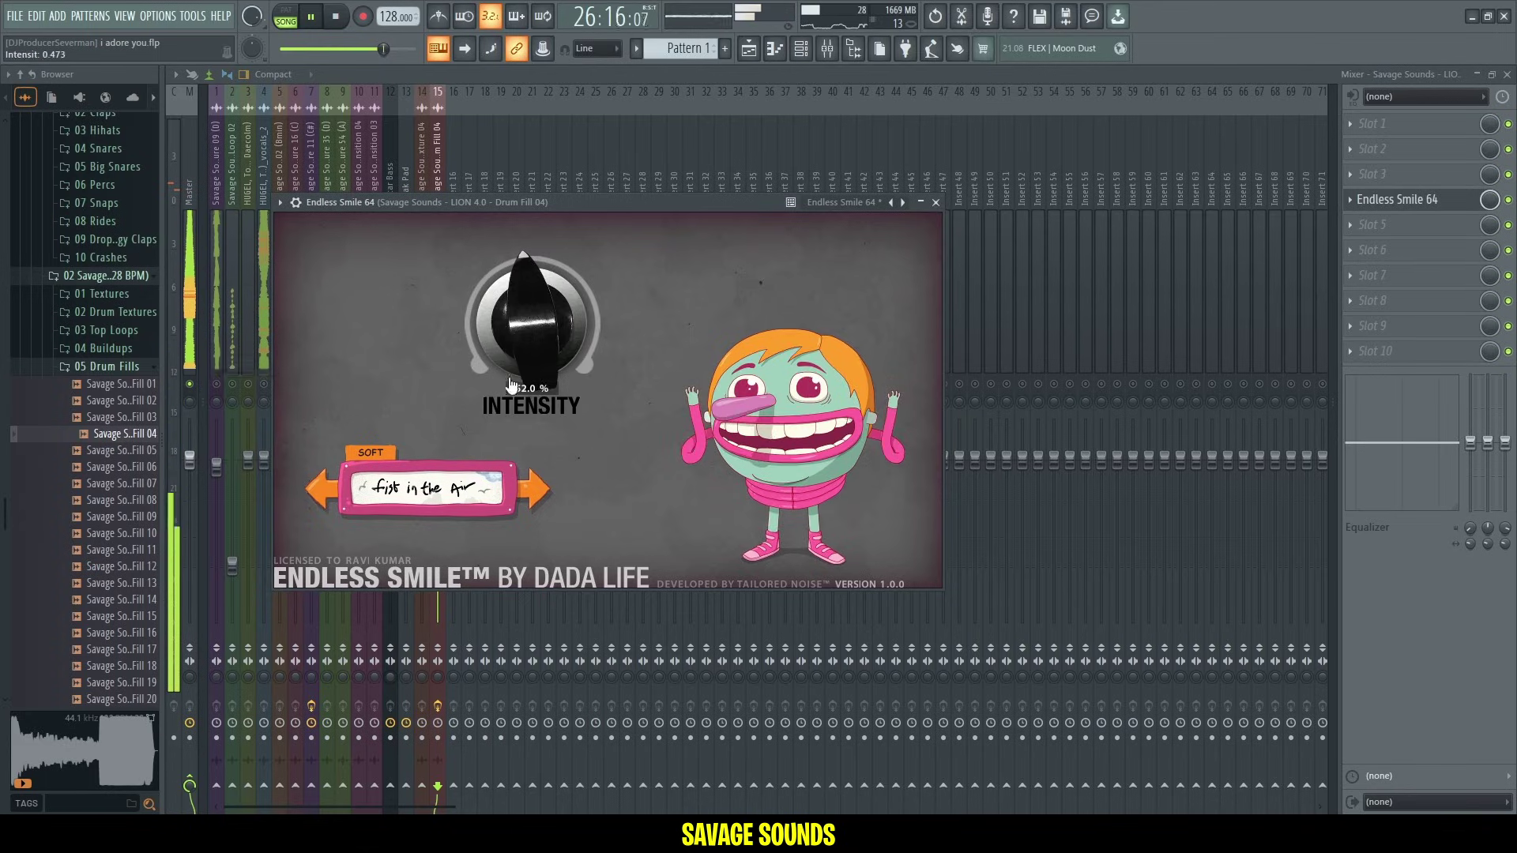
click(1451, 208)
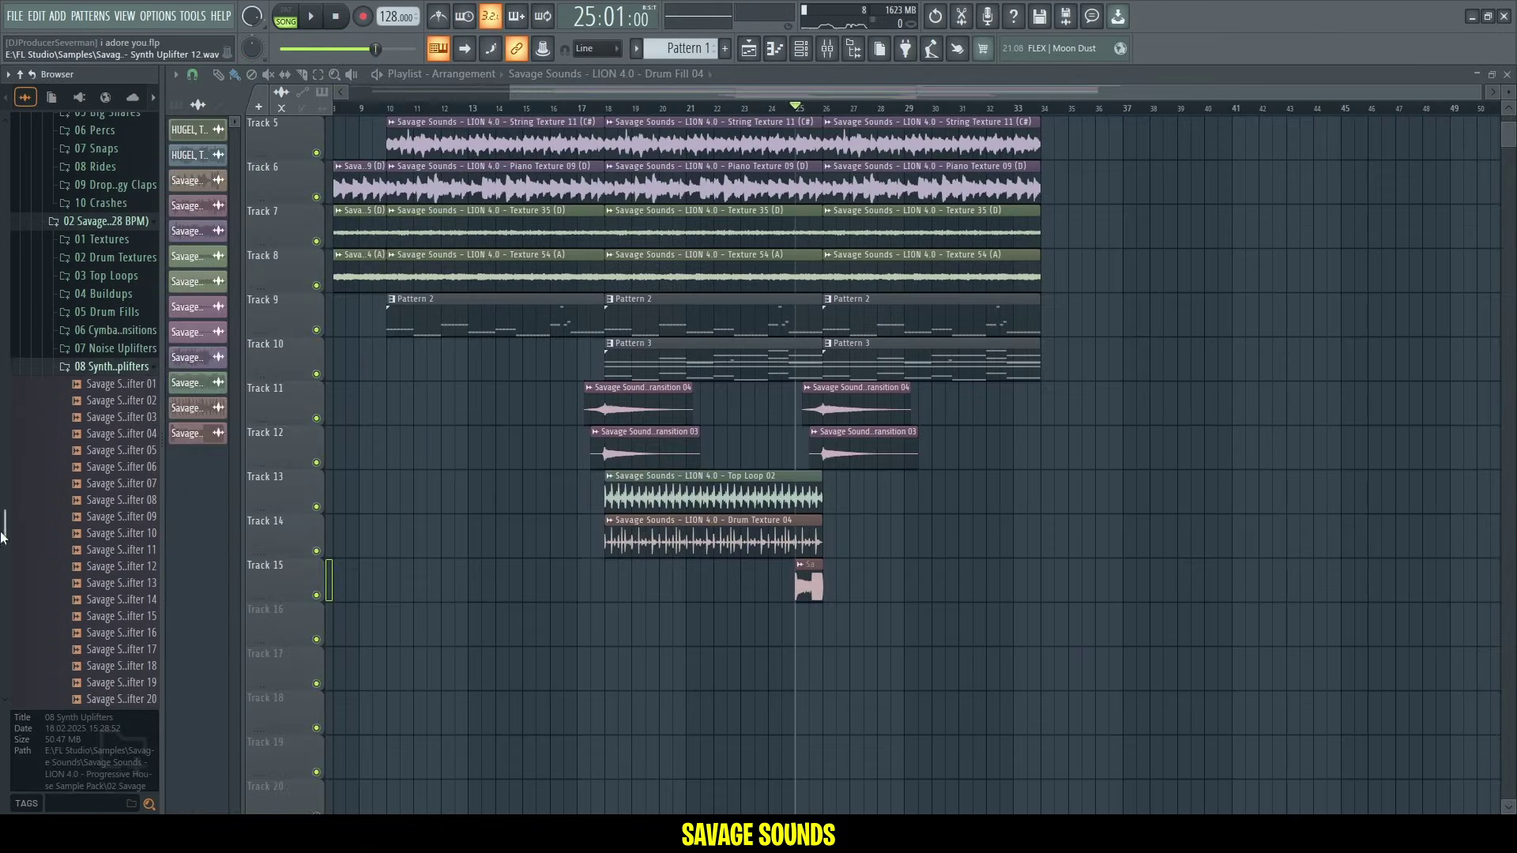
Place Synth Uplifter 01 on Track 16 and Noise Uplifter 02 on Track 17 at bar 26.
click(106, 403)
drag(110, 386, 831, 618)
drag(832, 618, 827, 621)
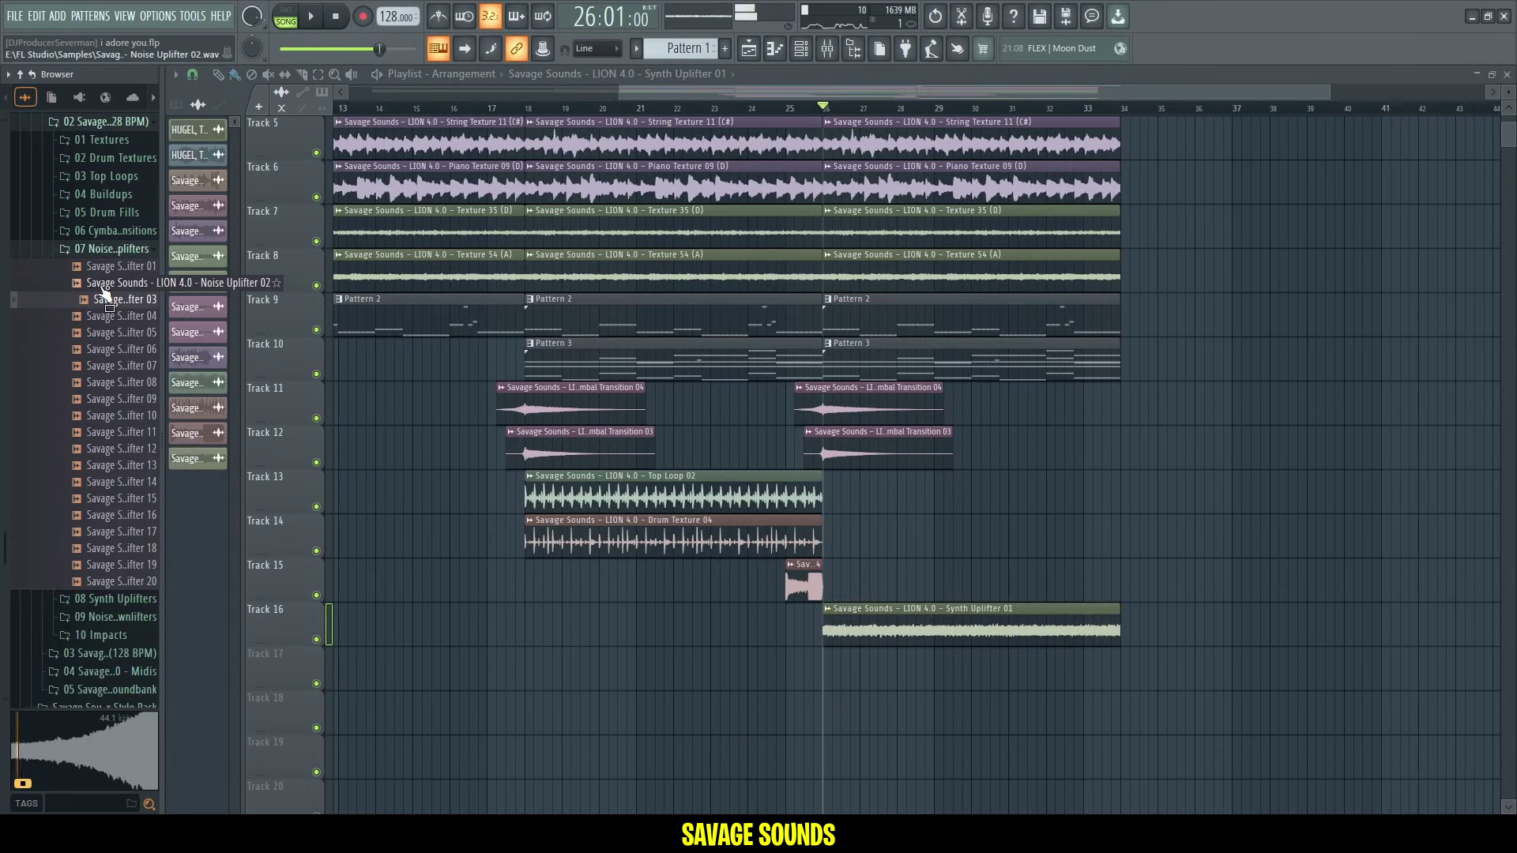
drag(101, 284, 834, 664)
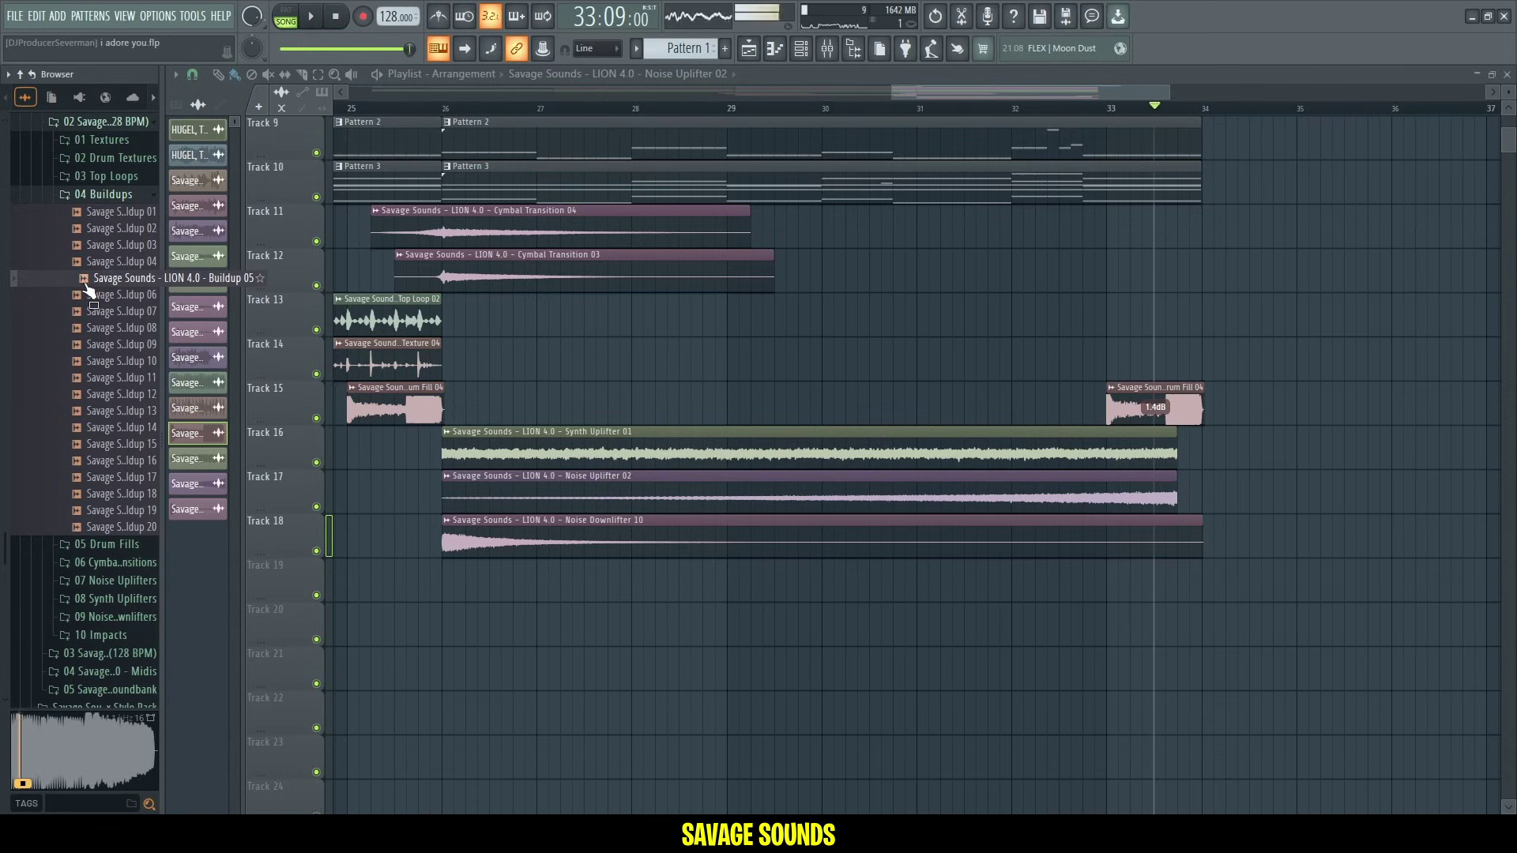
Compare Buildups 06, 08 and 07, then place Buildup 07 on Track 19 at bar 26.
click(101, 297)
click(102, 330)
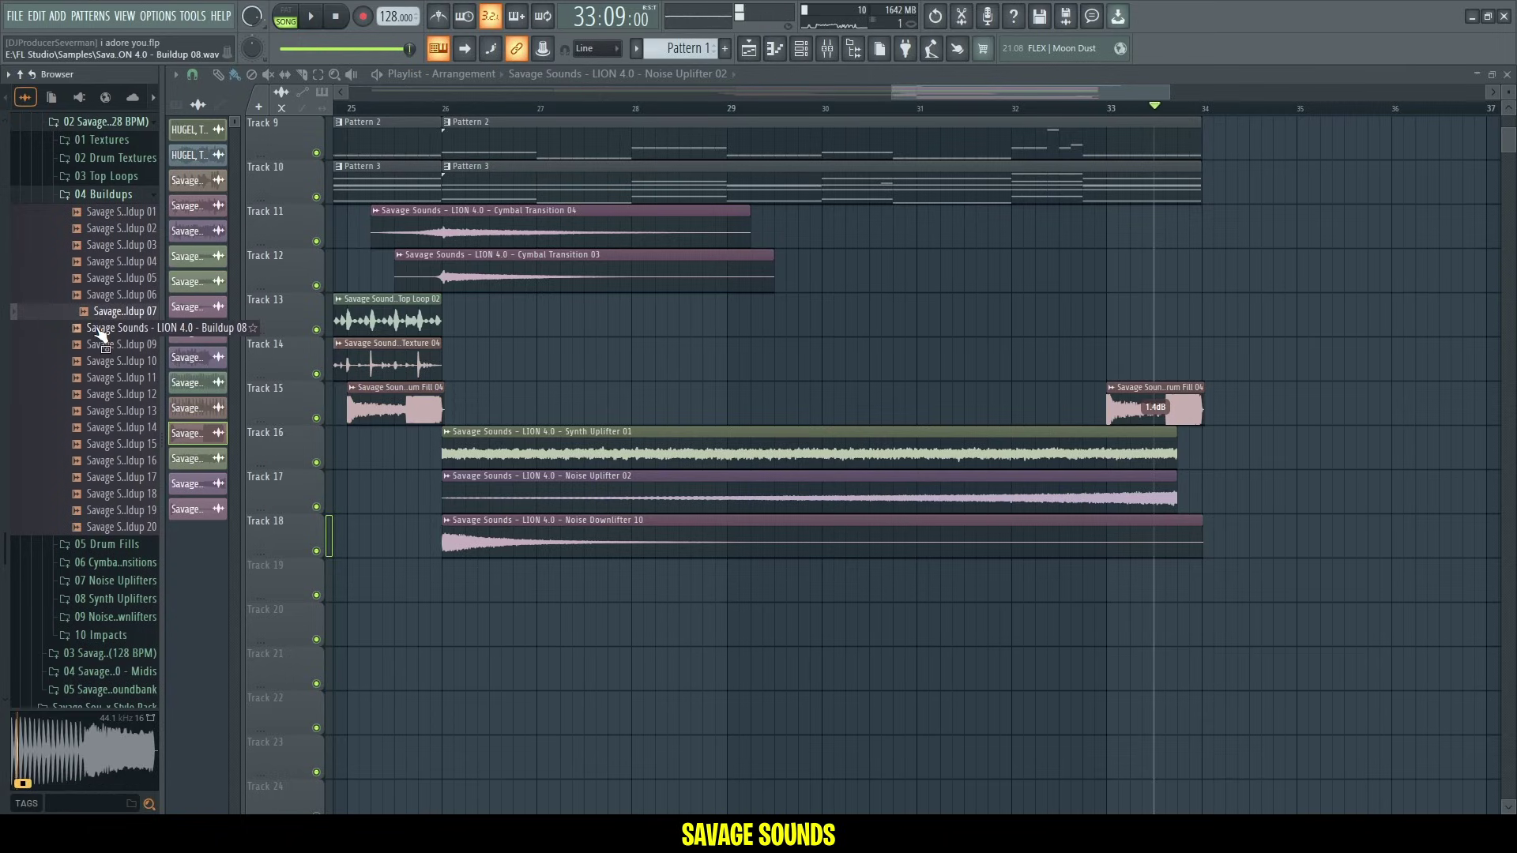
click(99, 315)
drag(108, 316, 431, 609)
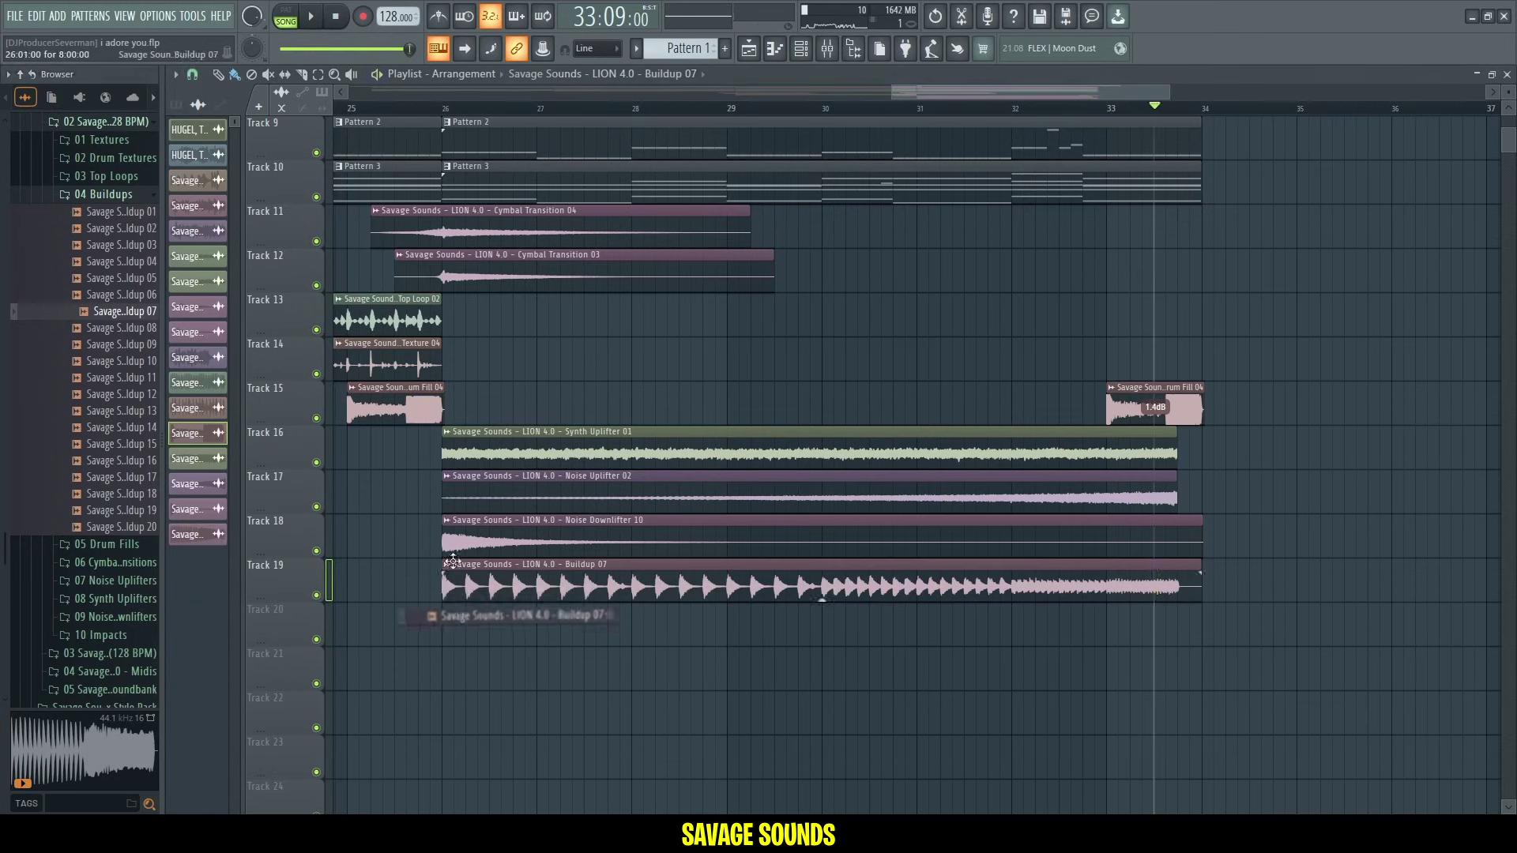
Play the risers from bar 26 and open Buildup 07's mixer insert.
key(space)
click(440, 110)
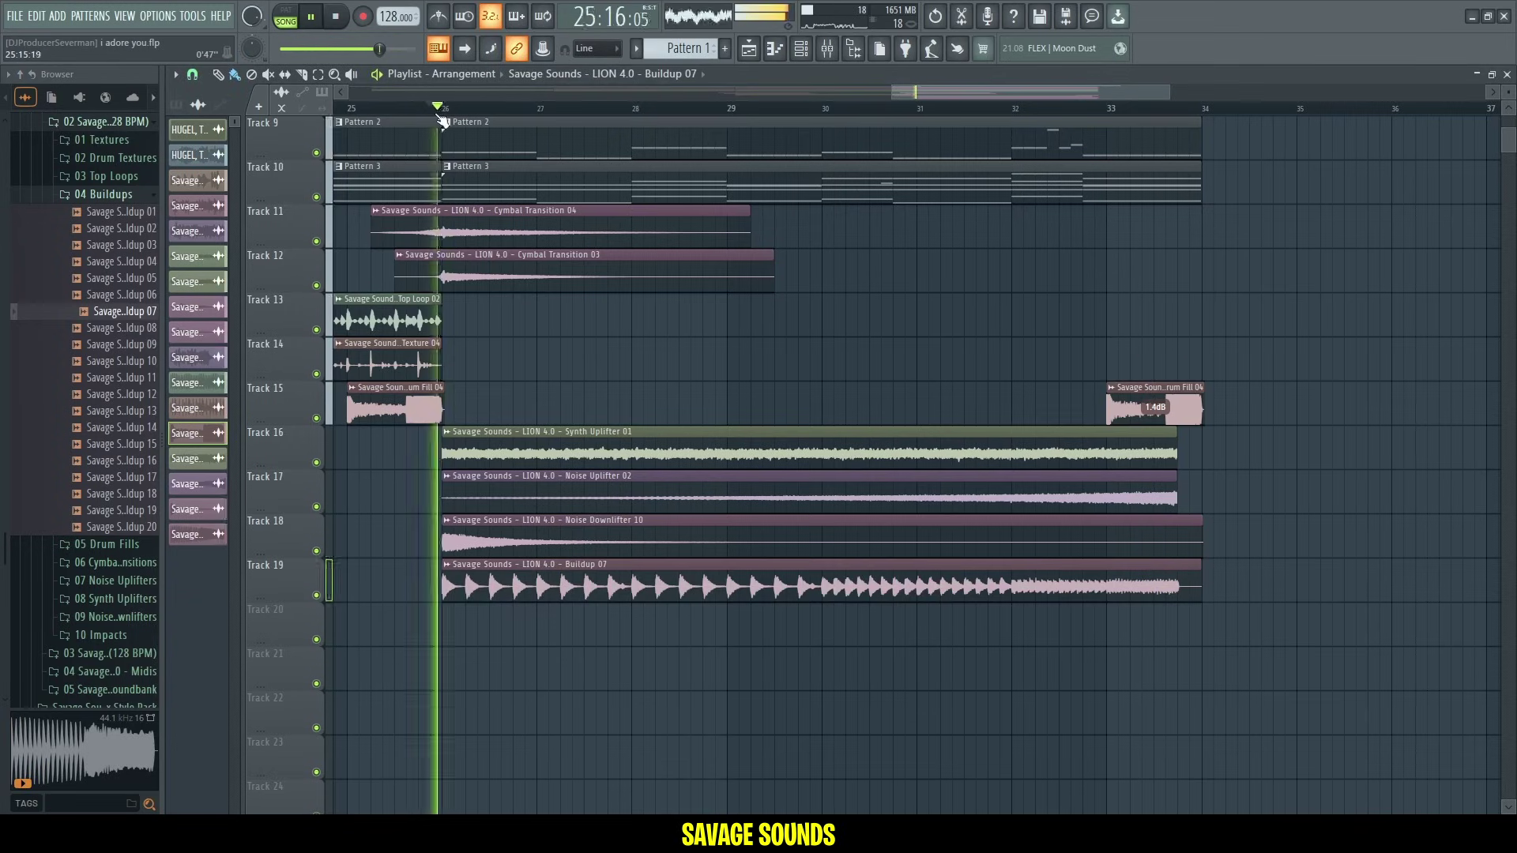
double_click(695, 588)
click(699, 278)
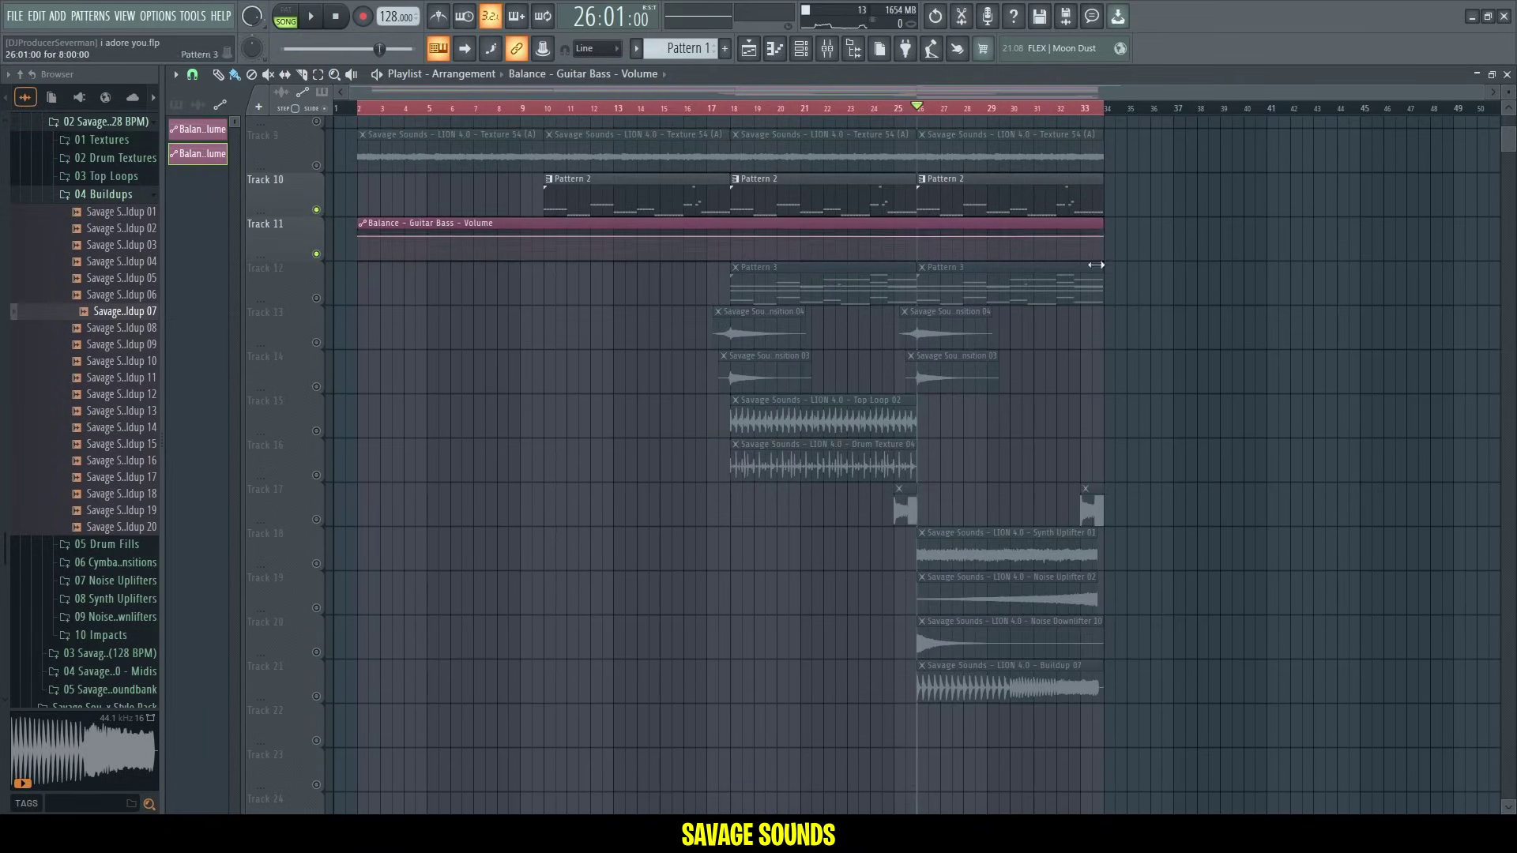
Set the Guitar Bass volume automation point value and bend the fade to 23% tension.
right_click(917, 237)
click(960, 520)
key(Return)
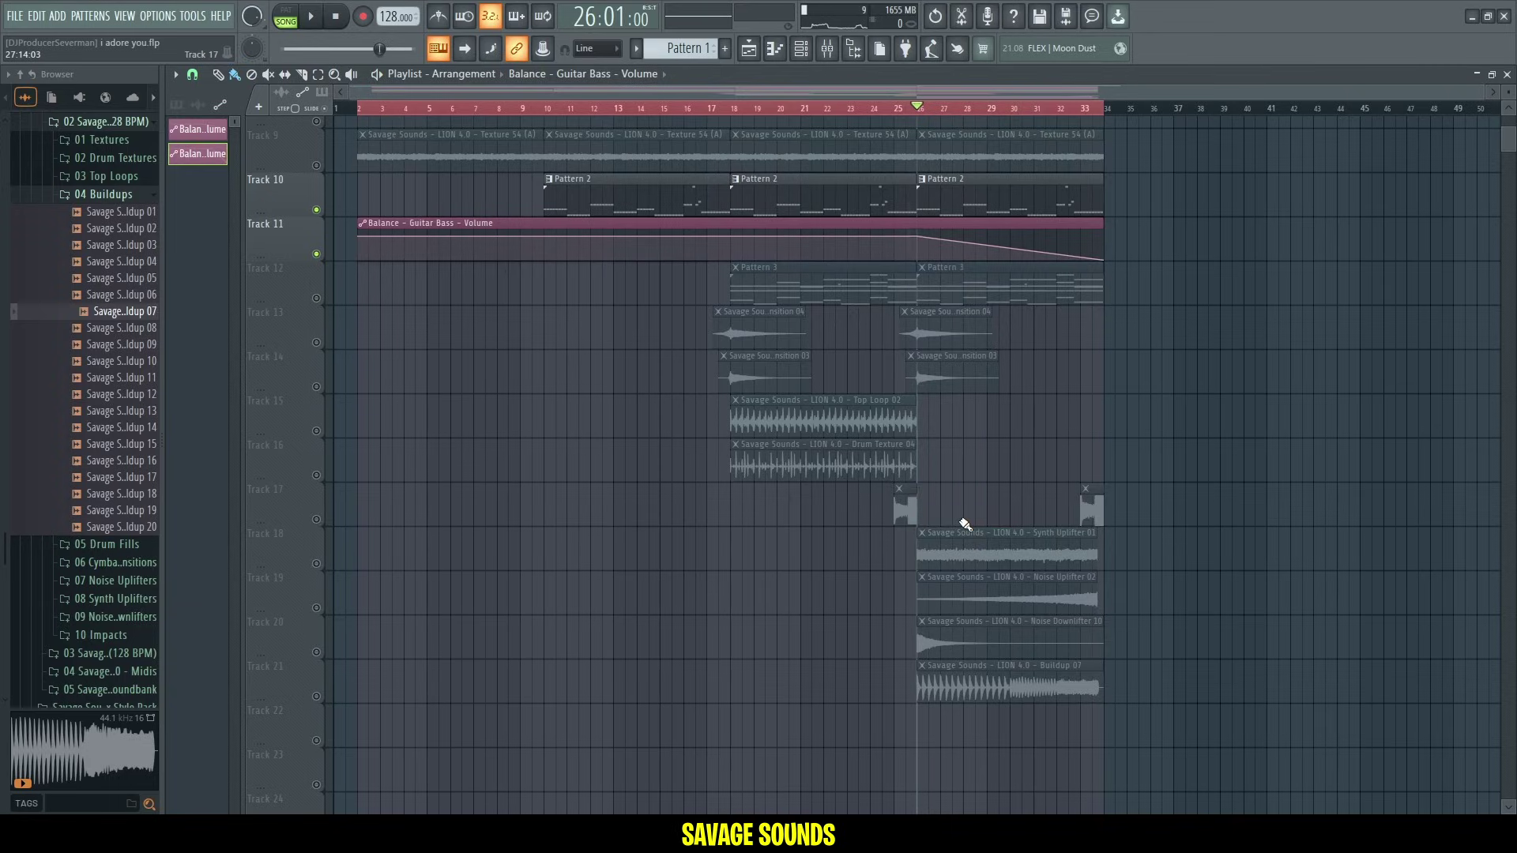
key(space)
drag(1010, 246, 1010, 239)
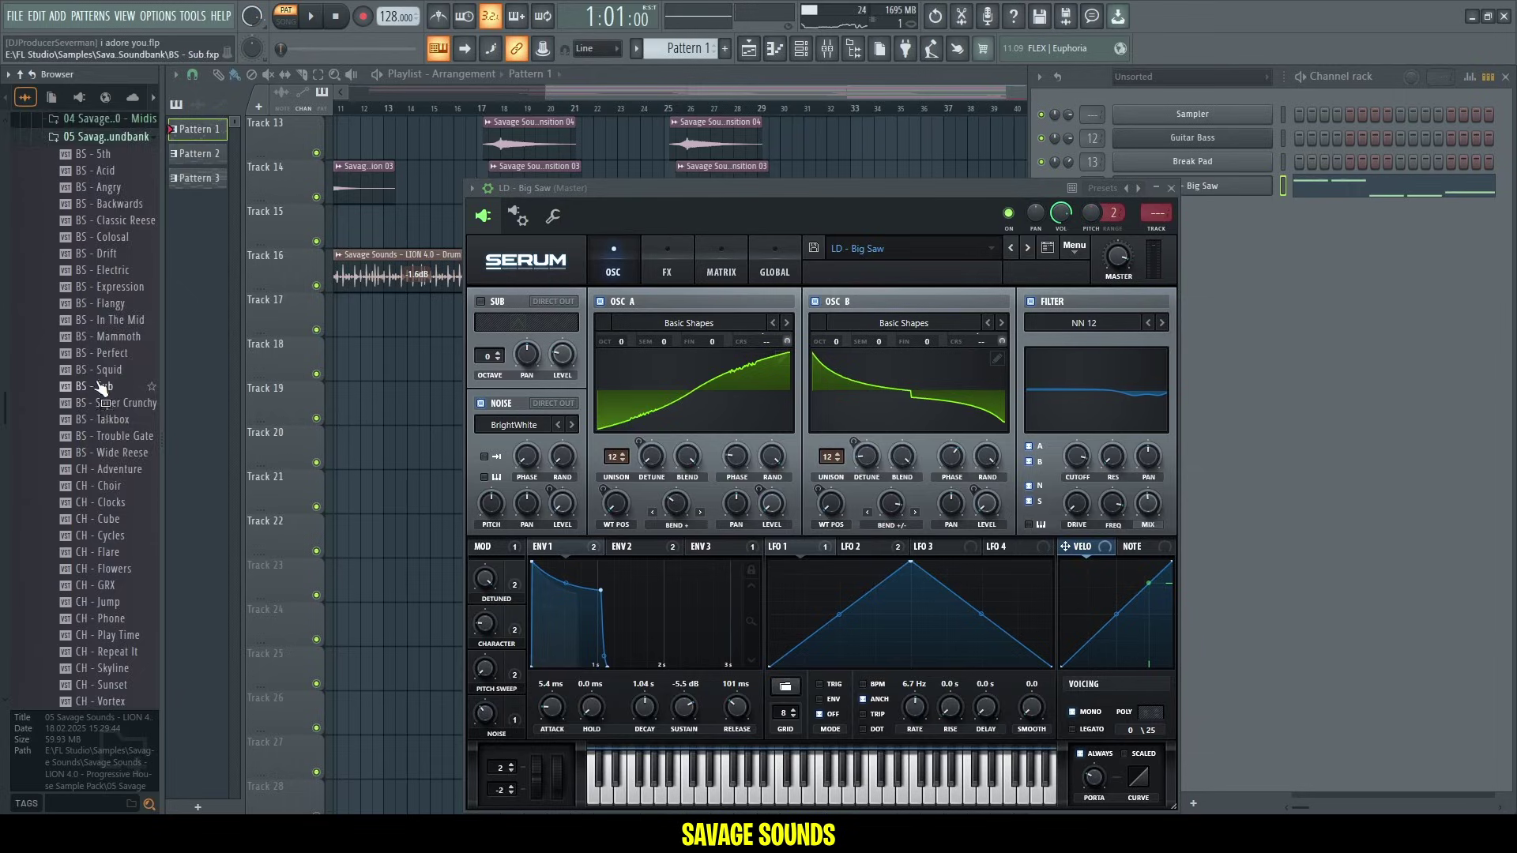
scroll(101, 386, down, 10)
key(space)
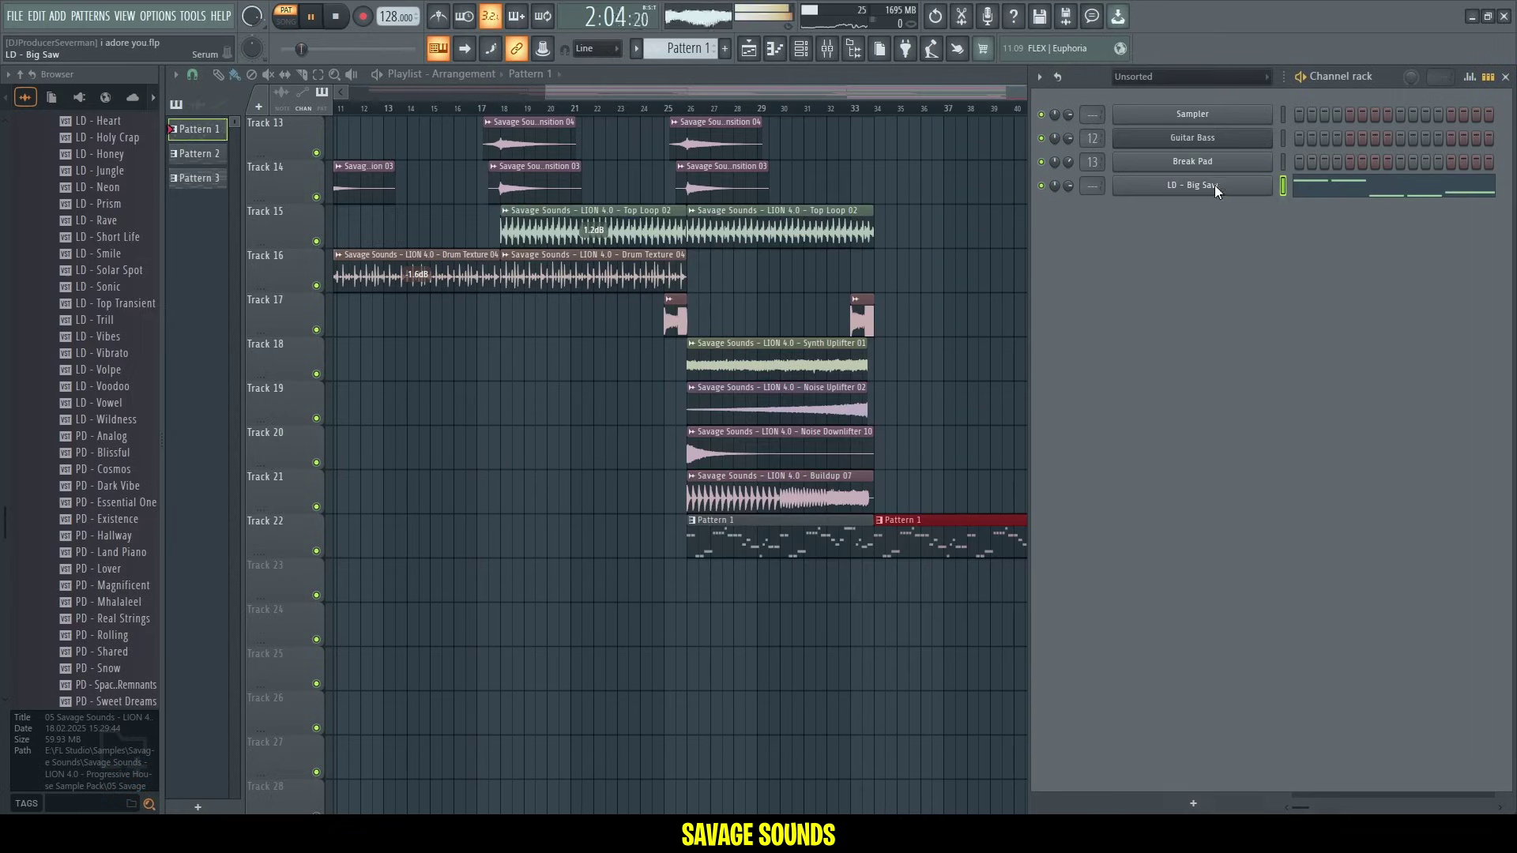
Clone the LD - Big Saw channel and copy its notes into LD - Big Saw #2.
right_click(1215, 190)
click(1262, 350)
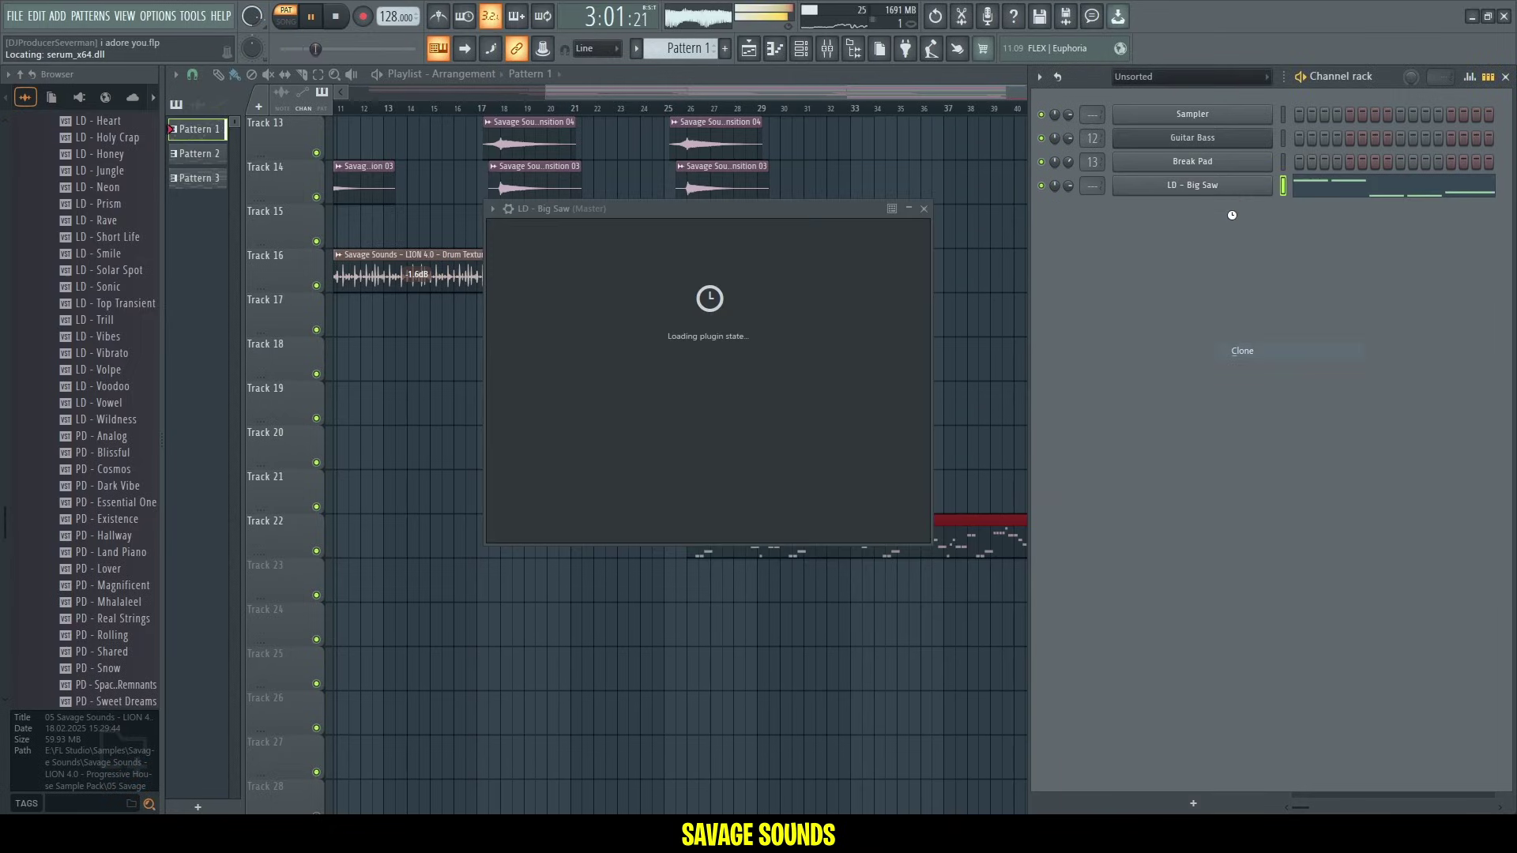
right_click(1215, 186)
click(1384, 202)
right_click(1215, 210)
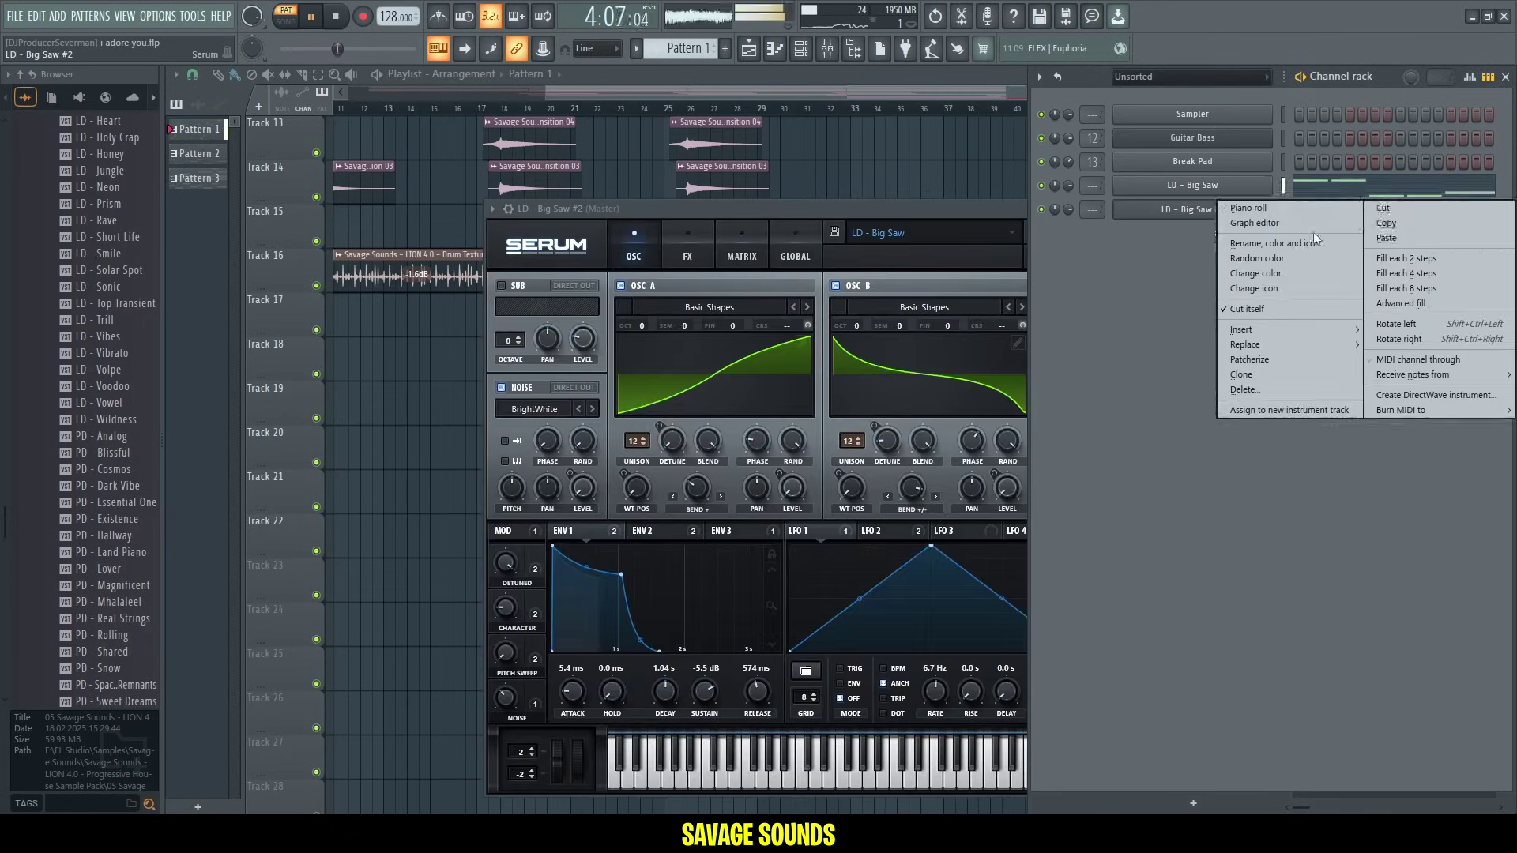
click(1387, 238)
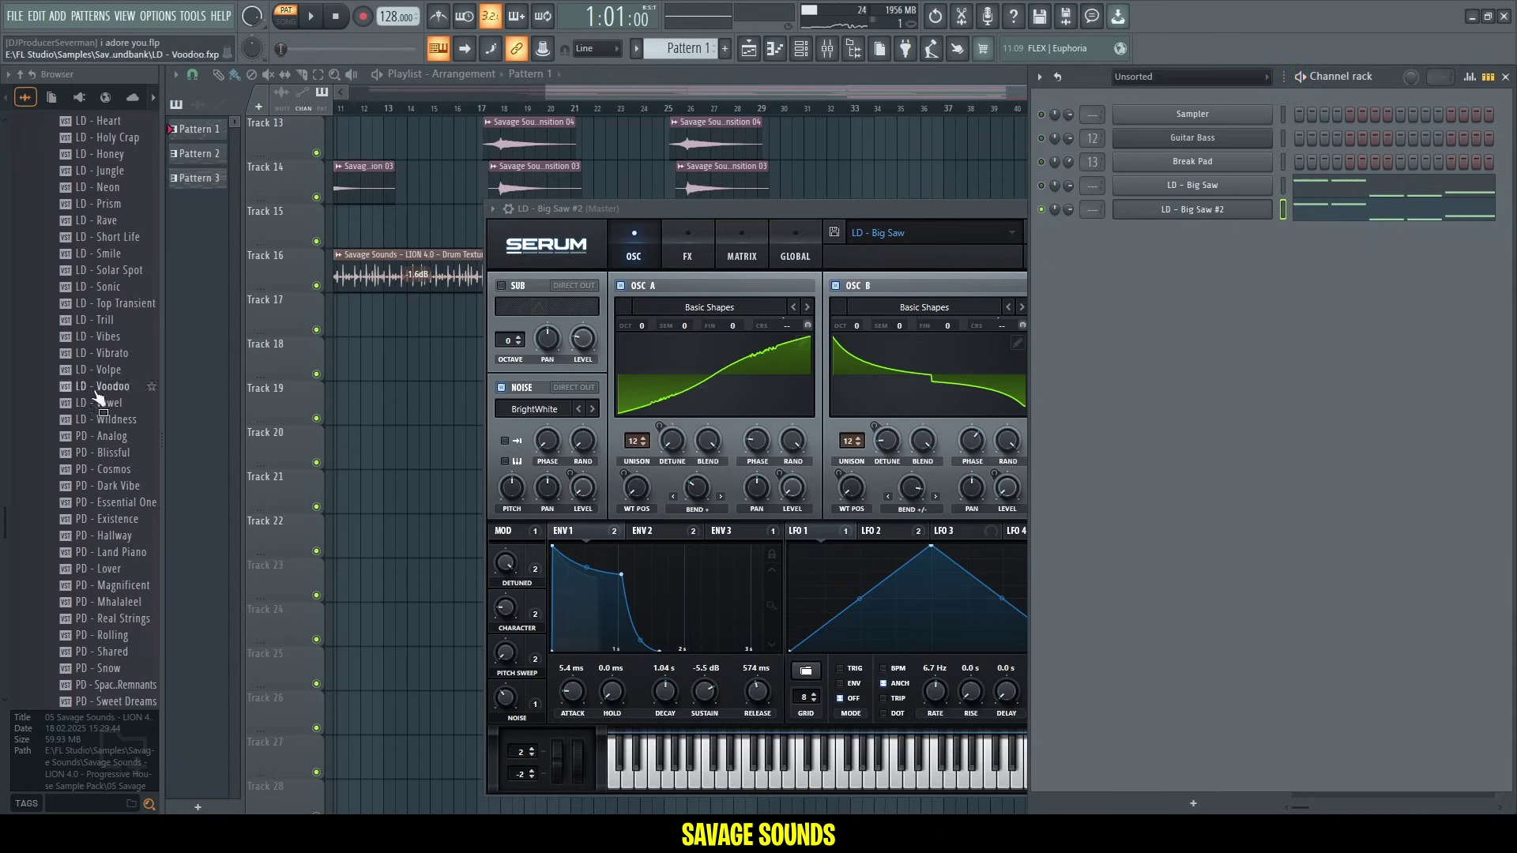
Load the LD - Heart preset onto the cloned lead.
key(space)
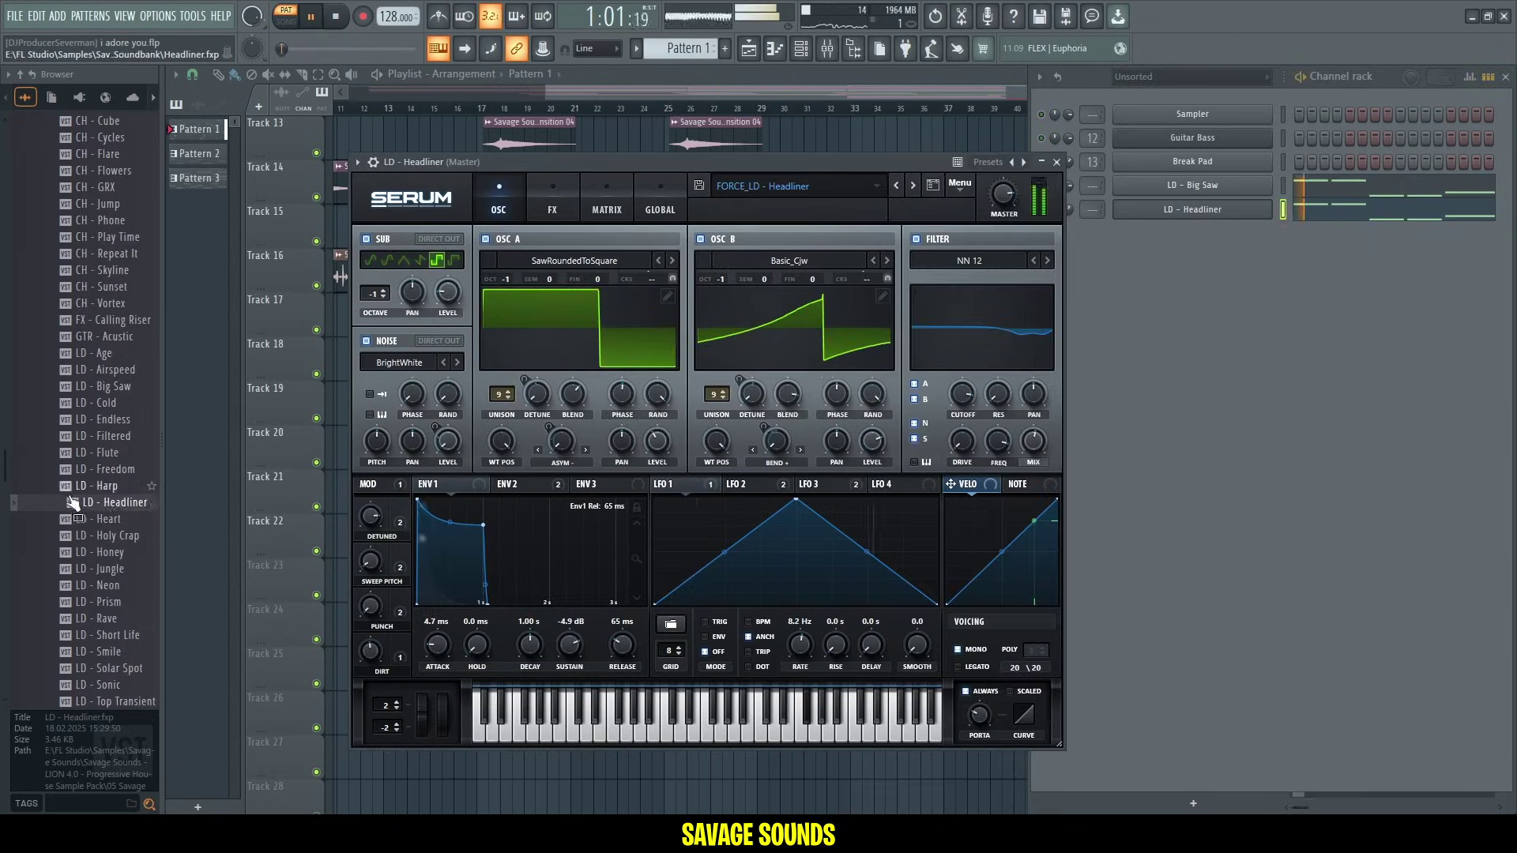
mouse_move(103, 520)
mouse_down()
mouse_move(326, 433)
mouse_move(103, 497)
mouse_up()
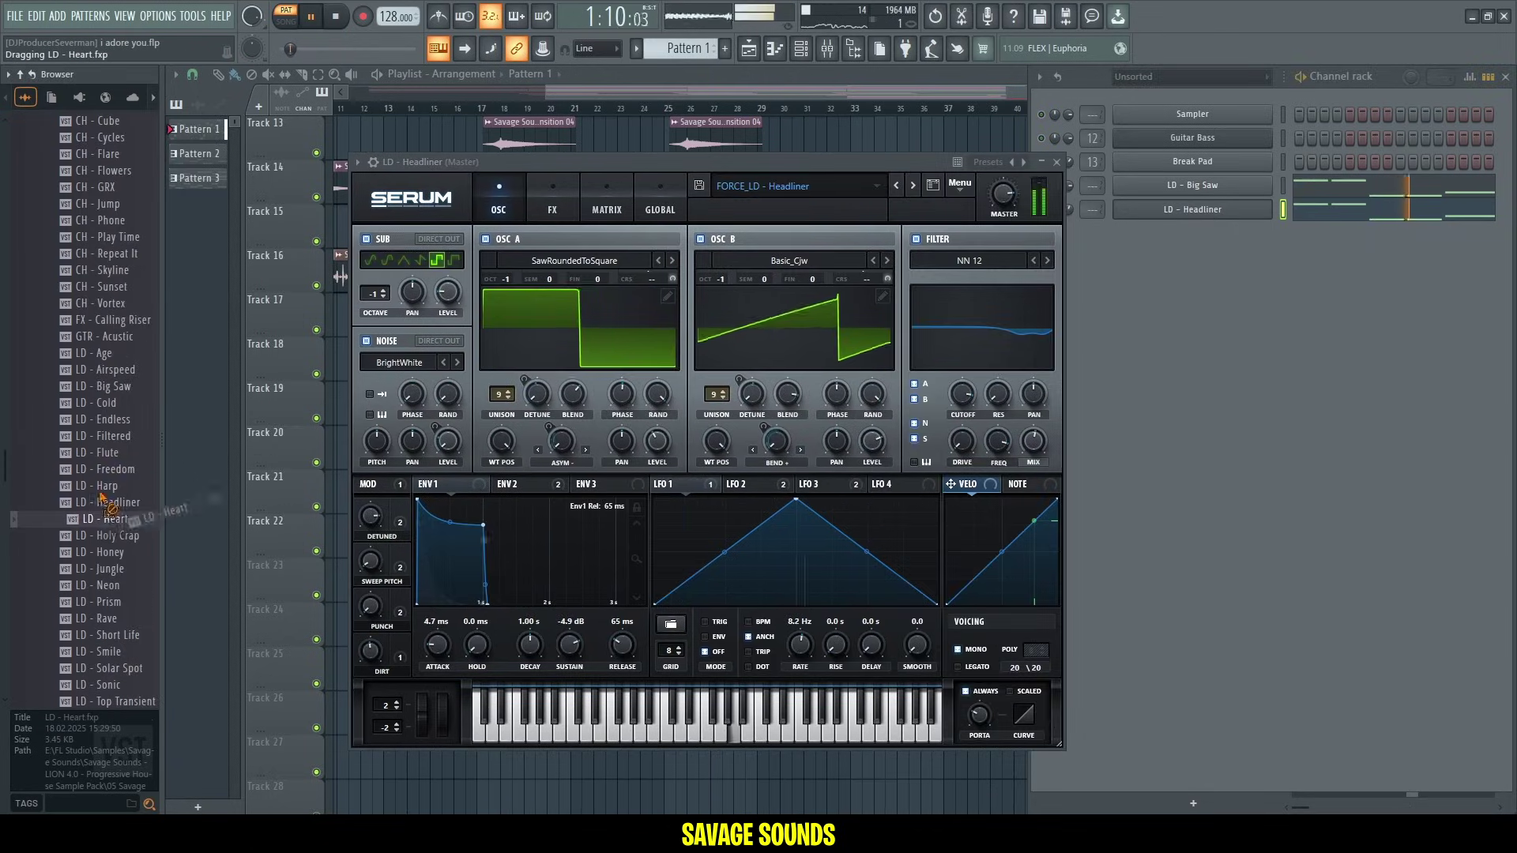
click(1122, 214)
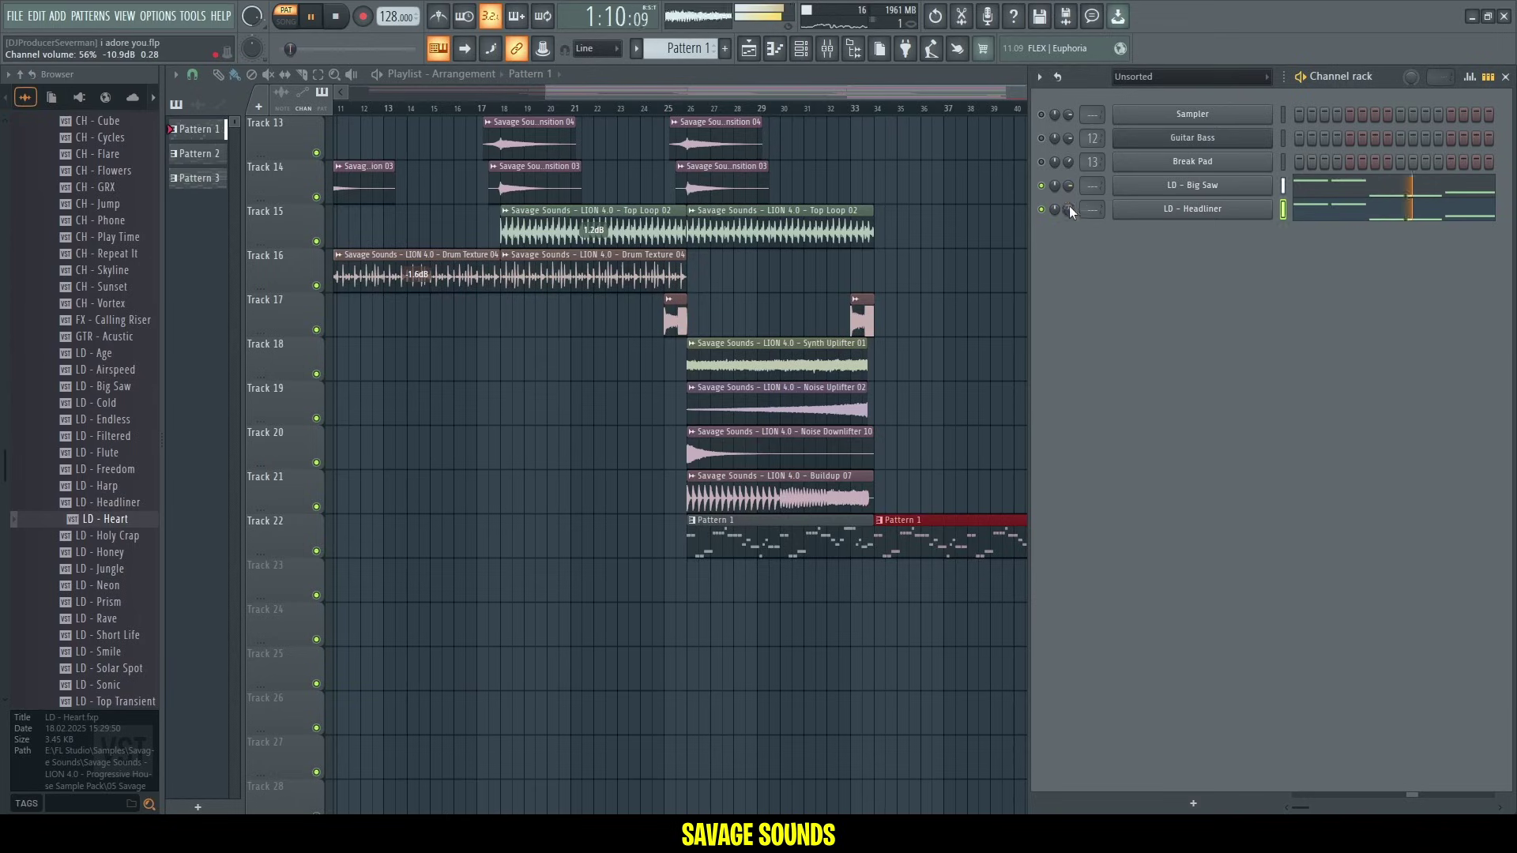
Clone LD - Headliner, load the LD - Neon preset, and raise its volume to 69%.
right_click(1217, 209)
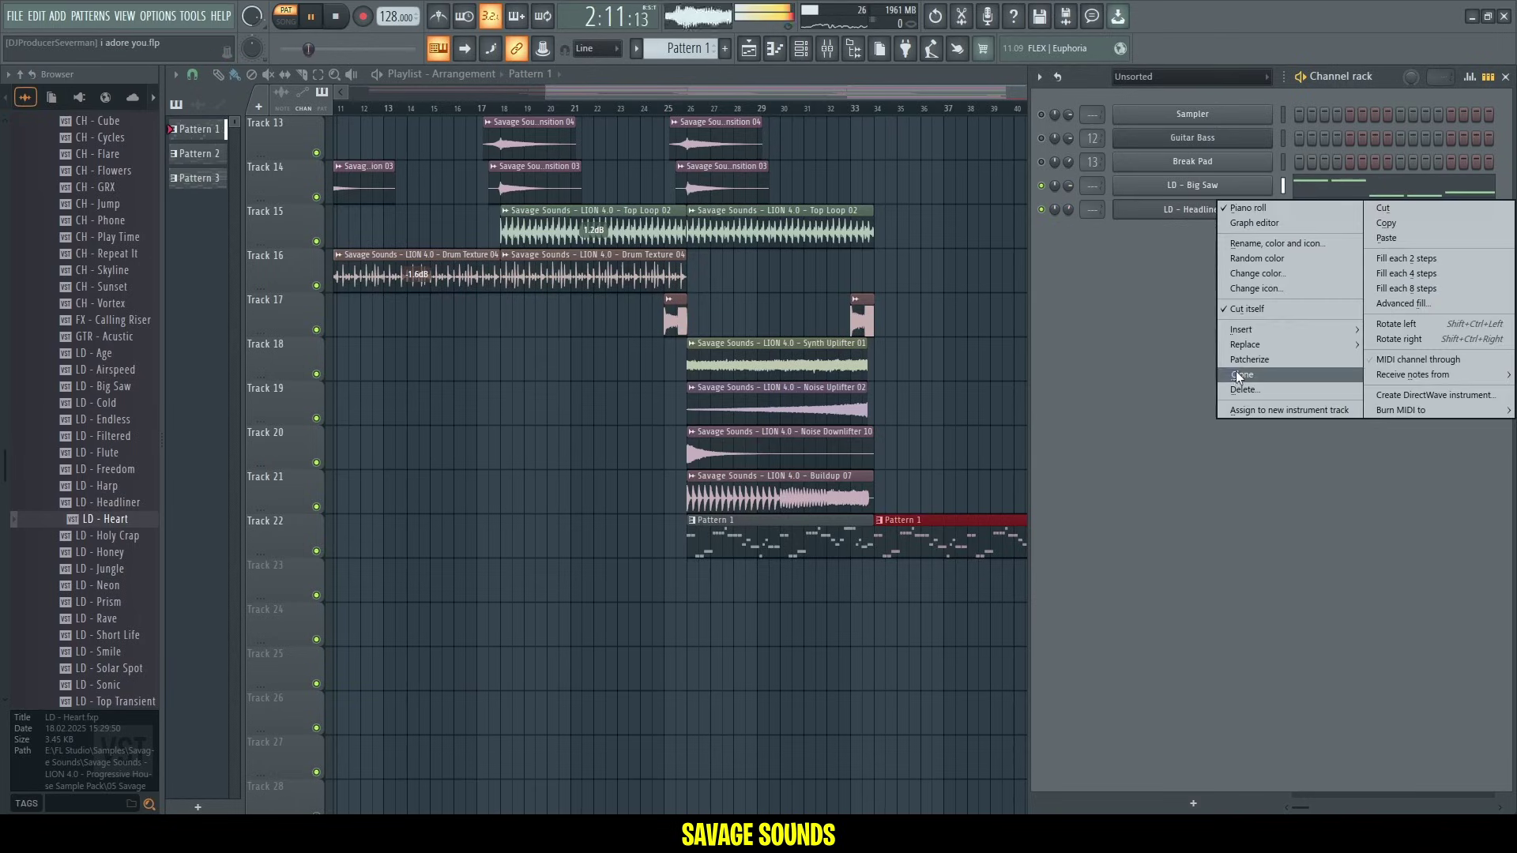
click(1239, 375)
right_click(1215, 229)
click(1060, 236)
drag(104, 586, 411, 314)
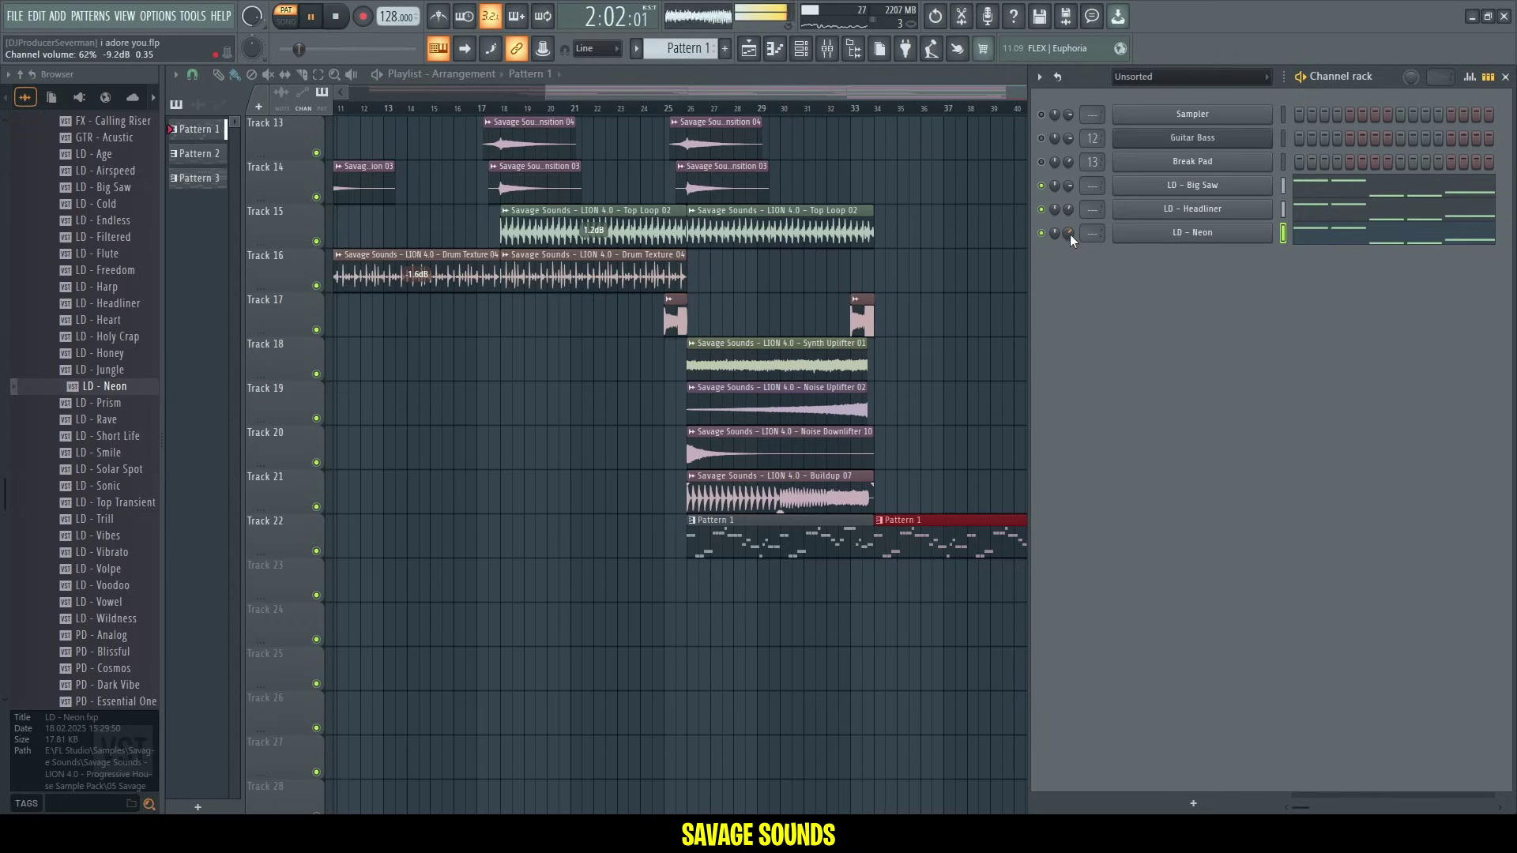
mouse_move(1069, 234)
mouse_down()
mouse_move(1065, 188)
mouse_move(1068, 231)
mouse_up()
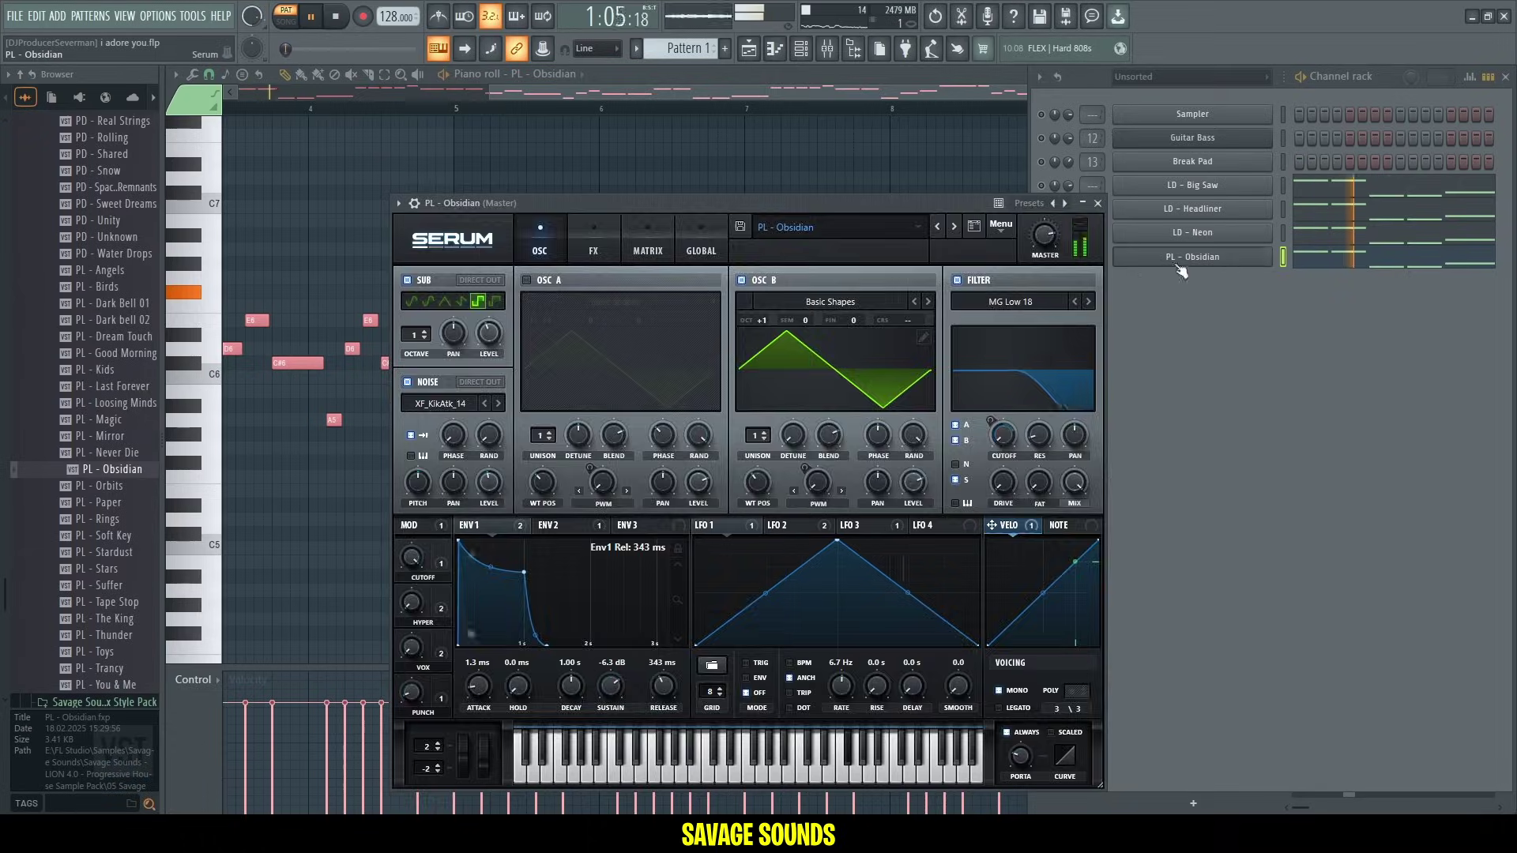
Lower all PL - Obsidian notes by one octave in the piano roll.
click(1179, 264)
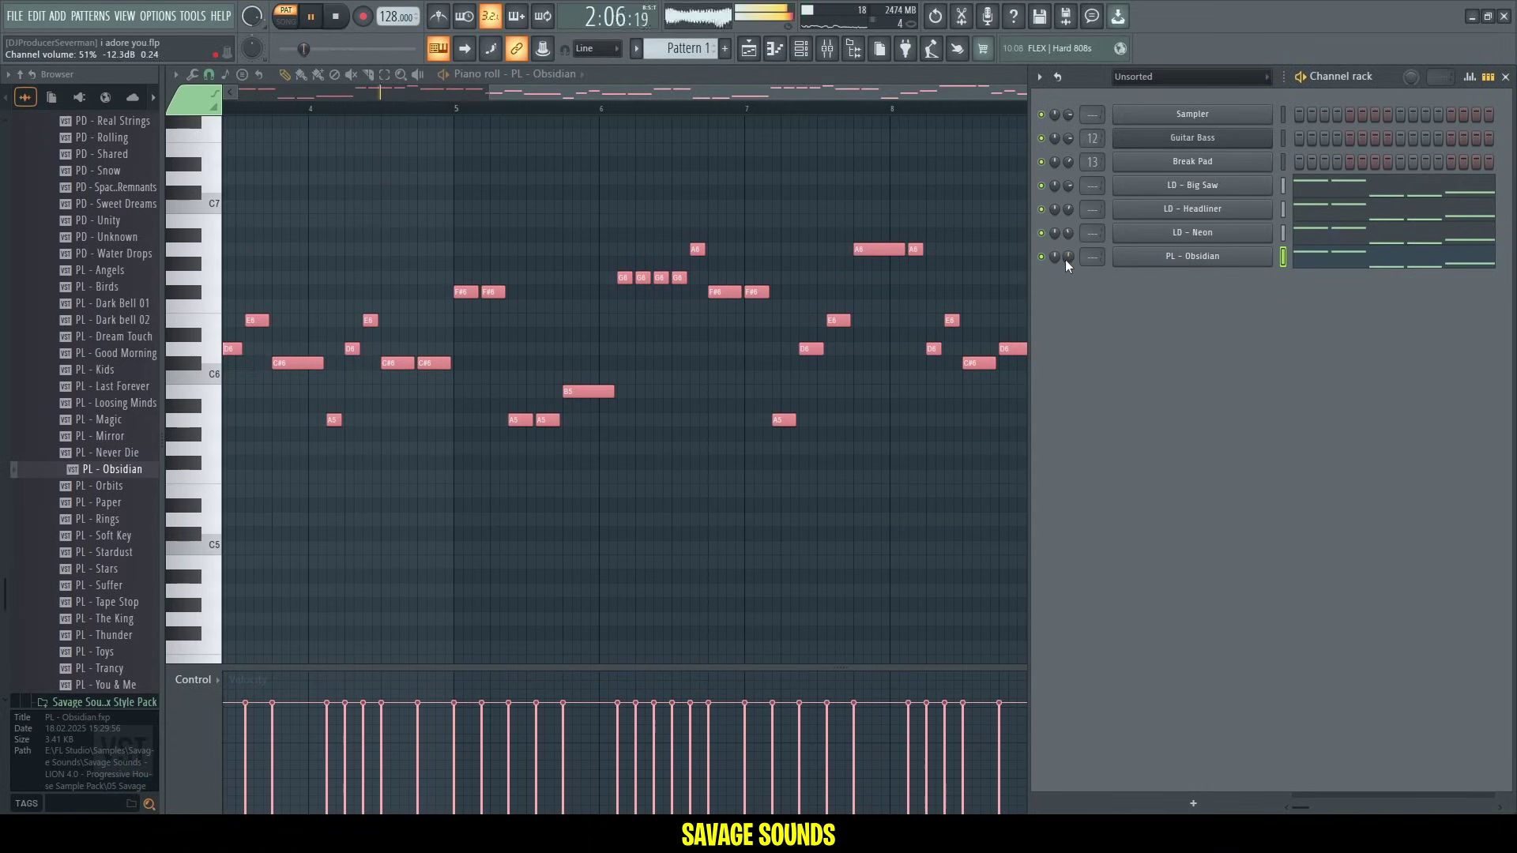
key(F6)
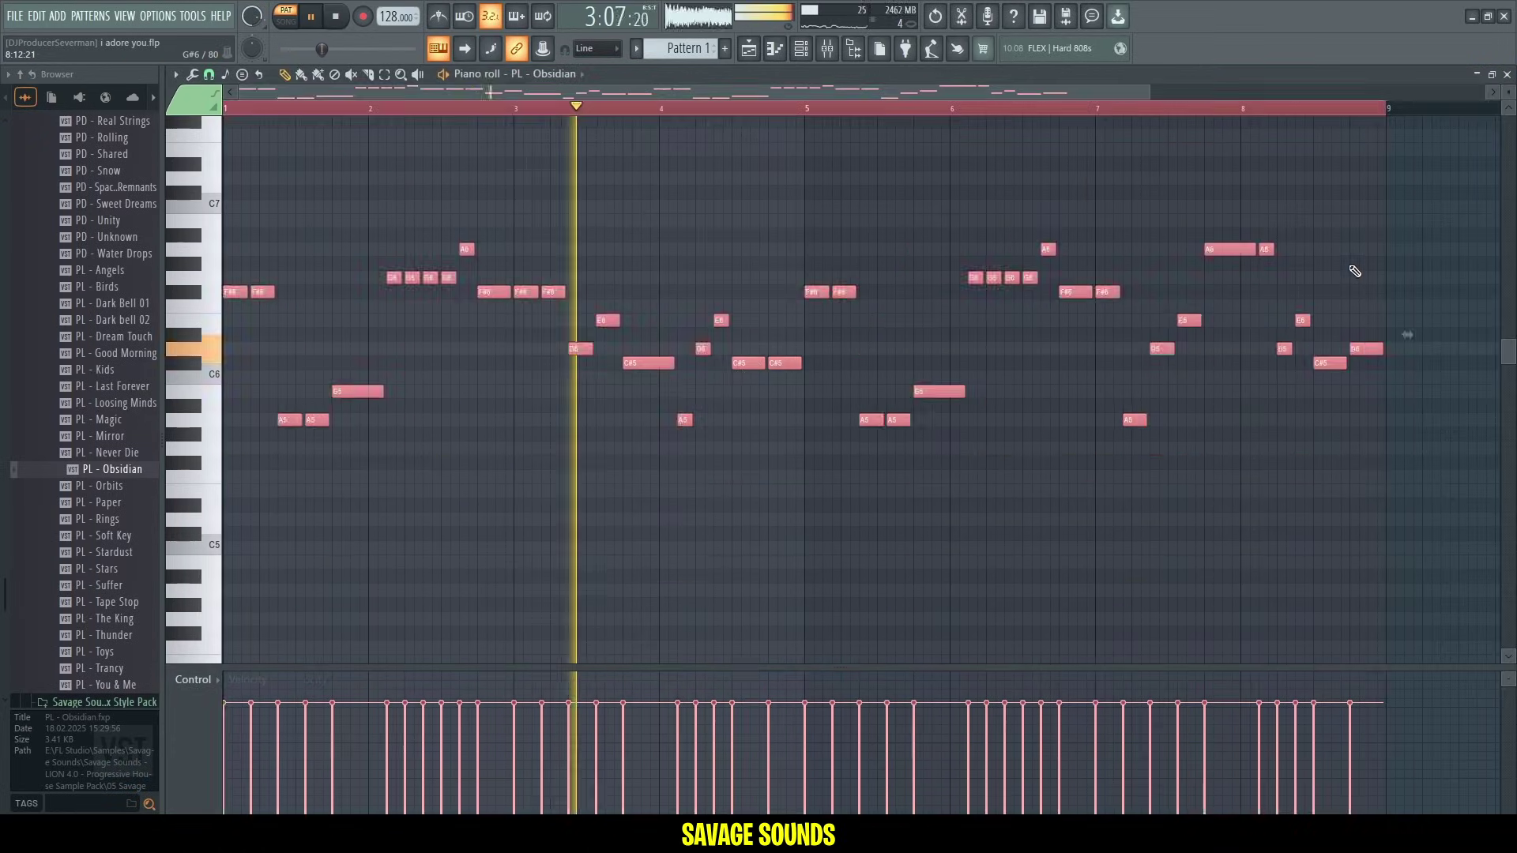
key(ctrl+Down)
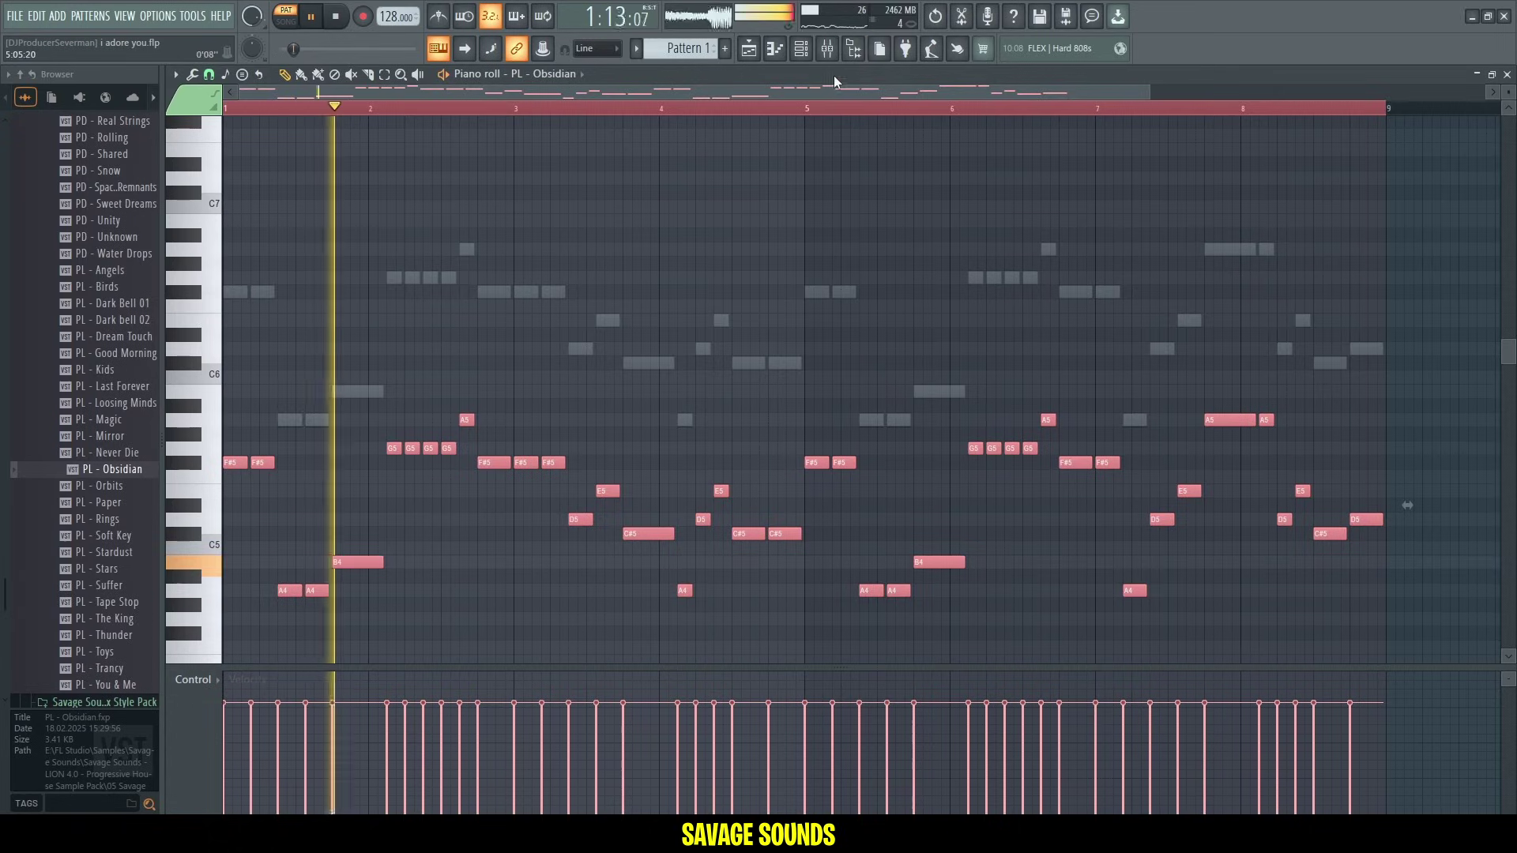
key(F6)
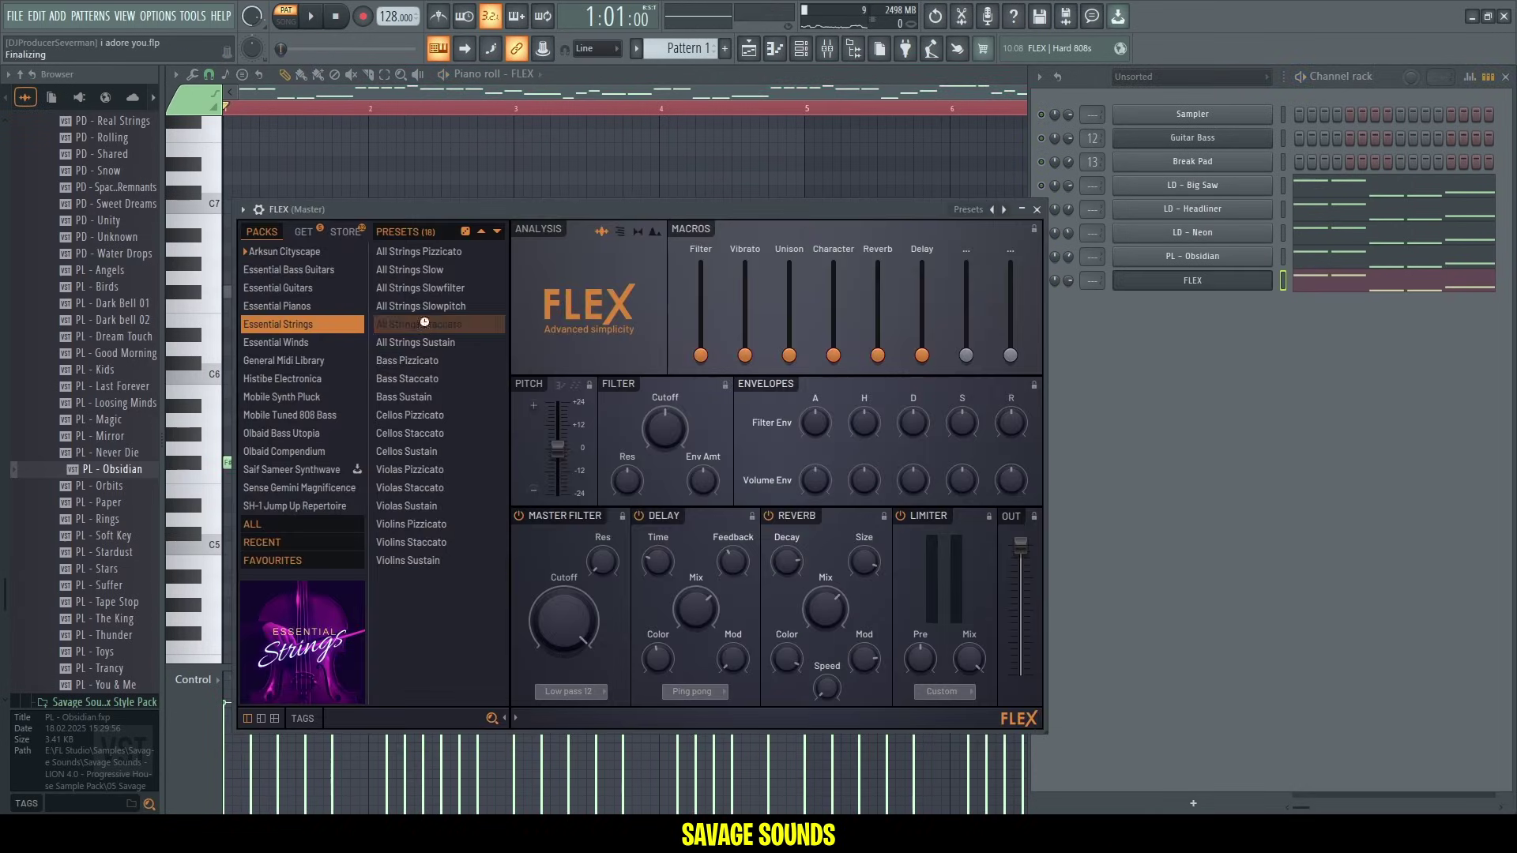
Audition the All Strings Staccato channel and open its notes.
key(space)
key(Escape)
key(F5)
click(1375, 281)
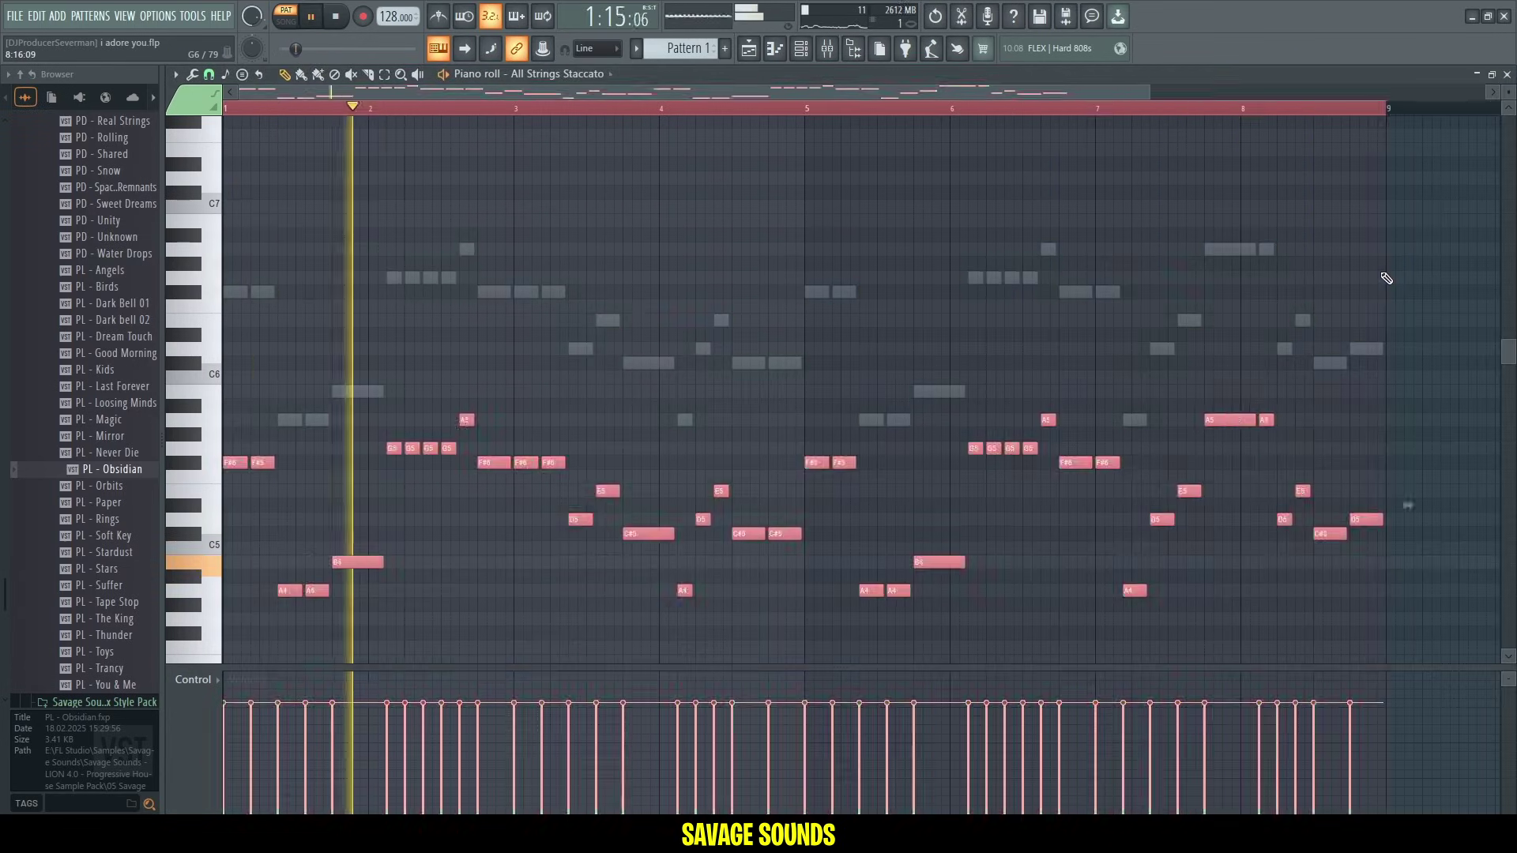
click(801, 50)
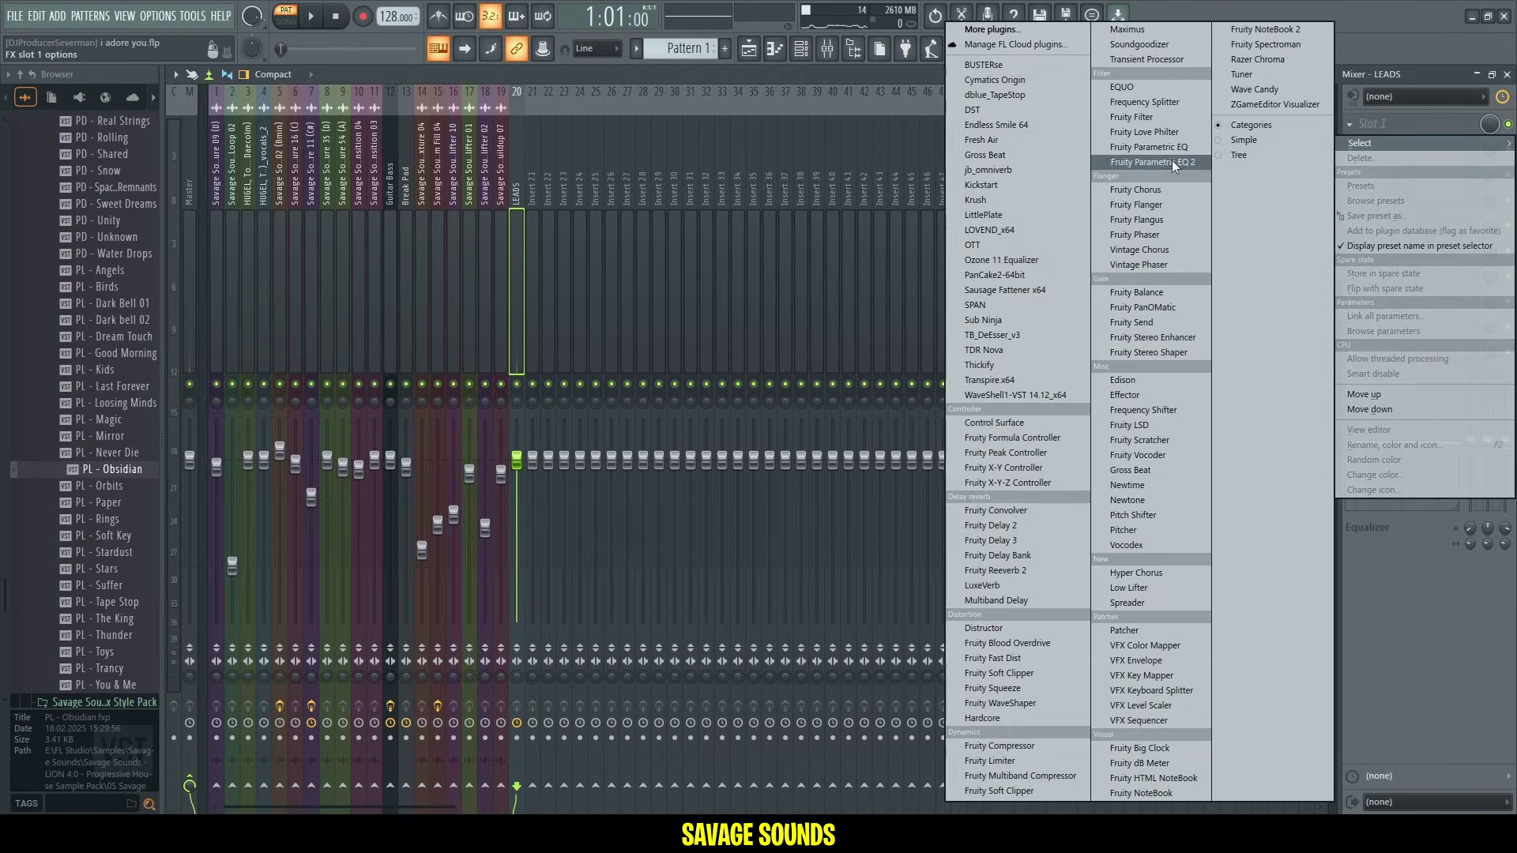
Add a parametric EQ with the 30Hz + 18kHz cut preset, 124Hz low cut and 745Hz dip.
click(1172, 161)
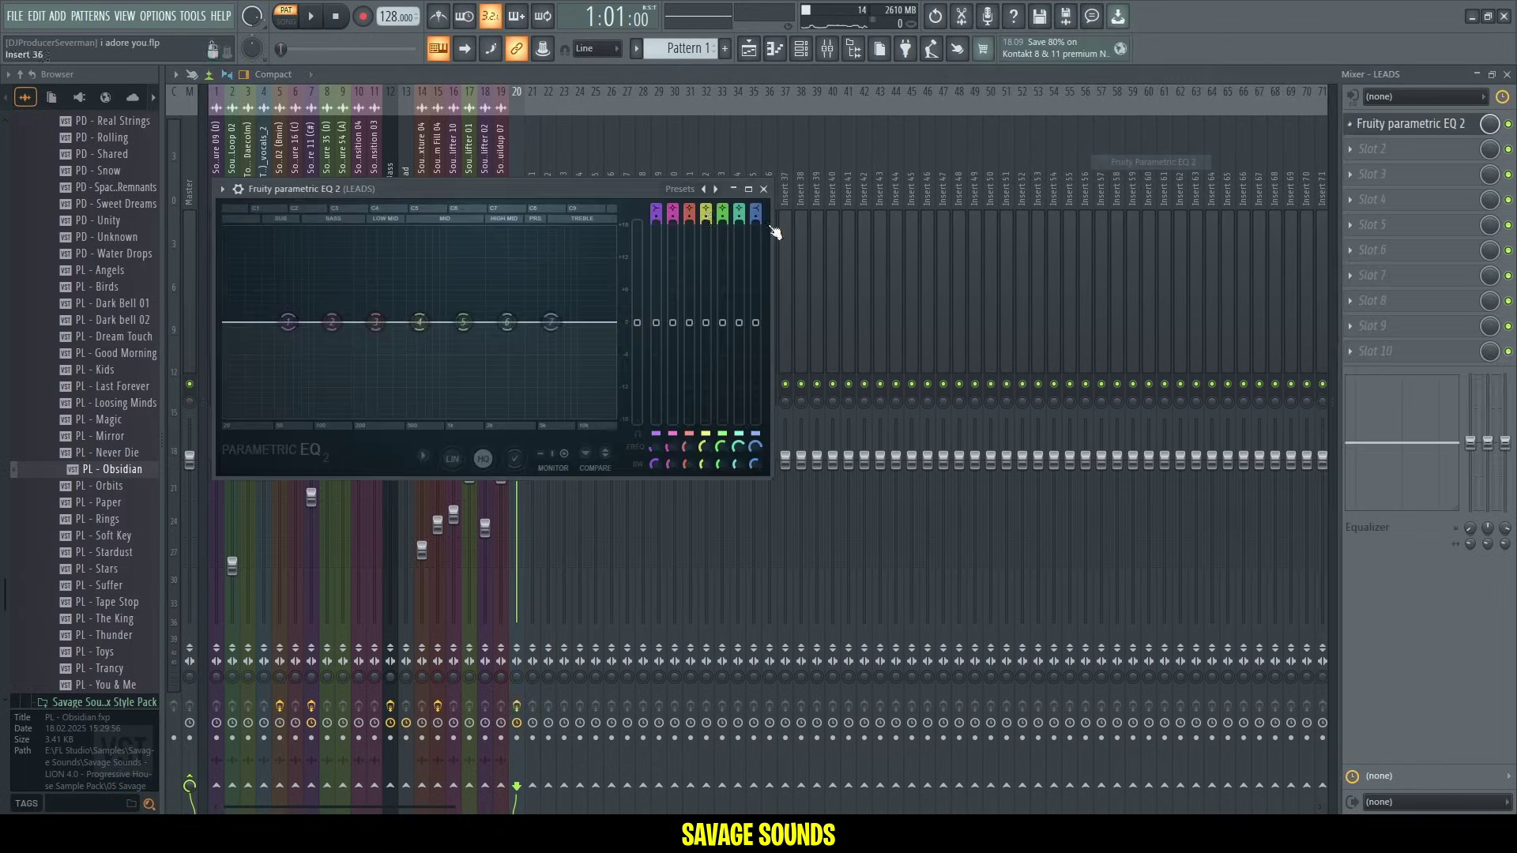
click(717, 189)
drag(656, 448, 657, 431)
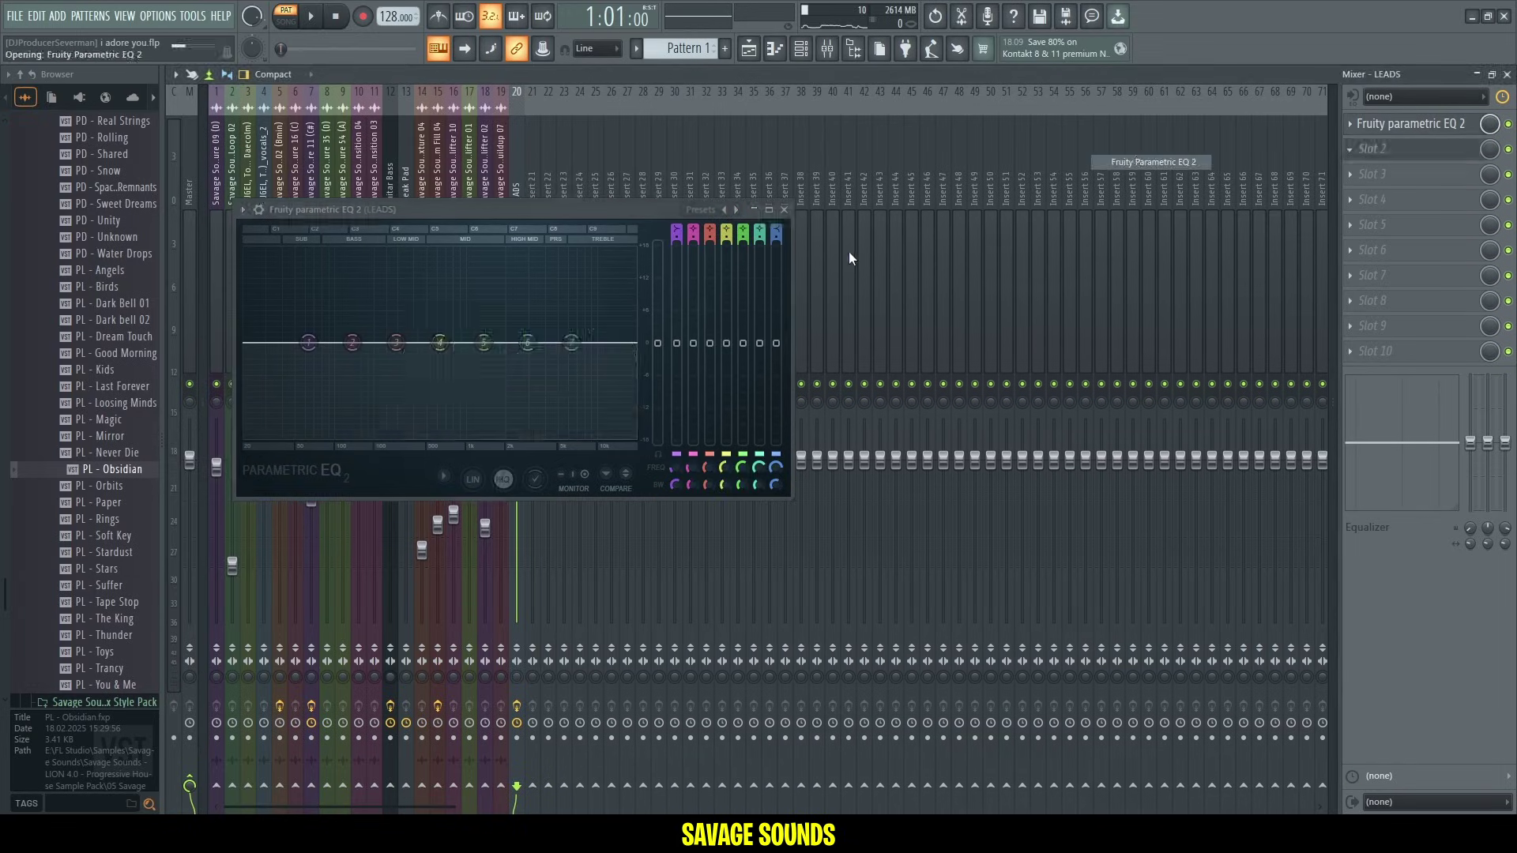
key(space)
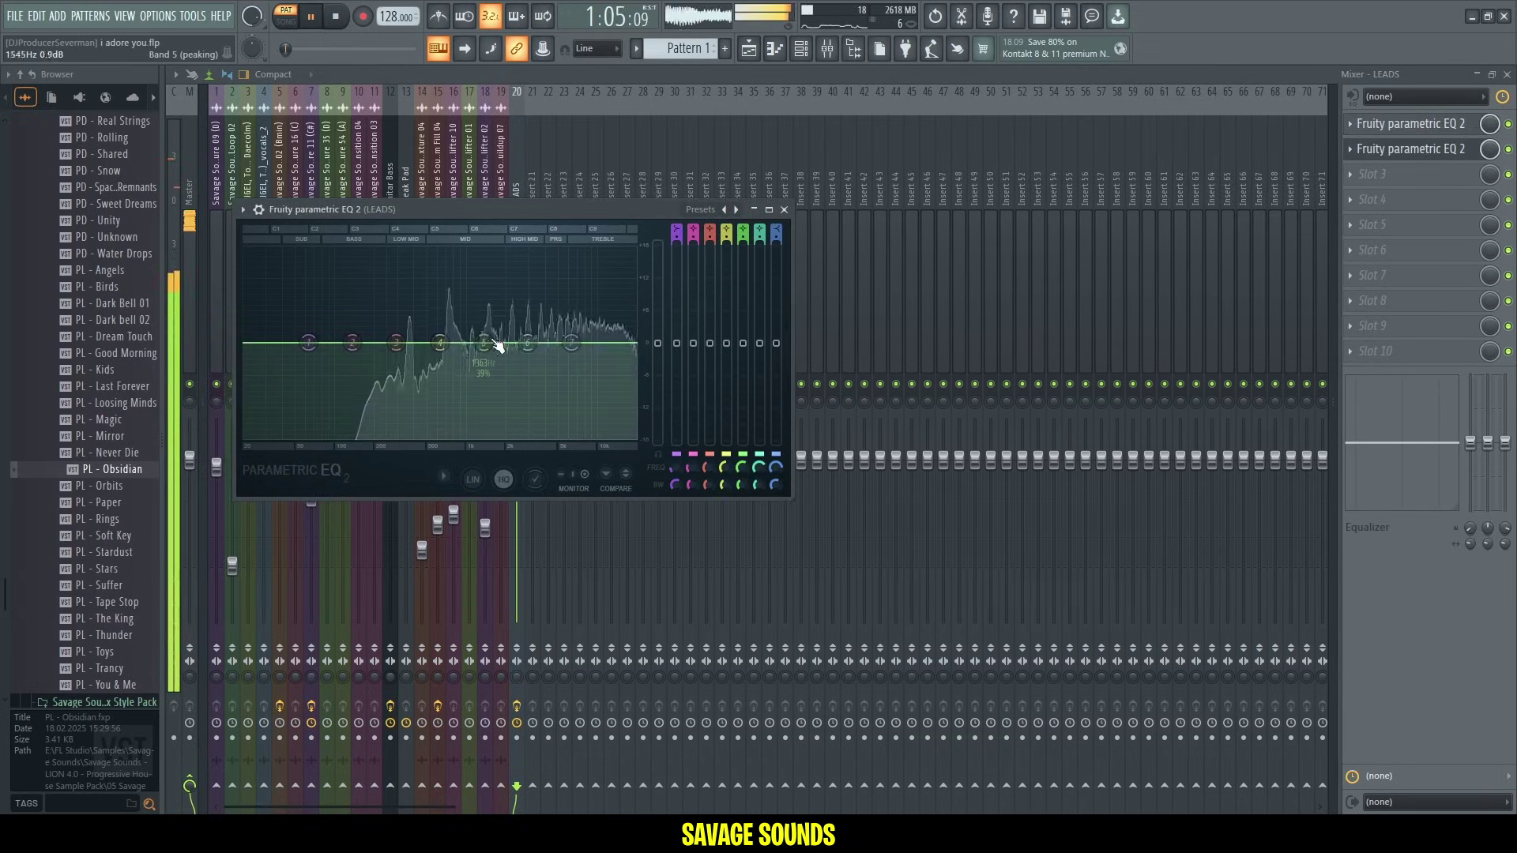
drag(483, 342, 456, 358)
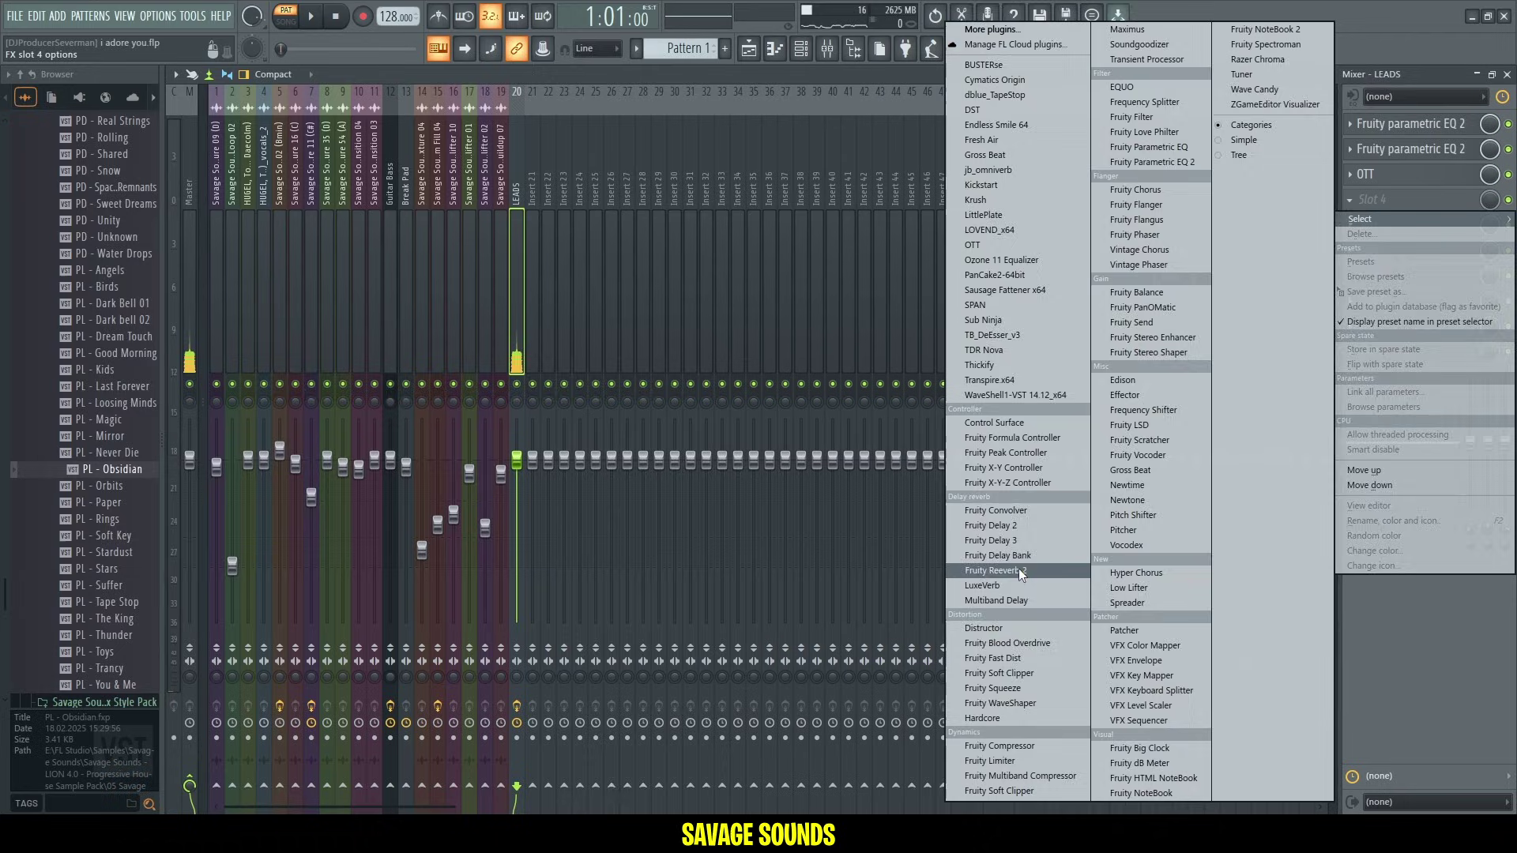
Add Fruity Reeverb 2 above OTT, then Kickstart with a different ducking curve.
click(1020, 567)
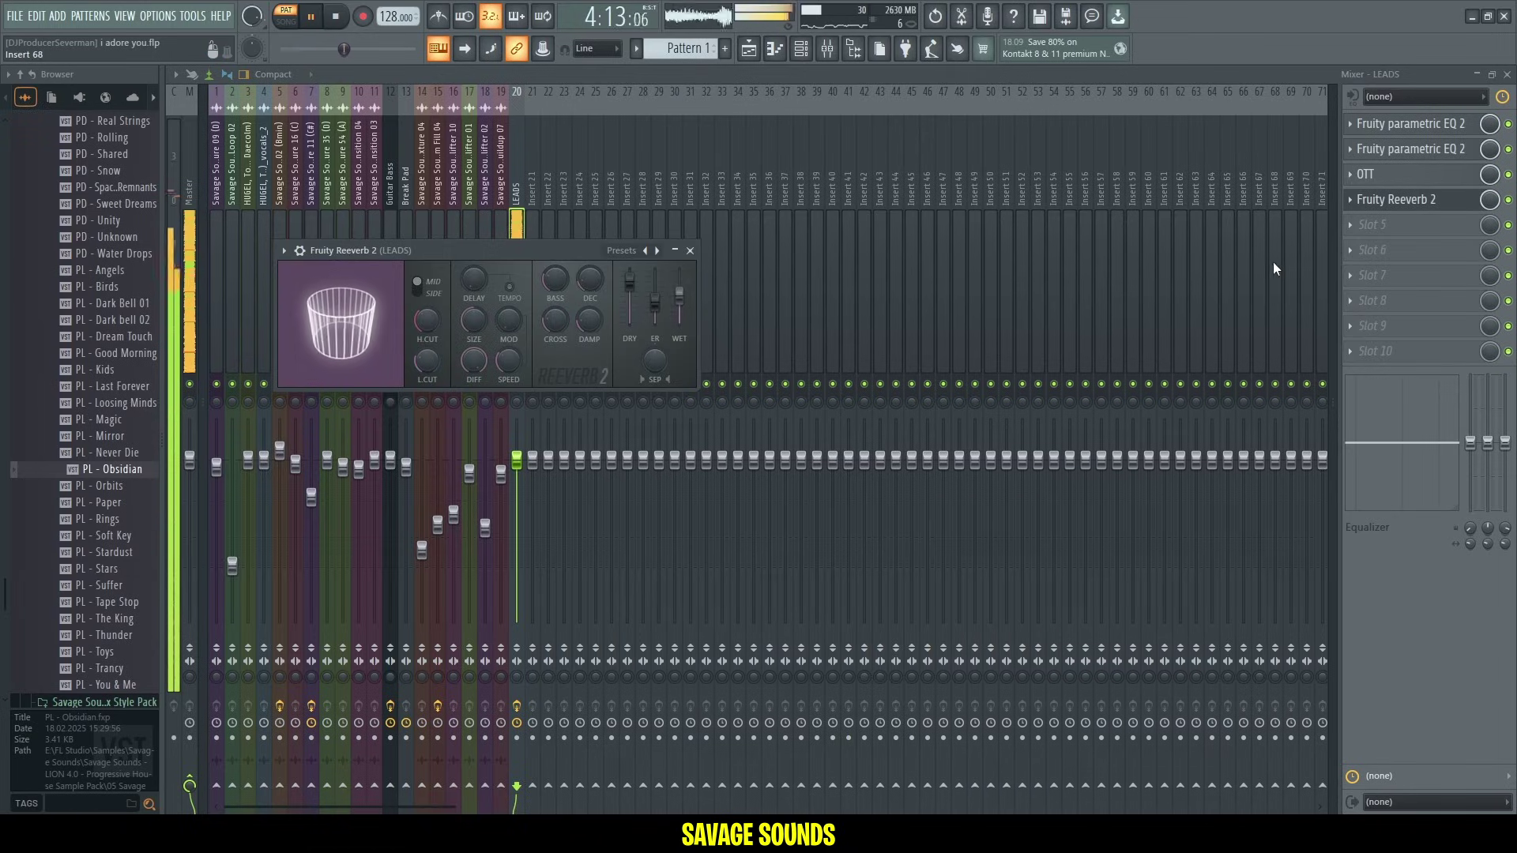
drag(1397, 208, 1397, 174)
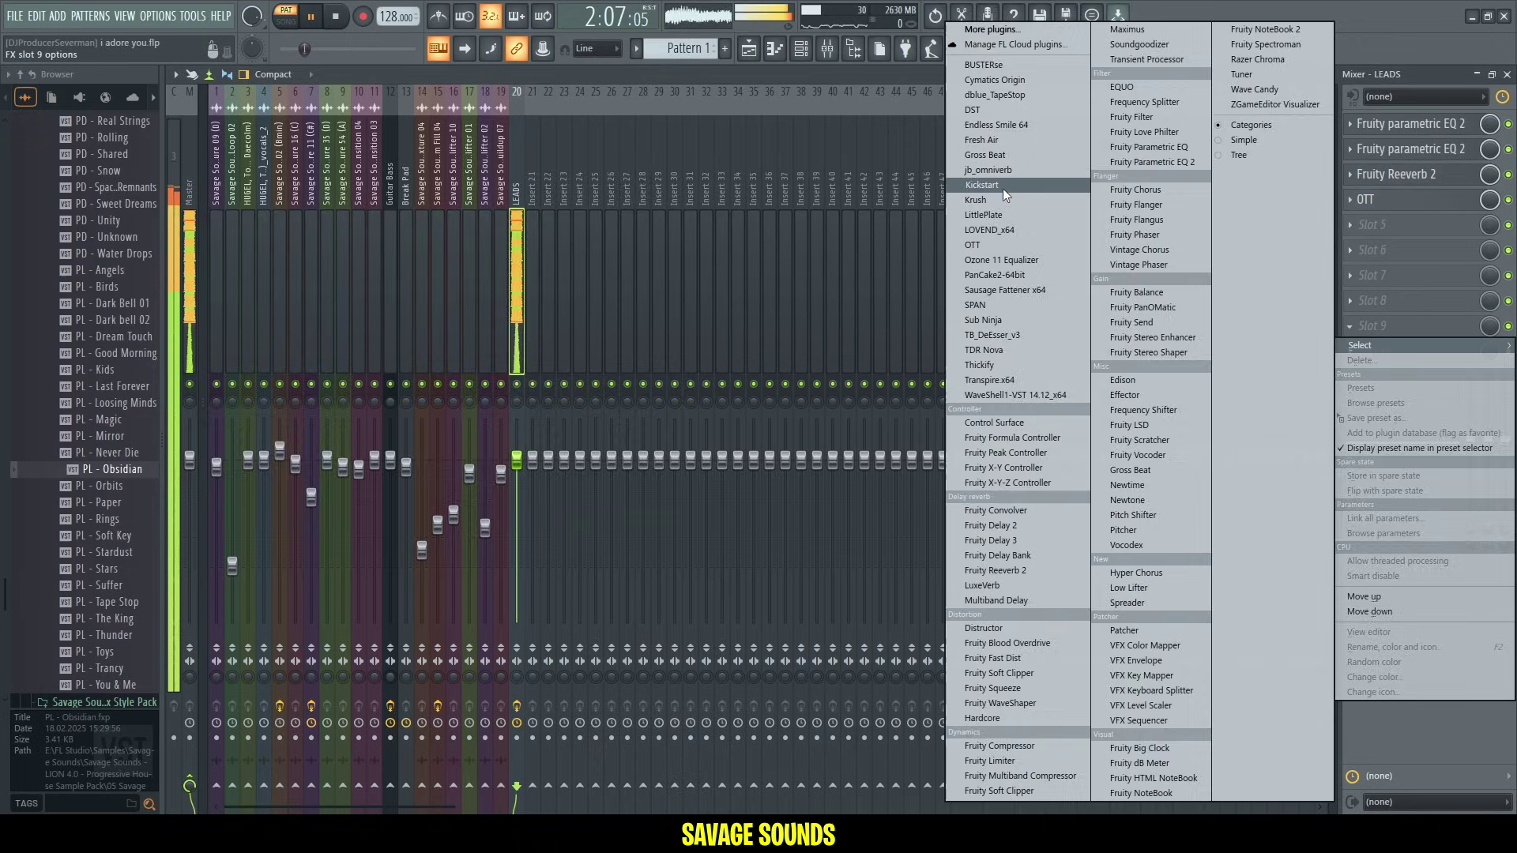
click(1004, 190)
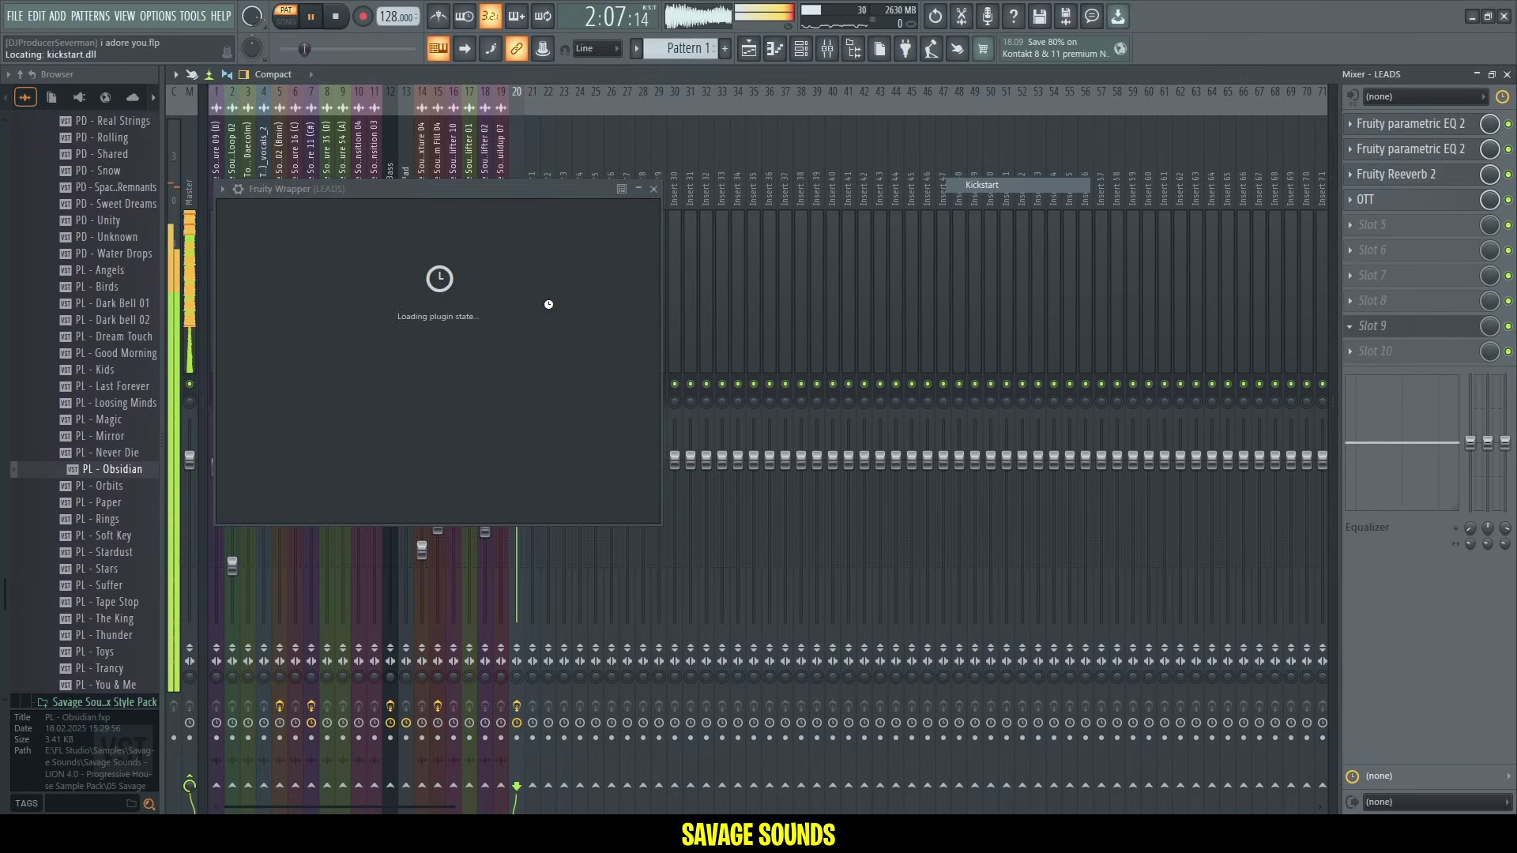
click(417, 420)
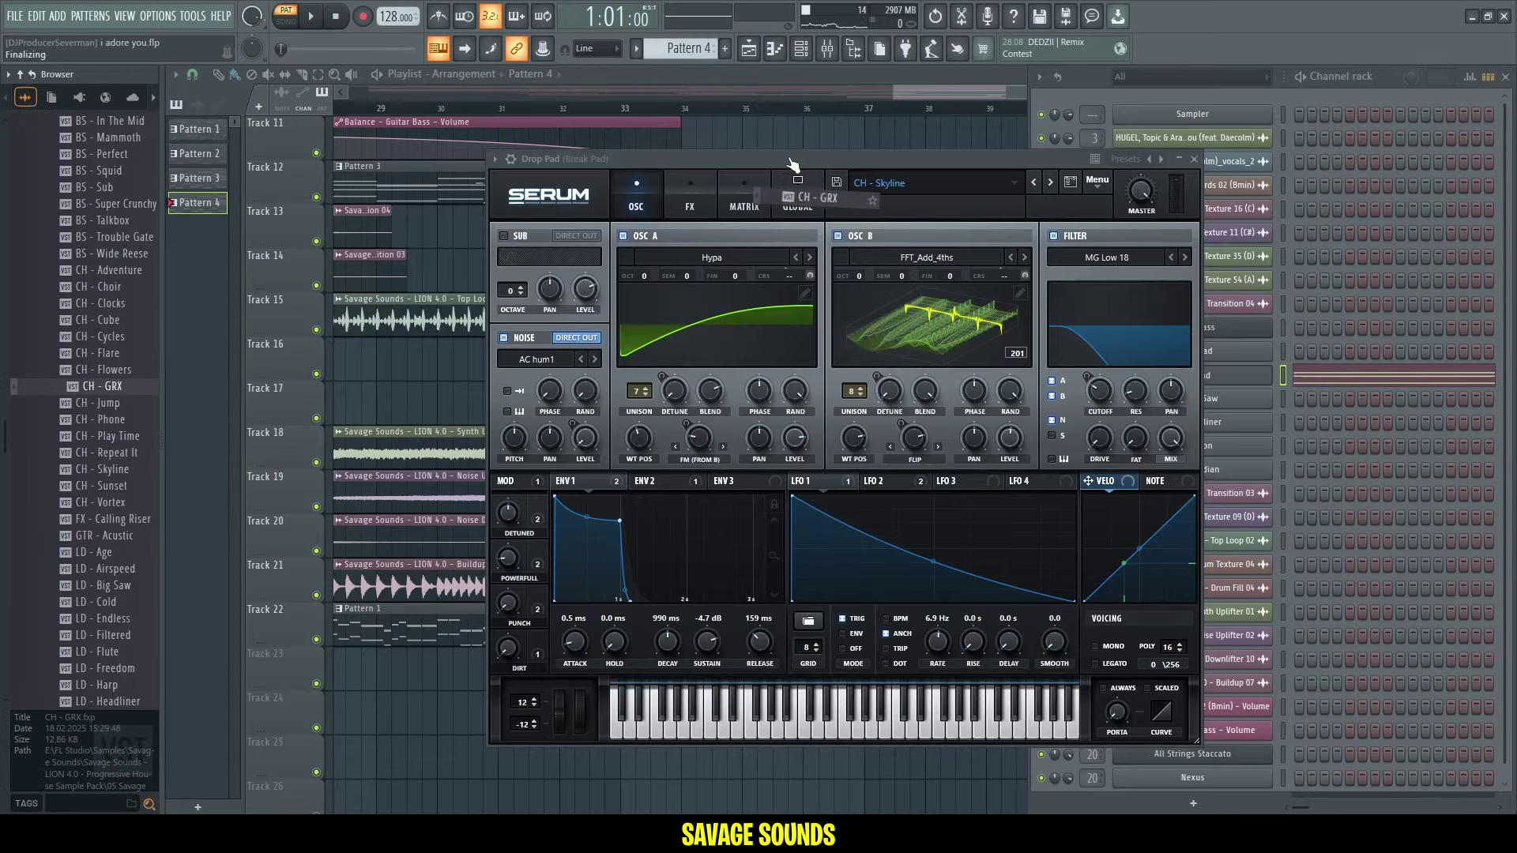
Load the CH - GRX preset into Serum and audition its chord notes.
drag(792, 165, 789, 162)
key(space)
click(1366, 383)
scroll(789, 355, down, 8)
scroll(335, 98, up, 2)
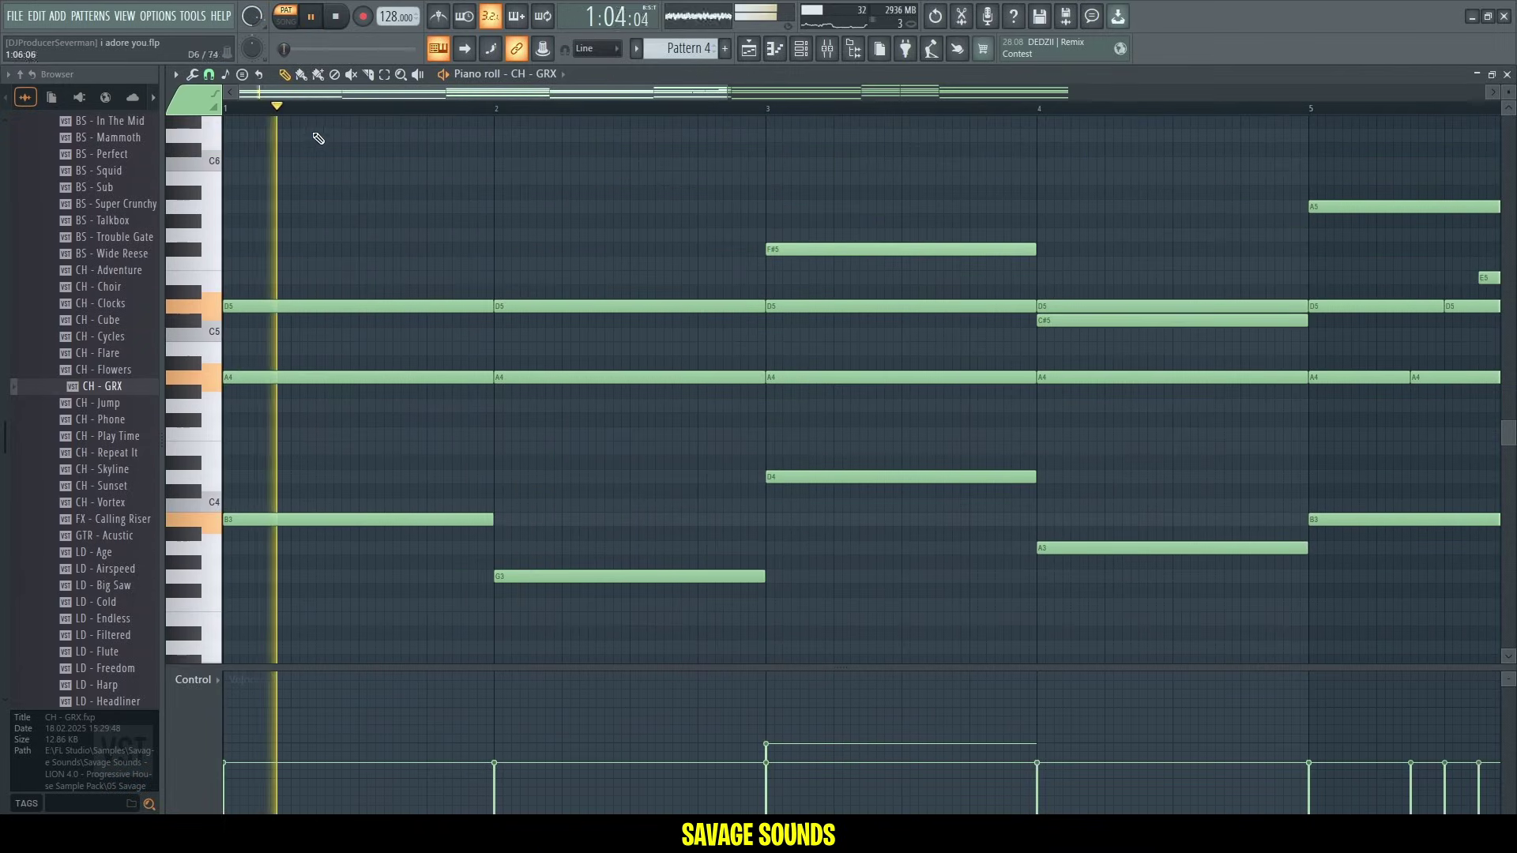
scroll(316, 99, up, 2)
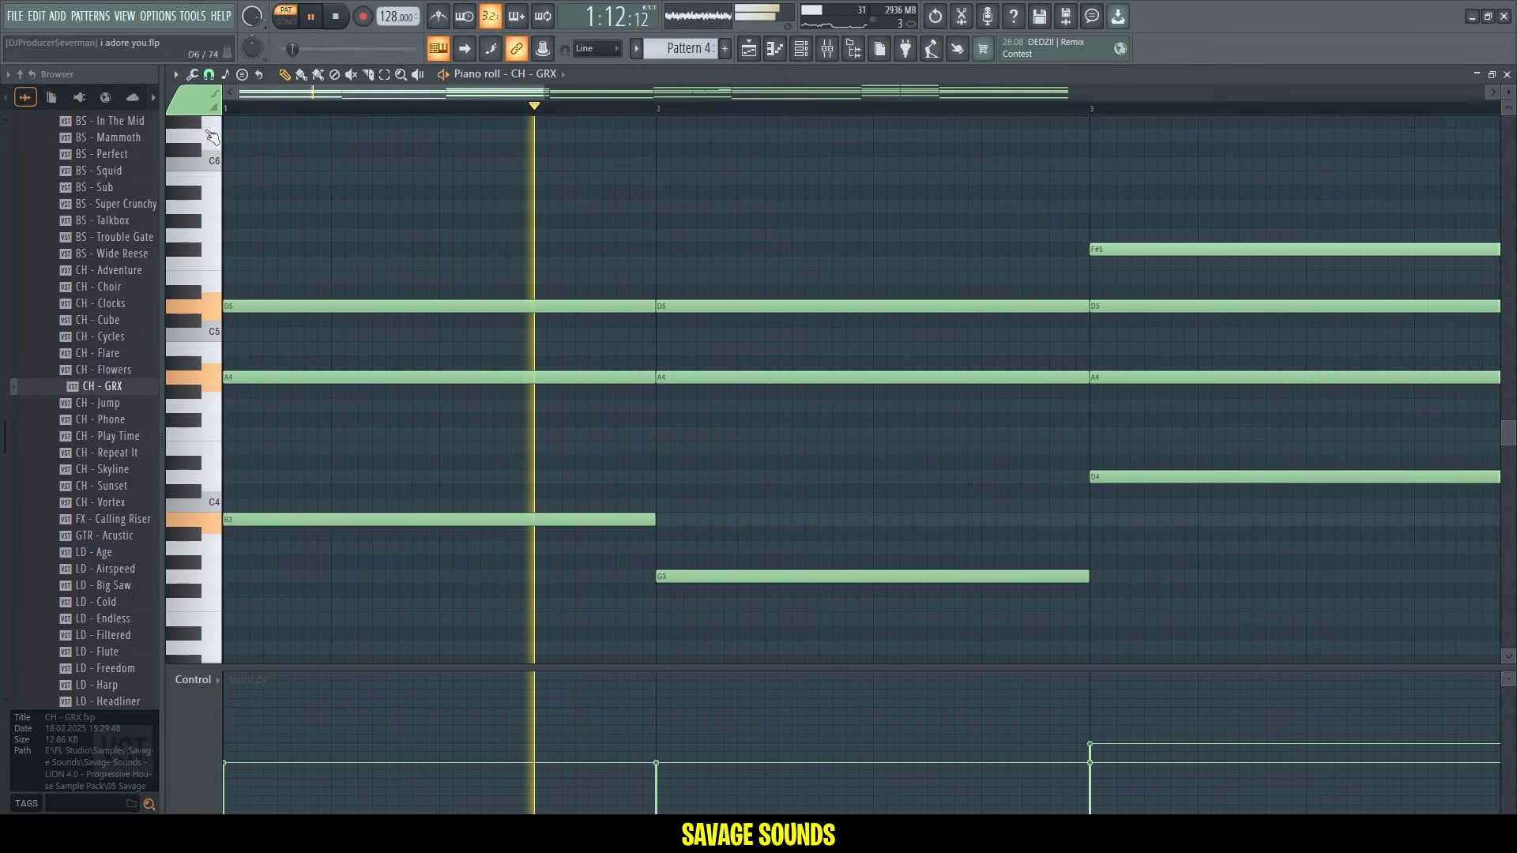
key(space)
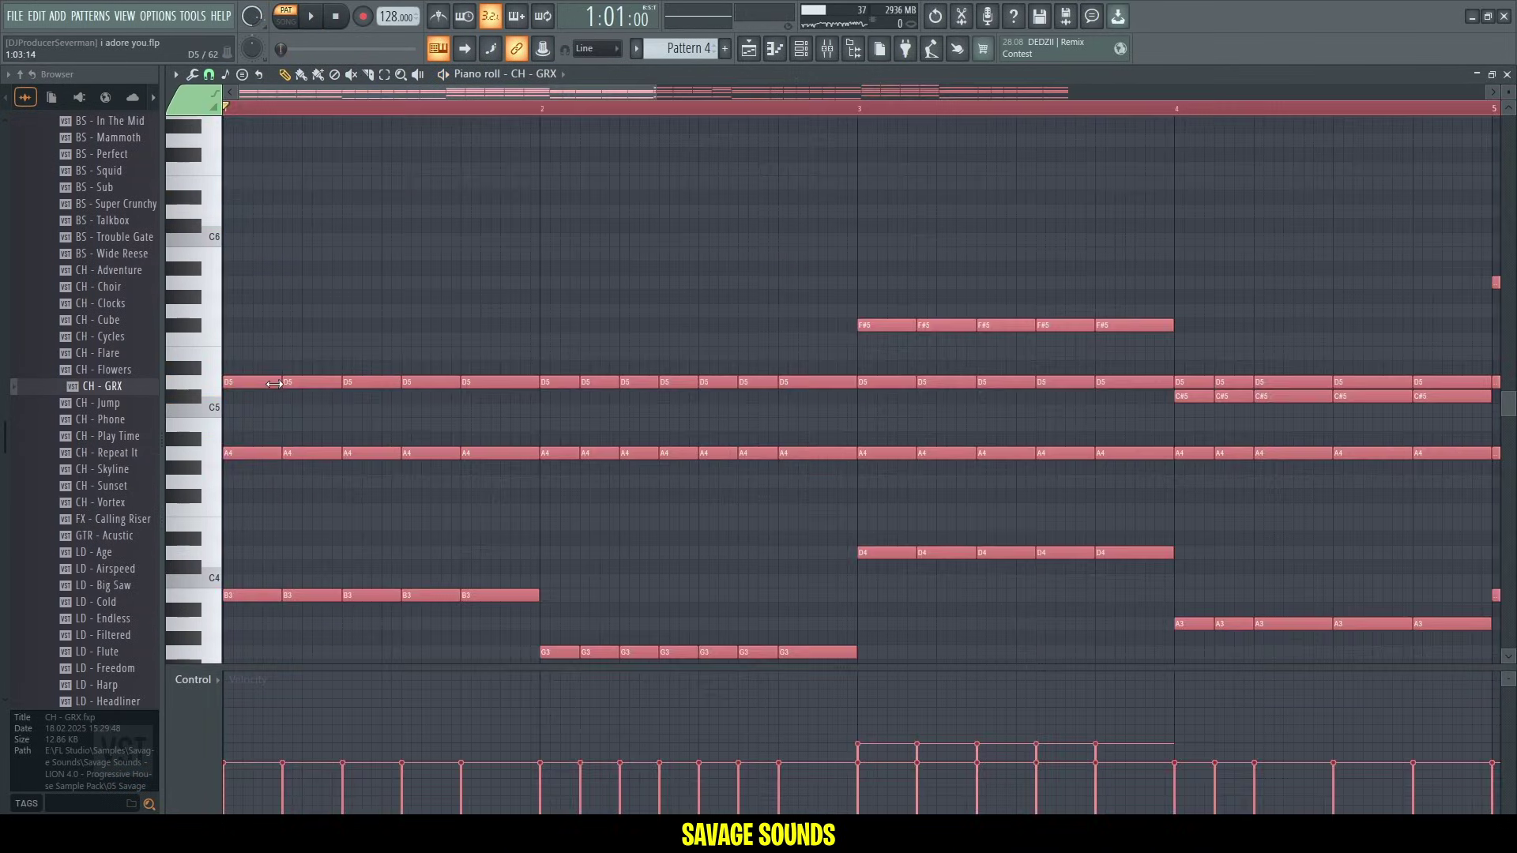
key(space)
scroll(395, 120, down, 3)
scroll(398, 117, down, 3)
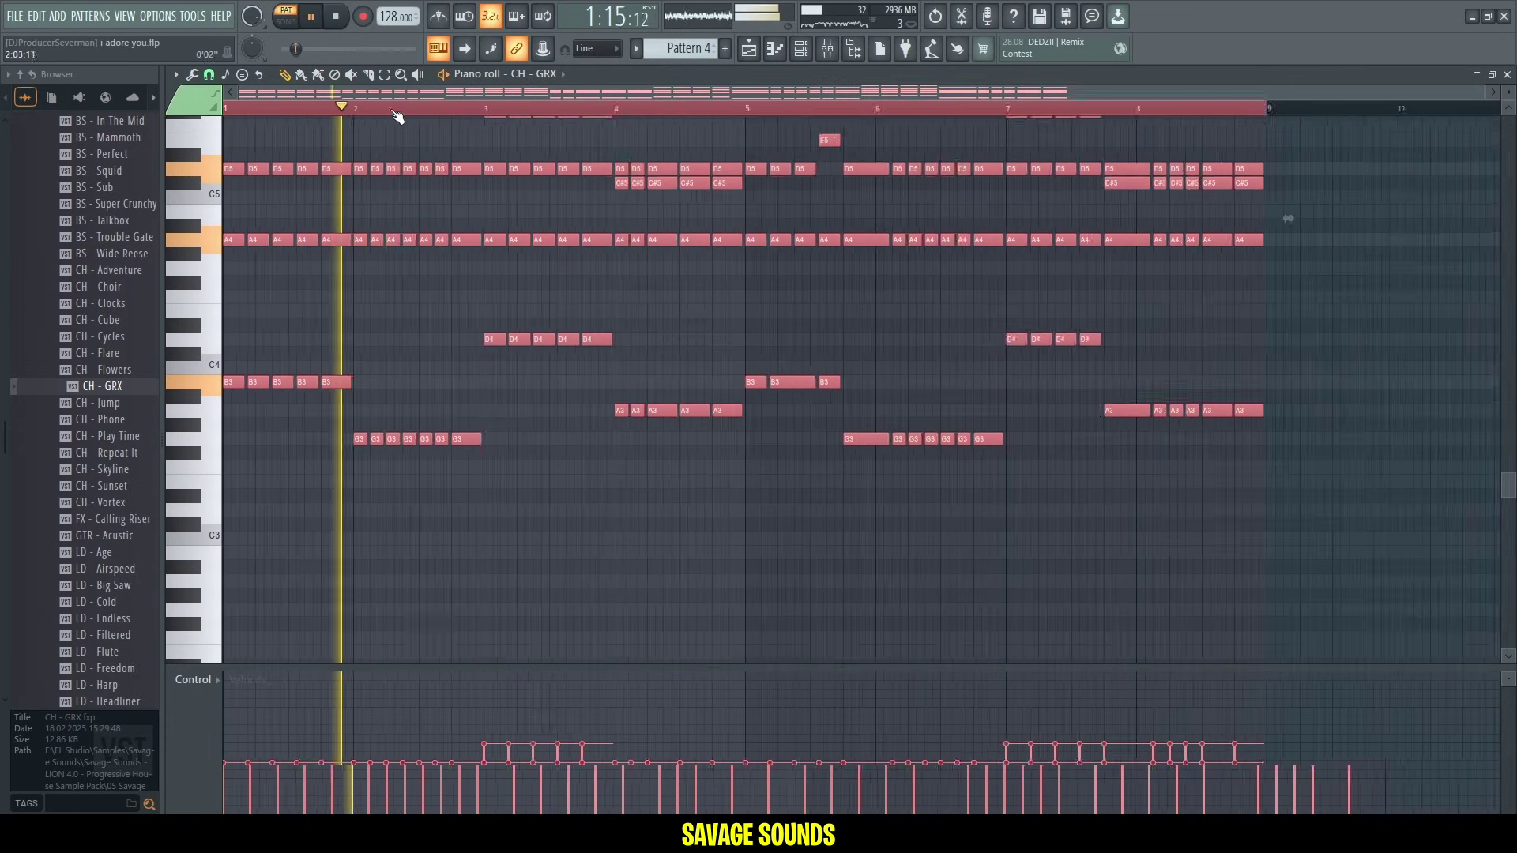
scroll(1090, 434, up, 3)
Clone the CH - GRX channel and load the CH - Flowers preset into the clone.
key(F6)
click(1211, 380)
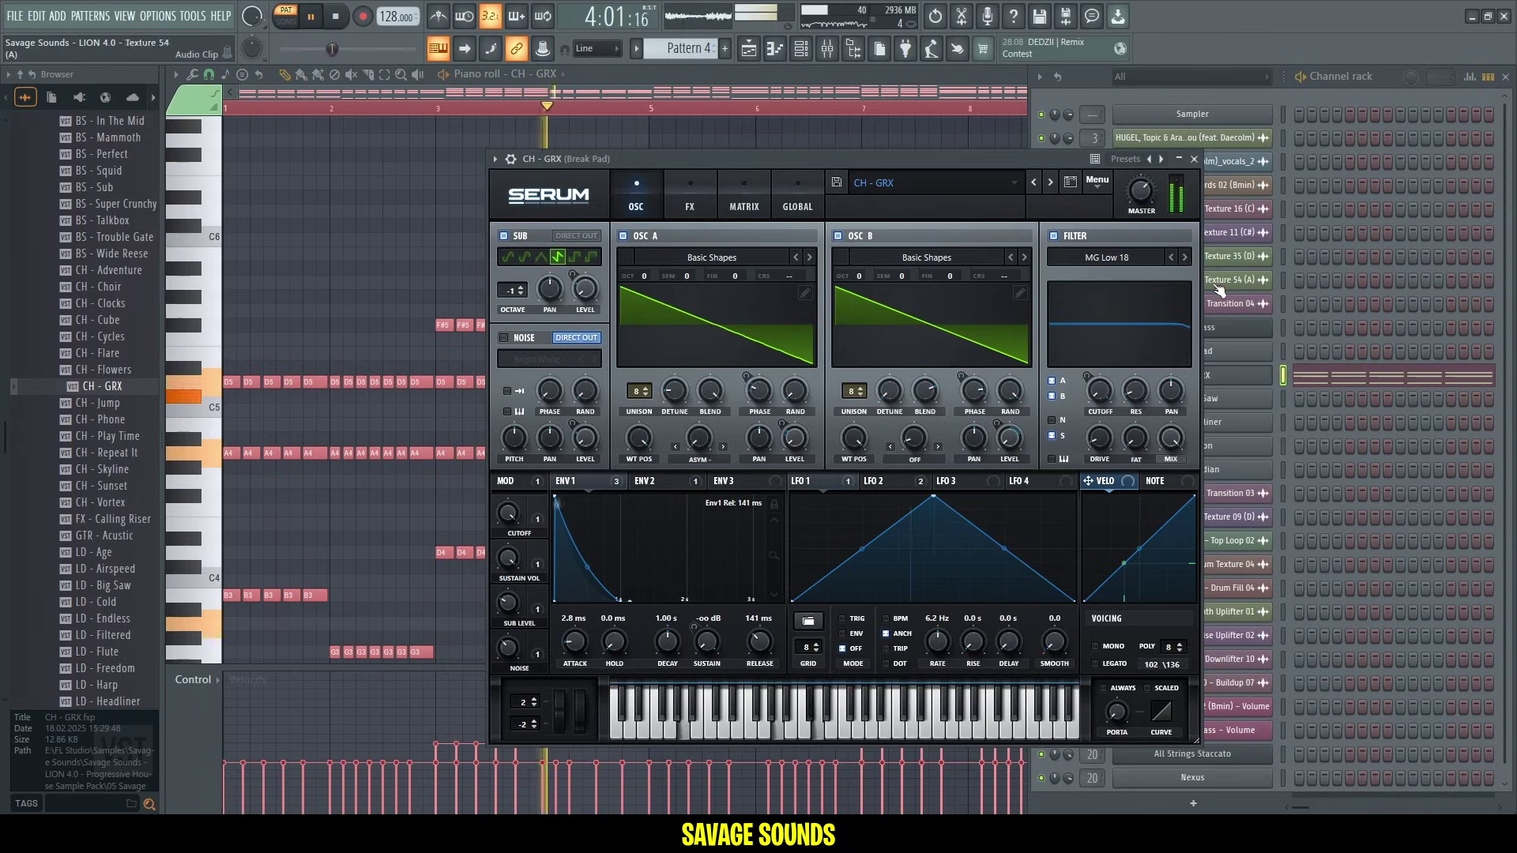
click(1193, 159)
double_click(103, 387)
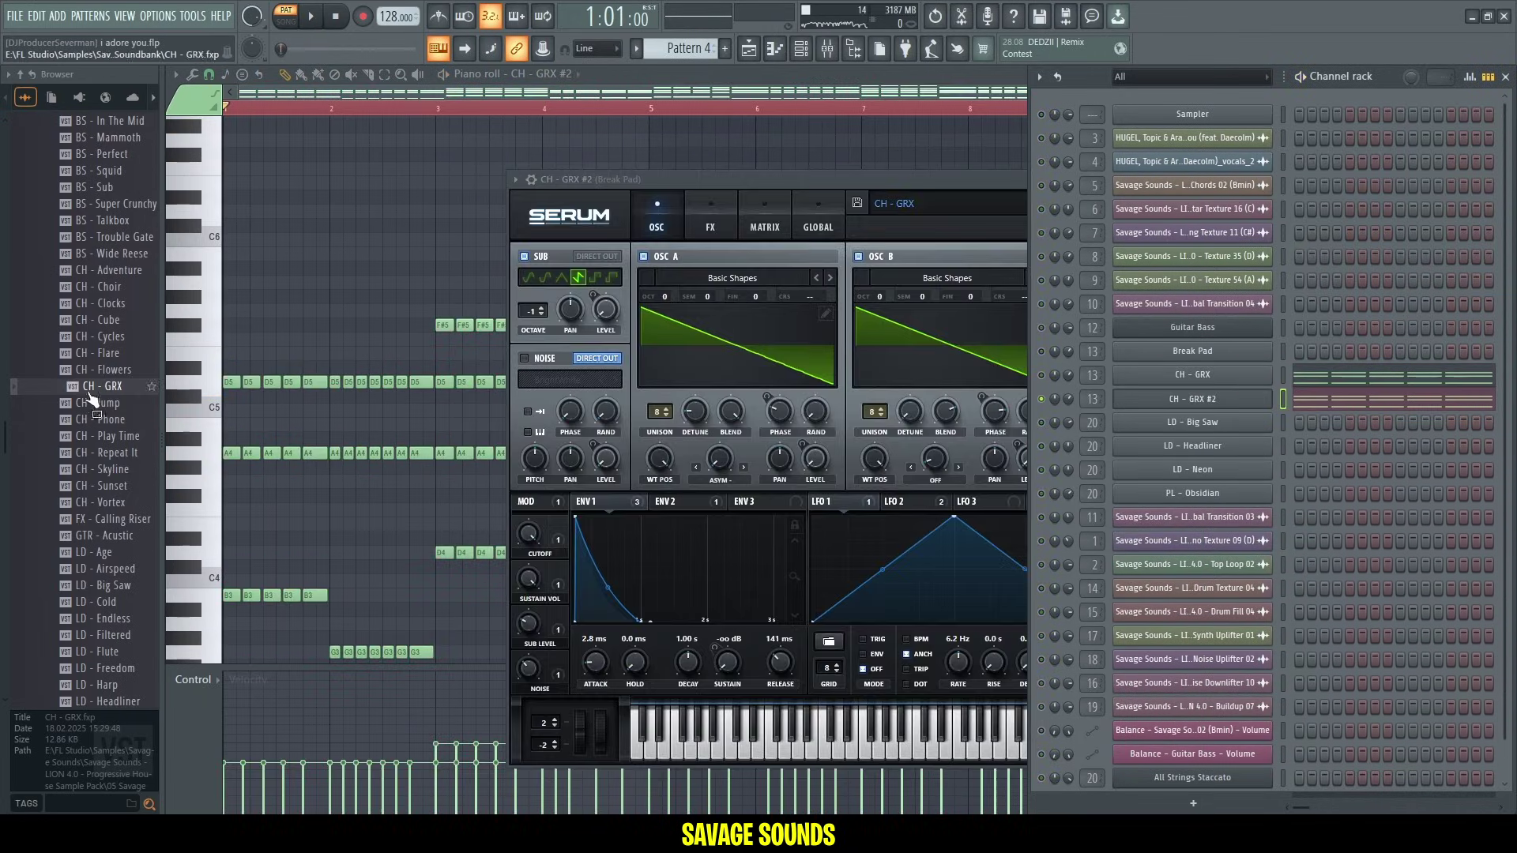
drag(101, 379, 747, 178)
key(space)
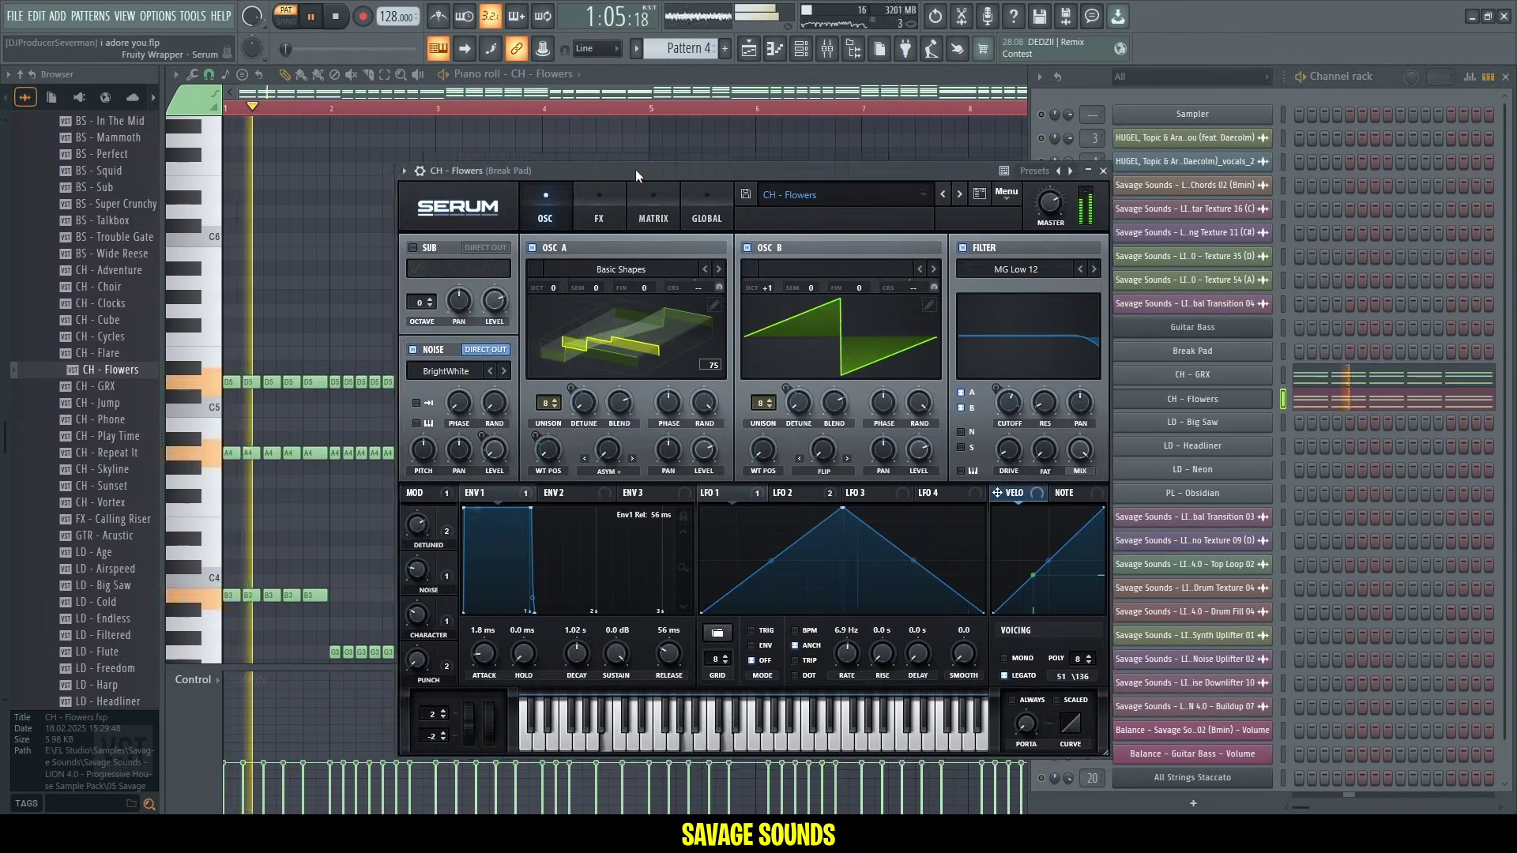
key(Escape)
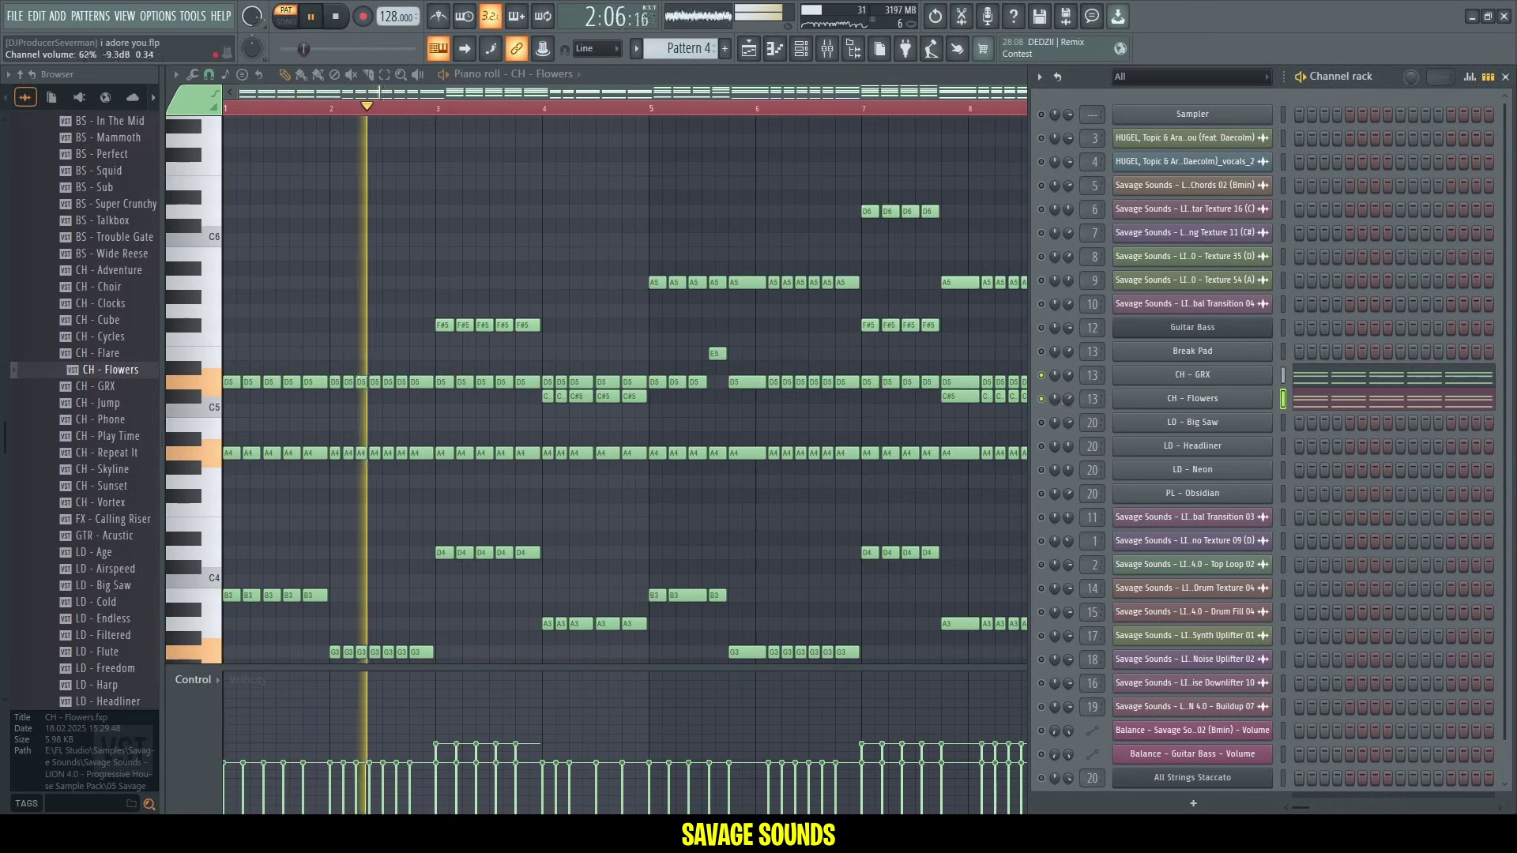
Raise all CH - Flowers notes one octave in the piano roll.
key(F6)
key(ctrl+a)
key(ctrl+Up)
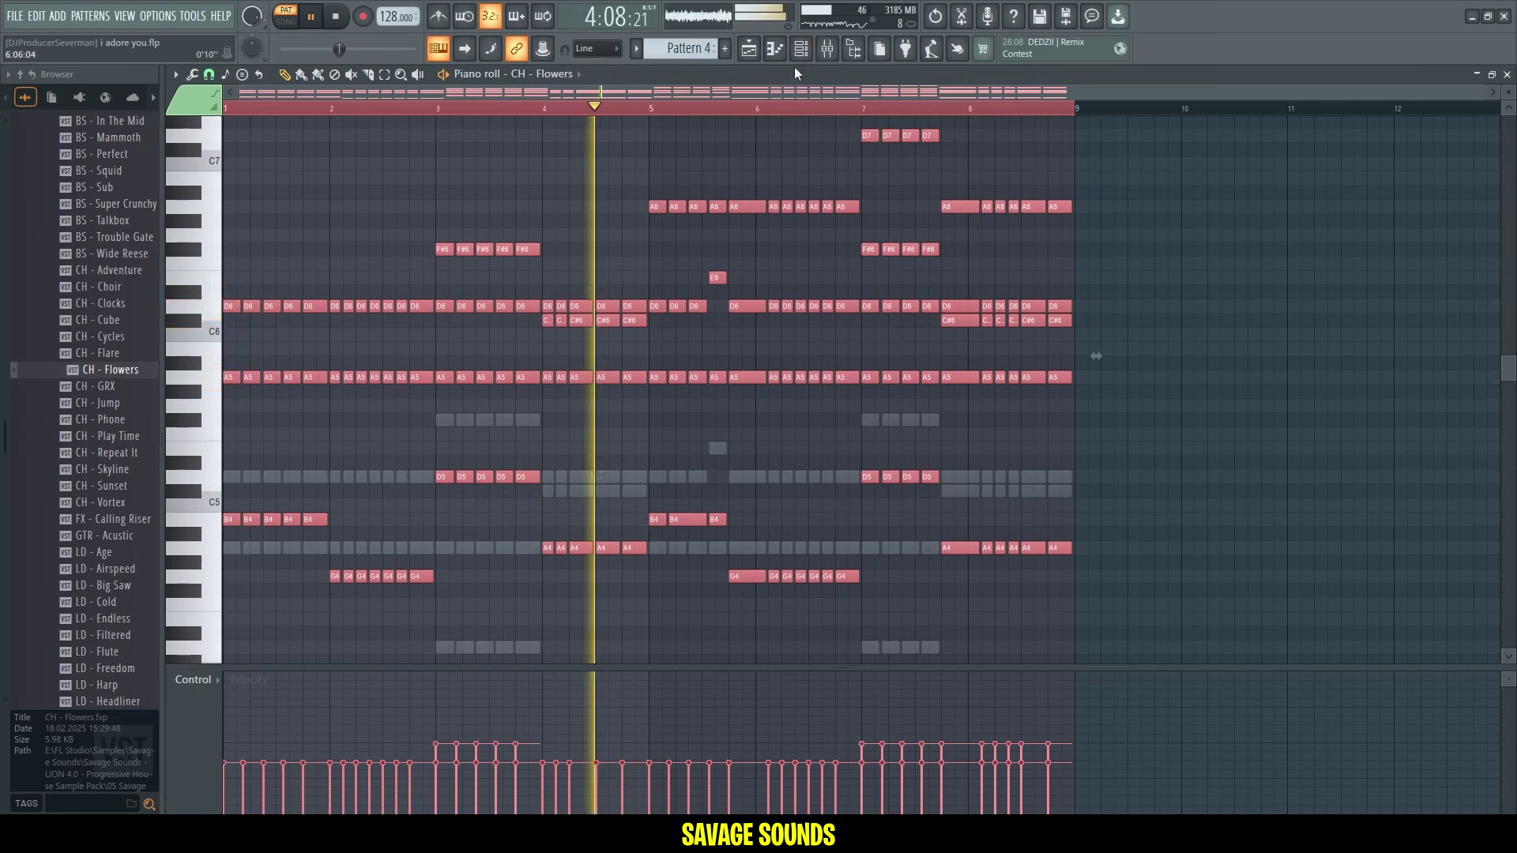
key(F6)
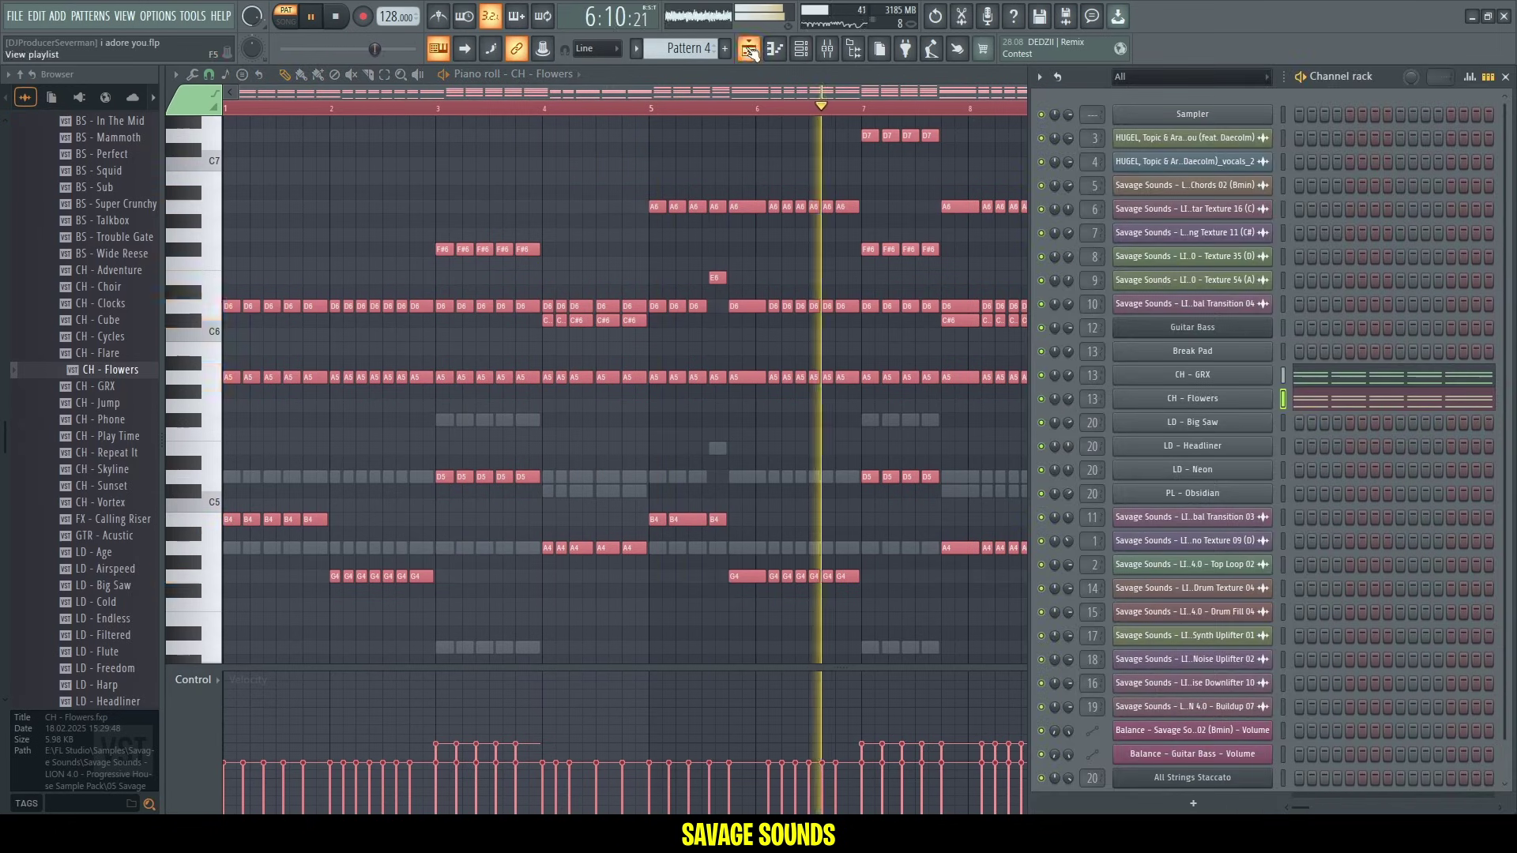
key(F5)
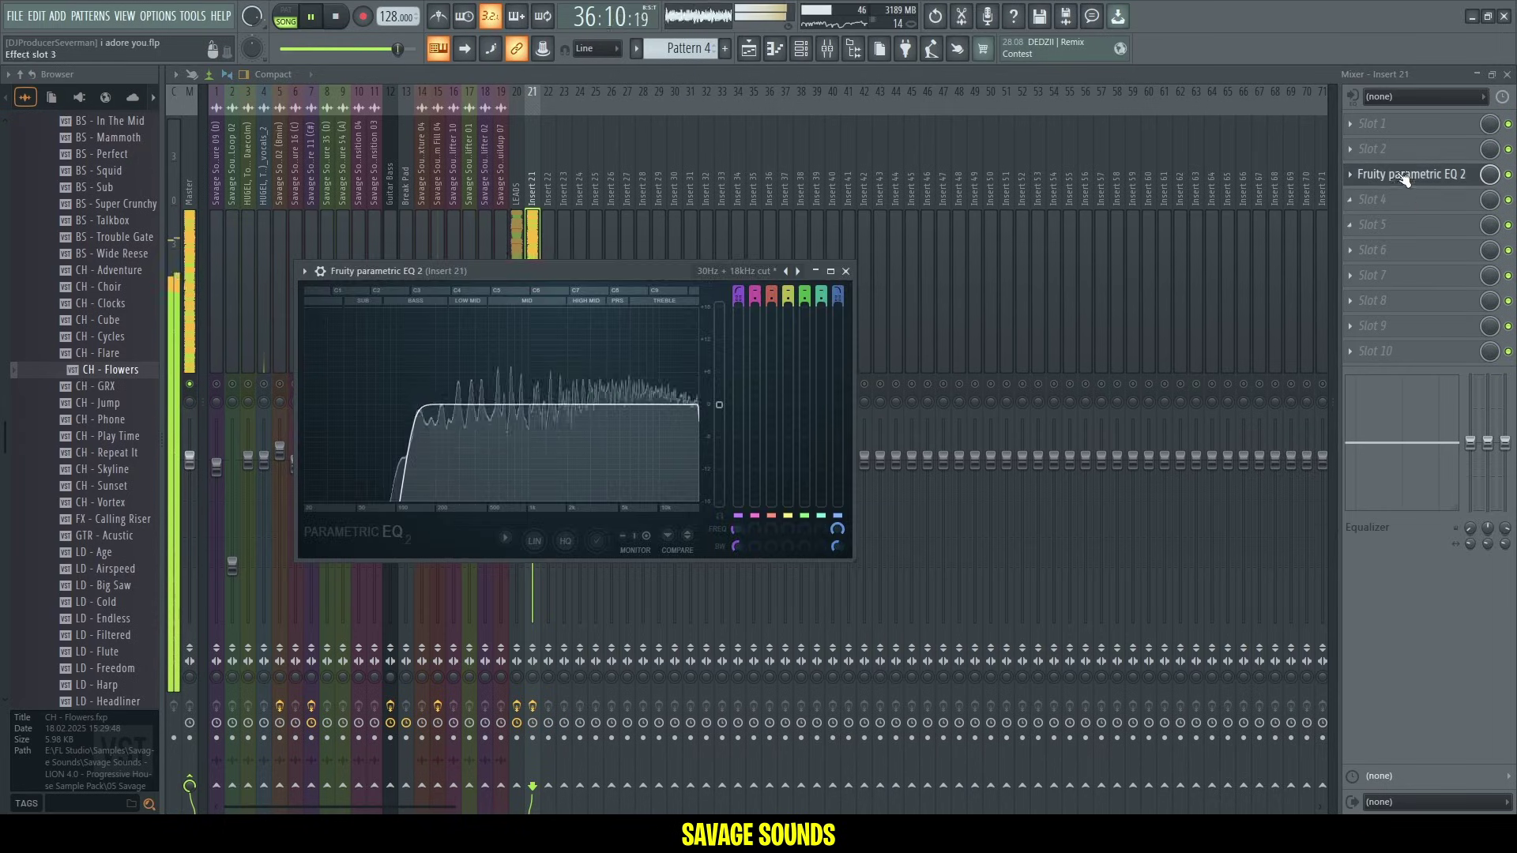
Add a second Parametric EQ 2 to insert 21, cutting 6554 Hz by 2.2 dB and boosting 632 Hz by 5 dB.
click(1391, 199)
click(1149, 171)
drag(608, 429, 660, 442)
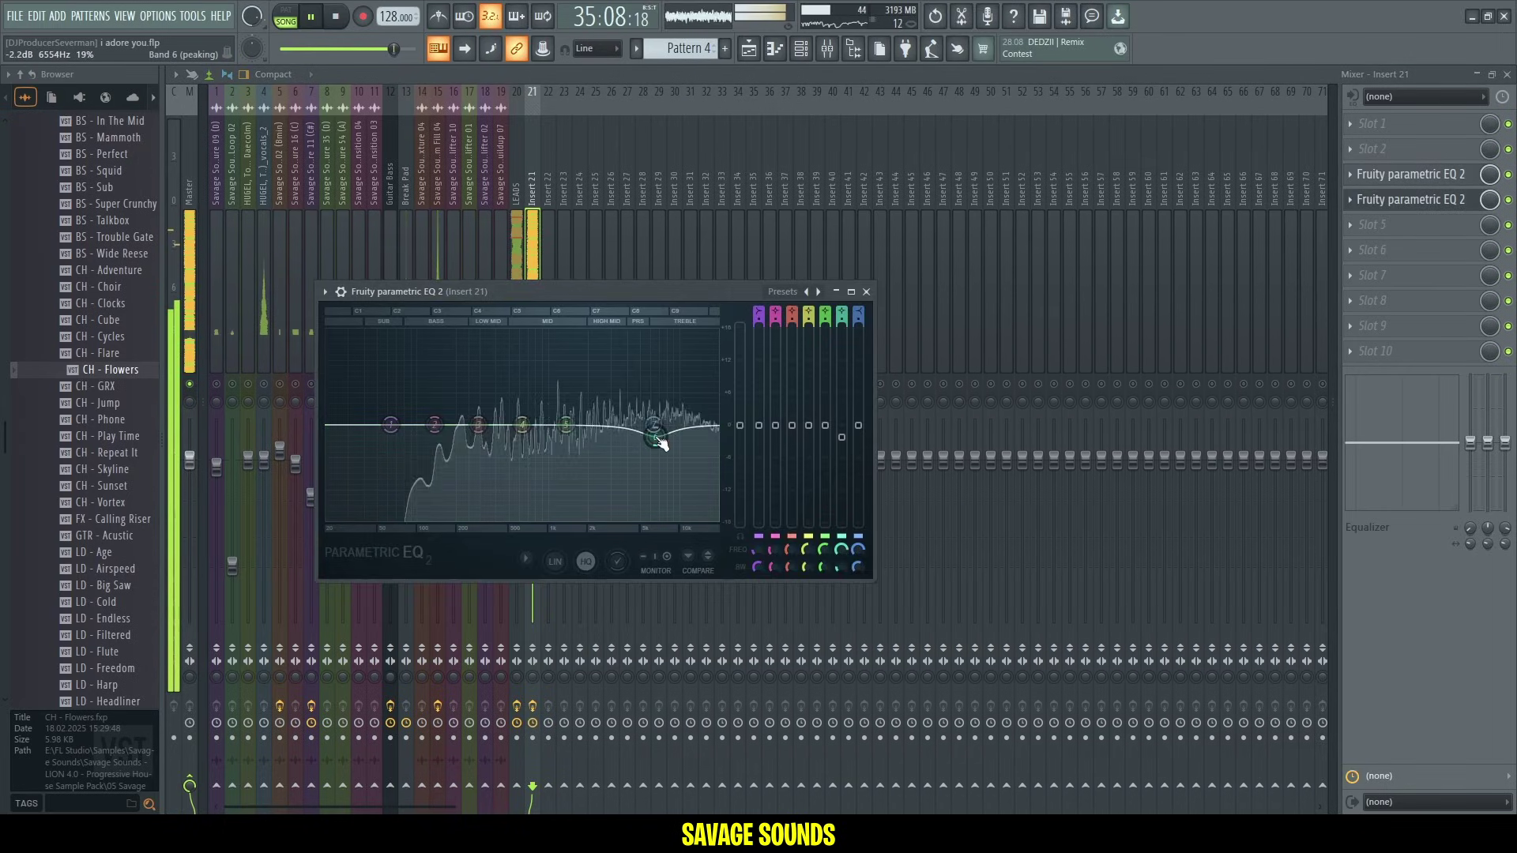
mouse_move(521, 425)
mouse_down()
mouse_move(521, 398)
mouse_move(540, 399)
mouse_move(530, 433)
mouse_up()
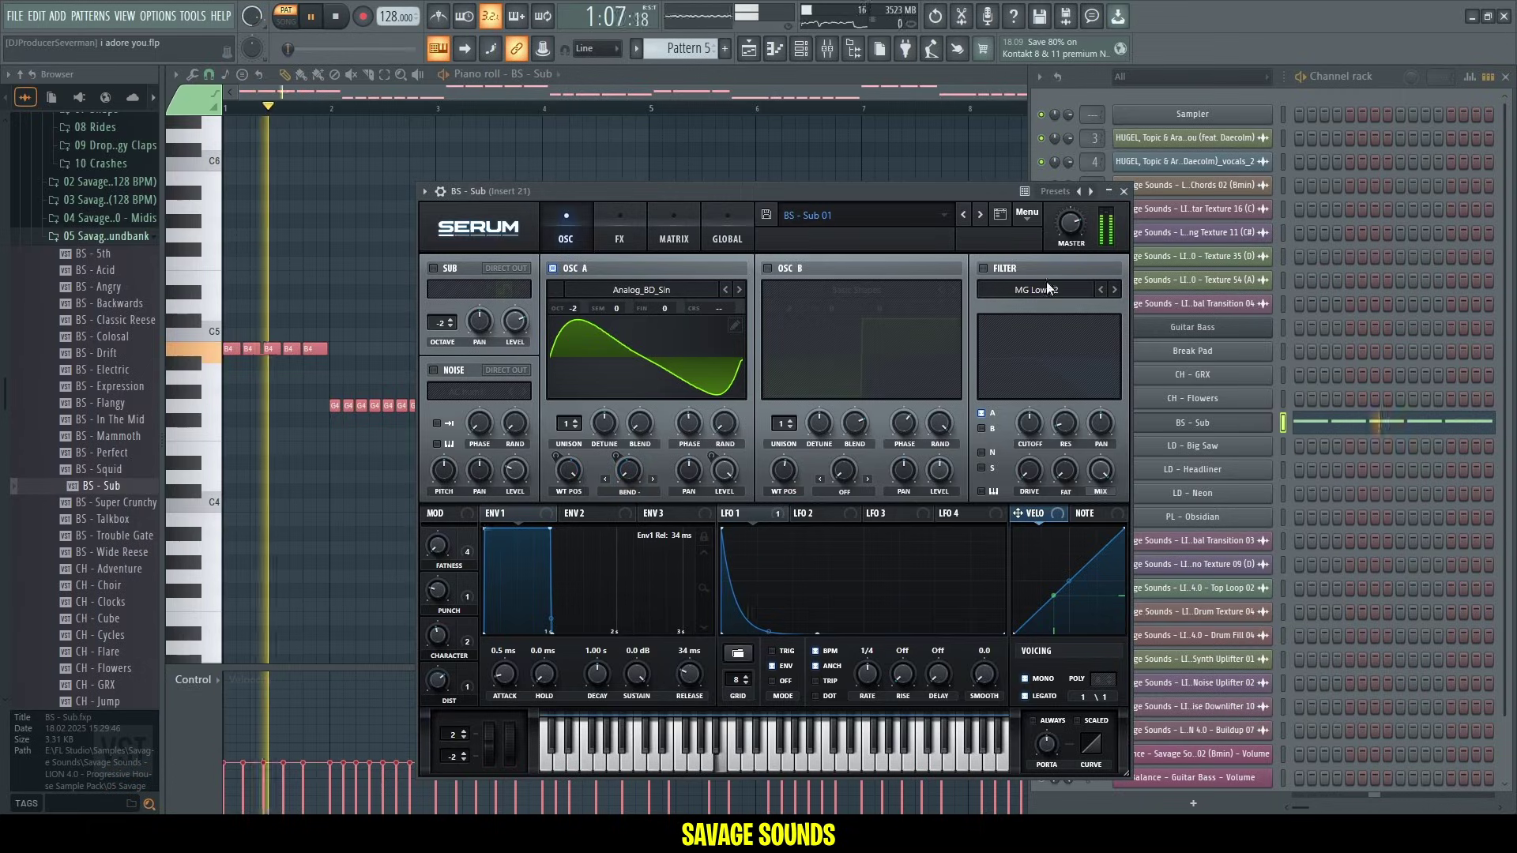
Rename the BS - Sub channel to 'Sub'.
key(F2)
text(Sub)
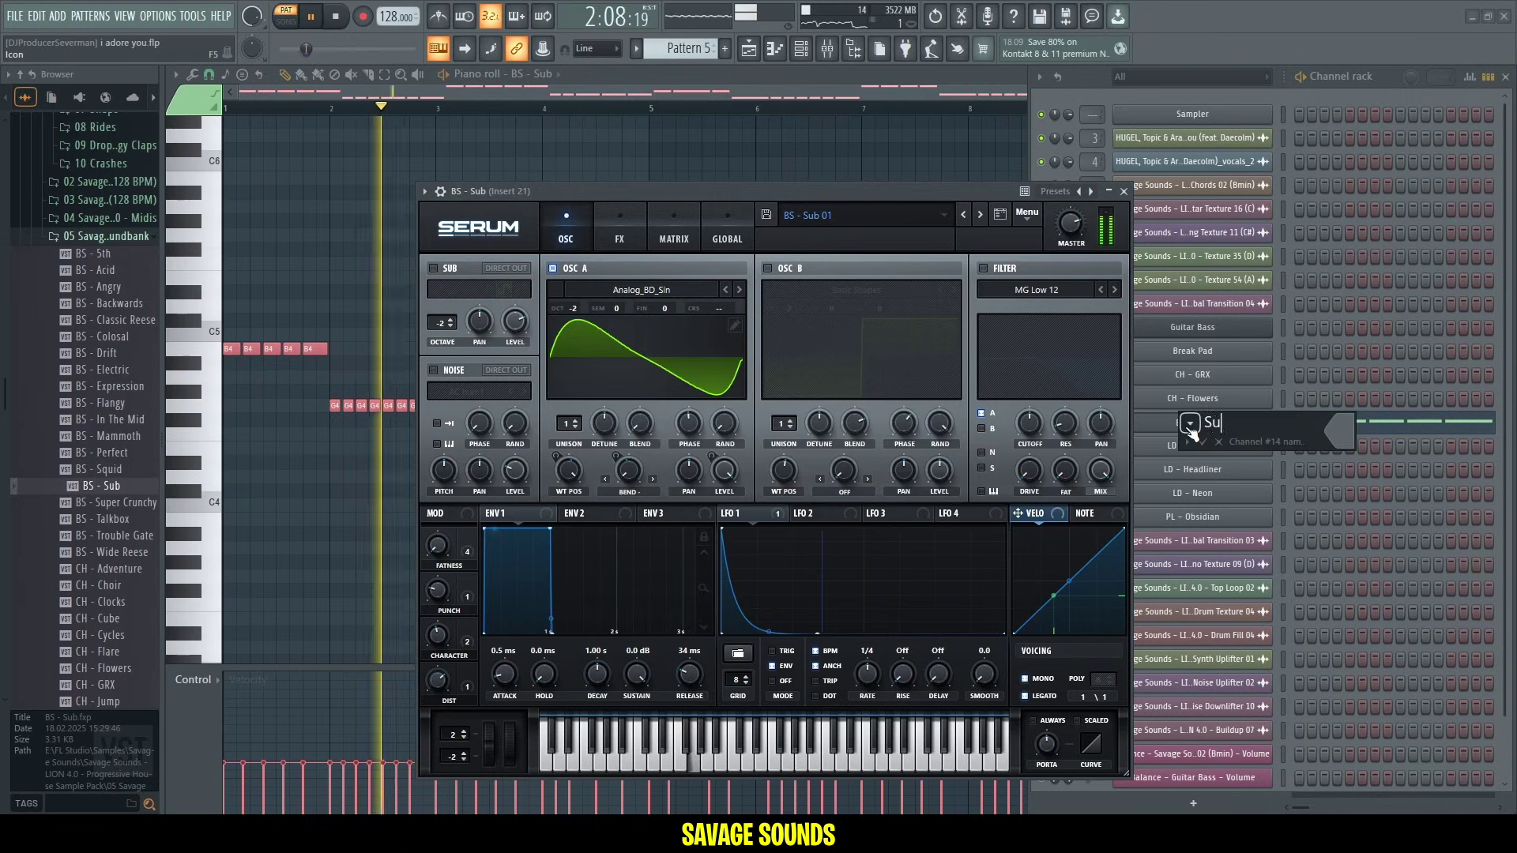
key(Return)
click(1194, 424)
click(1193, 424)
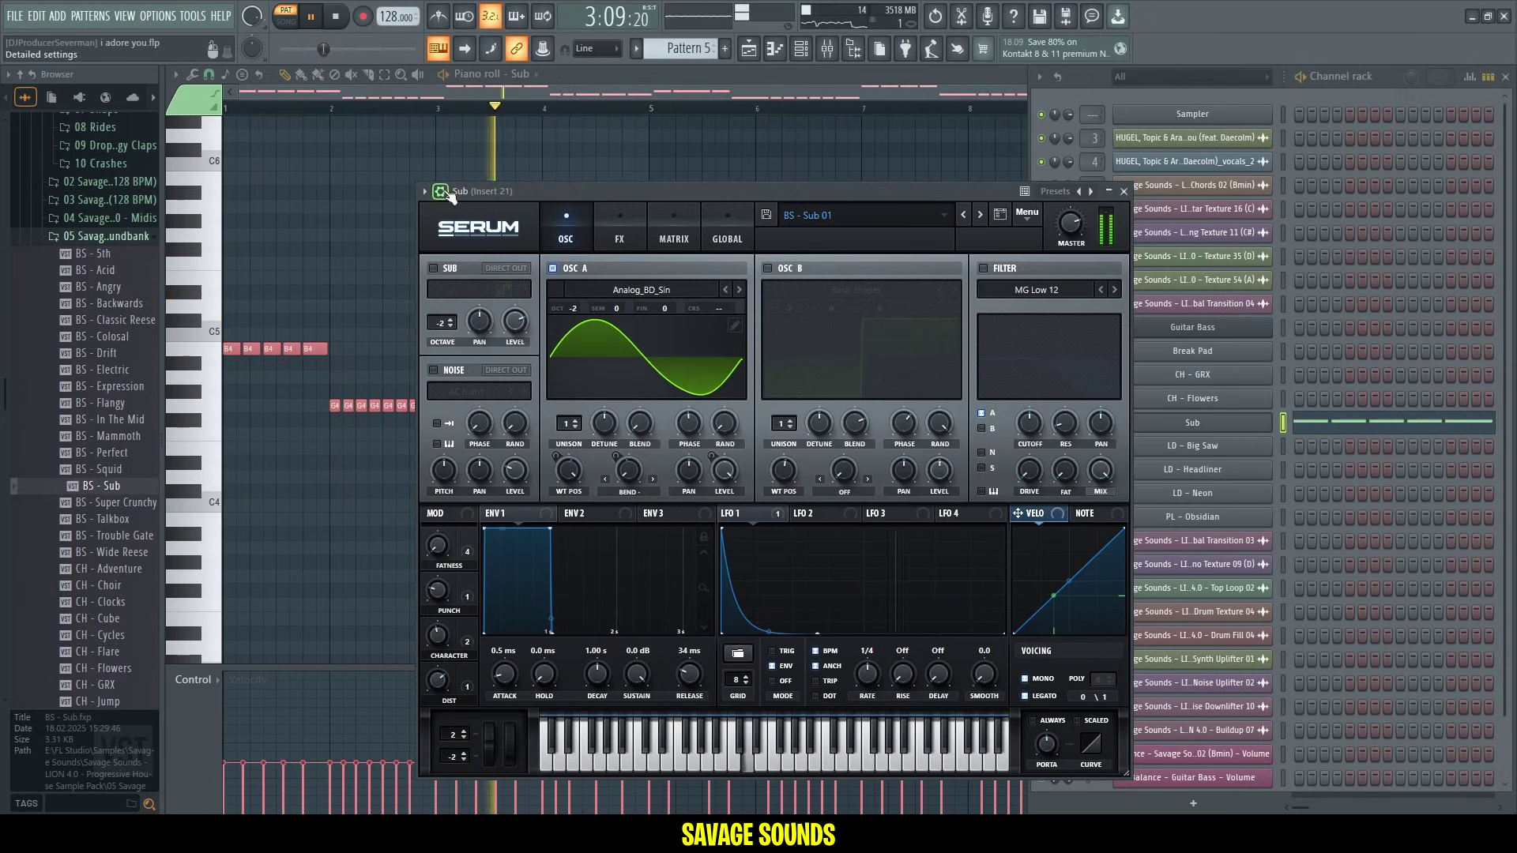
Add Kickstart to the Sub mixer insert.
key(F9)
click(1341, 250)
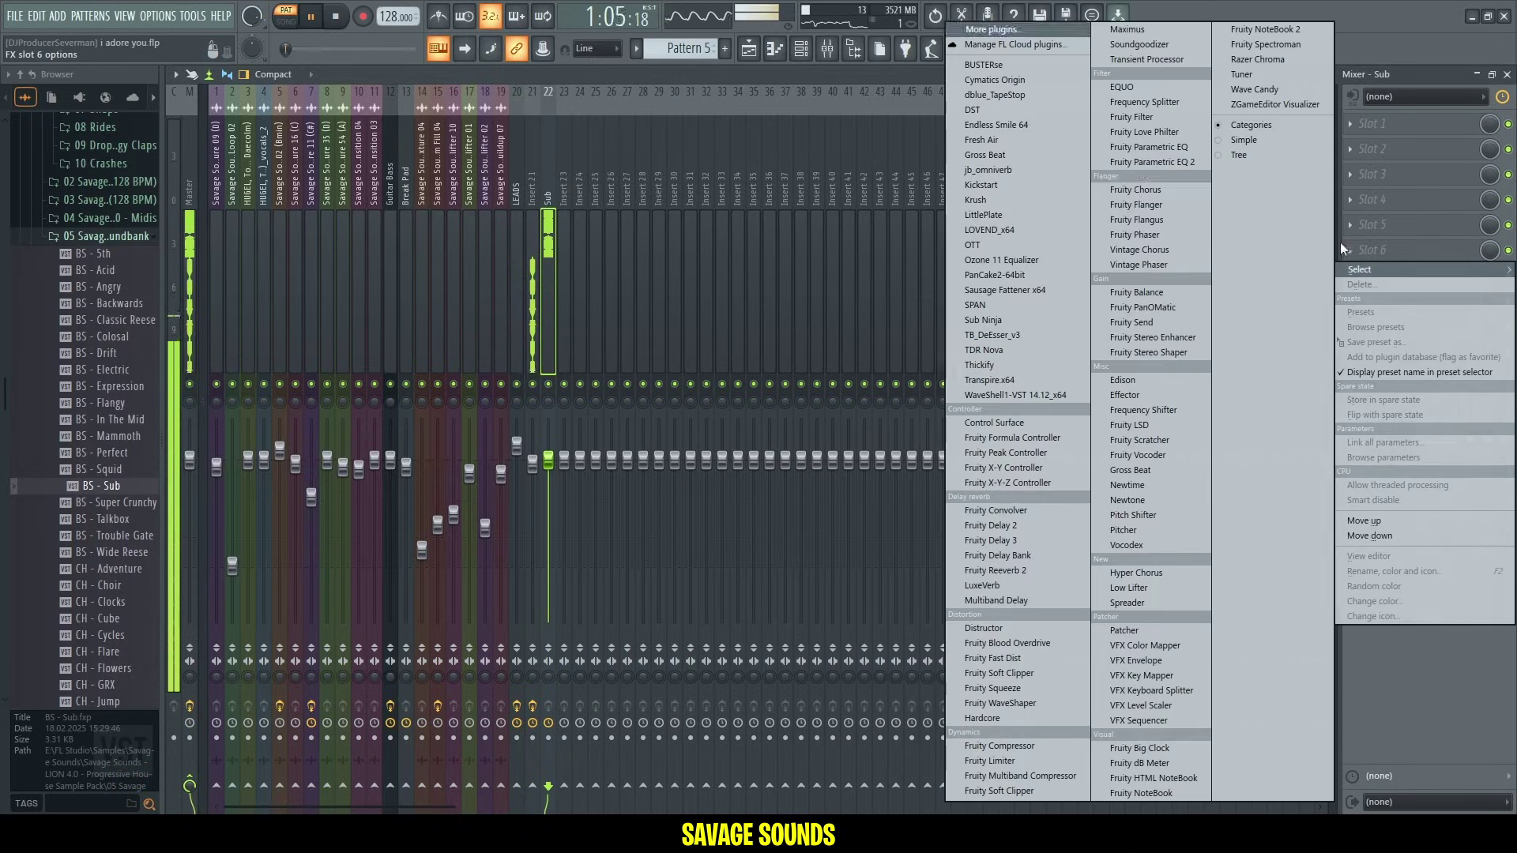
click(1026, 185)
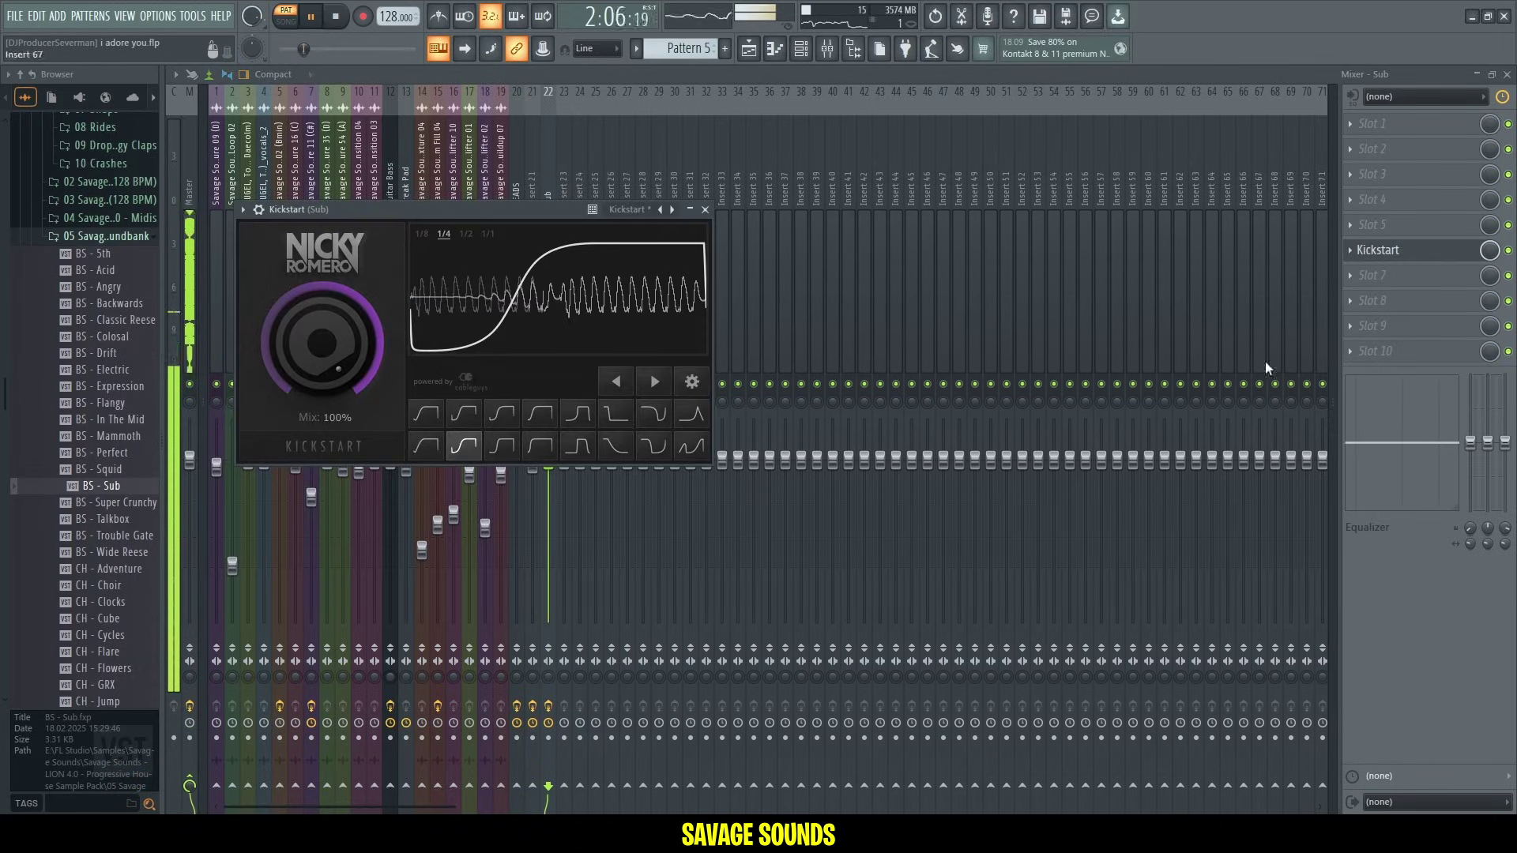
click(1416, 251)
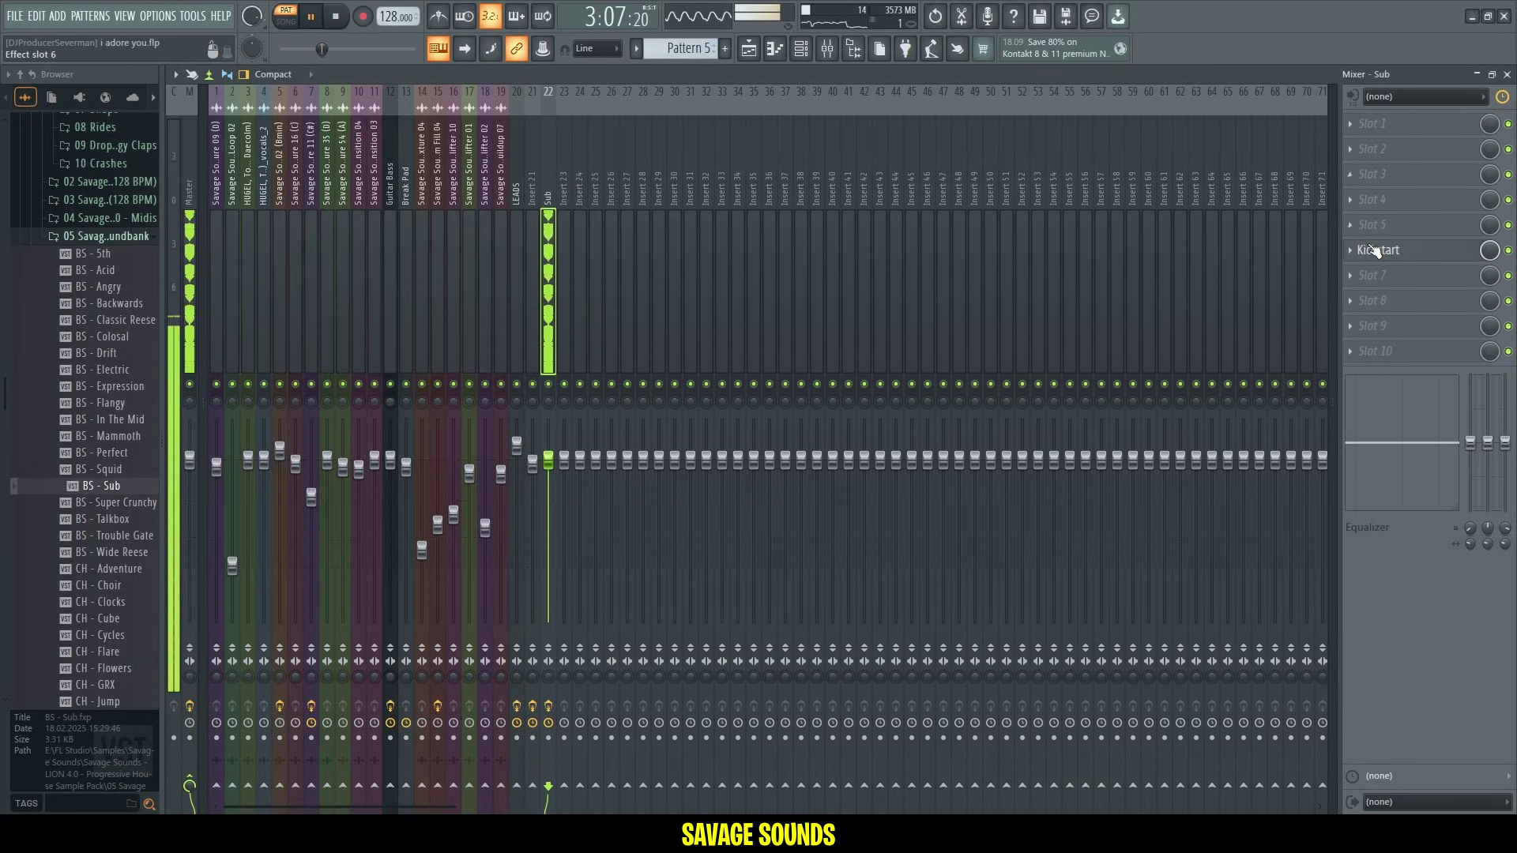
Load the BS - Classic Reese preset into a new Serum channel and play it back.
click(811, 50)
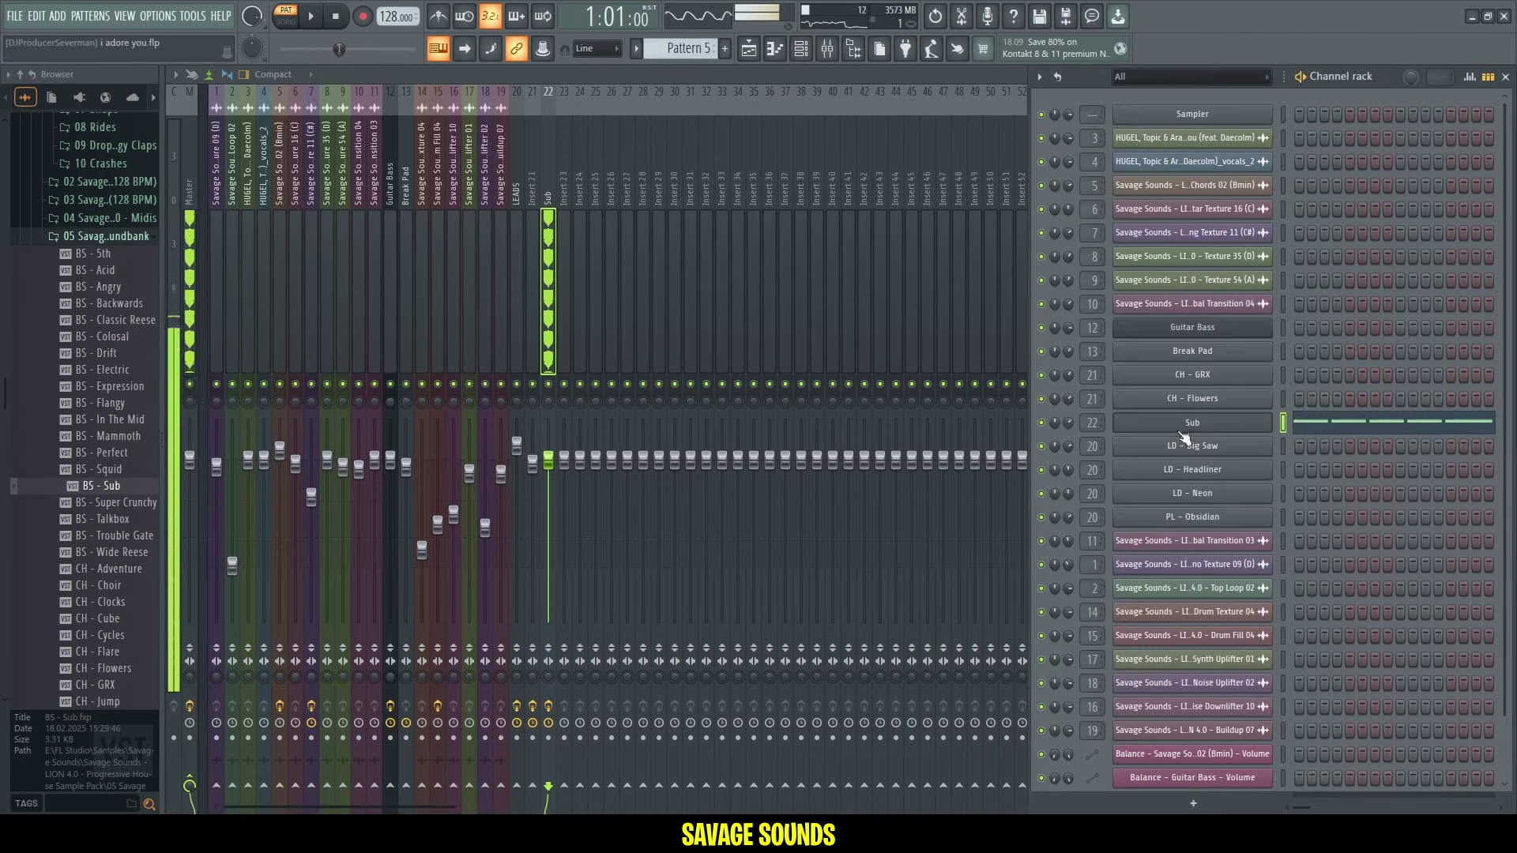
drag(119, 319, 671, 225)
key(space)
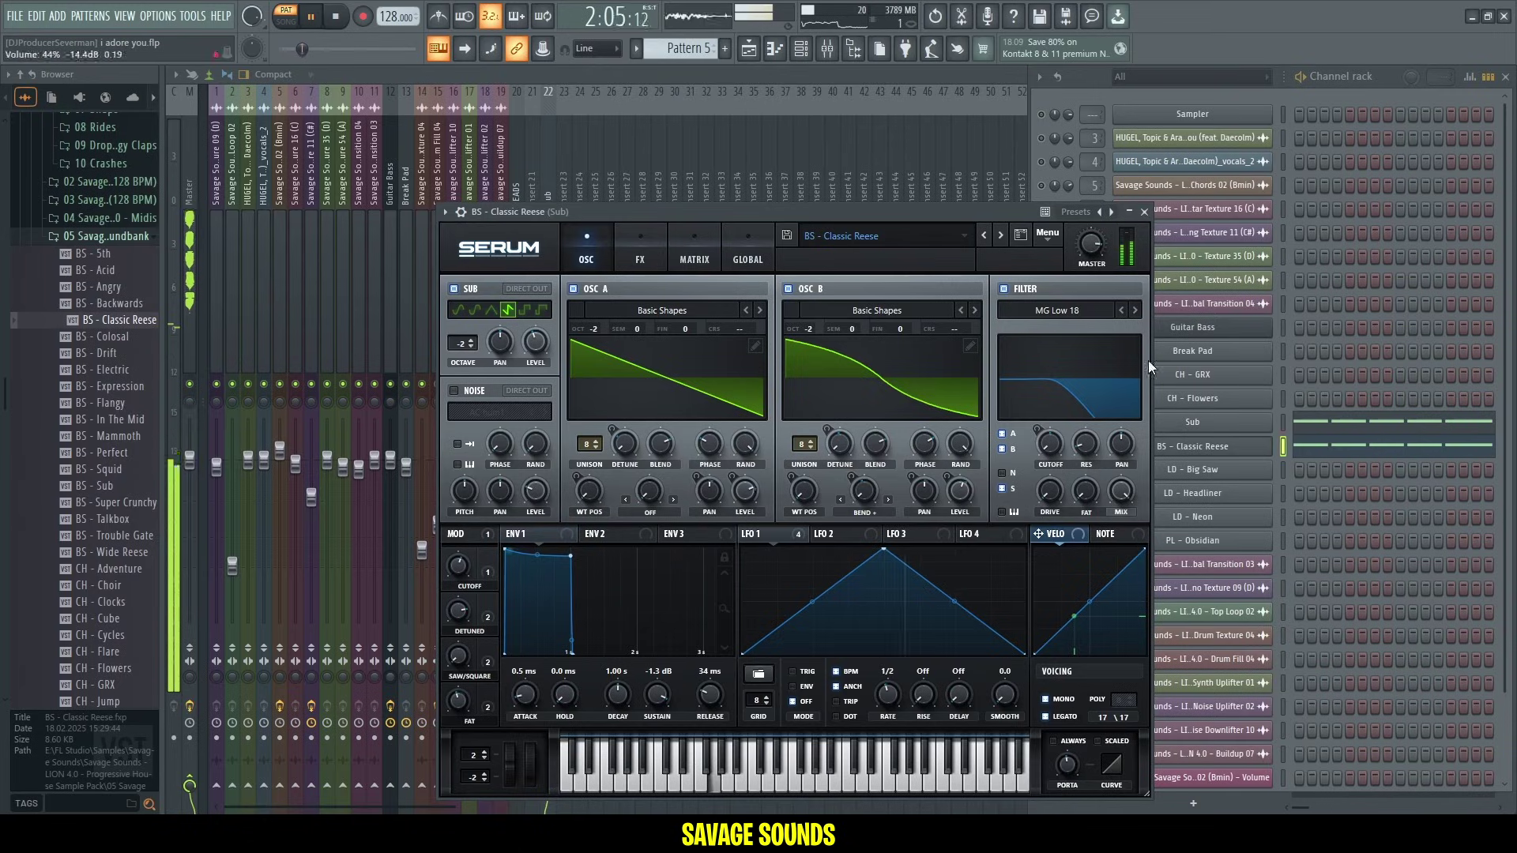
Rename the Classic Reese channel to 'Mid 1' and set up Parametric EQ 2 on its insert.
shift+click(1204, 452)
text(Mid 1)
key(Return)
right_click(1189, 446)
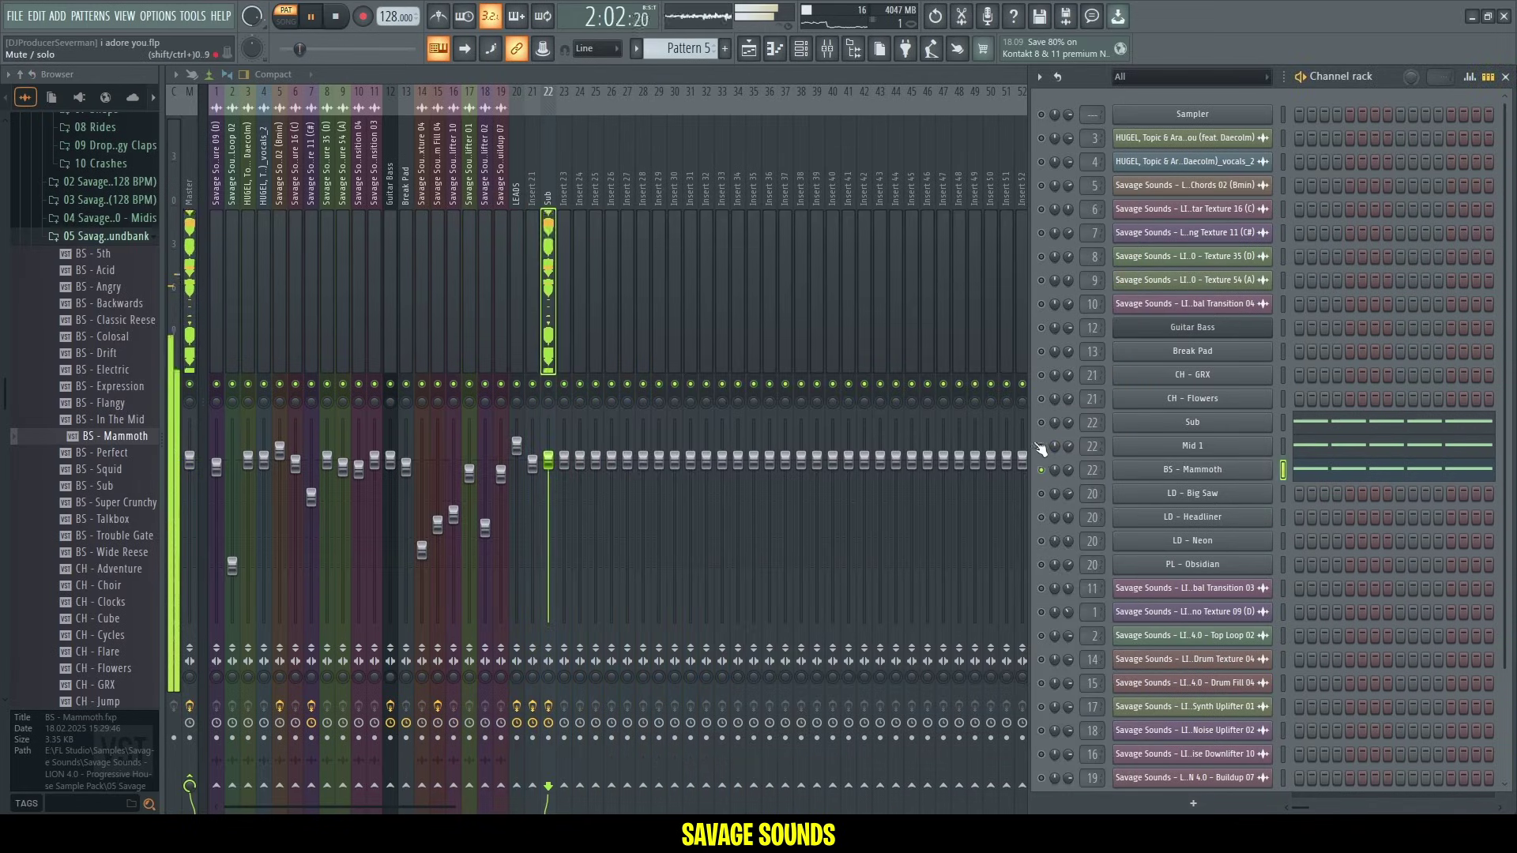
scroll(1065, 469, up, 3)
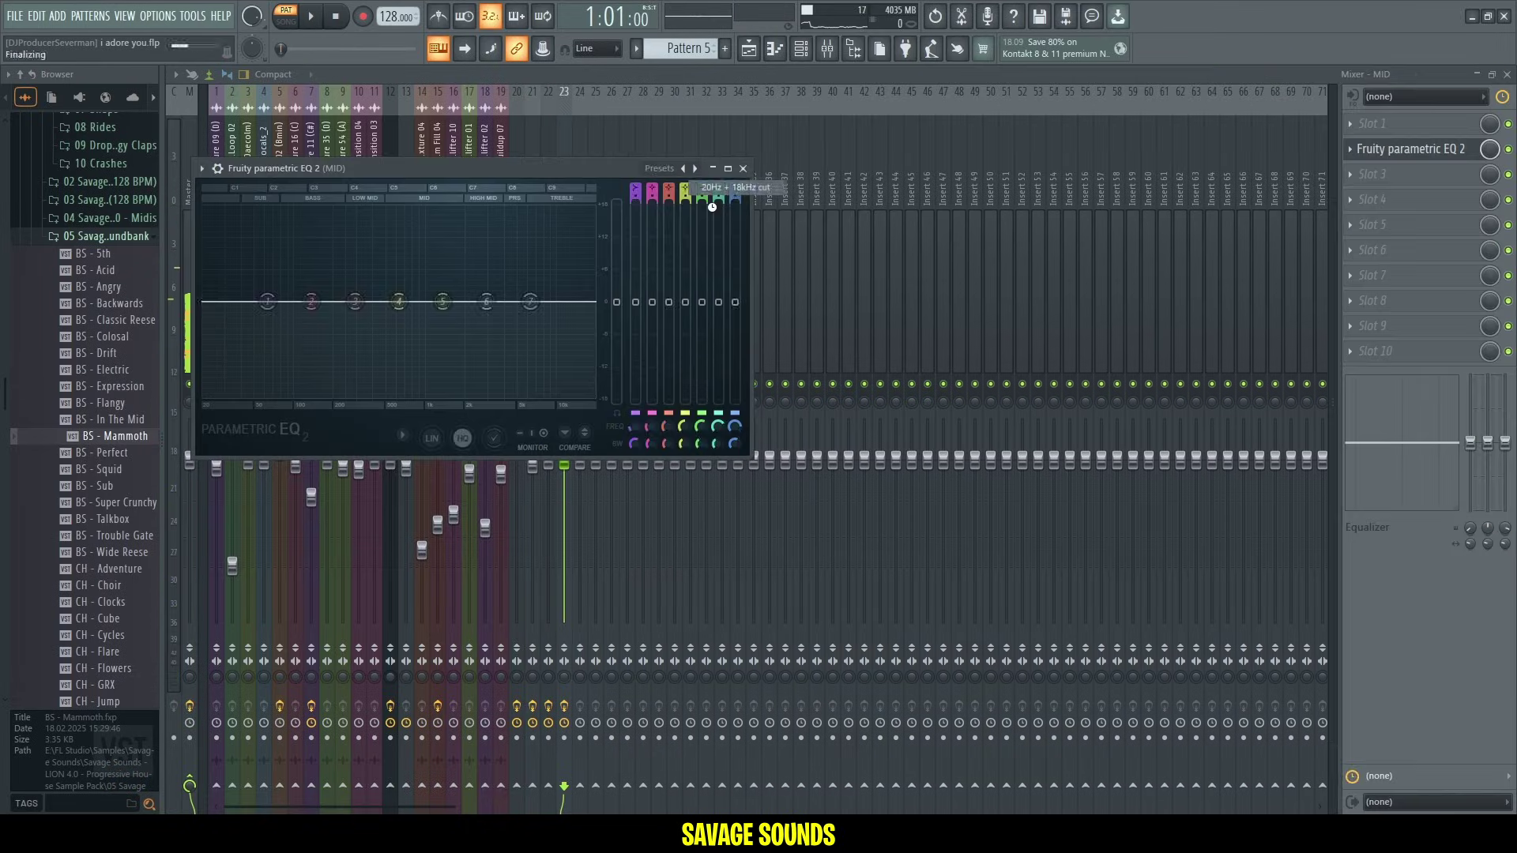
scroll(632, 422, up, 3)
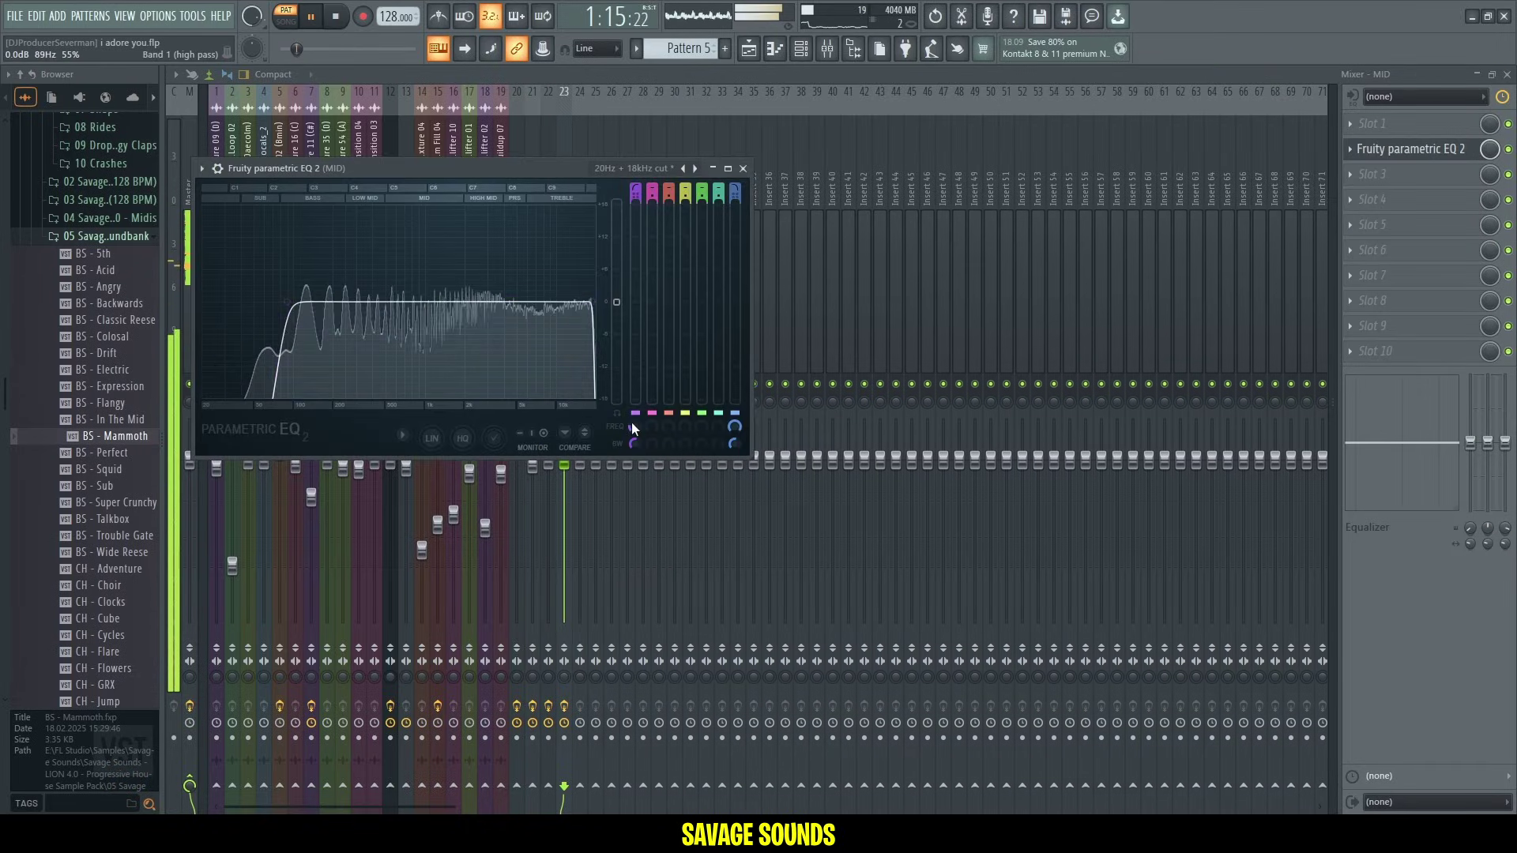
scroll(734, 443, up, 3)
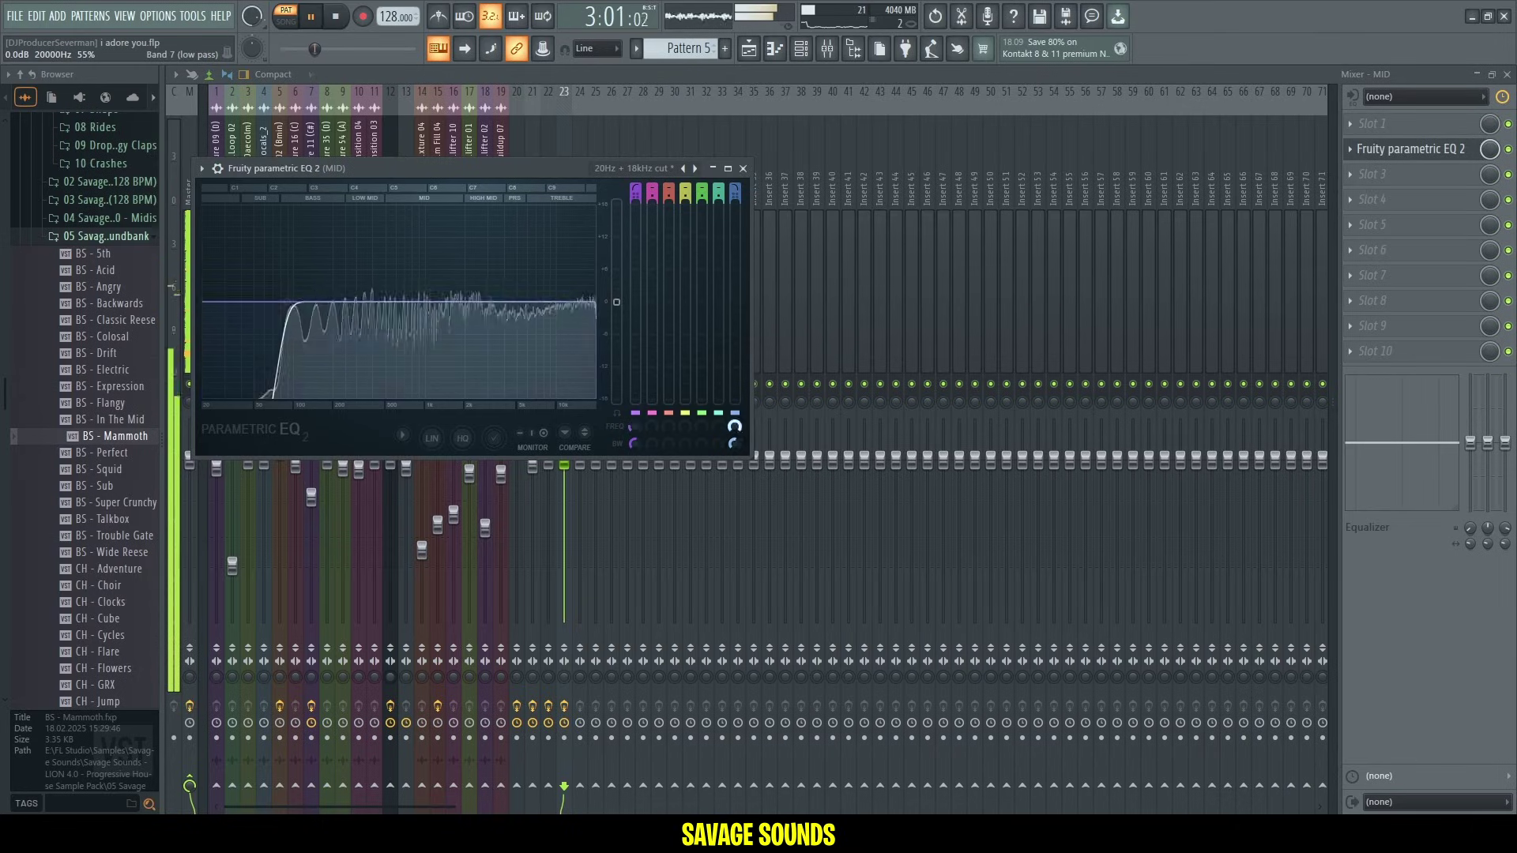
click(1410, 148)
Add Blood Overdrive, Fast Dist and Kickstart to the MID insert, moving Fast Dist earlier.
click(1373, 249)
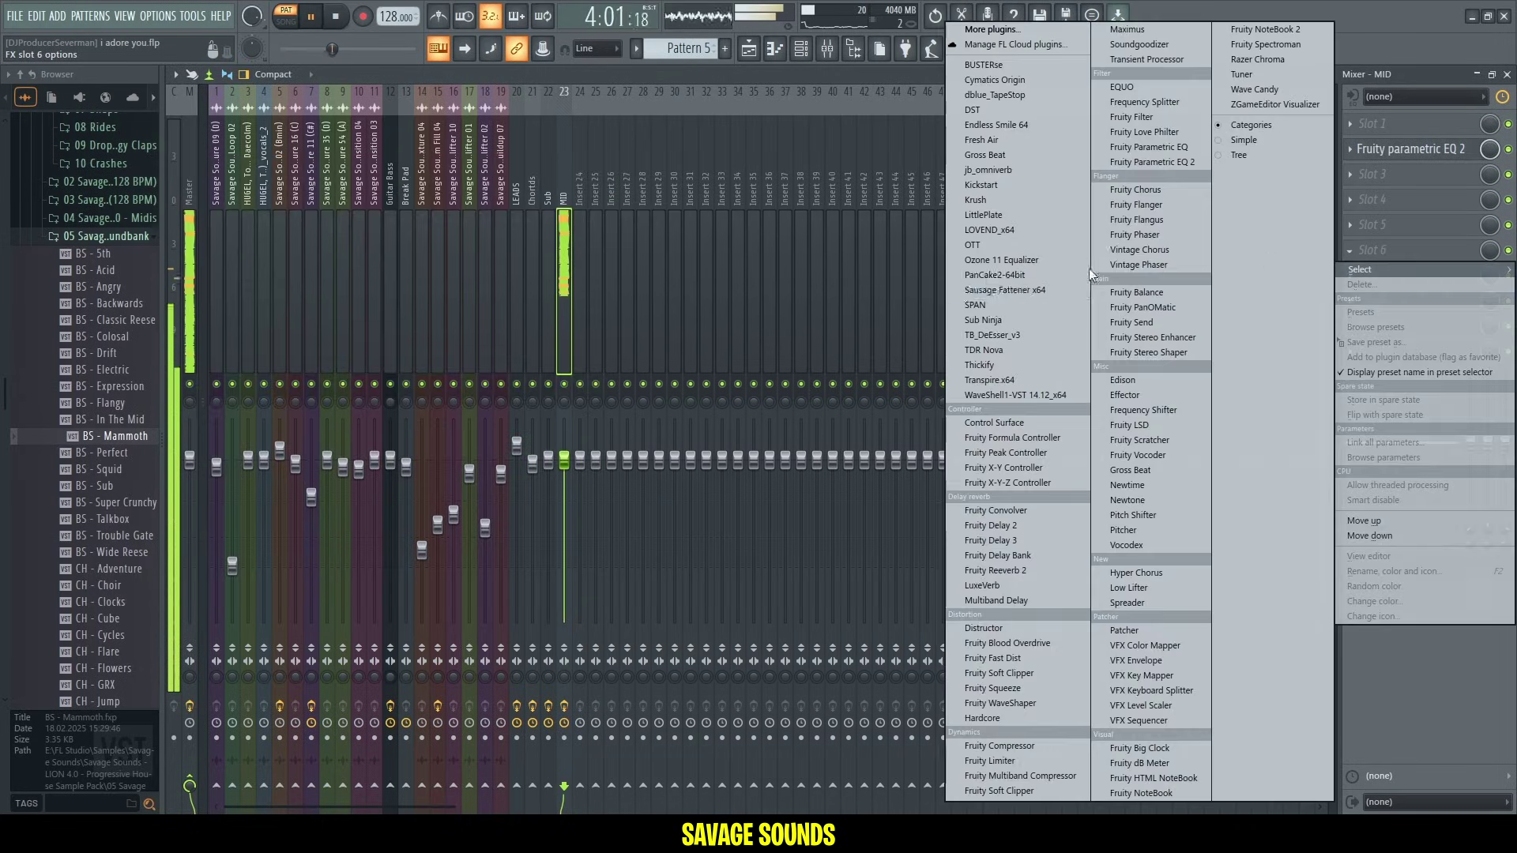
click(1042, 640)
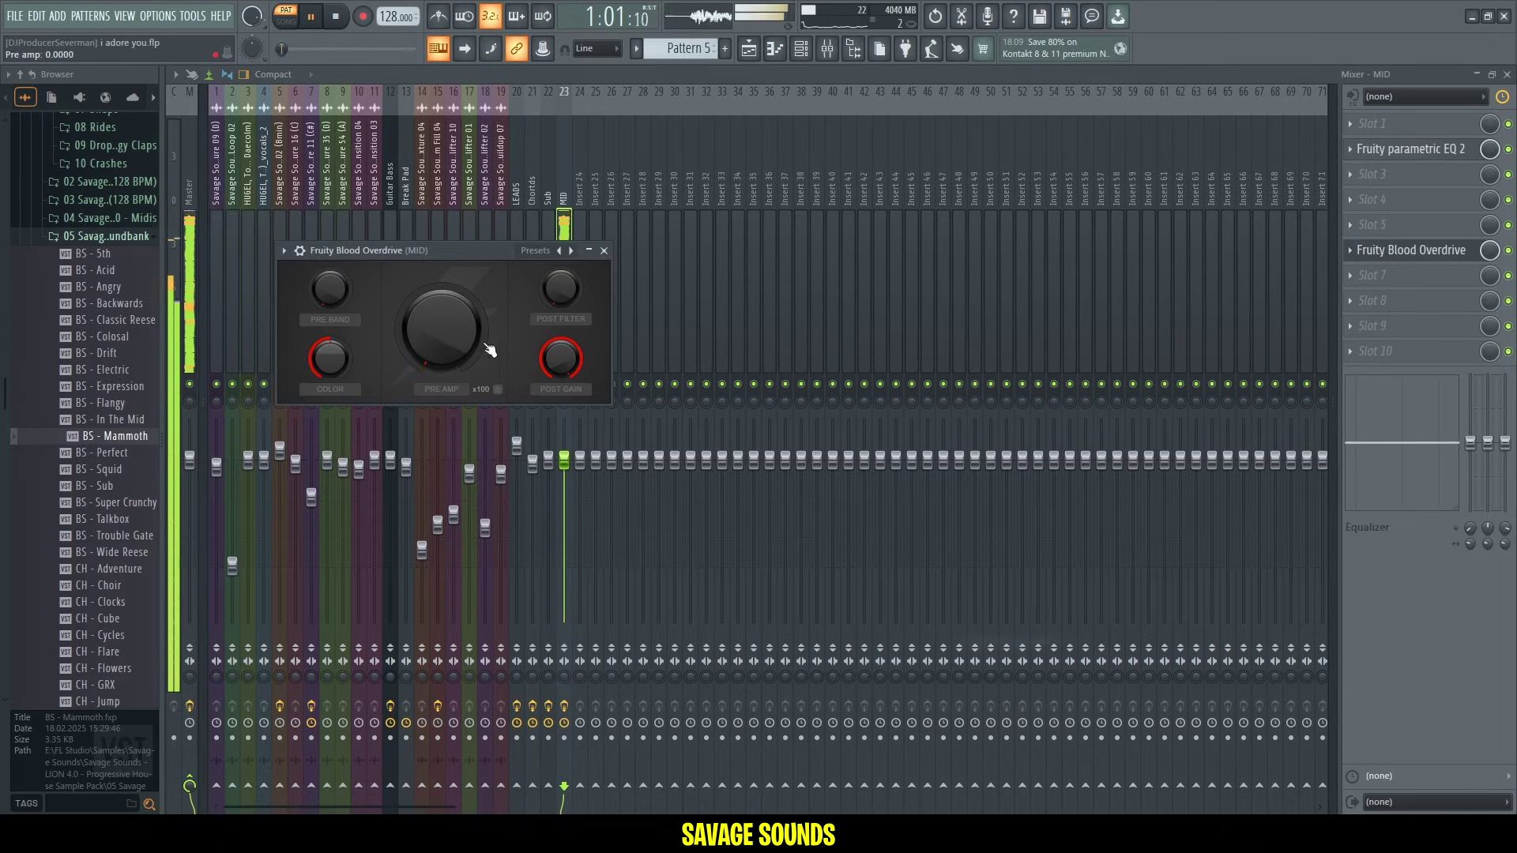
click(1414, 250)
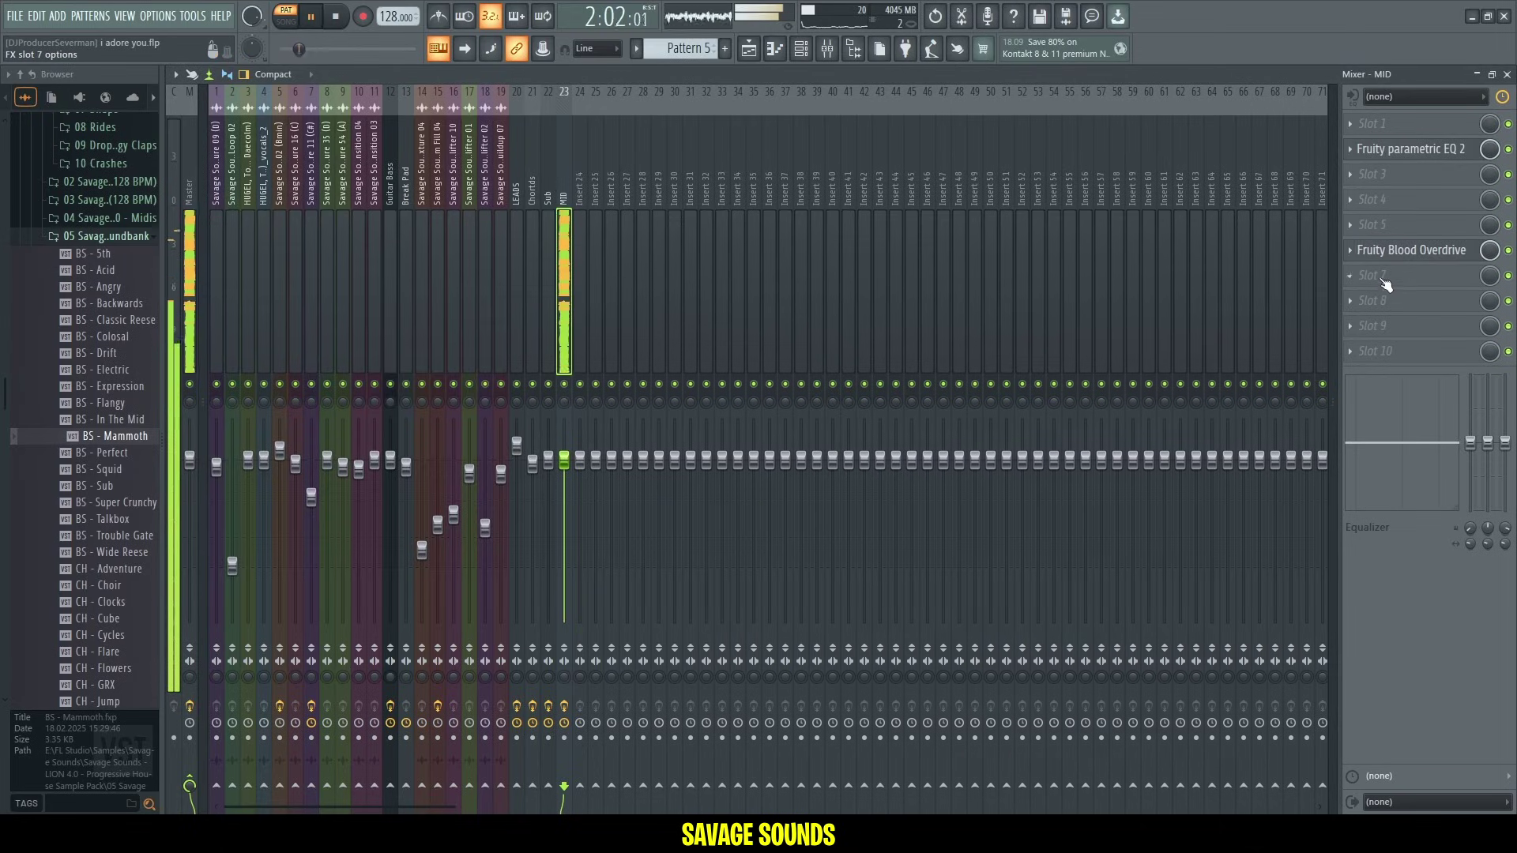
click(1373, 275)
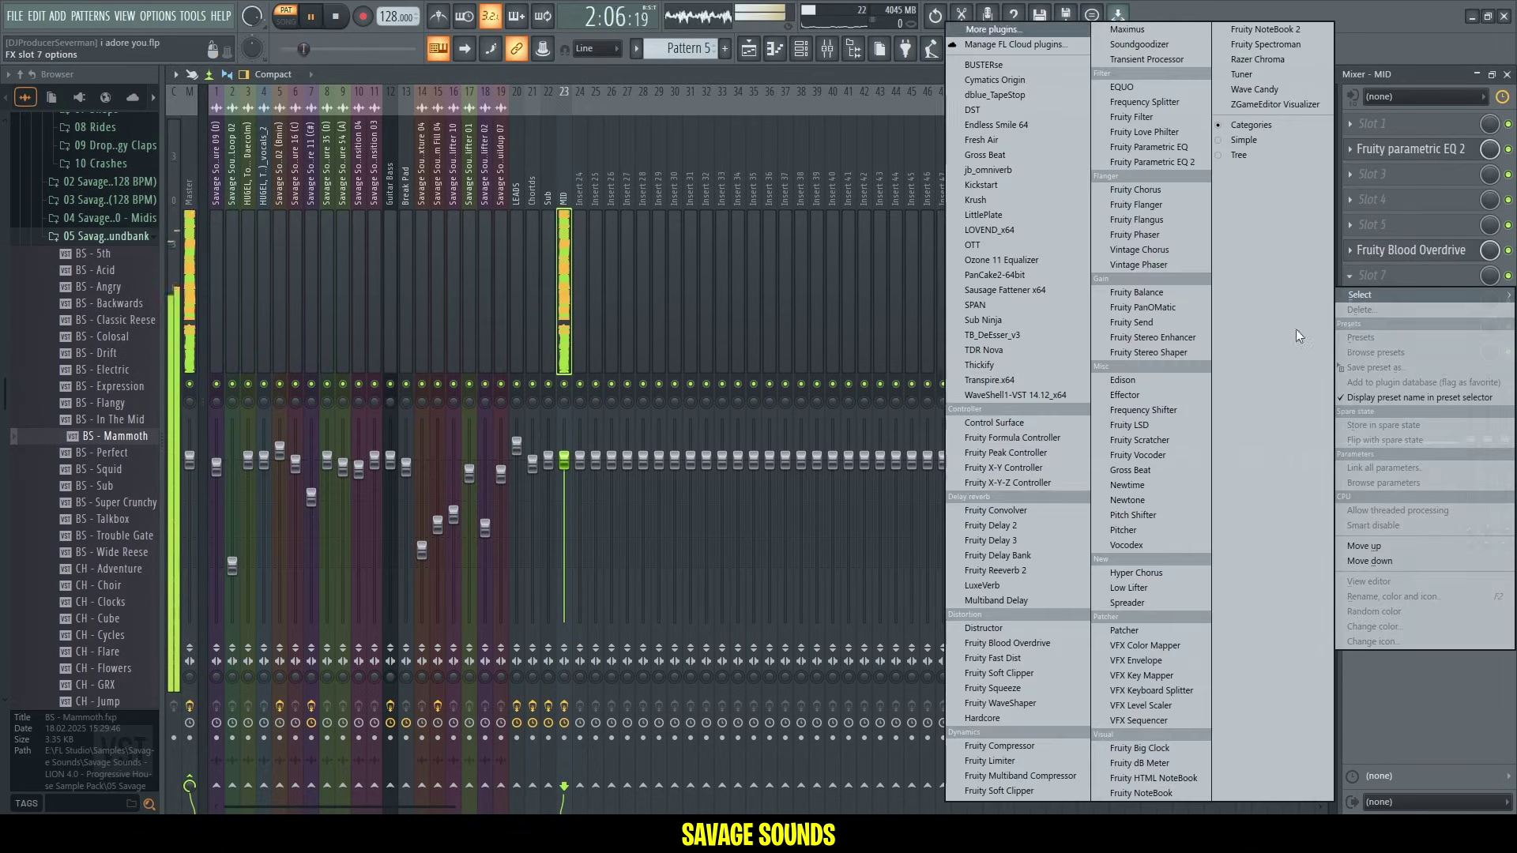
click(1013, 661)
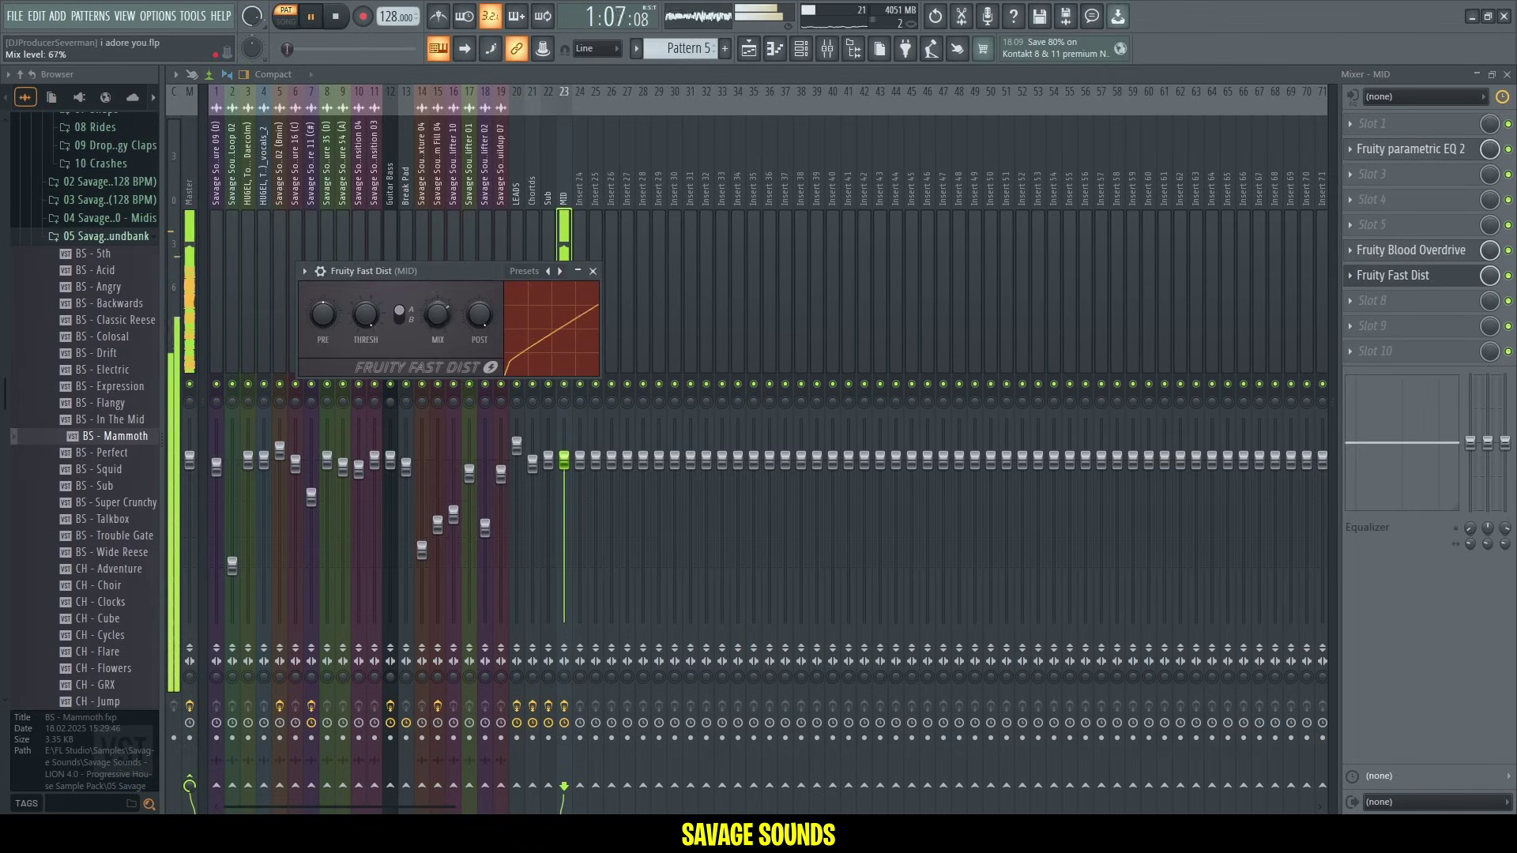
drag(1397, 275, 1424, 258)
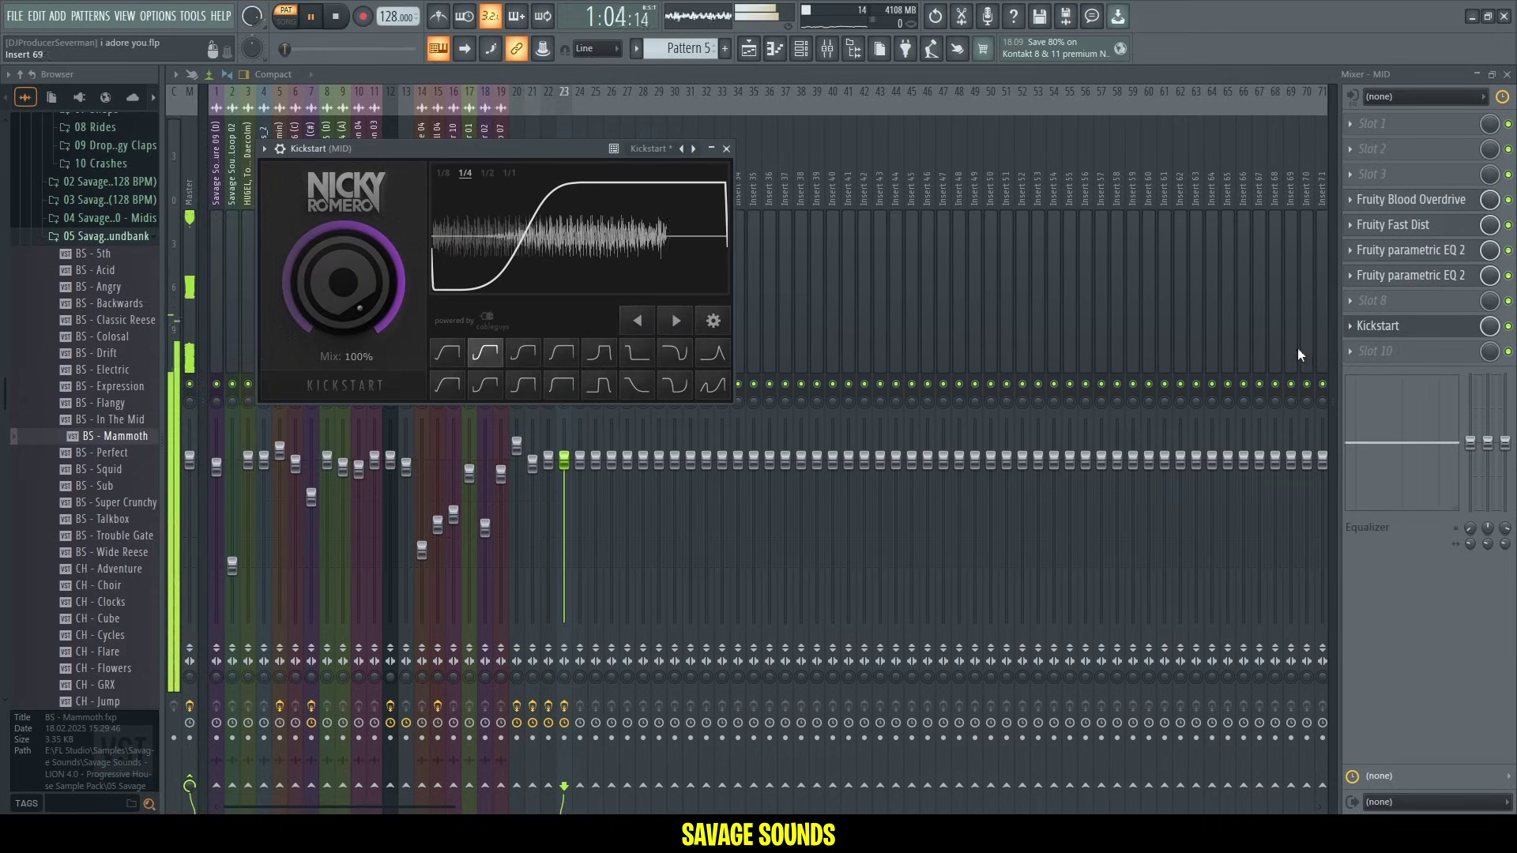
click(1391, 331)
Play the arrangement from bar 34 in the playlist.
click(749, 49)
click(678, 113)
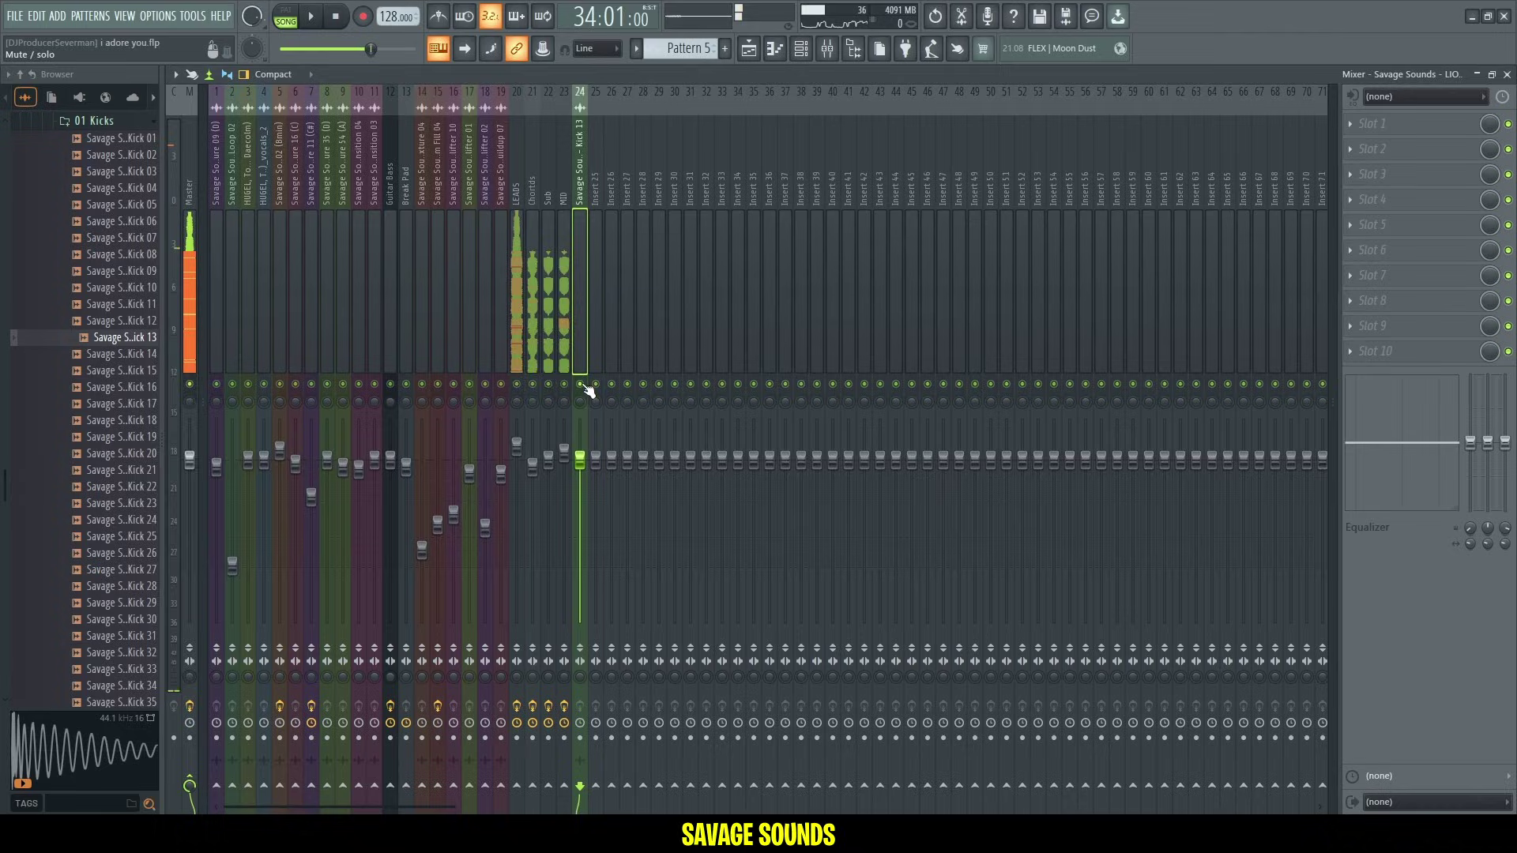
key(space)
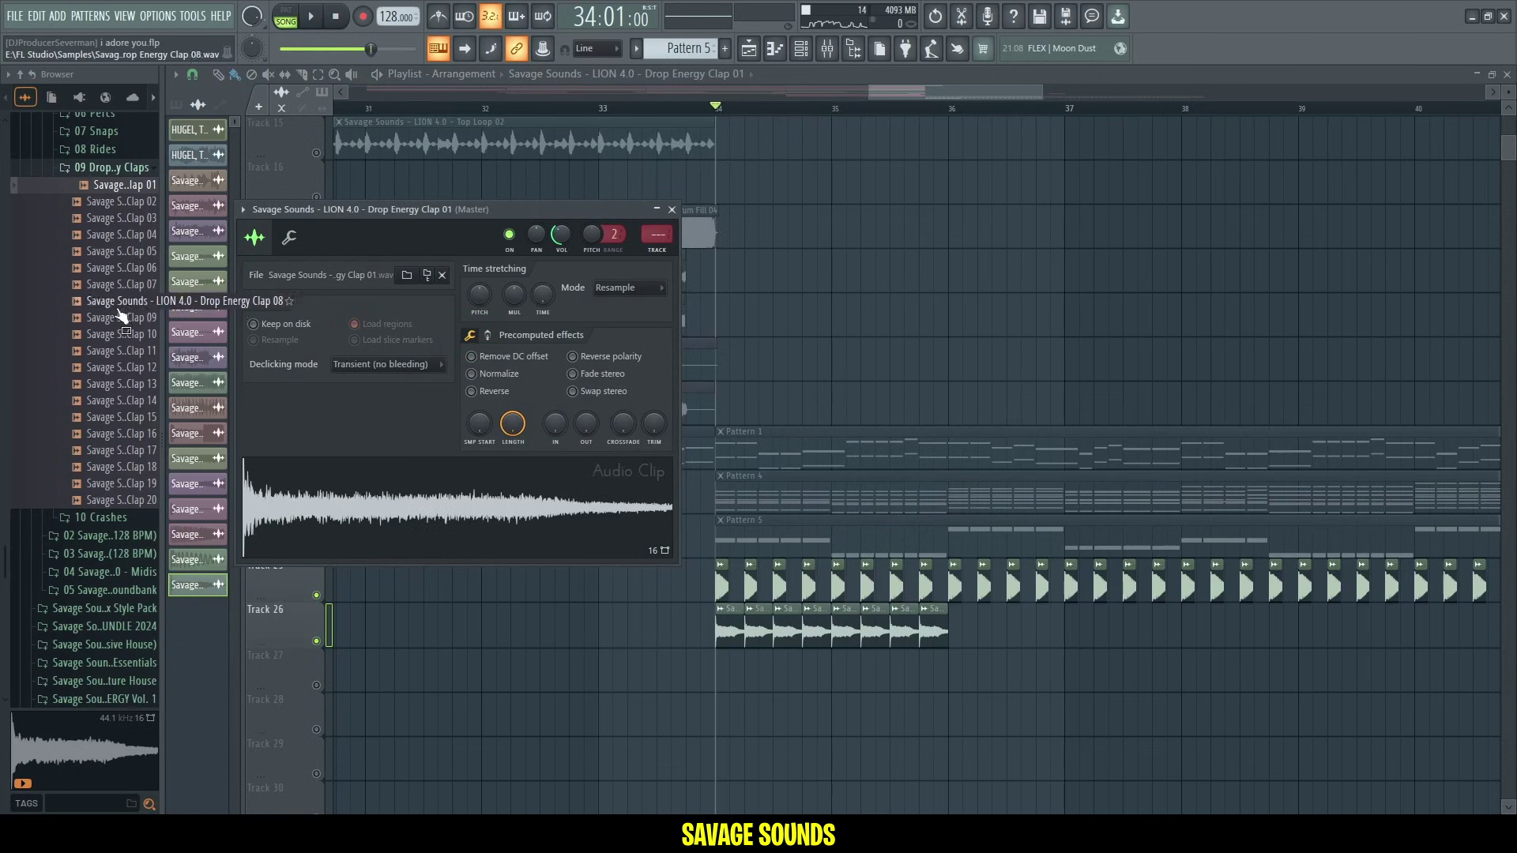
Replace Clap 01 with Clap 05 and place the crash sample on Track 28.
click(93, 251)
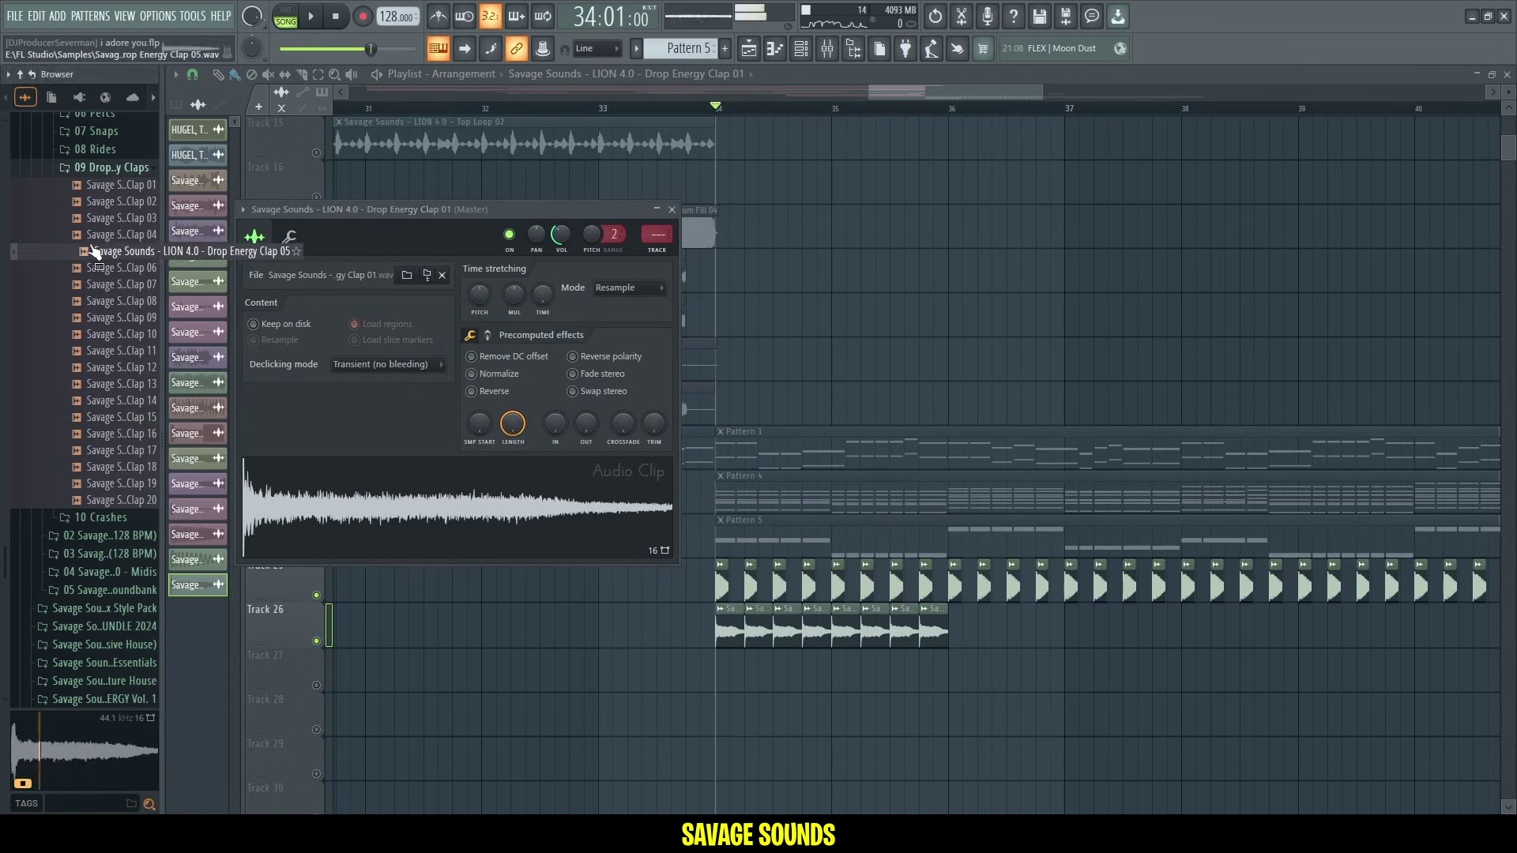
drag(101, 260, 355, 506)
key(space)
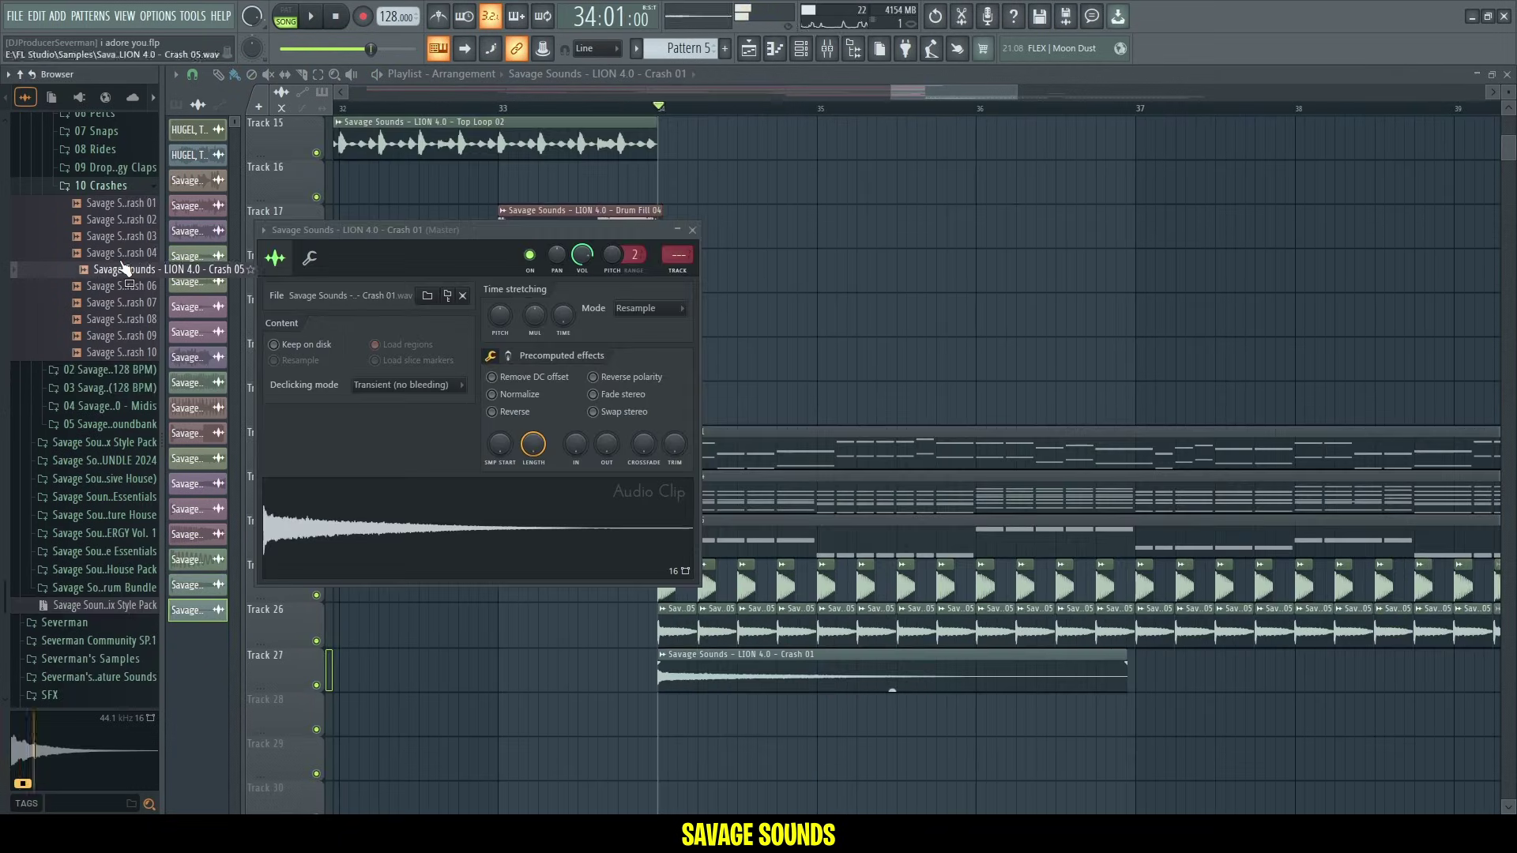
drag(111, 290, 648, 705)
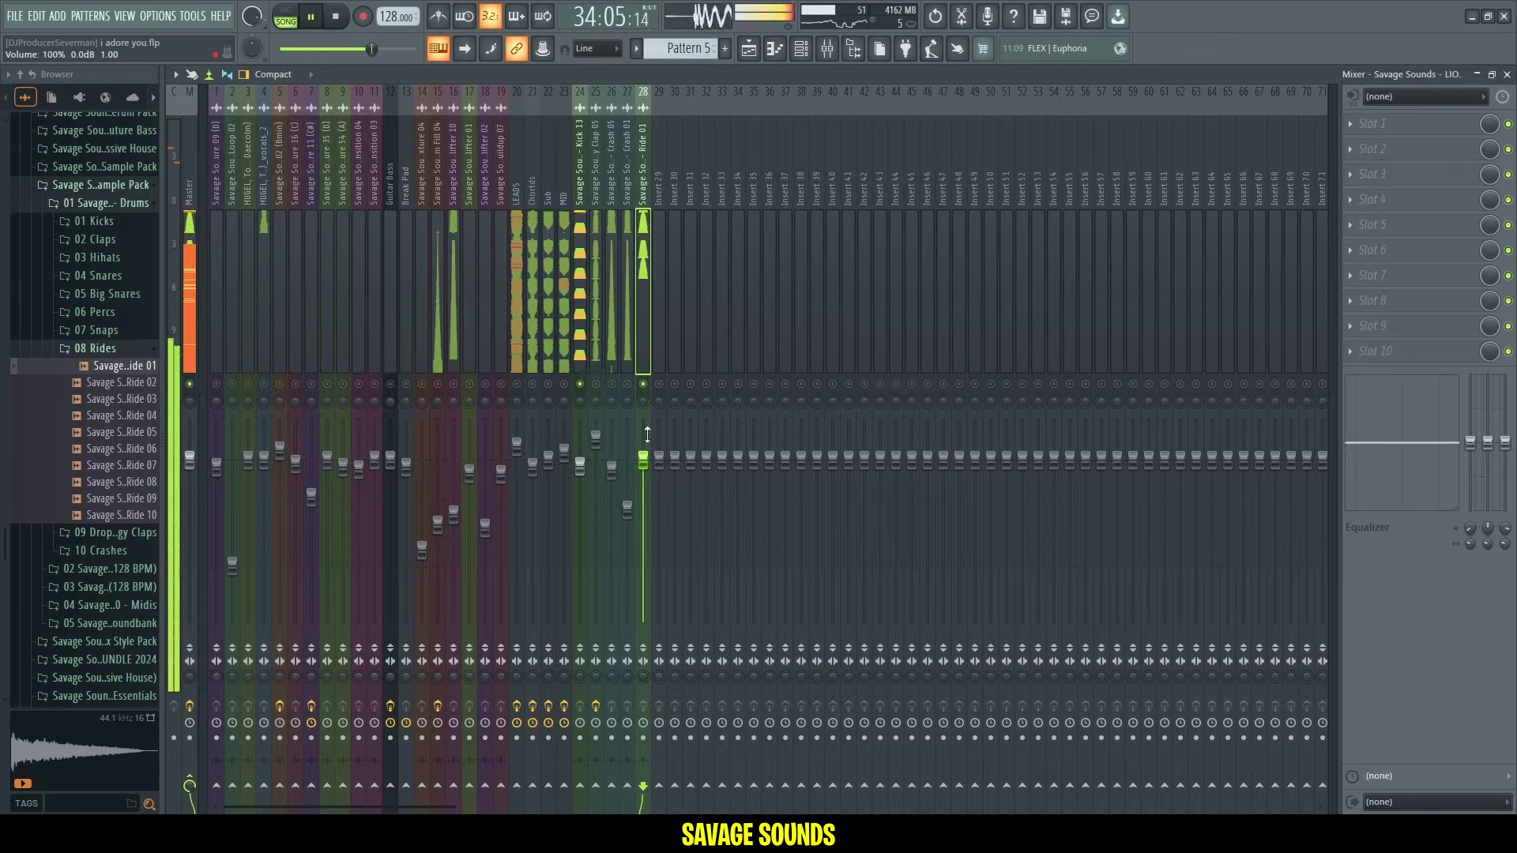
Lower Ride 01 to -5.5 dB and Clap 20 volumes, and fade in Noise Downlifter 07 by 22%.
drag(643, 459, 643, 496)
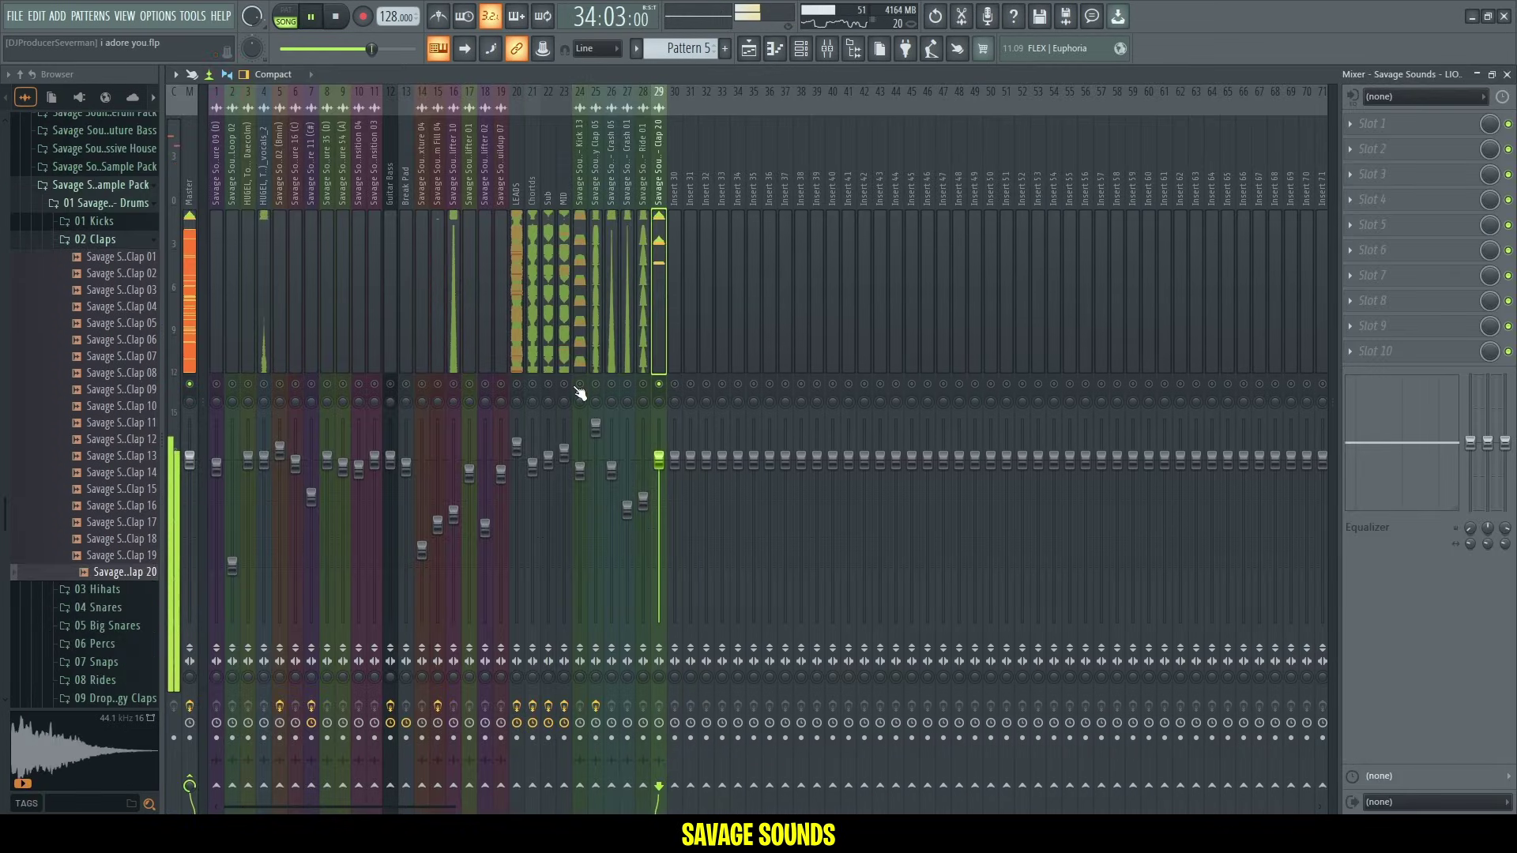
drag(659, 458, 659, 573)
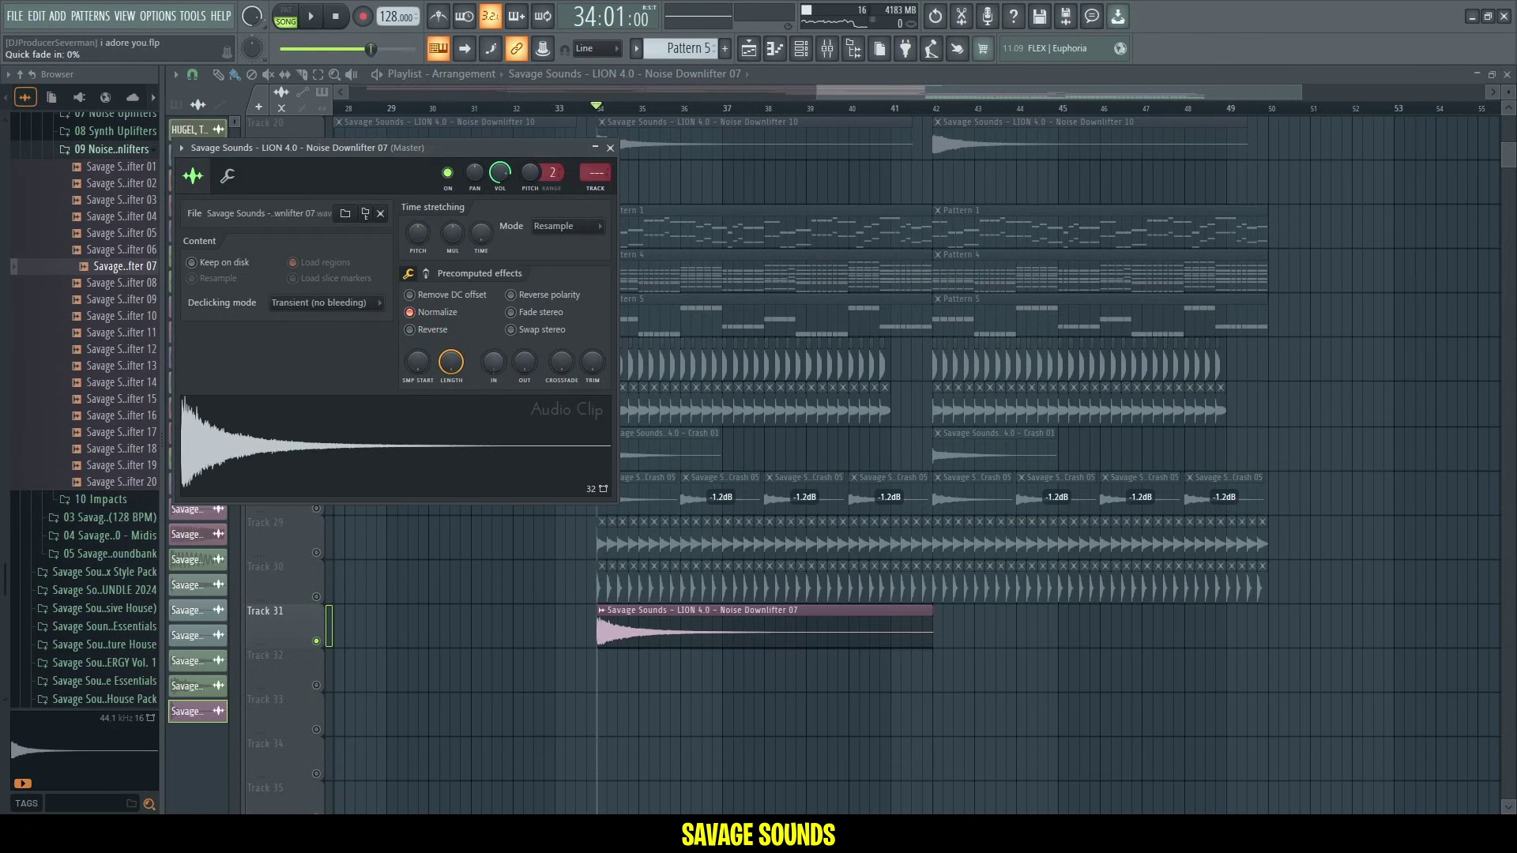
drag(493, 362, 493, 353)
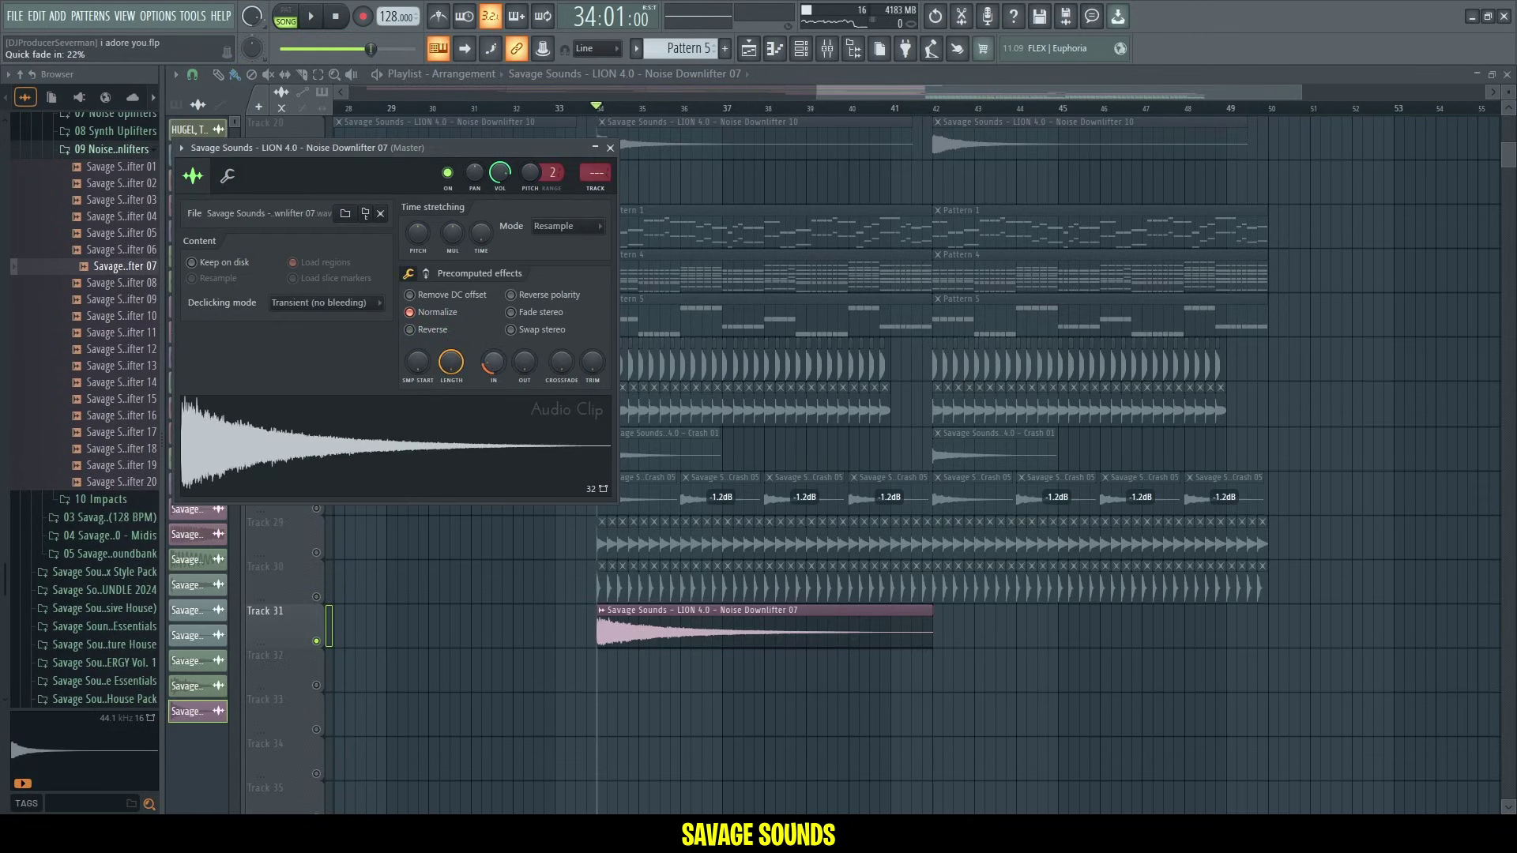
key(space)
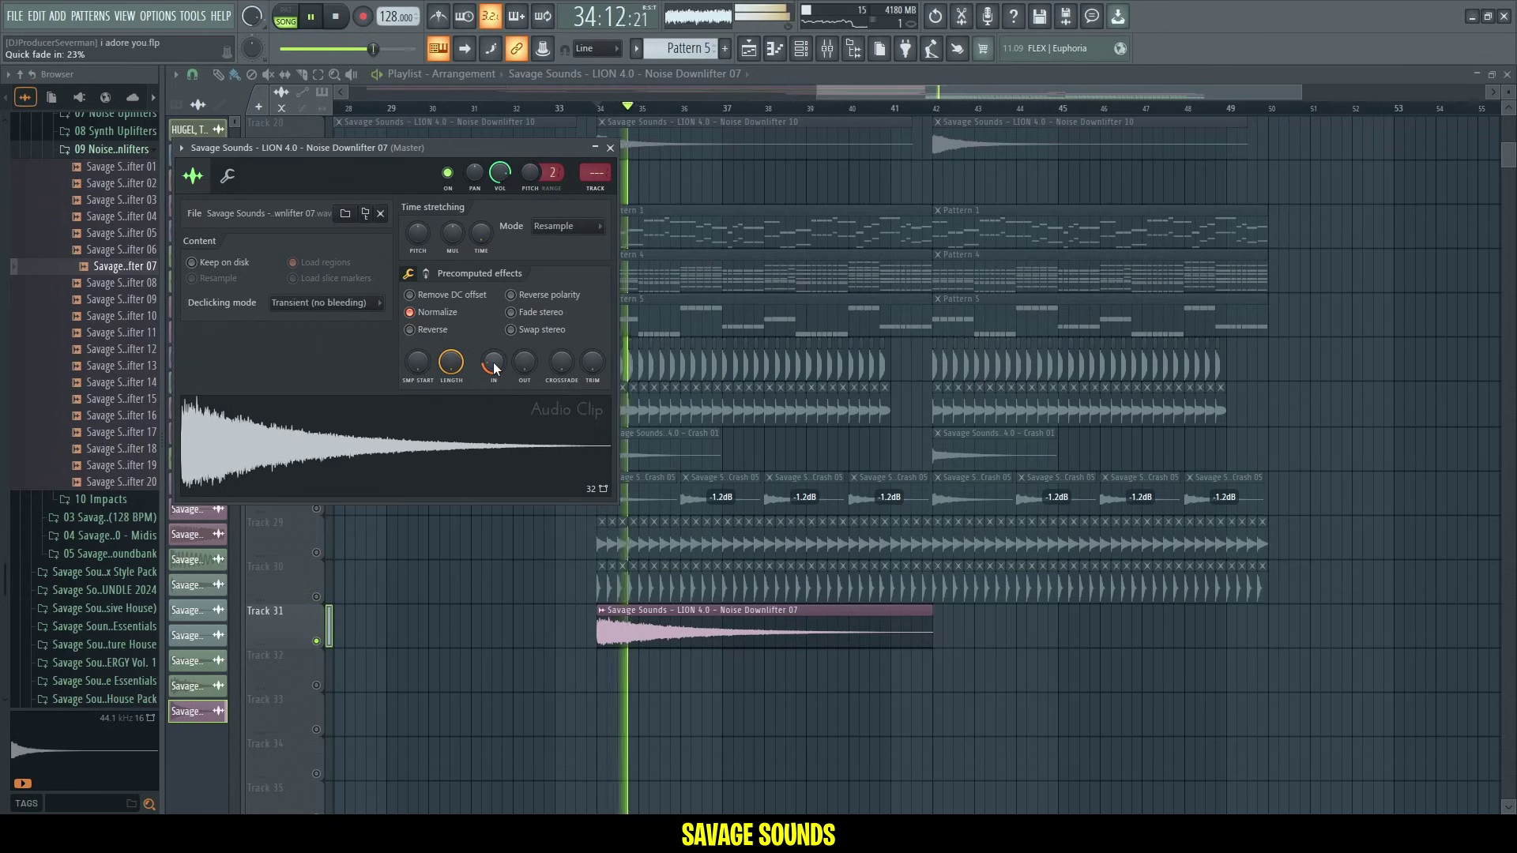
Add Kickstart to the Texture 20 insert and copy Texture 95 to bar 42.
key(F9)
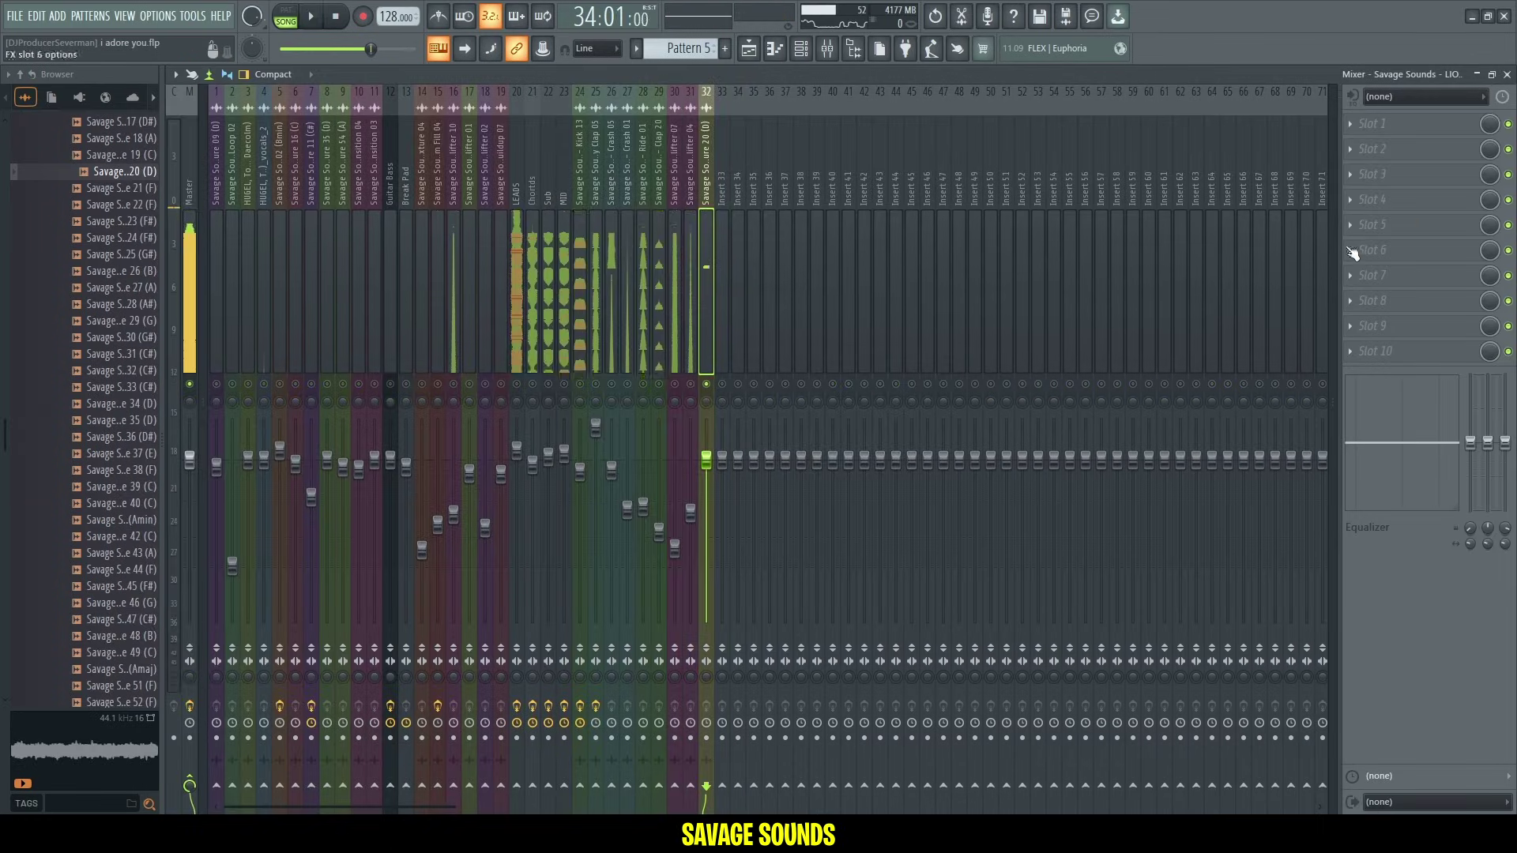
click(1359, 228)
key(space)
click(1059, 182)
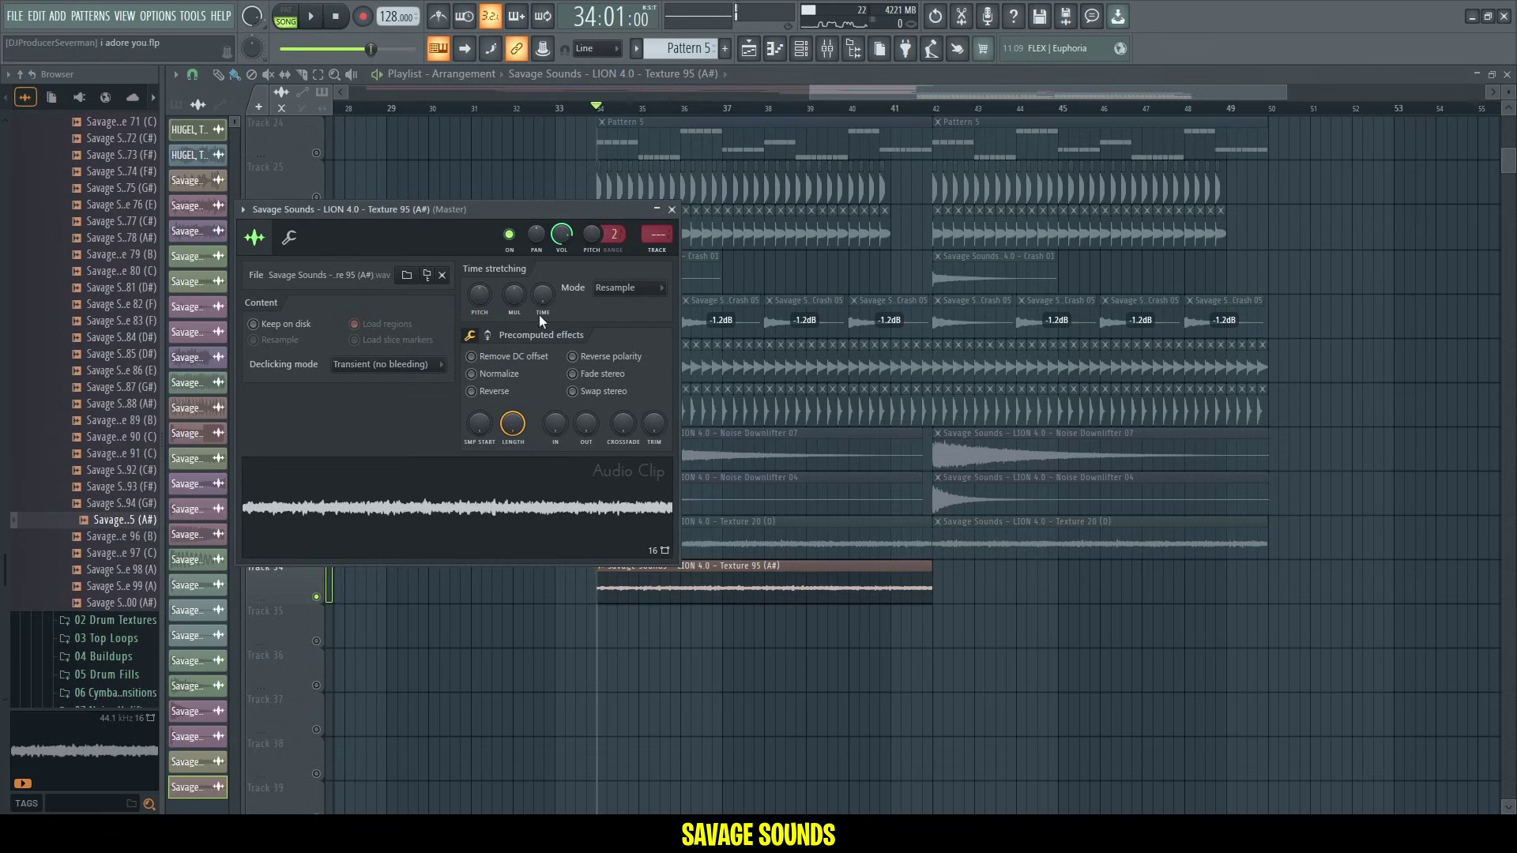
key(space)
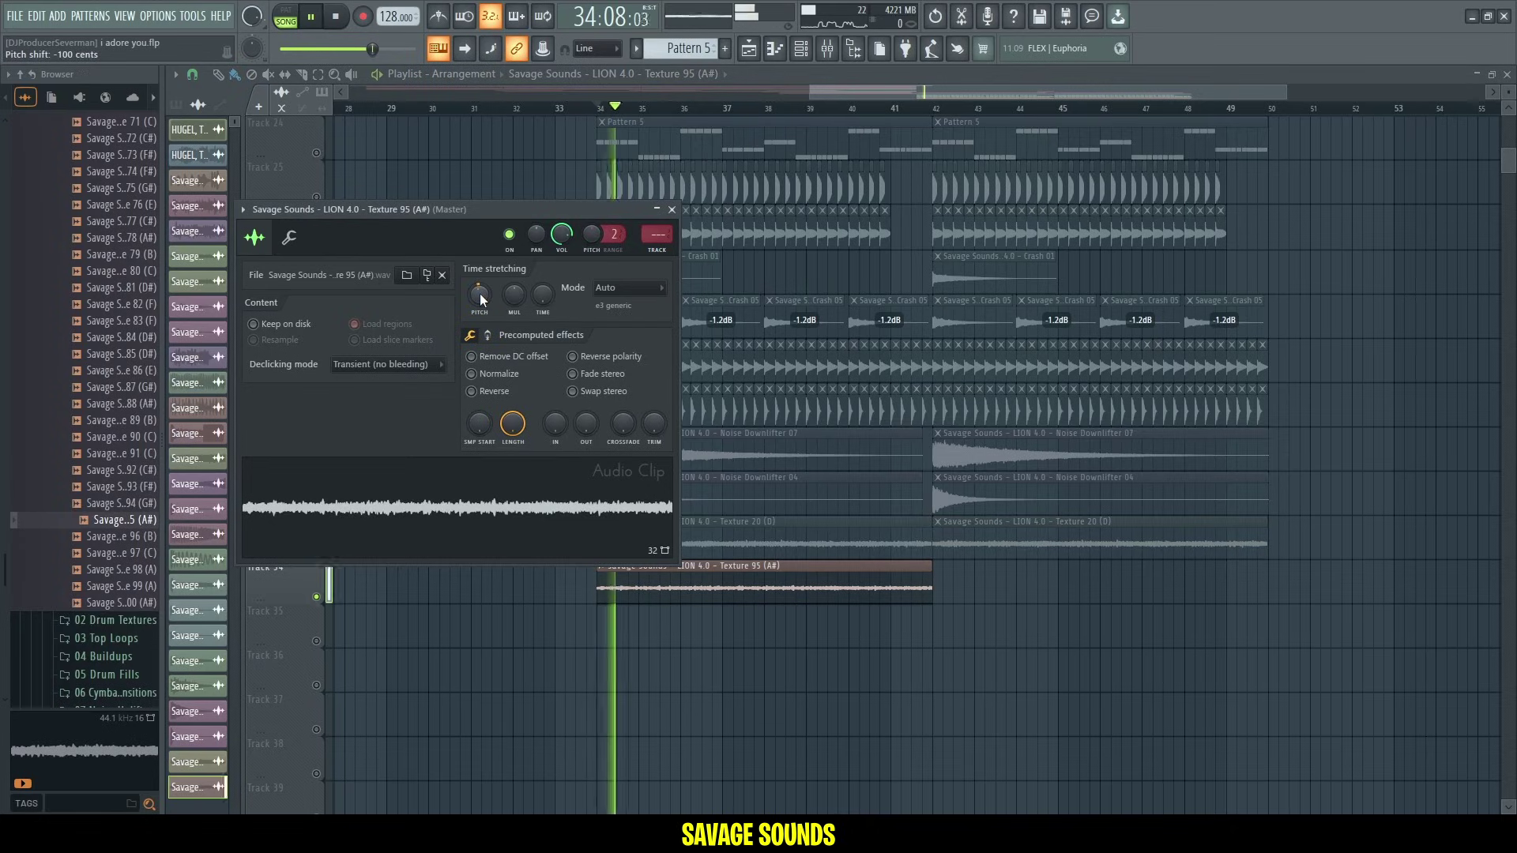
click(911, 576)
click(941, 583)
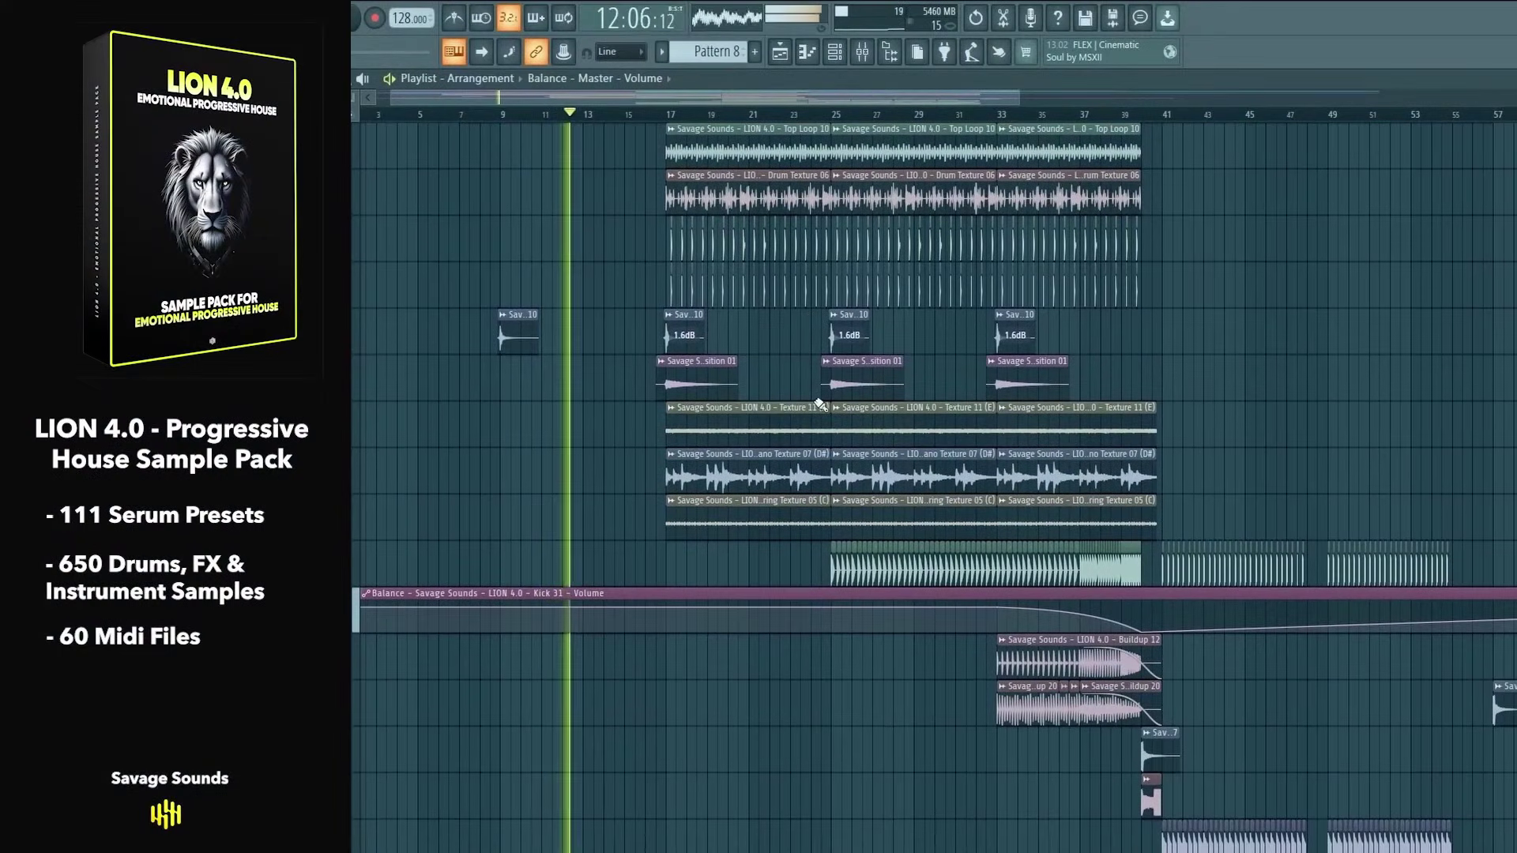
Scroll the LION 4.0 product page down to its contents list and reviews.
scroll(820, 405, down, 2)
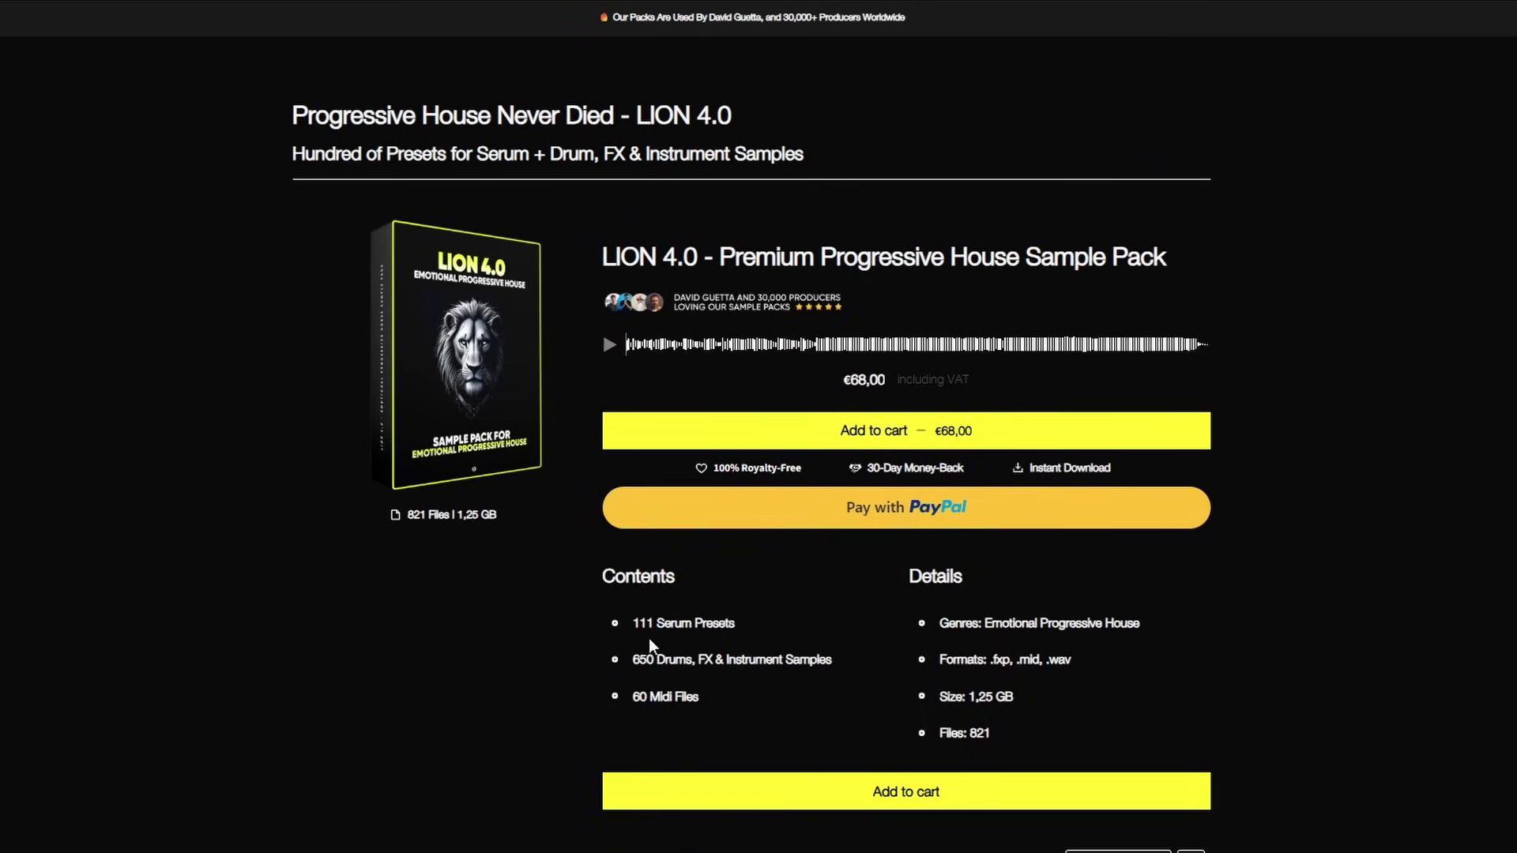
drag(675, 257, 1168, 253)
click(1207, 320)
scroll(1207, 320, down, 1)
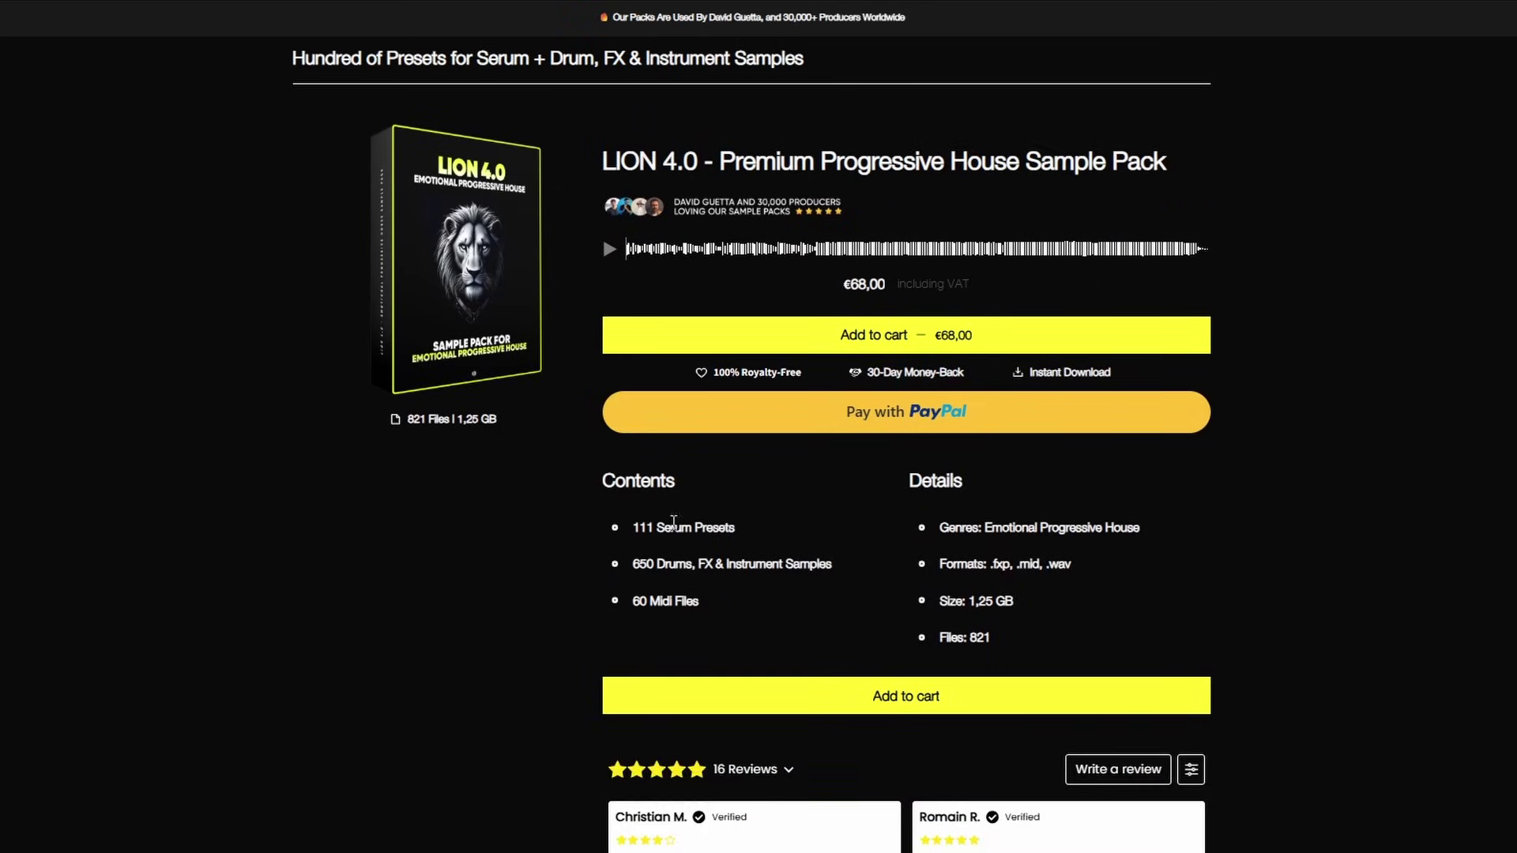